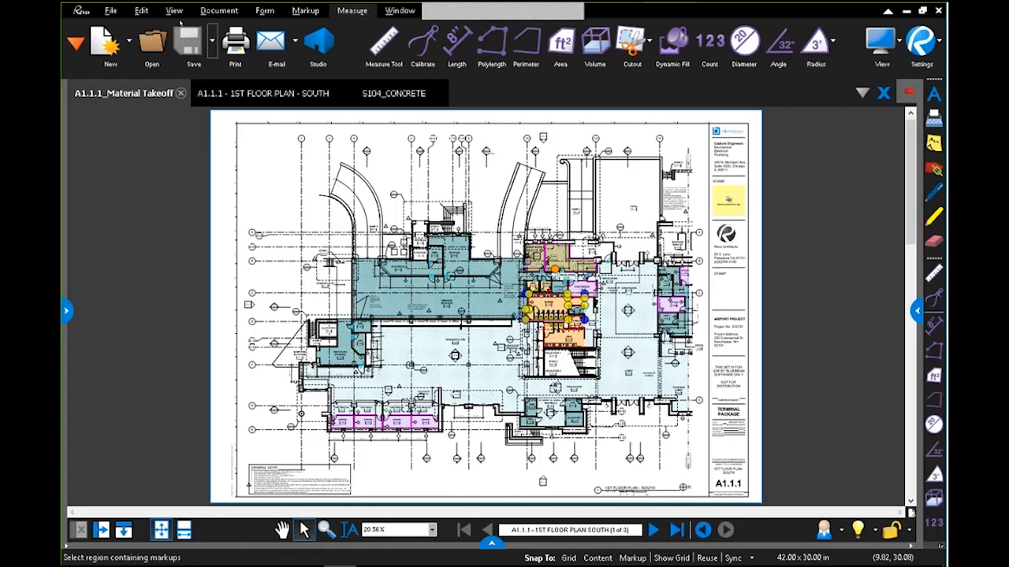
Switch the interface to the Design Review profile, and restore the Takeoff profile.
{"action": "left_click", "coordinate": [174, 11]}
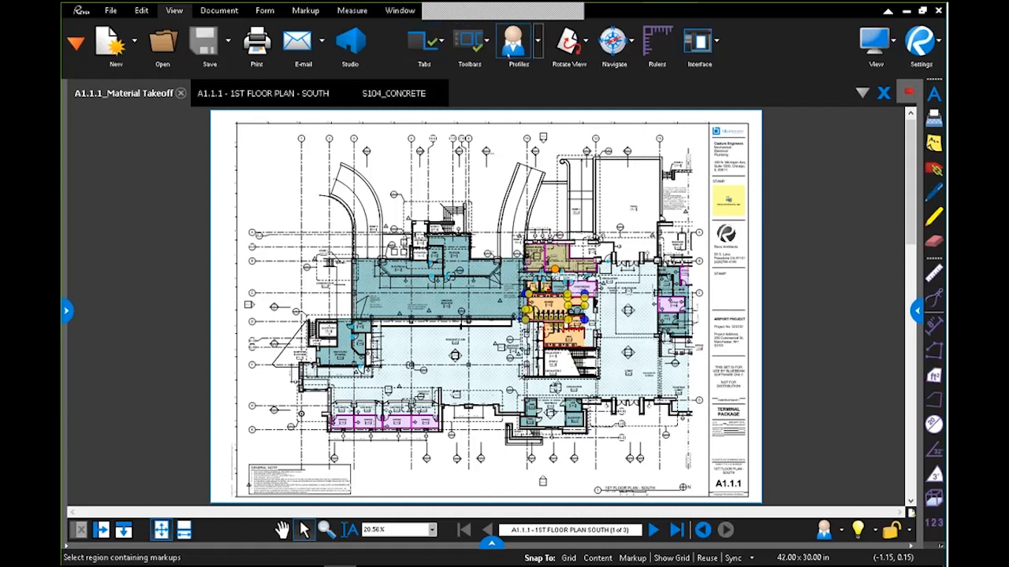
{"action": "left_click", "coordinate": [533, 46]}
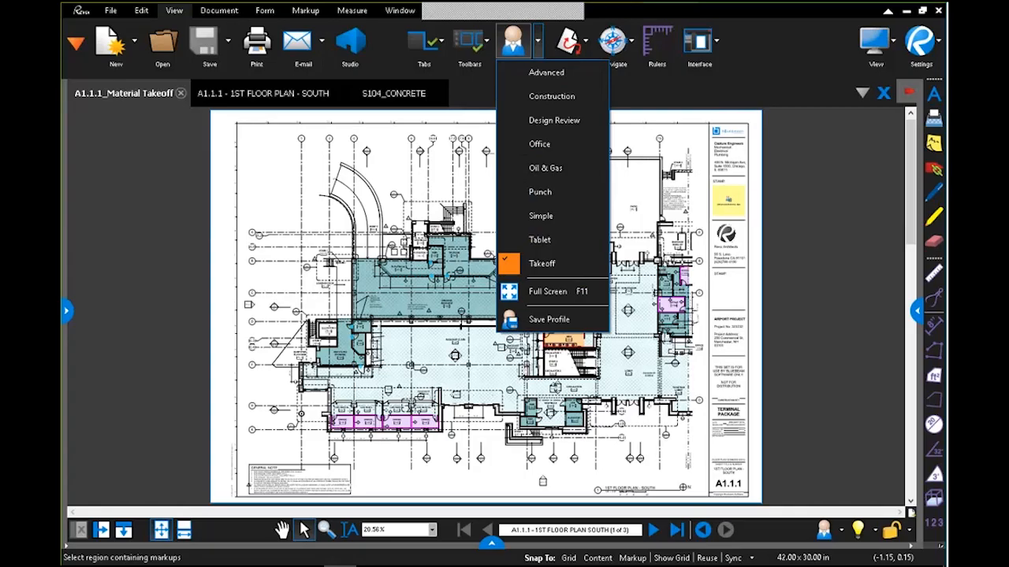
{"action": "left_click", "coordinate": [560, 119]}
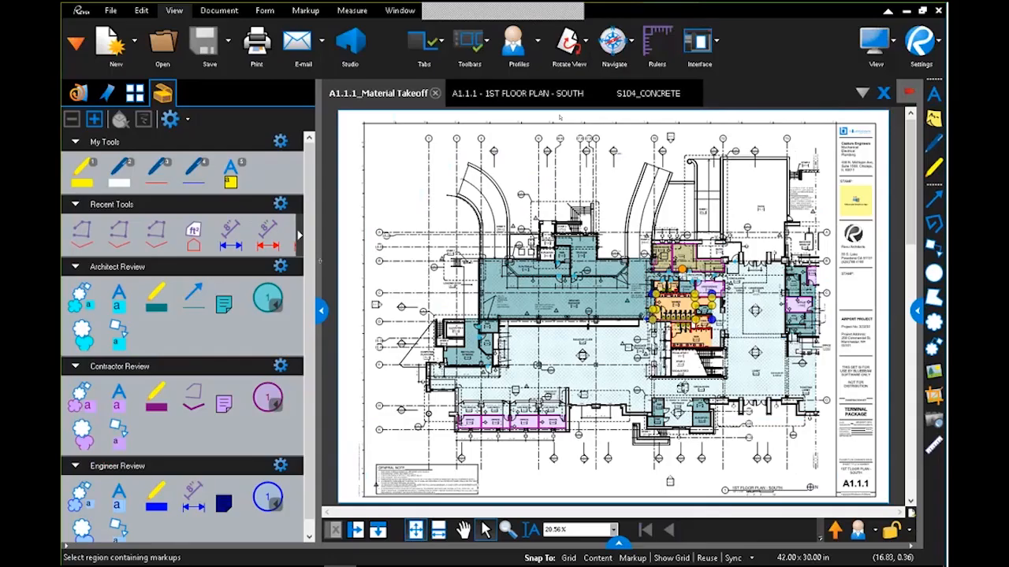
{"action": "scroll", "coordinate": [308, 326], "scroll_direction": "down", "scroll_amount": 1}
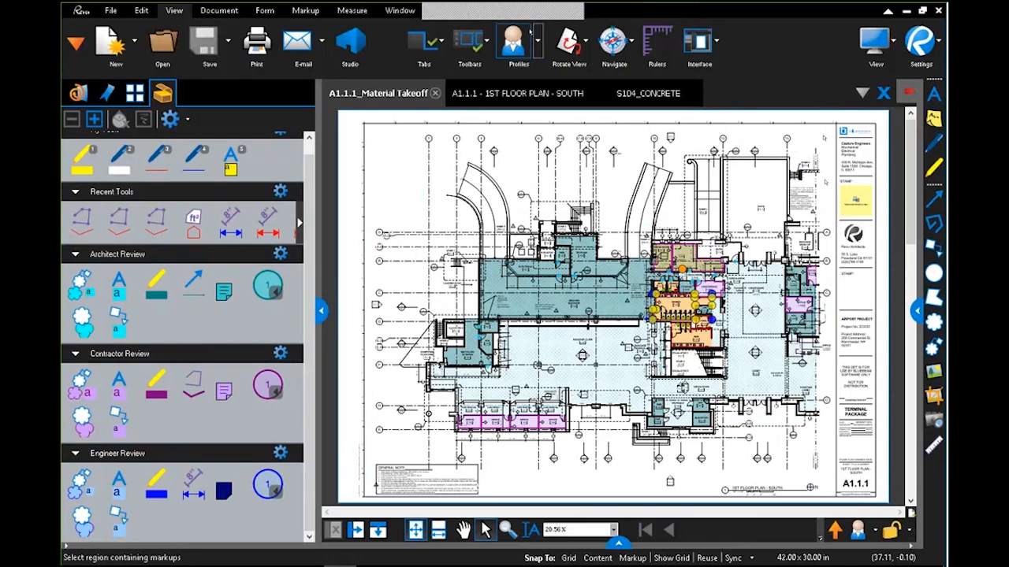
{"action": "left_click", "coordinate": [538, 40]}
{"action": "left_click", "coordinate": [541, 224]}
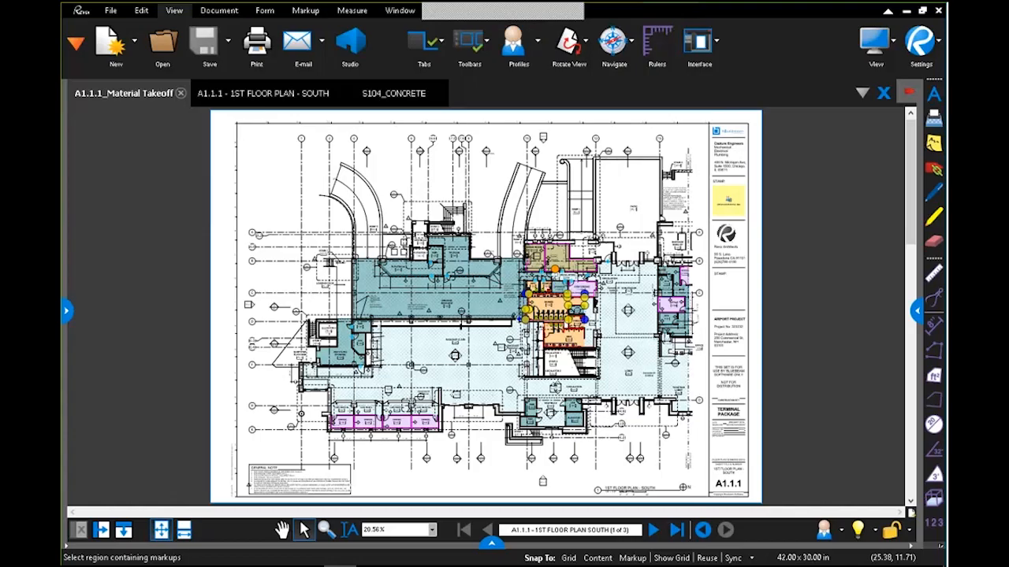
Show the Tool Chest to view its measurement tool sets, and collapse it again.
{"action": "left_click", "coordinate": [76, 42]}
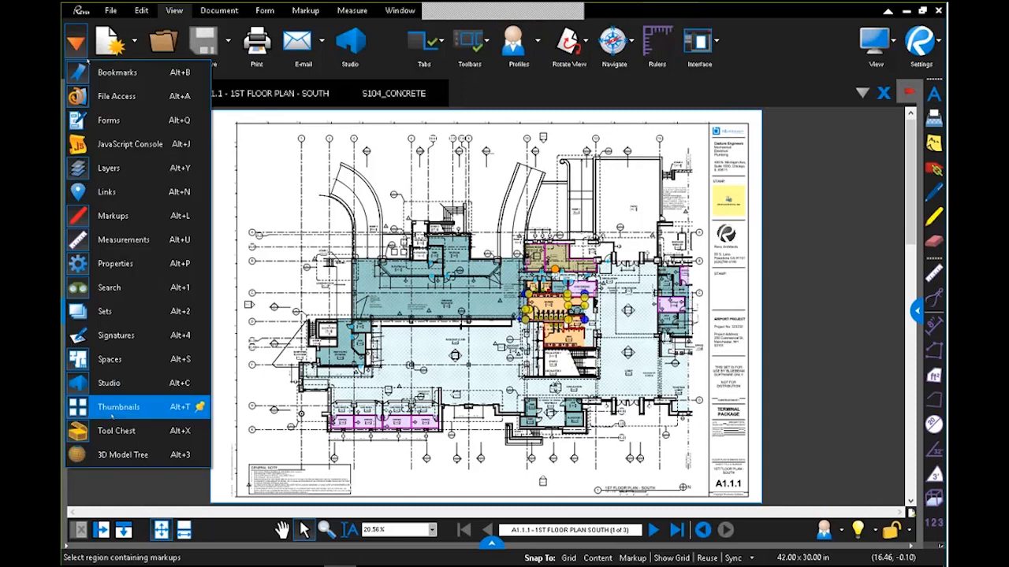
{"action": "left_click", "coordinate": [199, 430]}
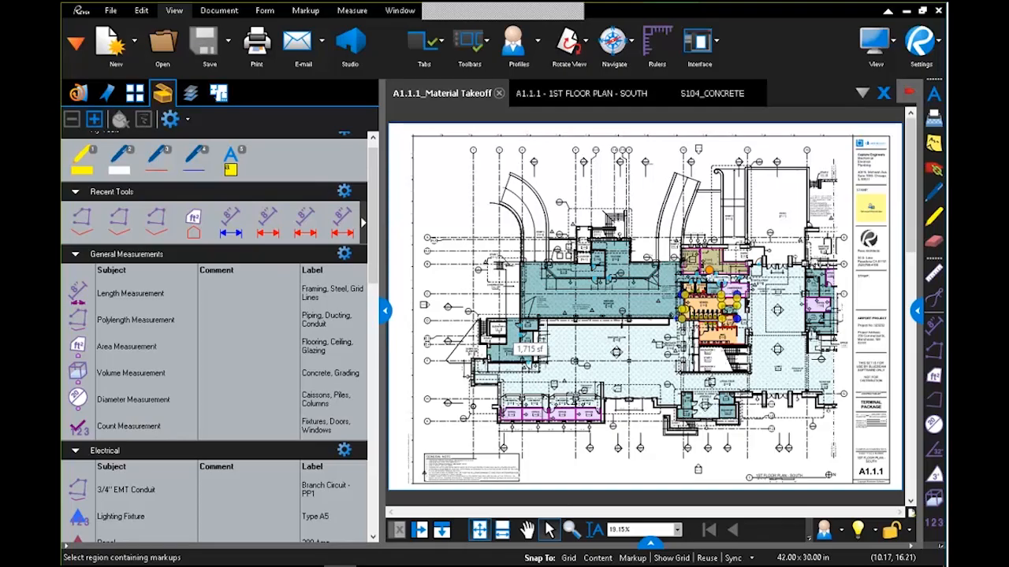
{"action": "left_click", "coordinate": [385, 311]}
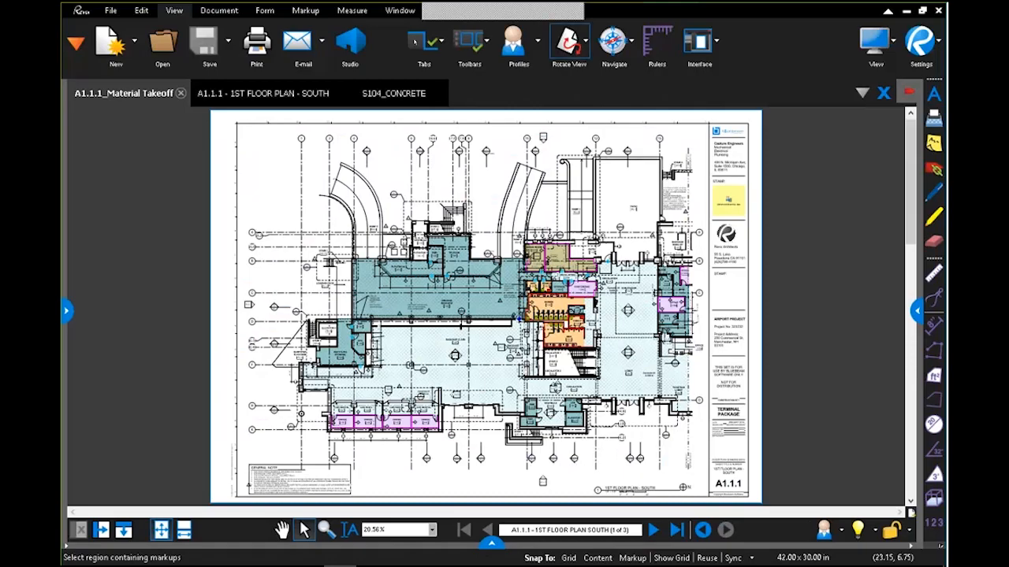
Bring up the A1.1.1 - 1ST FLOOR PLAN - SOUTH drawing and examine the scale note and scale bar under its title.
{"action": "left_click", "coordinate": [313, 94]}
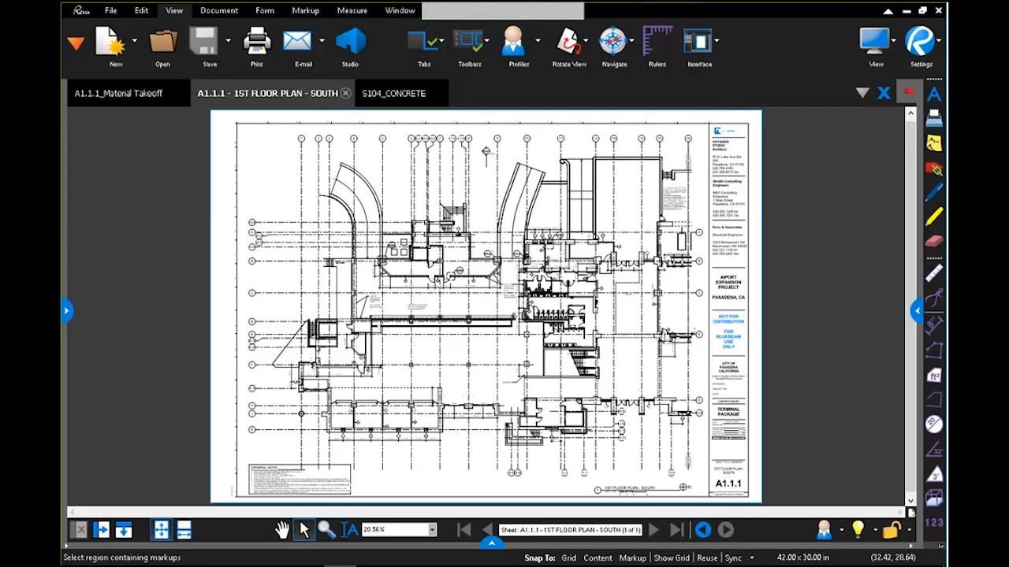
{"action": "scroll", "coordinate": [662, 496], "scroll_direction": "up", "scroll_amount": 1}
{"action": "scroll", "coordinate": [661, 492], "scroll_direction": "up", "scroll_amount": 10}
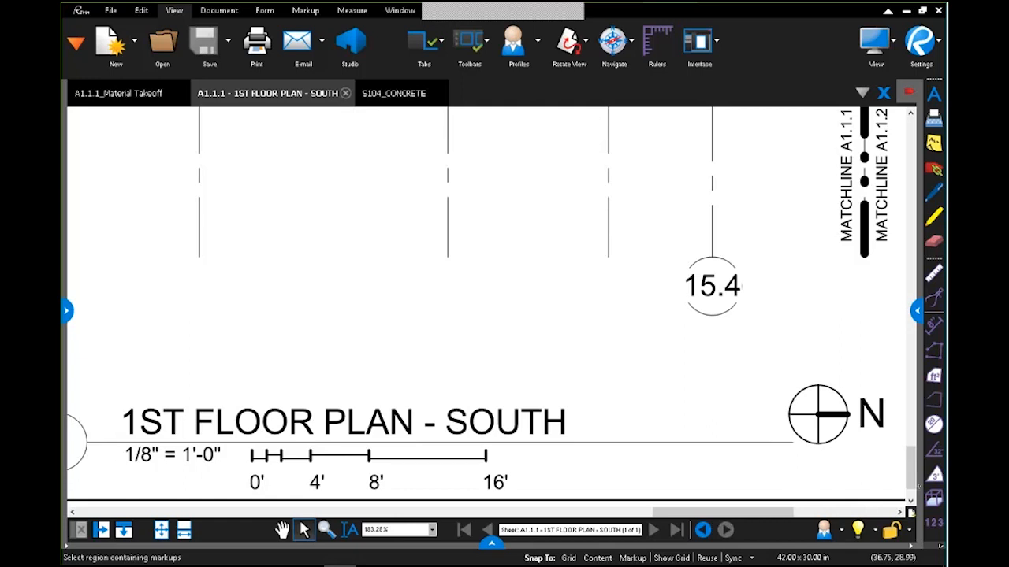
Display the Measurements settings for the floor plan, showing the whole Scale section.
{"action": "left_click", "coordinate": [352, 11]}
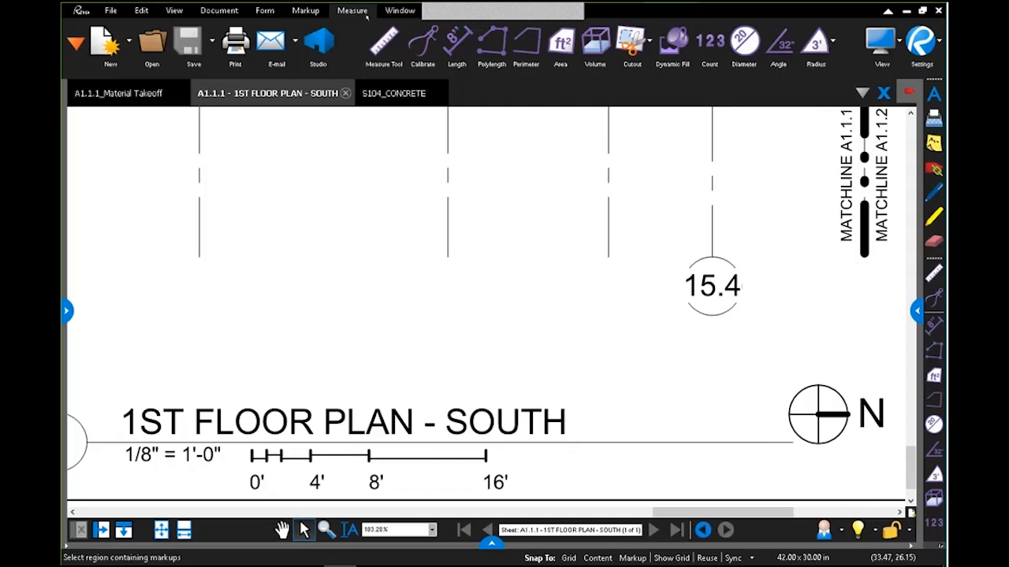
{"action": "left_click", "coordinate": [81, 47]}
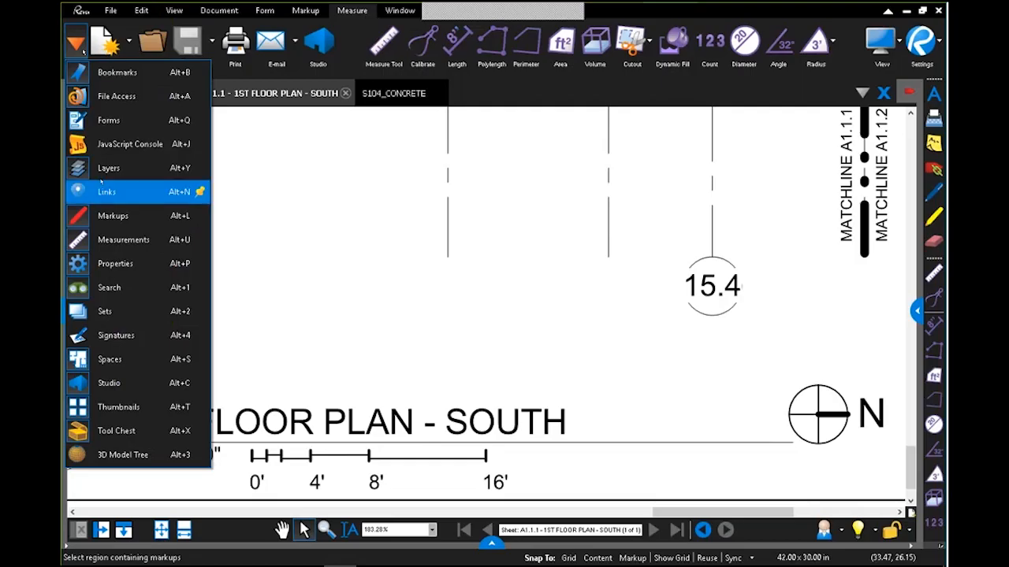
{"action": "left_click", "coordinate": [123, 239]}
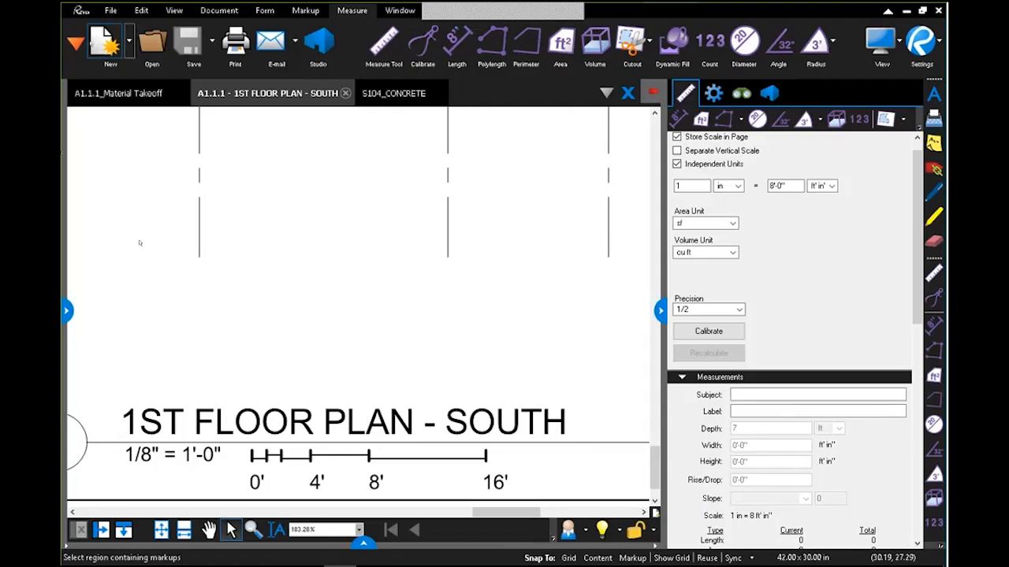
{"action": "left_click", "coordinate": [76, 41]}
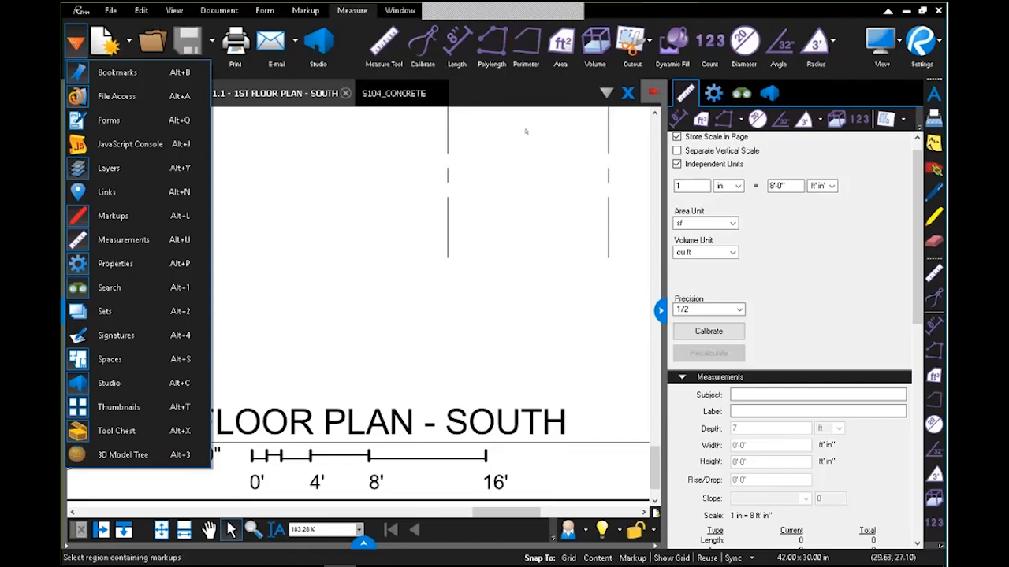
{"action": "left_click", "coordinate": [686, 95]}
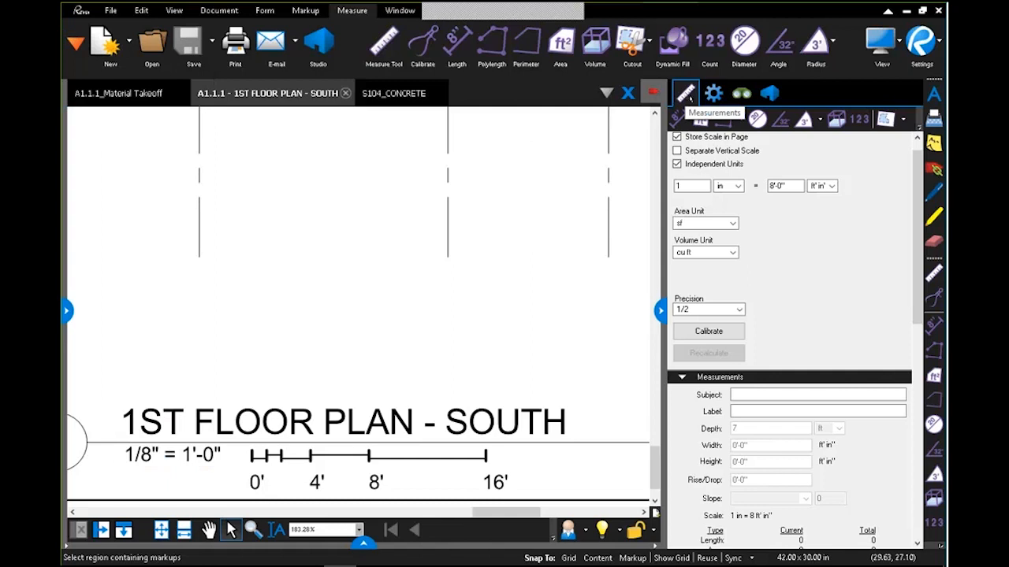
{"action": "scroll", "coordinate": [856, 161], "scroll_direction": "up", "scroll_amount": 1}
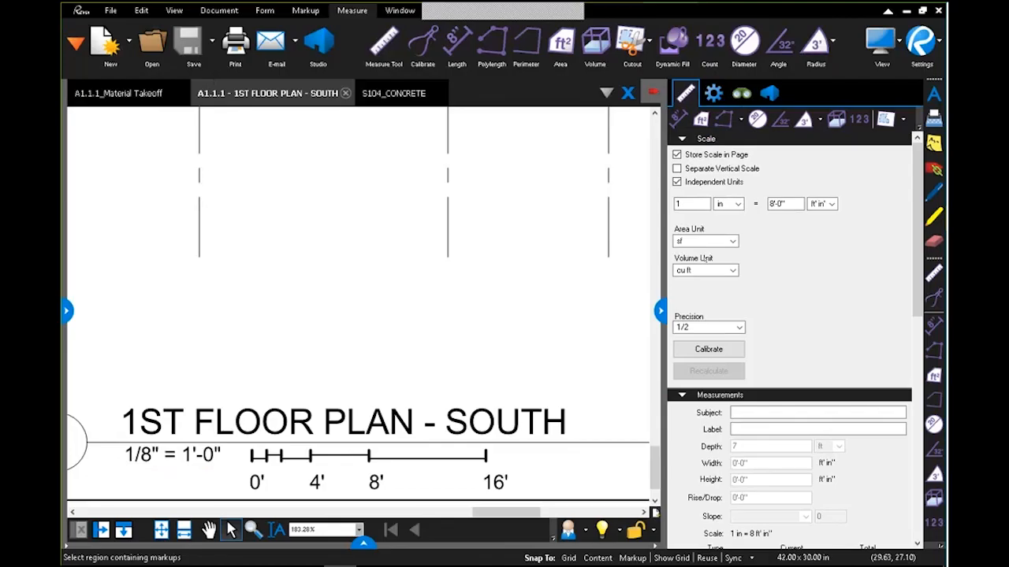
Start the scale calibration, dismiss its instruction message, and find the 6'-6" dimension below wall tag D1.
{"action": "left_click", "coordinate": [739, 349]}
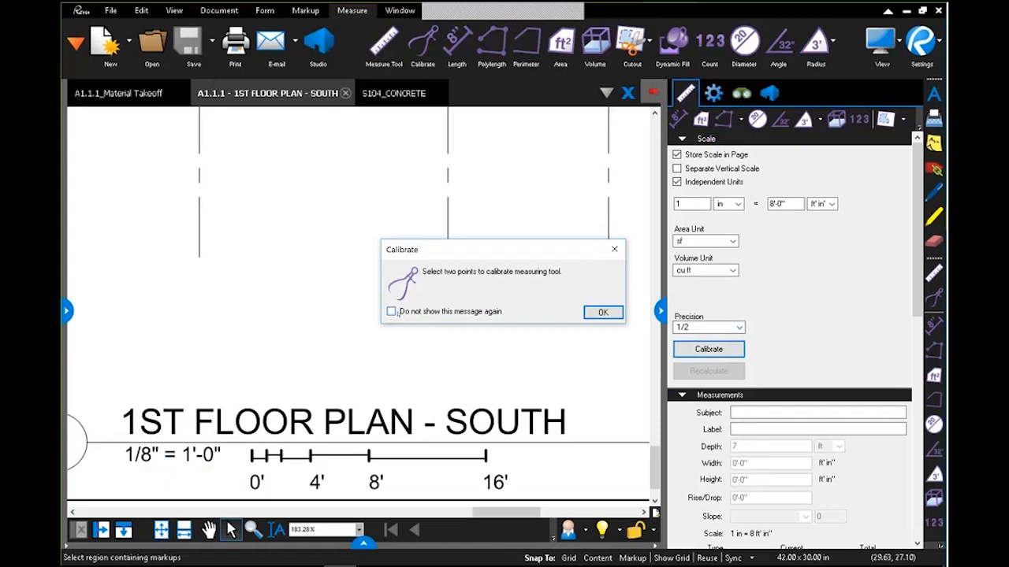
{"action": "left_click", "coordinate": [603, 312]}
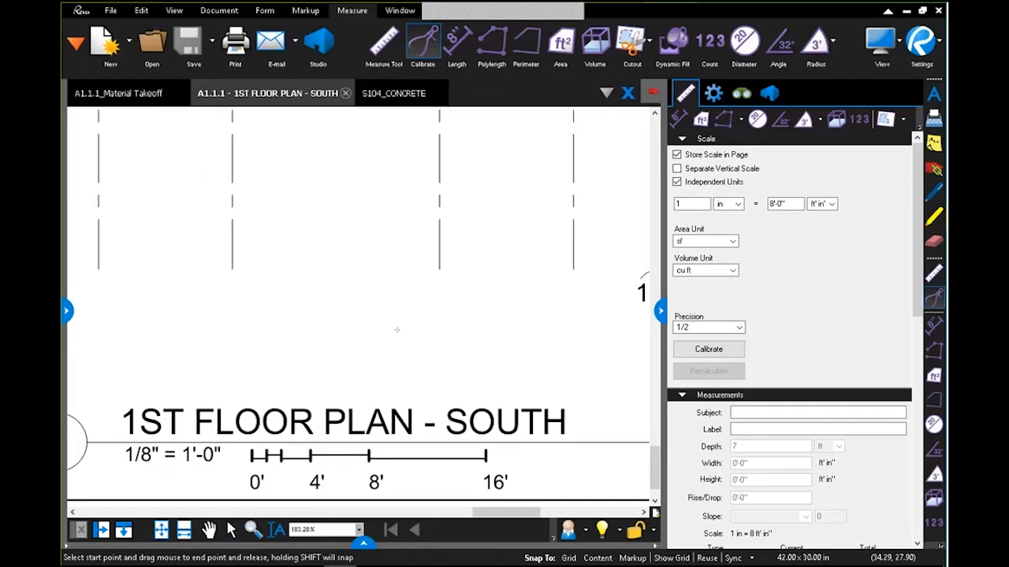
{"action": "scroll", "coordinate": [445, 388], "scroll_direction": "down", "scroll_amount": 5}
{"action": "scroll", "coordinate": [445, 389], "scroll_direction": "down", "scroll_amount": 1}
{"action": "mouse_move", "coordinate": [445, 388]}
{"action": "left_mouse_down"}
{"action": "mouse_move", "coordinate": [521, 481]}
{"action": "mouse_move", "coordinate": [577, 494]}
{"action": "left_mouse_up"}
{"action": "left_click_drag", "start_coordinate": [195, 283], "coordinate": [268, 346]}
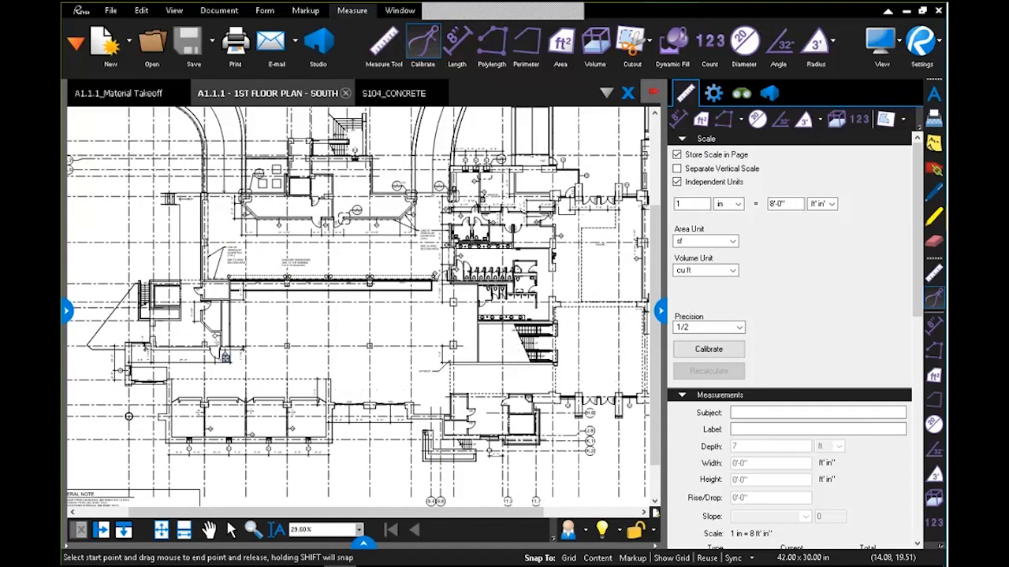
{"action": "scroll", "coordinate": [226, 358], "scroll_direction": "up", "scroll_amount": 5}
{"action": "scroll", "coordinate": [203, 374], "scroll_direction": "up", "scroll_amount": 5}
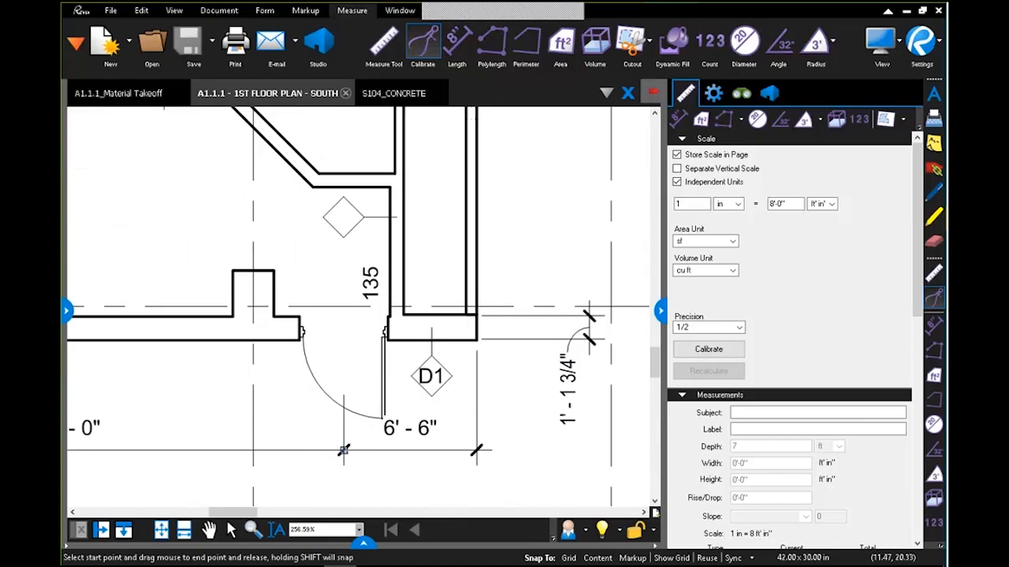
{"action": "left_click_drag", "start_coordinate": [351, 465], "coordinate": [296, 366]}
{"action": "scroll", "coordinate": [295, 366], "scroll_direction": "up", "scroll_amount": 5}
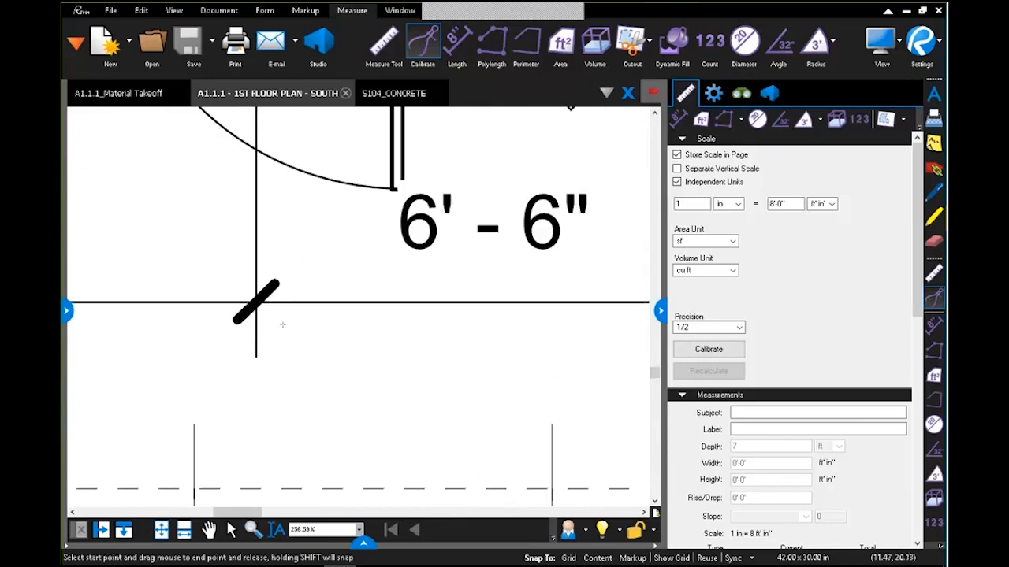
{"action": "left_click_drag", "start_coordinate": [282, 324], "coordinate": [210, 342]}
{"action": "scroll", "coordinate": [210, 342], "scroll_direction": "down", "scroll_amount": 1}
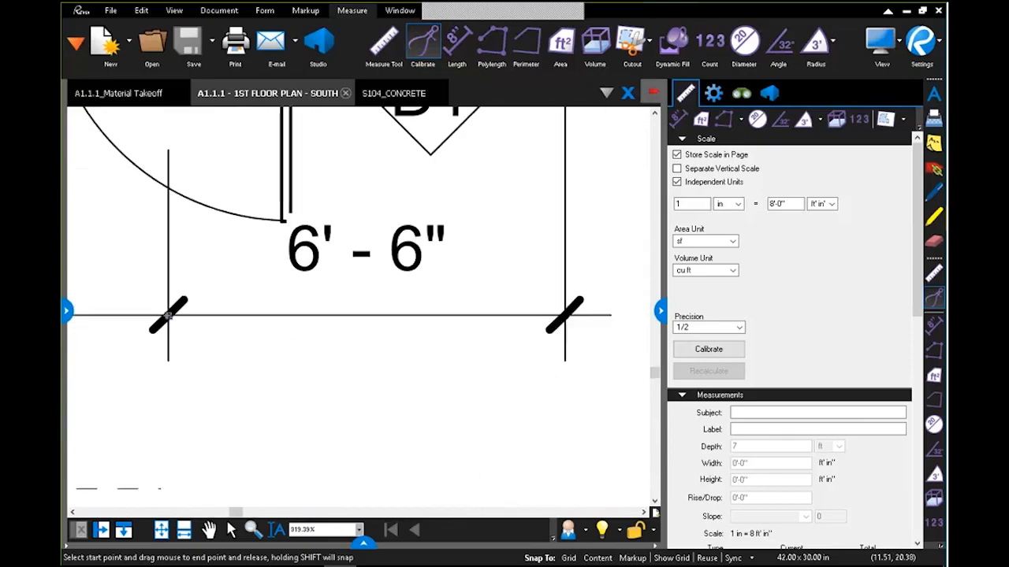
Examine the tick mark at the left end of the 6'-6" dimension at maximum zoom, and return to the full dimension.
{"action": "scroll", "coordinate": [168, 315], "scroll_direction": "down", "scroll_amount": 1}
{"action": "scroll", "coordinate": [167, 316], "scroll_direction": "up", "scroll_amount": 1}
{"action": "scroll", "coordinate": [159, 323], "scroll_direction": "up", "scroll_amount": 10}
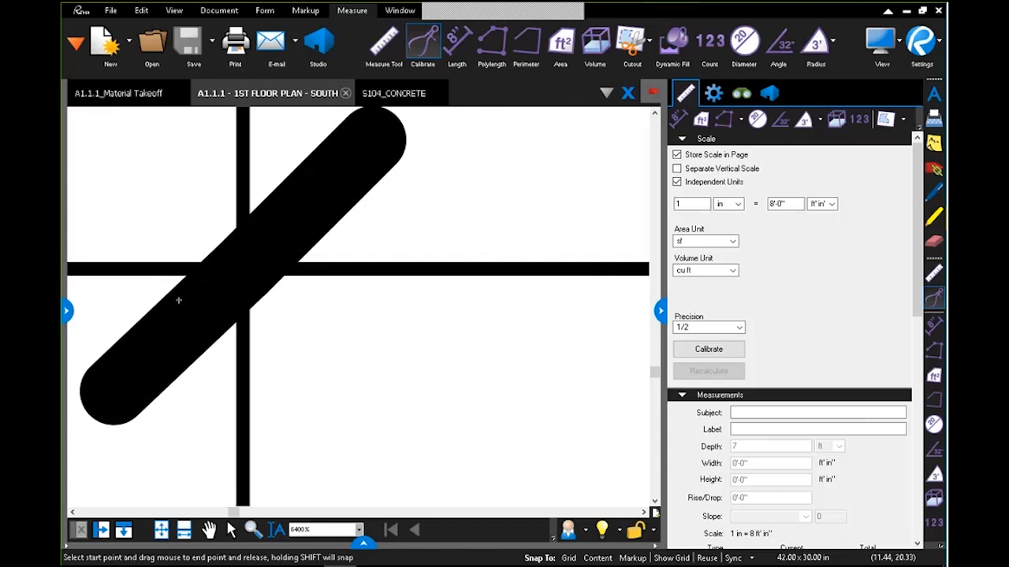
{"action": "scroll", "coordinate": [178, 301], "scroll_direction": "down", "scroll_amount": 6}
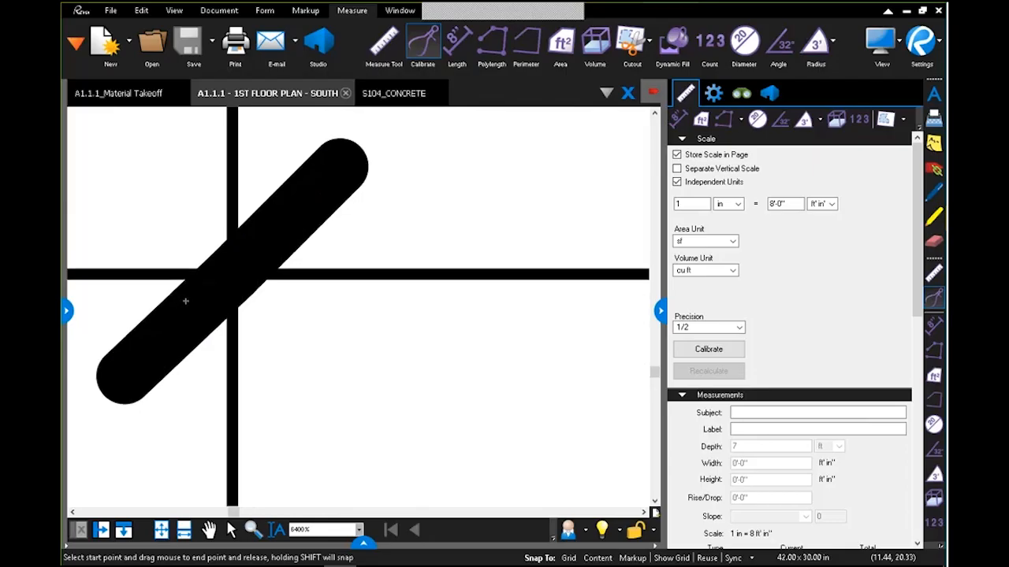
{"action": "scroll", "coordinate": [213, 343], "scroll_direction": "down", "scroll_amount": 2}
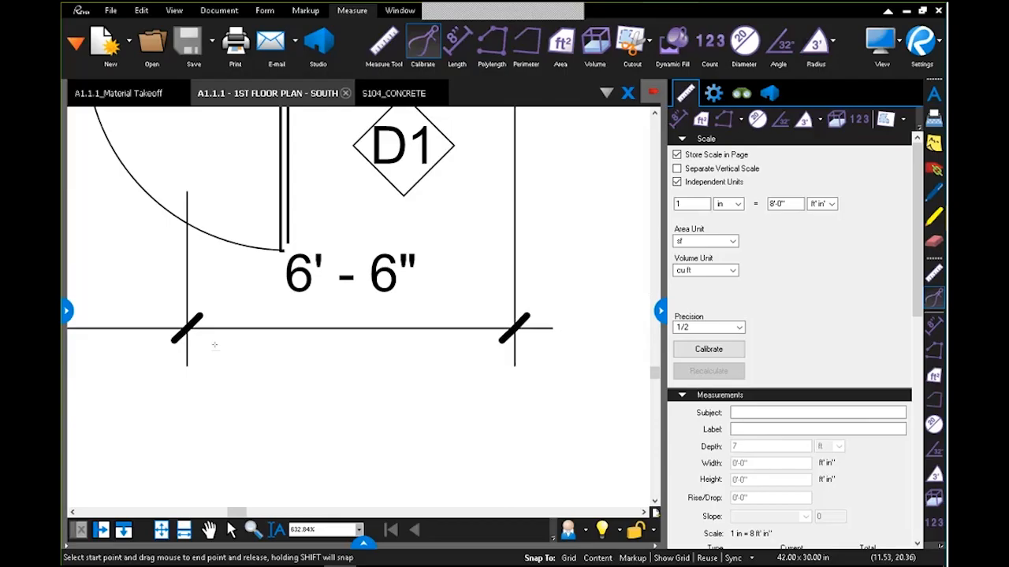
{"action": "scroll", "coordinate": [214, 345], "scroll_direction": "up", "scroll_amount": 1}
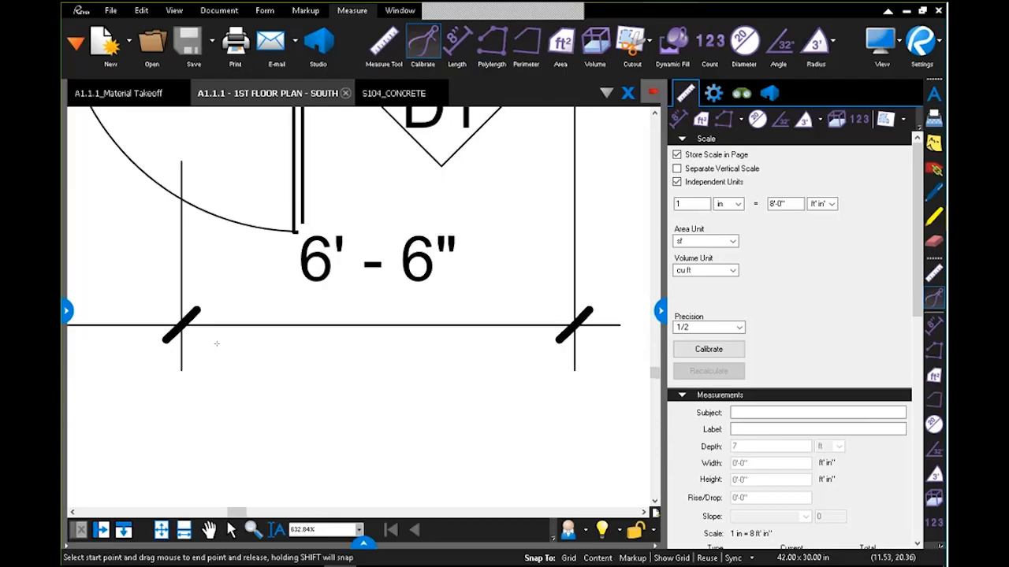
{"action": "scroll", "coordinate": [216, 344], "scroll_direction": "up", "scroll_amount": 1}
Turn on the full-screen crosshair and try it out around the door near the 6'-6" dimension.
{"action": "left_click", "coordinate": [921, 41]}
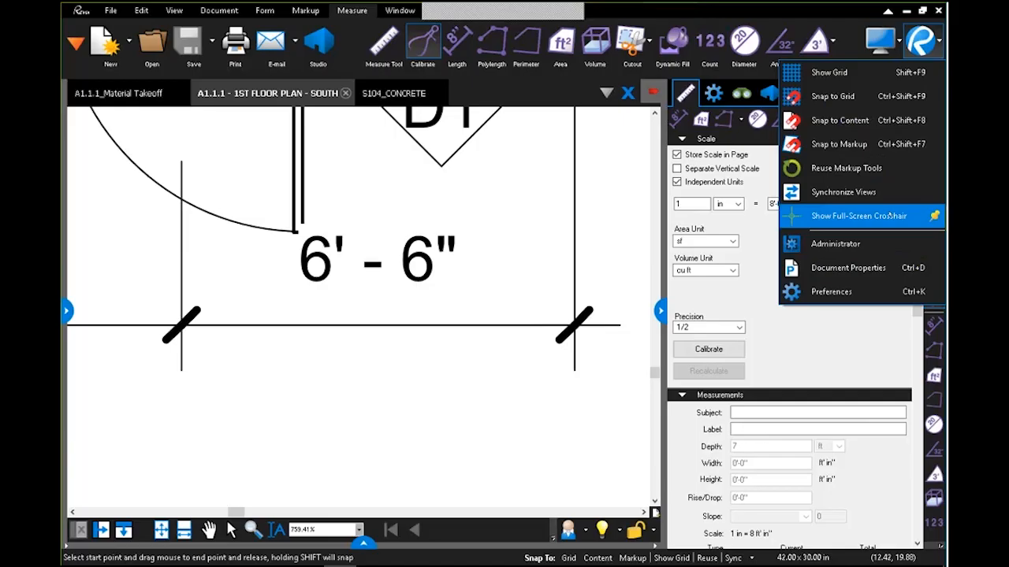
{"action": "left_click", "coordinate": [889, 216]}
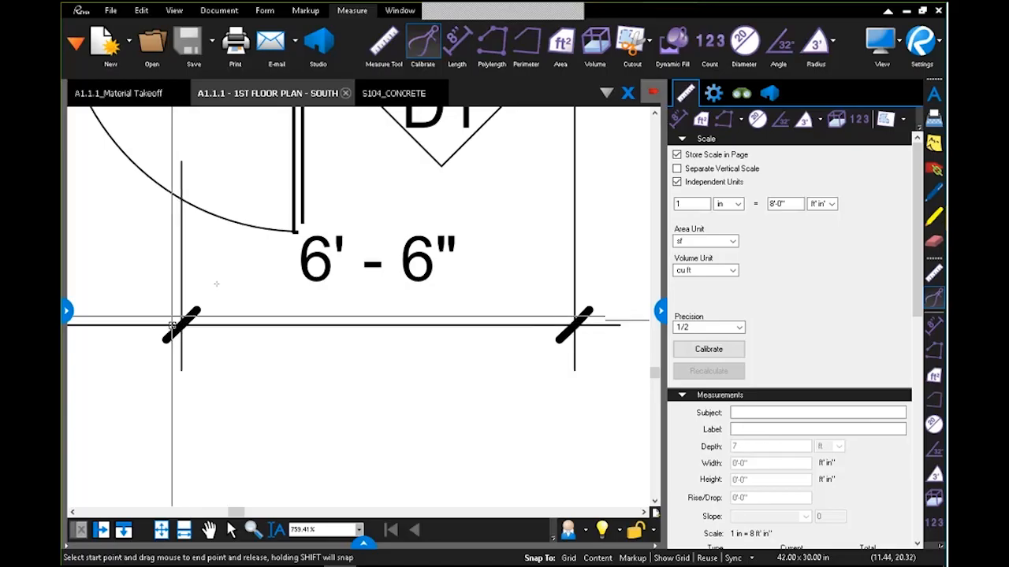
{"action": "scroll", "coordinate": [181, 326], "scroll_direction": "down", "scroll_amount": 3}
{"action": "scroll", "coordinate": [228, 245], "scroll_direction": "up", "scroll_amount": 4}
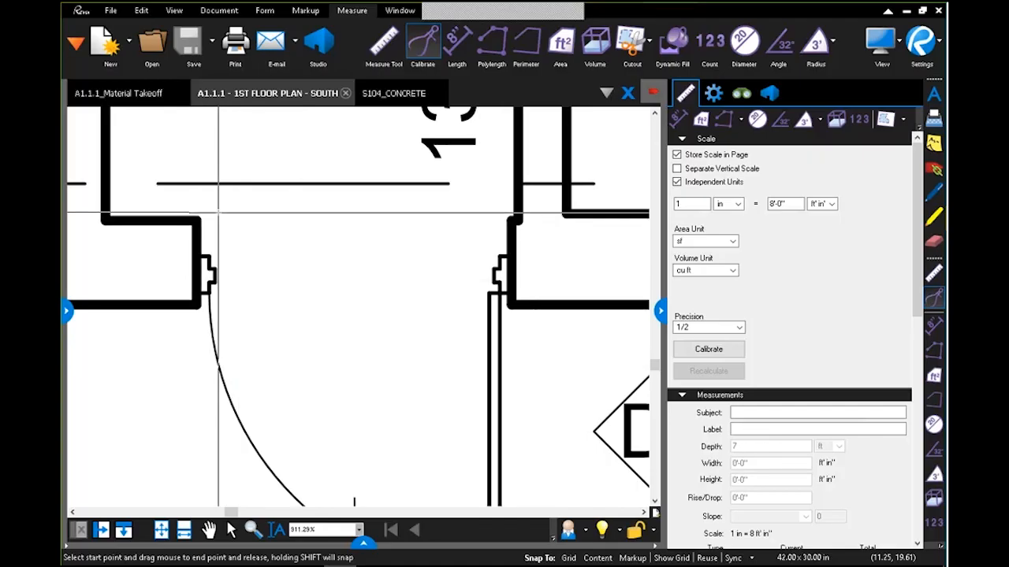
{"action": "scroll", "coordinate": [219, 215], "scroll_direction": "down", "scroll_amount": 3}
{"action": "scroll", "coordinate": [226, 347], "scroll_direction": "up", "scroll_amount": 4}
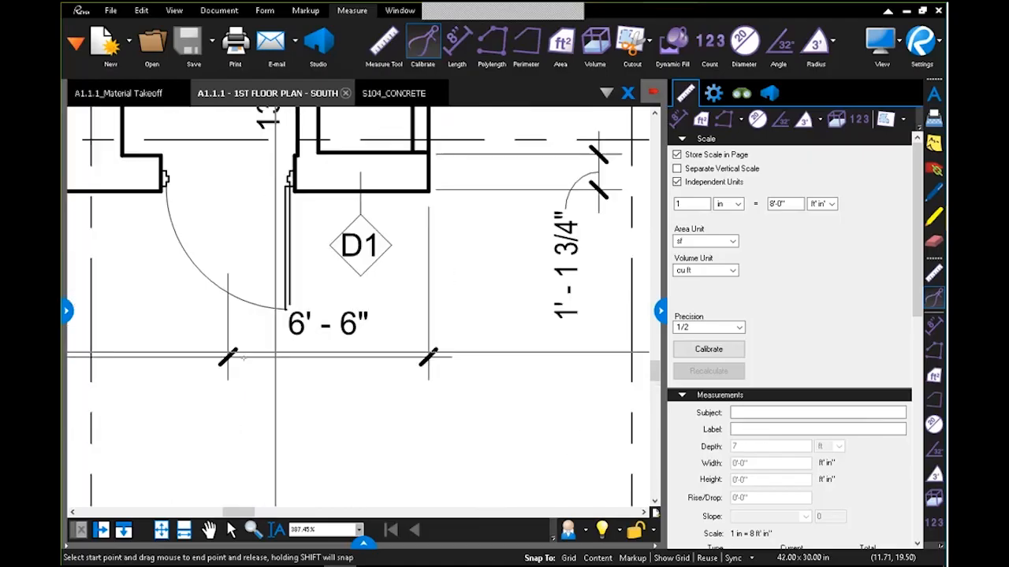
Pick the two calibration points at the left and right tick marks of the 6'-6" dimension line.
{"action": "left_click_drag", "start_coordinate": [227, 357], "coordinate": [431, 354]}
{"action": "scroll", "coordinate": [428, 356], "scroll_direction": "up", "scroll_amount": 3}
{"action": "scroll", "coordinate": [428, 353], "scroll_direction": "up", "scroll_amount": 2}
{"action": "scroll", "coordinate": [432, 353], "scroll_direction": "up", "scroll_amount": 1}
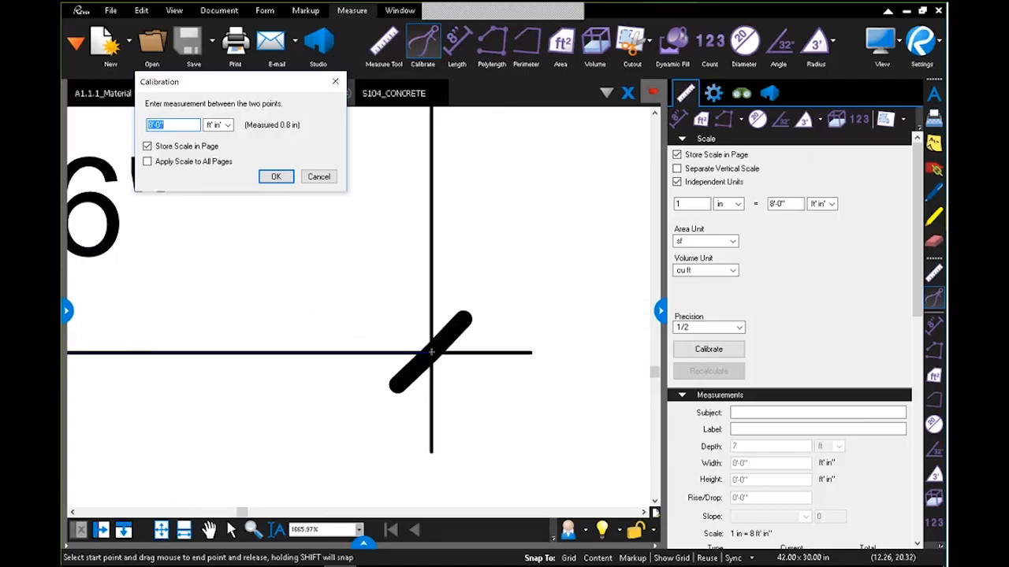
Enter 6'-6" as the calibration distance between the two points, in feet-and-inches units (ft' in").
{"action": "type", "text": "8"}
{"action": "type", "text": "'"}
{"action": "type", "text": "-6"}
{"action": "key", "text": "Tab"}
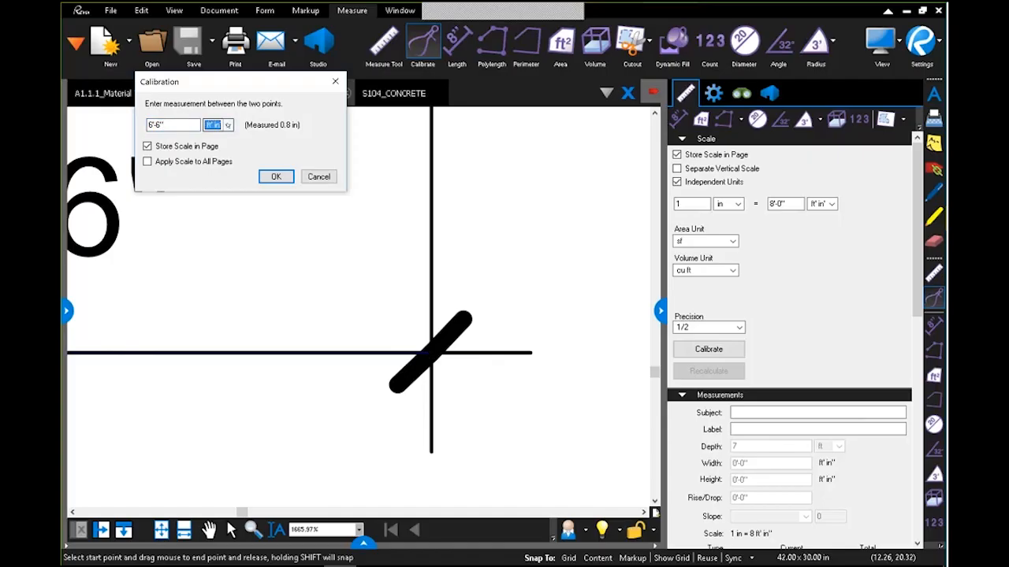
{"action": "left_click", "coordinate": [227, 124]}
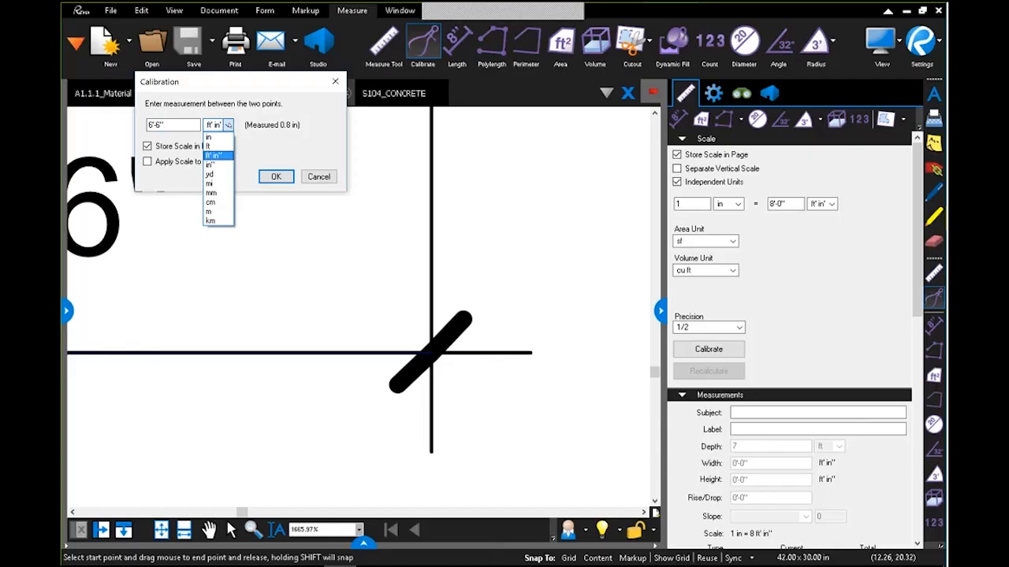
{"action": "left_click", "coordinate": [214, 153]}
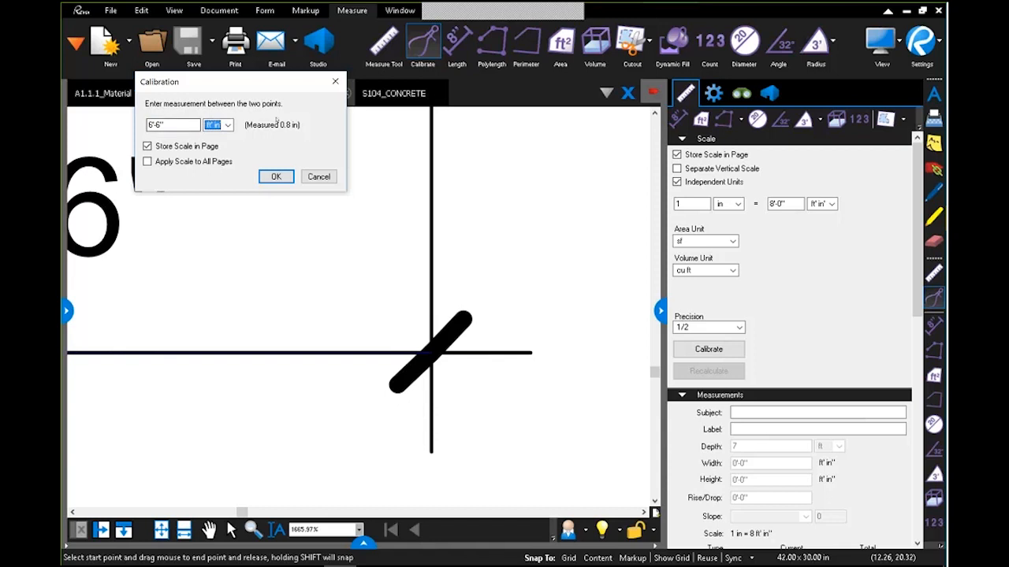
Apply the calibrated scale to all pages while storing it in the page, and accept the calibration.
{"action": "left_click_drag", "start_coordinate": [211, 81], "coordinate": [311, 141]}
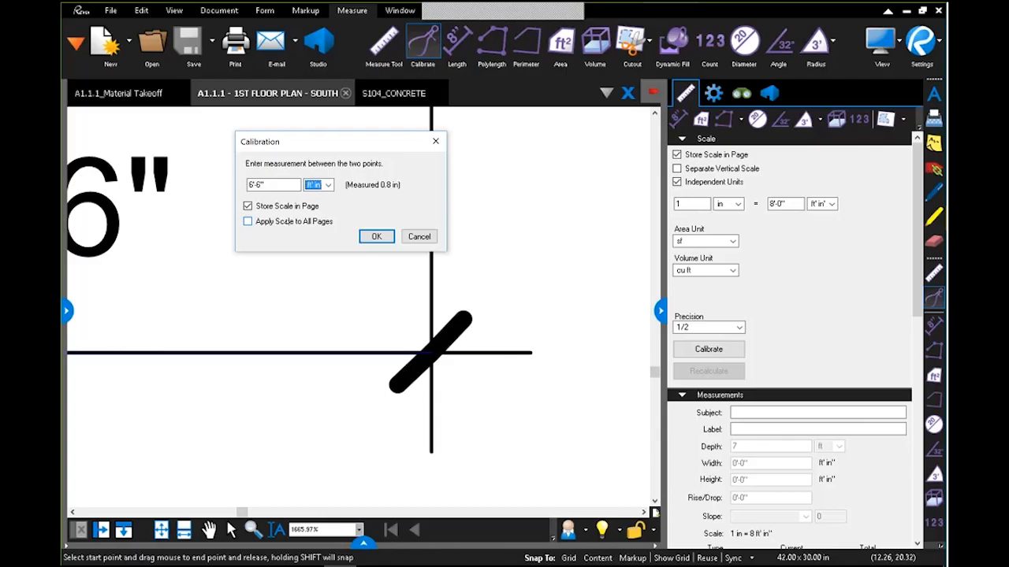
{"action": "key", "text": "Tab"}
{"action": "left_click", "coordinate": [277, 225]}
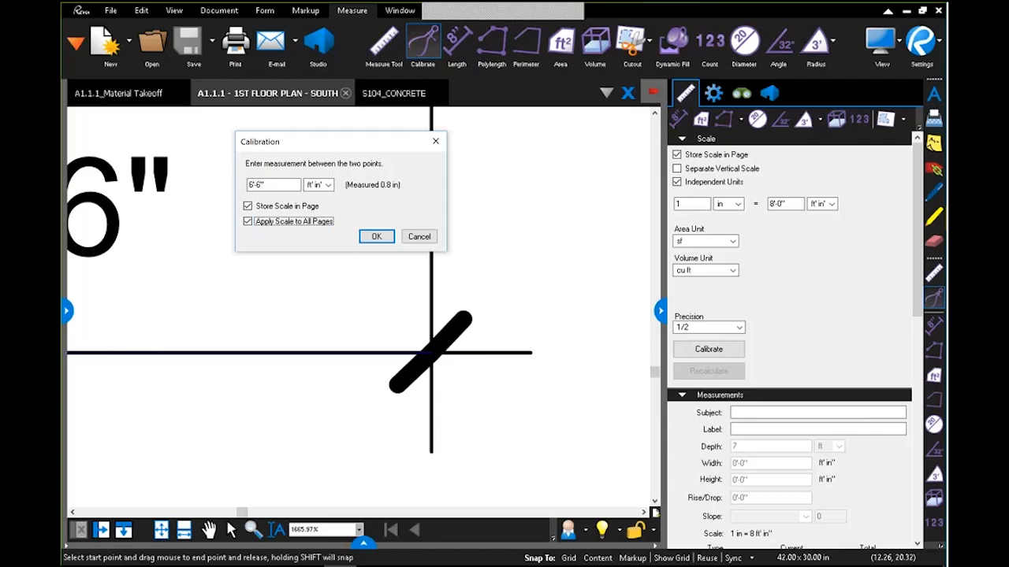
{"action": "left_click", "coordinate": [376, 237]}
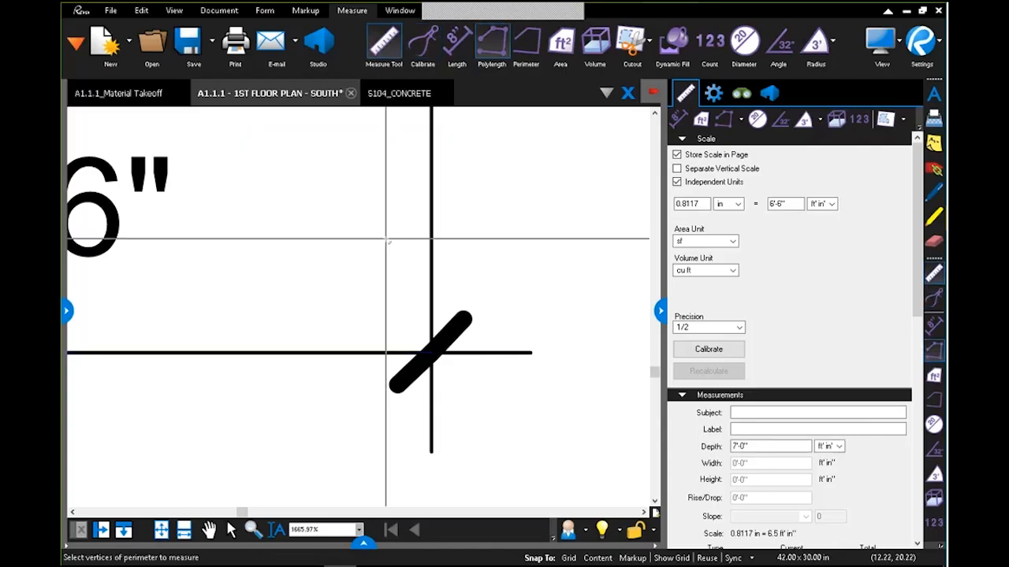
Check the 6'-6" dimension with a Length measurement between its tick marks, and undo back to the scale before the calibration.
{"action": "scroll", "coordinate": [473, 284], "scroll_direction": "down", "scroll_amount": 5}
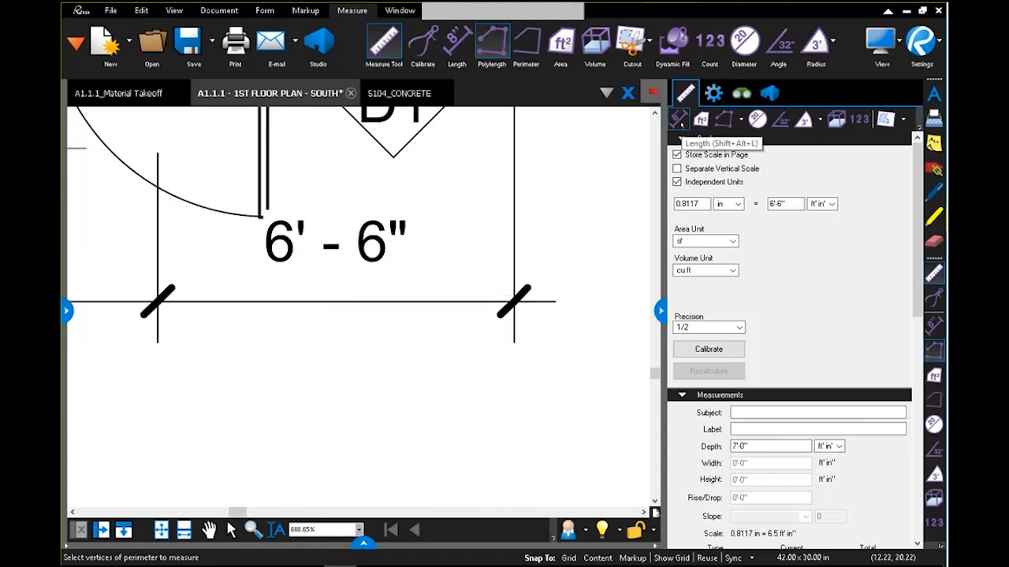
{"action": "left_click", "coordinate": [680, 120]}
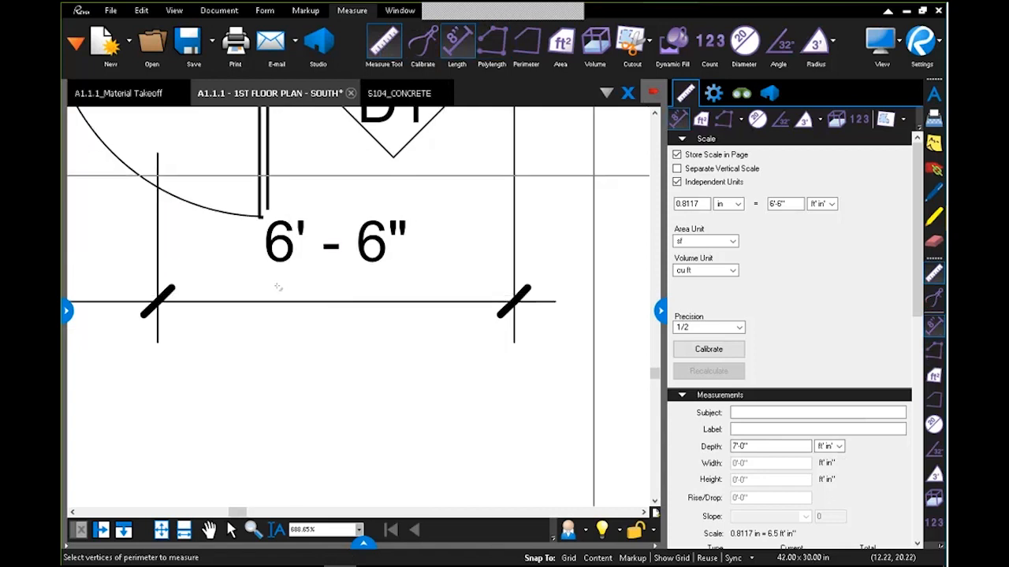
{"action": "left_click", "coordinate": [158, 301]}
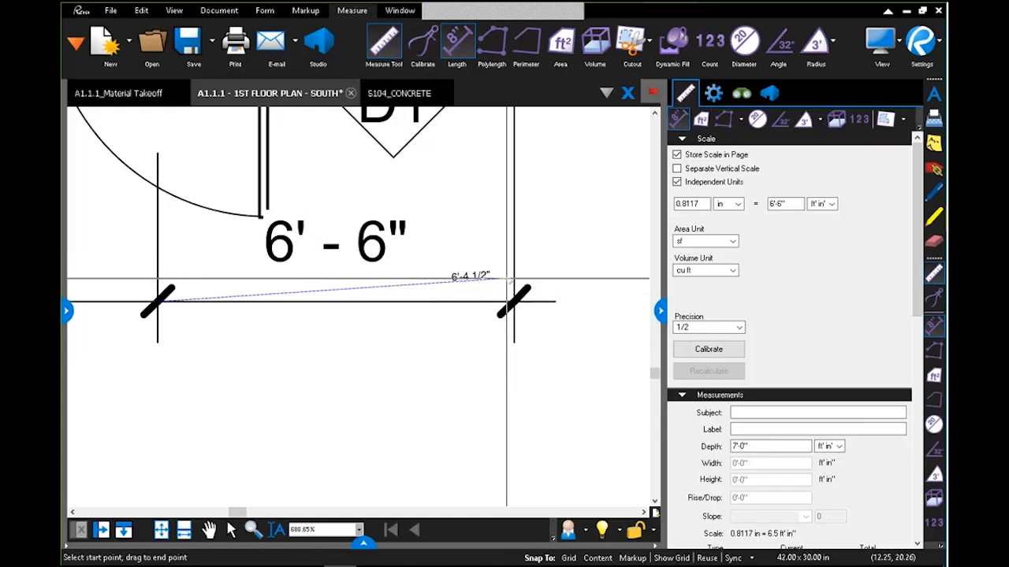
{"action": "key", "text": "shift"}
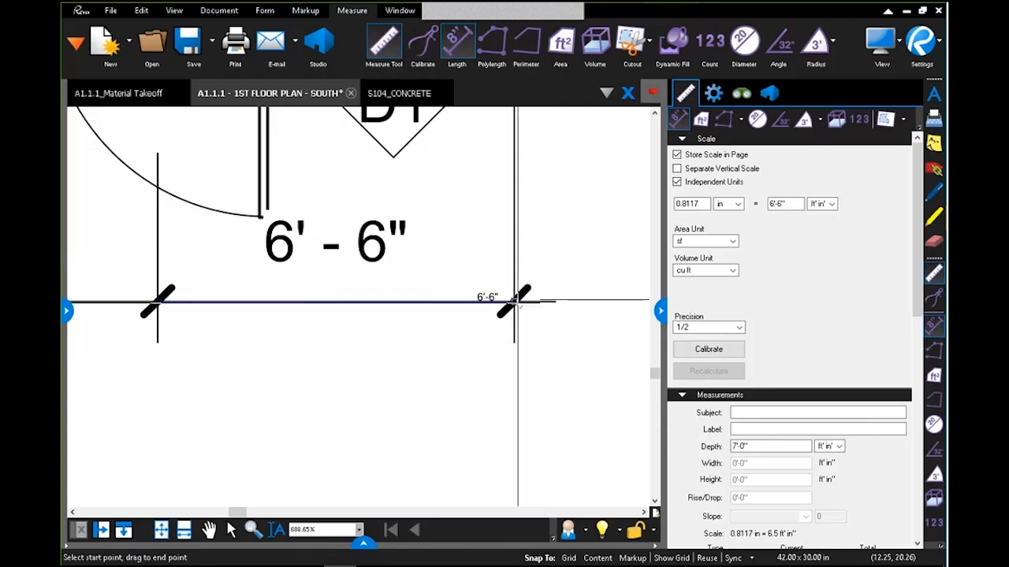
{"action": "left_click", "coordinate": [515, 300]}
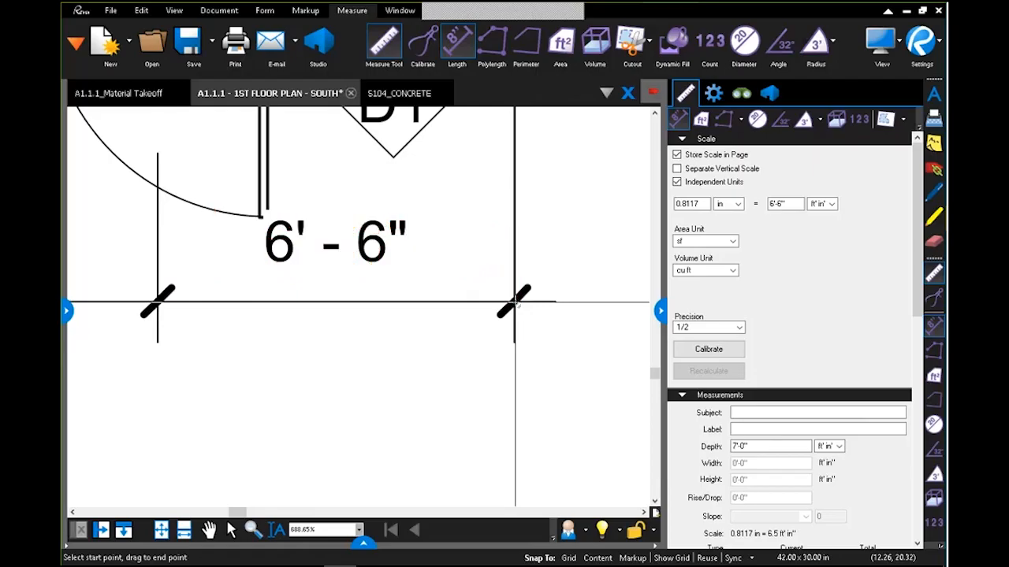
{"action": "key", "text": "ctrl+z"}
{"action": "key", "text": "Escape"}
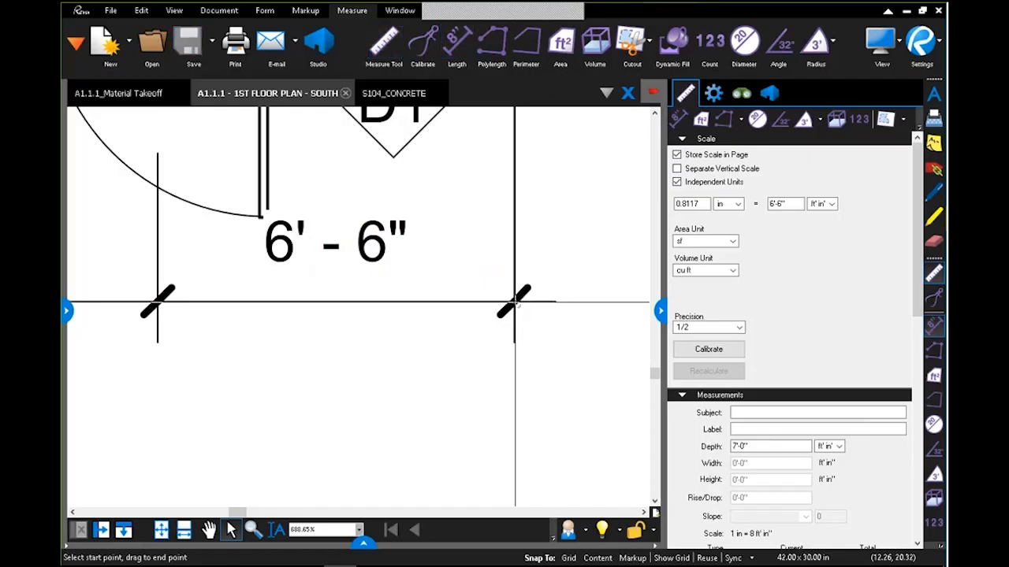
Set the drawing side of the page scale to 1/8 in, matching the scale under the 1ST FLOOR PLAN - SOUTH title.
{"action": "scroll", "coordinate": [515, 302], "scroll_direction": "down", "scroll_amount": 3}
{"action": "scroll", "coordinate": [512, 277], "scroll_direction": "down", "scroll_amount": 3}
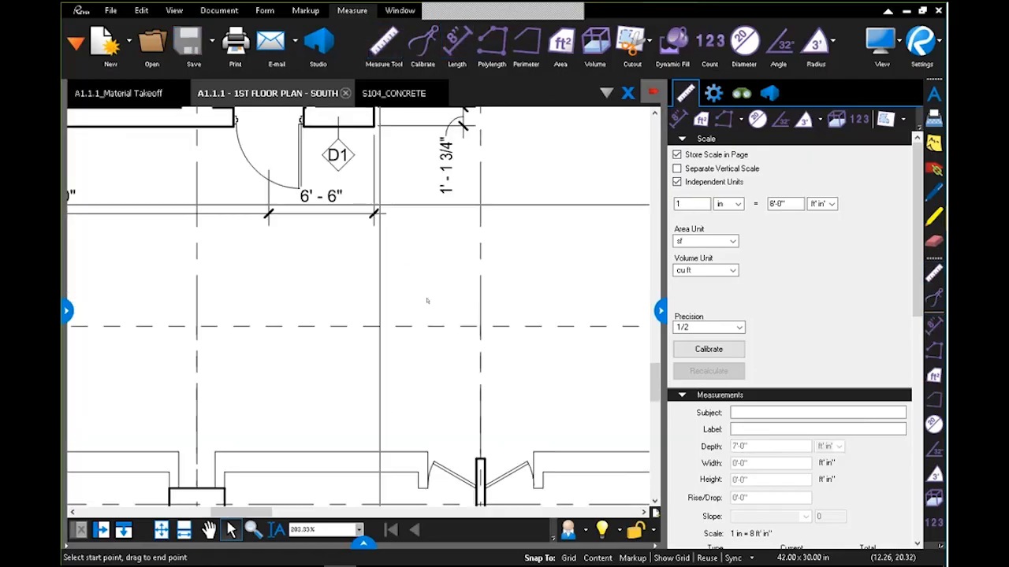
{"action": "scroll", "coordinate": [444, 333], "scroll_direction": "down", "scroll_amount": 1}
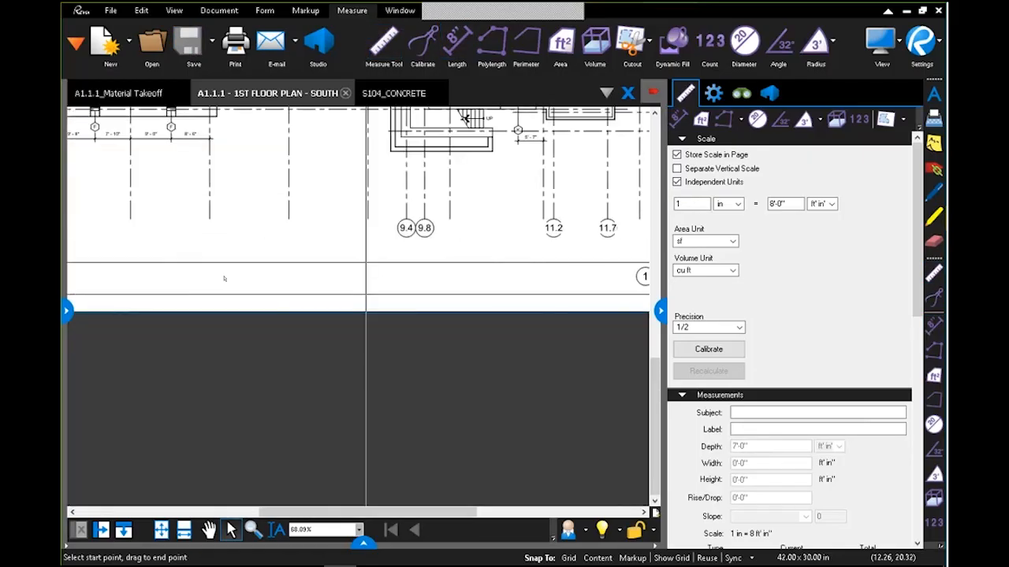
{"action": "left_click_drag", "start_coordinate": [365, 263], "coordinate": [223, 276]}
{"action": "left_click_drag", "start_coordinate": [610, 294], "coordinate": [428, 296]}
{"action": "scroll", "coordinate": [428, 296], "scroll_direction": "up", "scroll_amount": 4}
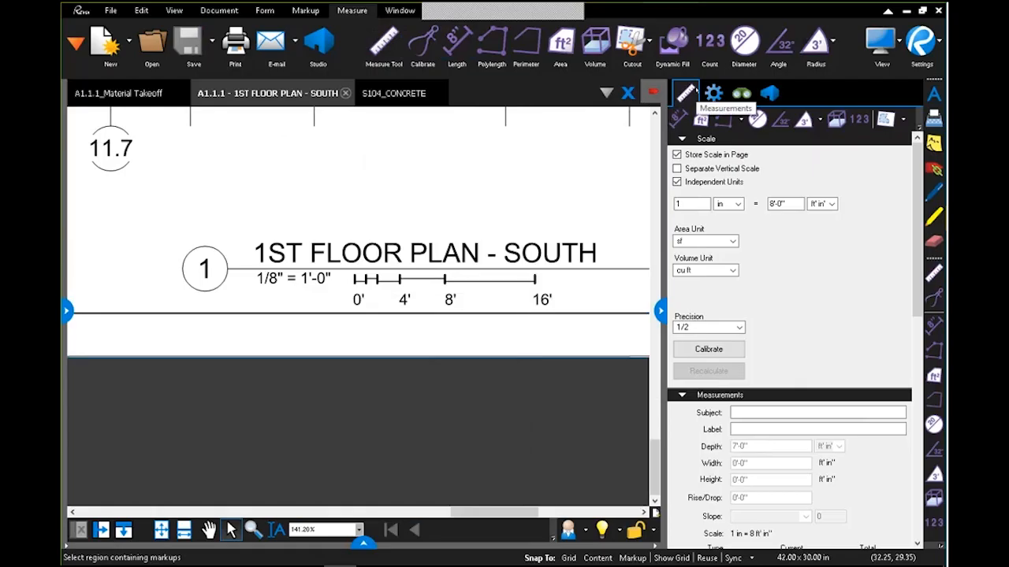
{"action": "double_click", "coordinate": [695, 203]}
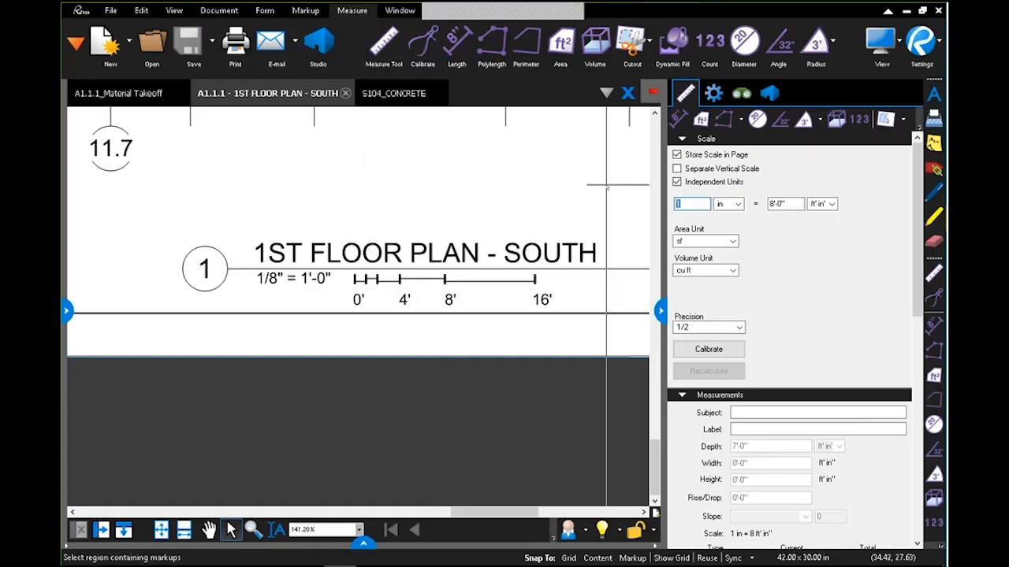
{"action": "key", "text": "BackSpace"}
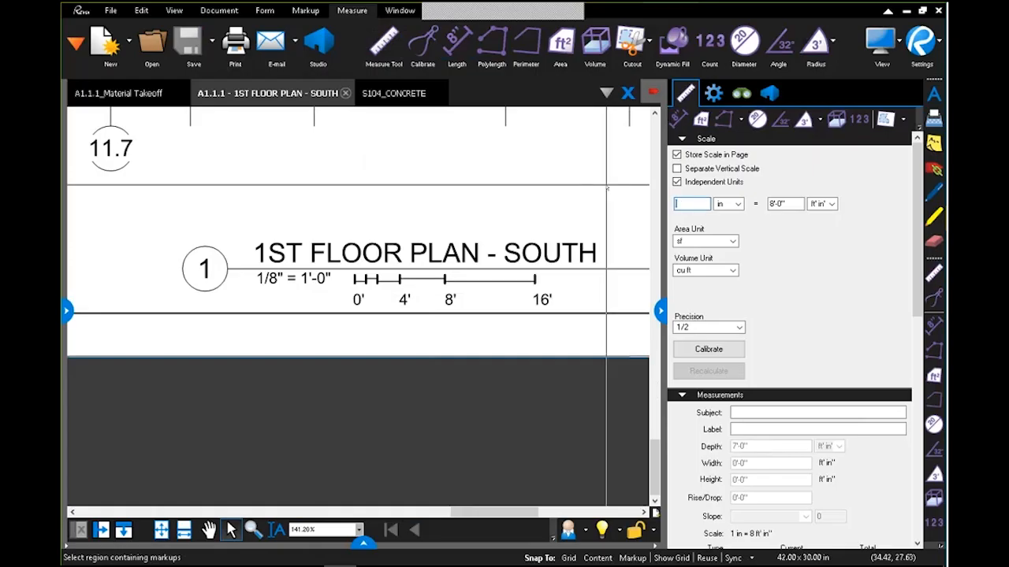
{"action": "type", "text": "1/8"}
{"action": "key", "text": "Tab"}
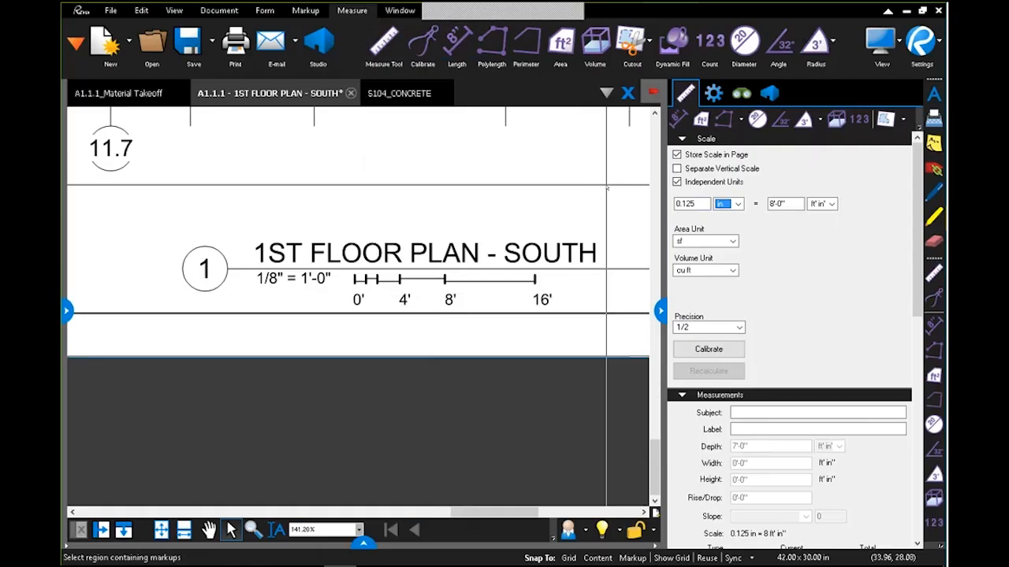
Set the real-world side of the page scale to 1'-0".
{"action": "key", "text": "Tab"}
{"action": "type", "text": "1"}
{"action": "key", "text": "Tab"}
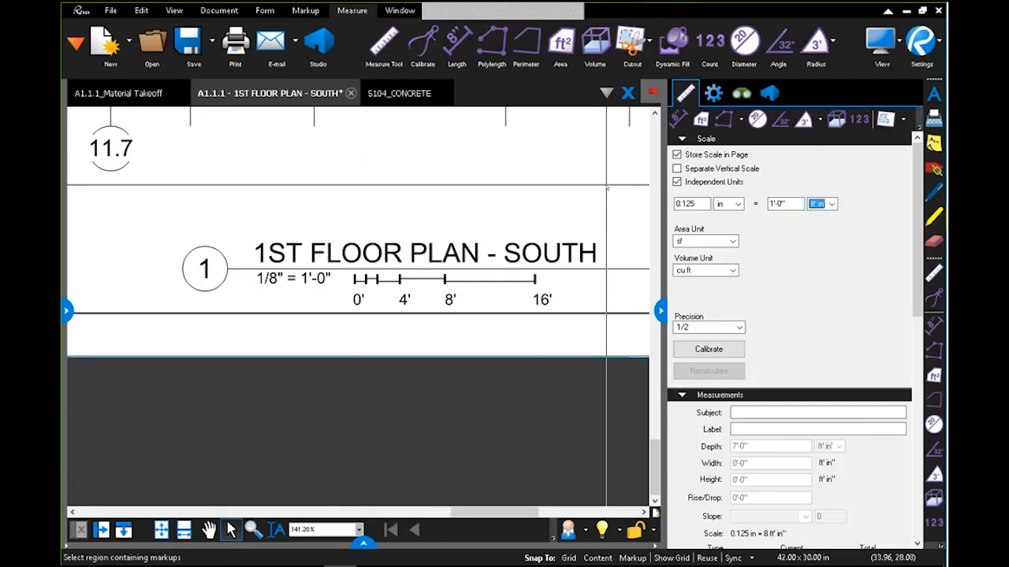
{"action": "left_click", "coordinate": [542, 190]}
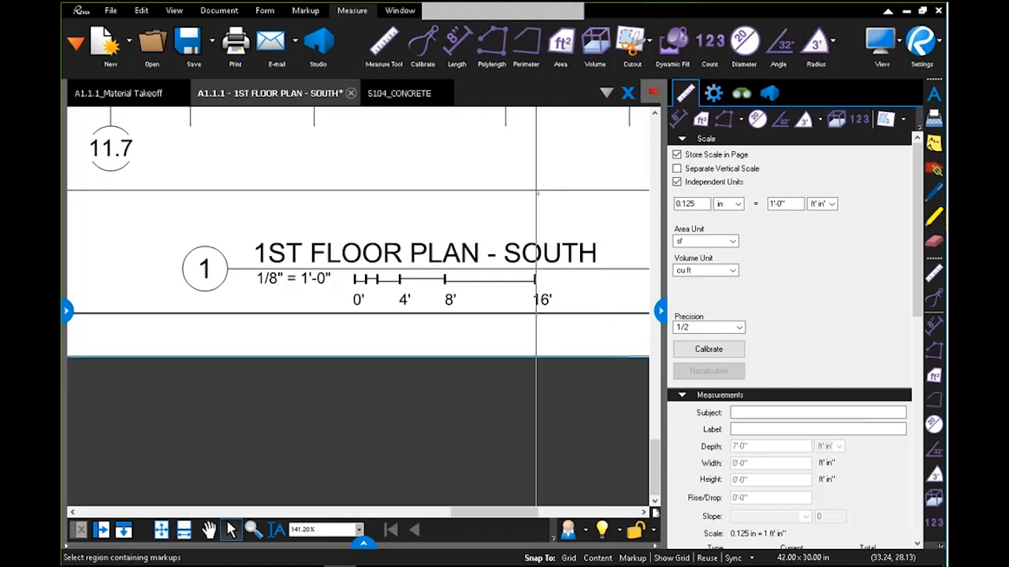
Activate the Length tool for the small room below door 151 and turn off the full-screen crosshair.
{"action": "scroll", "coordinate": [490, 300], "scroll_direction": "down", "scroll_amount": 5}
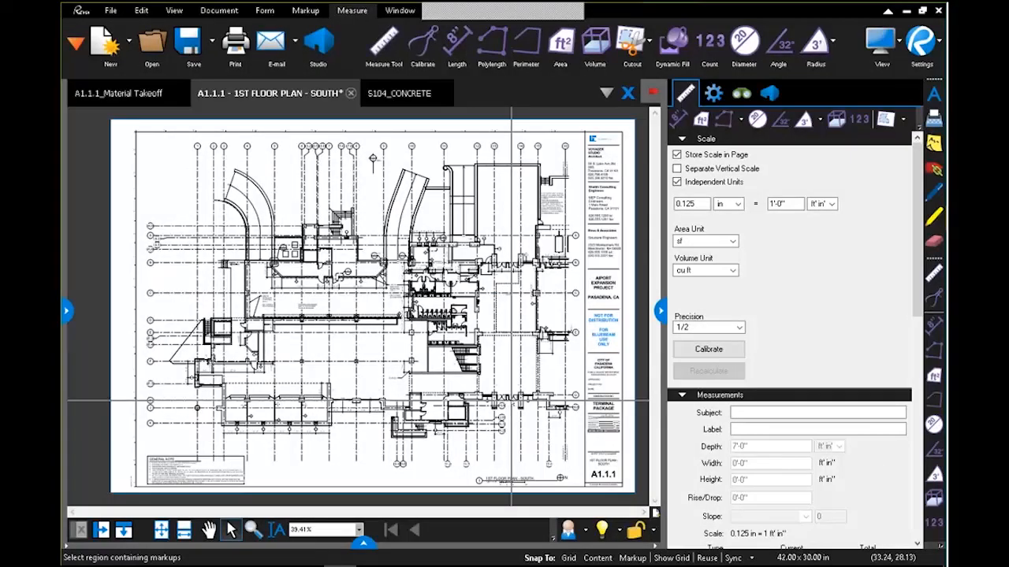
{"action": "scroll", "coordinate": [512, 400], "scroll_direction": "down", "scroll_amount": 3}
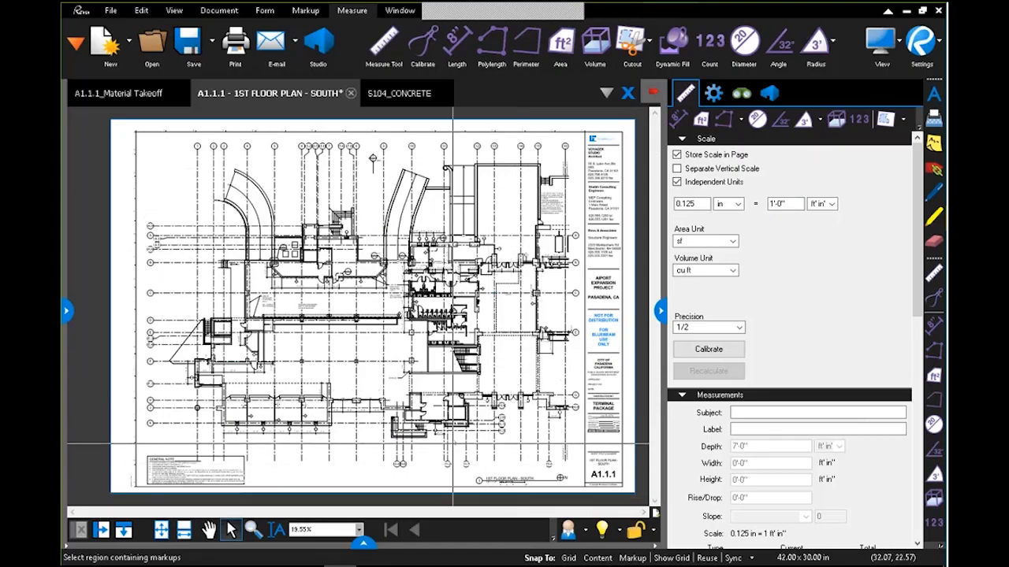
{"action": "scroll", "coordinate": [452, 440], "scroll_direction": "up", "scroll_amount": 2}
{"action": "scroll", "coordinate": [452, 440], "scroll_direction": "up", "scroll_amount": 6}
{"action": "scroll", "coordinate": [504, 353], "scroll_direction": "up", "scroll_amount": 4}
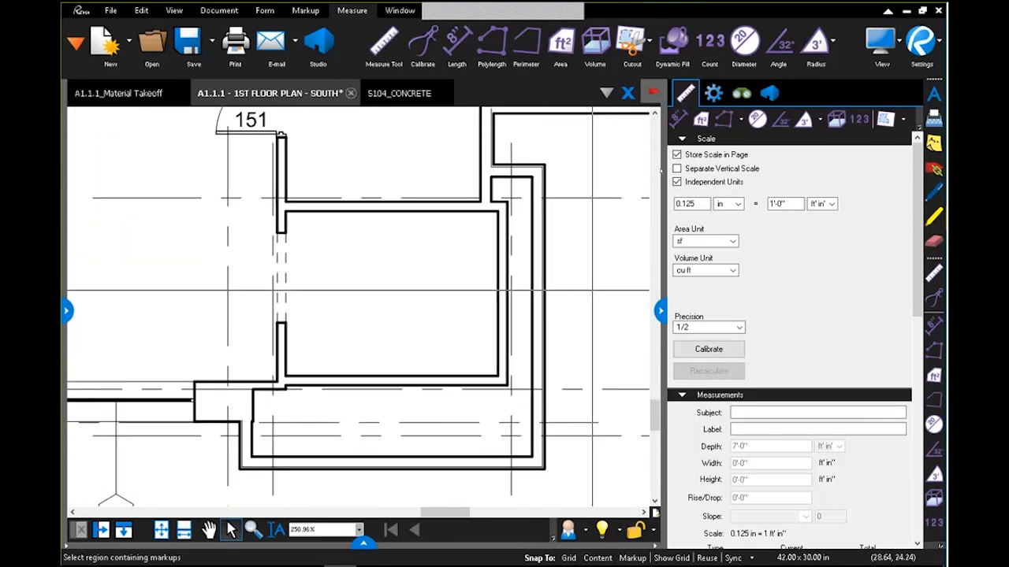
{"action": "left_click", "coordinate": [679, 120]}
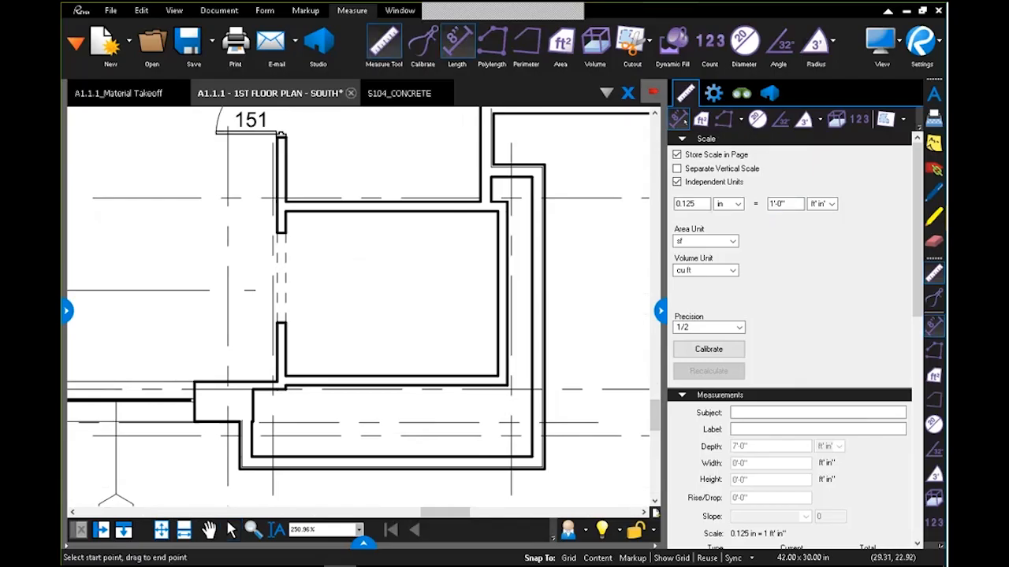
{"action": "scroll", "coordinate": [307, 205], "scroll_direction": "up", "scroll_amount": 3}
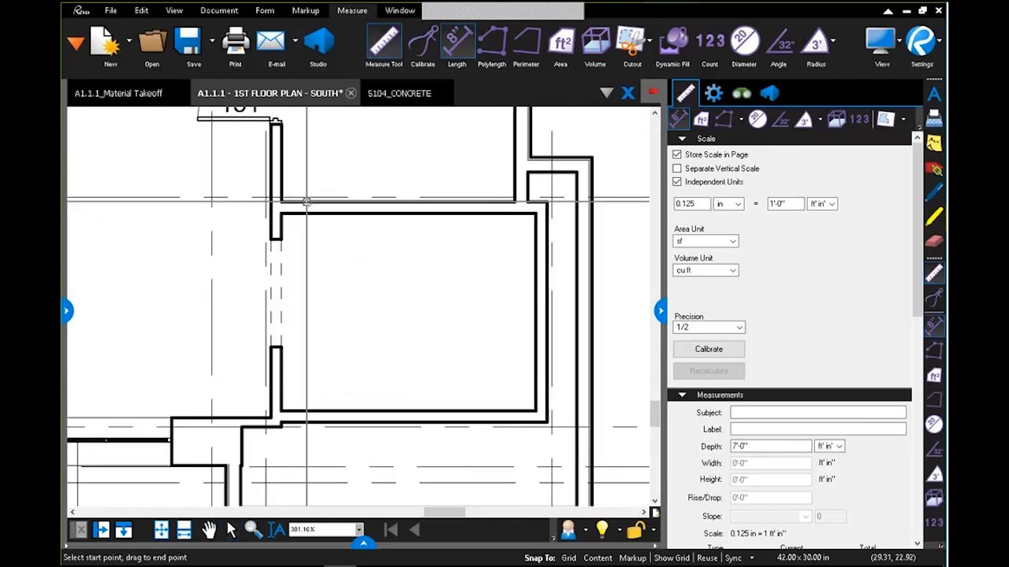
{"action": "left_click_drag", "start_coordinate": [351, 265], "coordinate": [275, 274]}
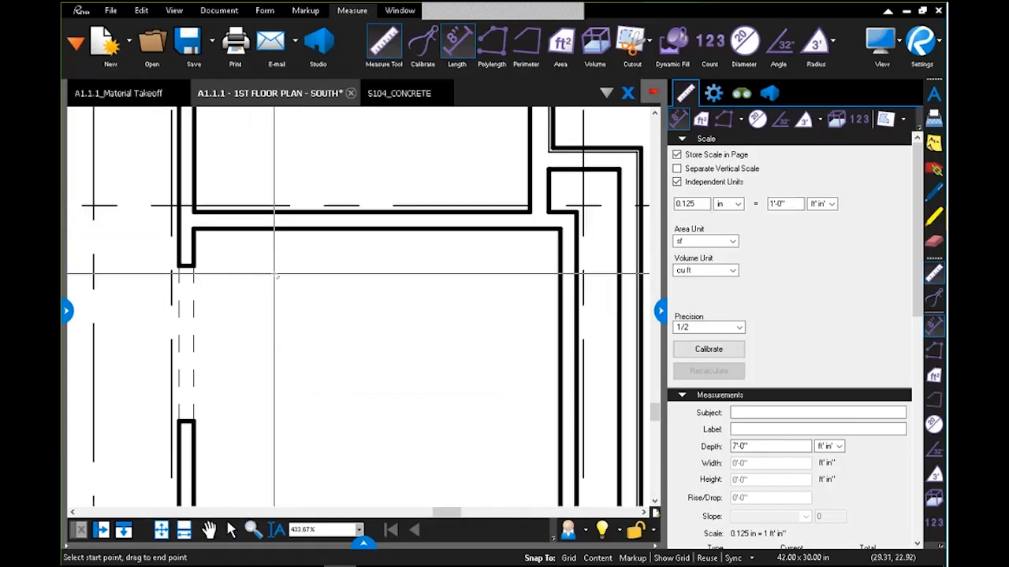
{"action": "left_click", "coordinate": [930, 56]}
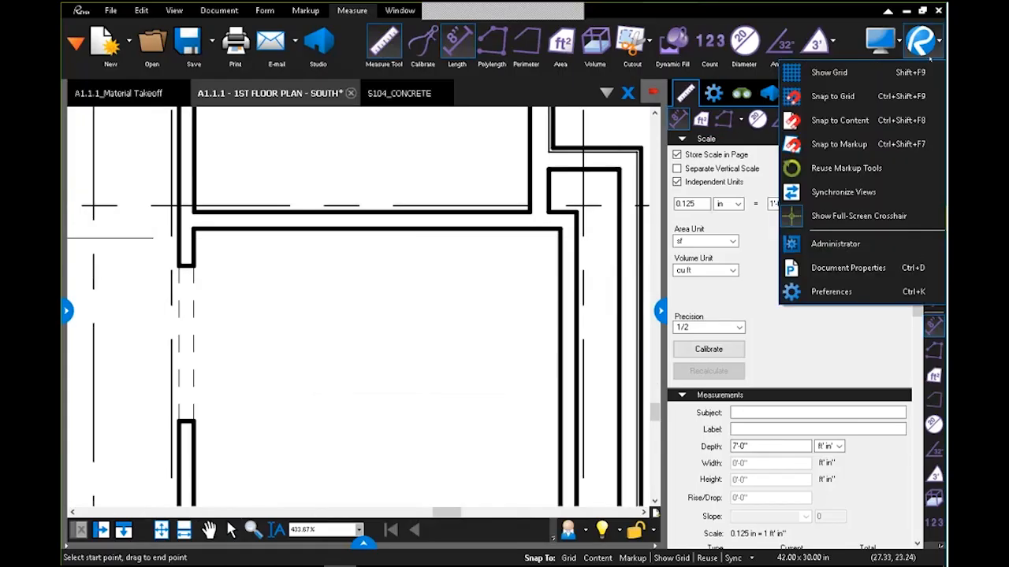
{"action": "left_click", "coordinate": [858, 216]}
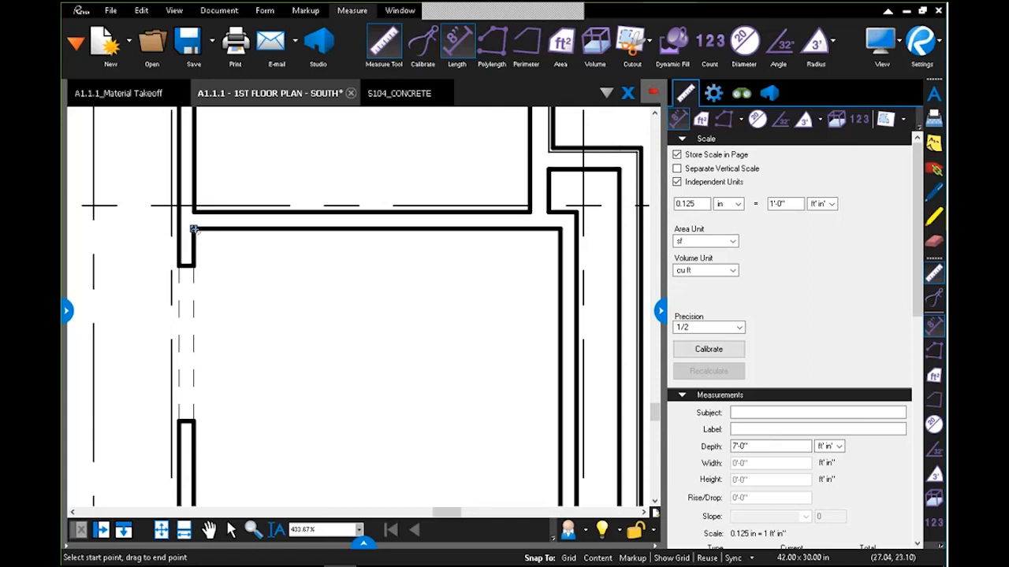
Add a horizontal length measurement along the inside face of the room's upper wall, from corner to corner.
{"action": "left_click_drag", "start_coordinate": [193, 229], "coordinate": [560, 228]}
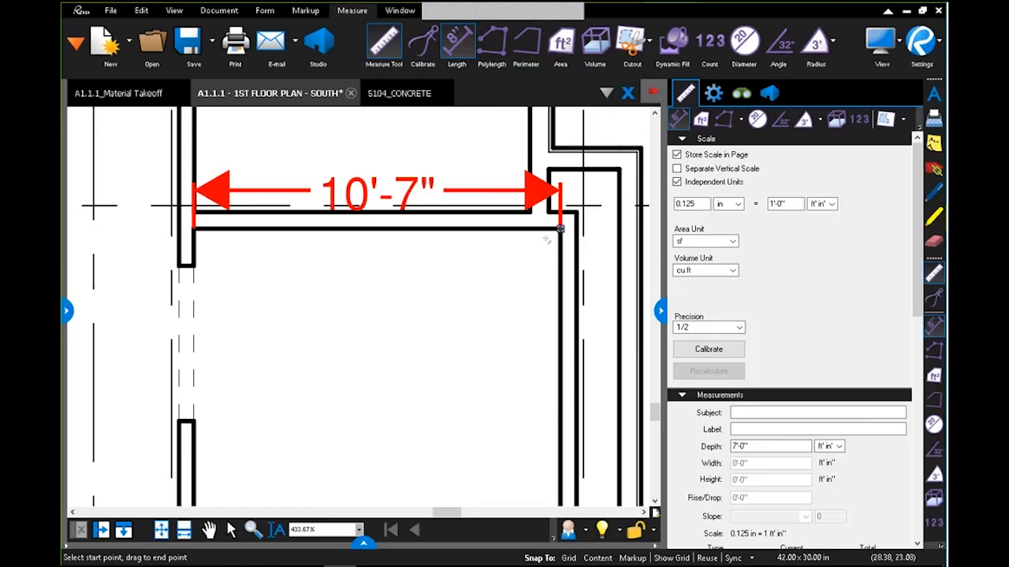
{"action": "scroll", "coordinate": [545, 246], "scroll_direction": "down", "scroll_amount": 3}
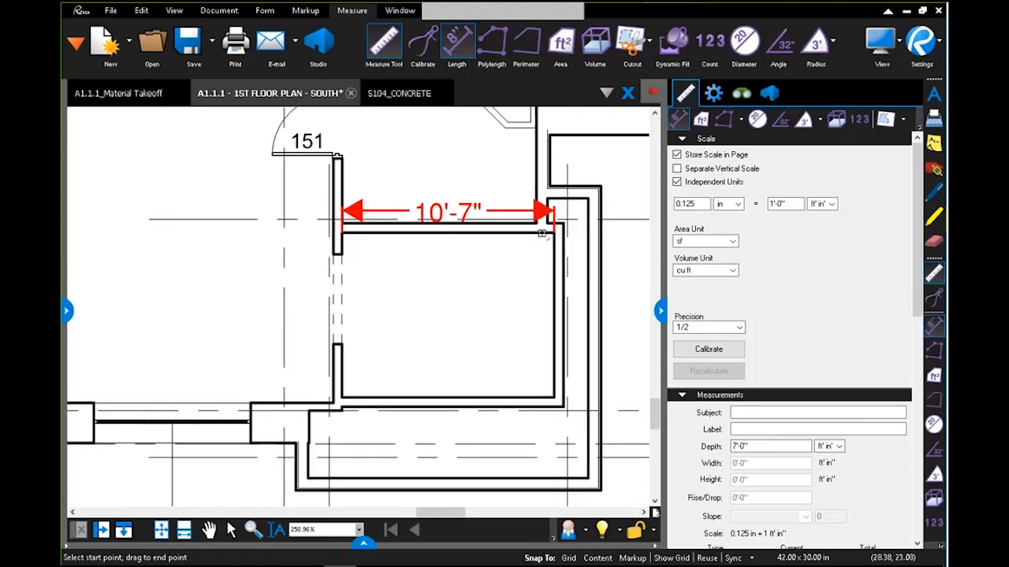
{"action": "left_click_drag", "start_coordinate": [502, 248], "coordinate": [442, 290]}
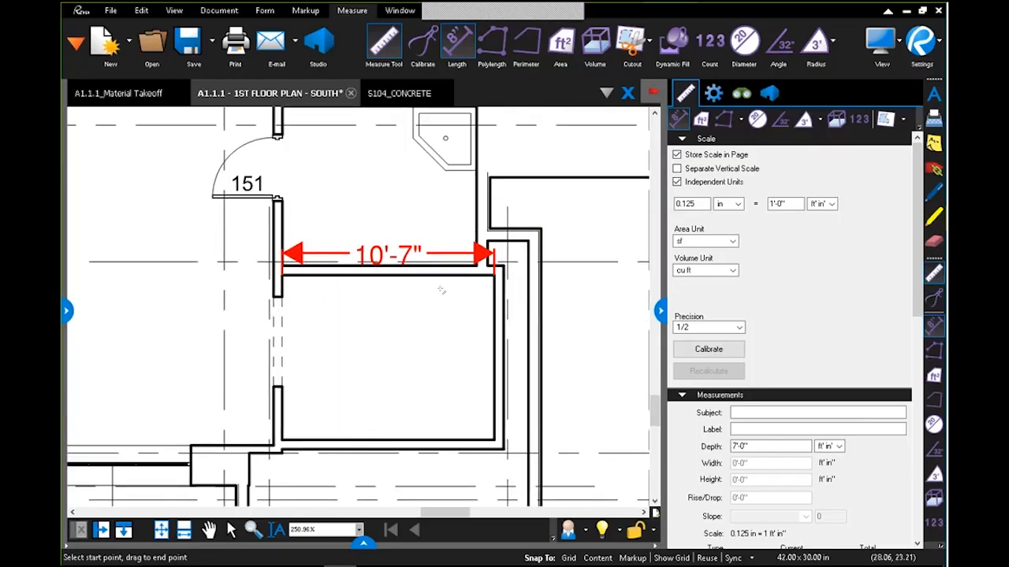
{"action": "scroll", "coordinate": [442, 290], "scroll_direction": "up", "scroll_amount": 2}
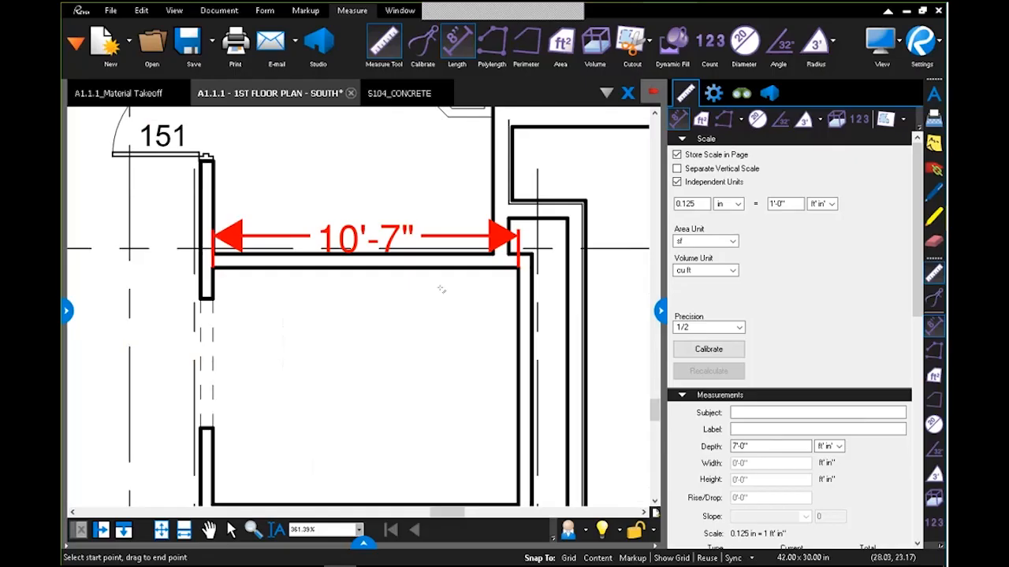
{"action": "key", "text": "Escape"}
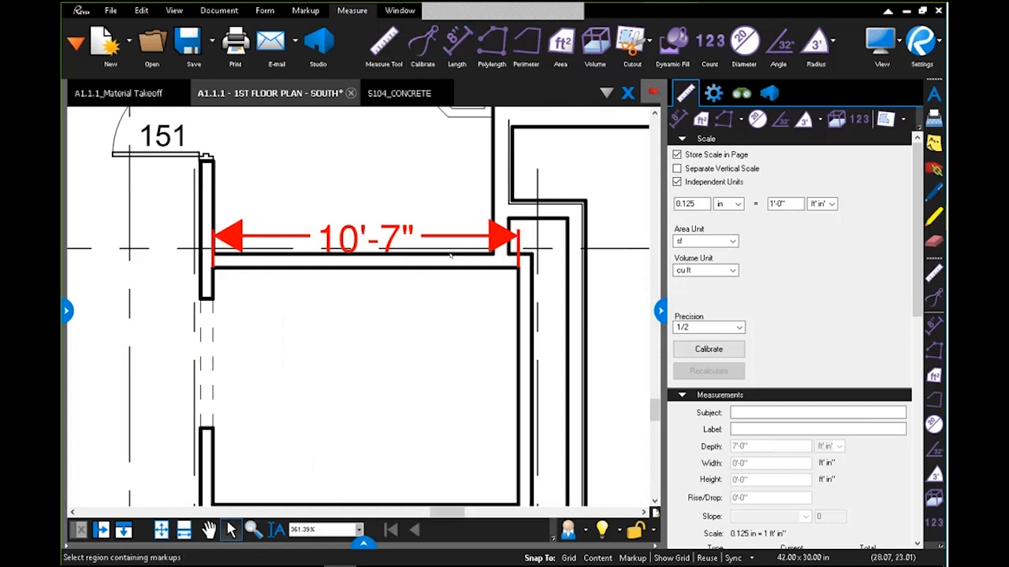
Set the line color and fill color of the room's length measurement to blue.
{"action": "left_click", "coordinate": [462, 234]}
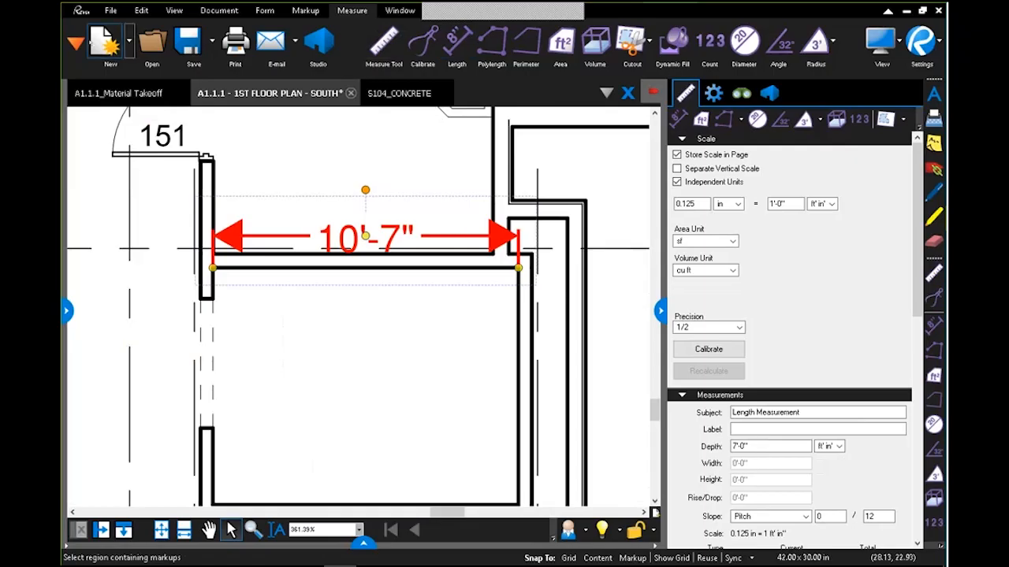
{"action": "left_click", "coordinate": [76, 42]}
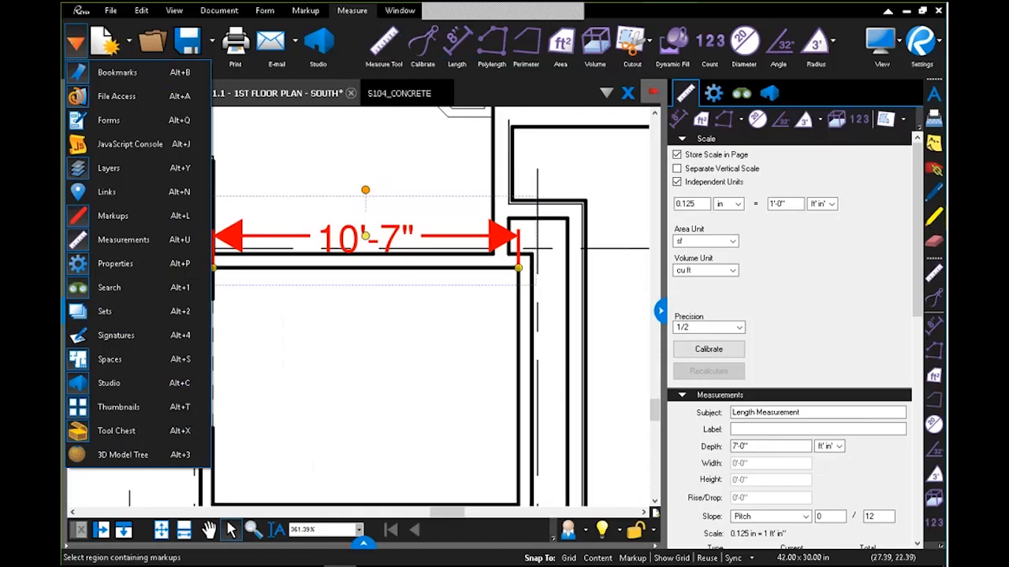
{"action": "left_click", "coordinate": [126, 263]}
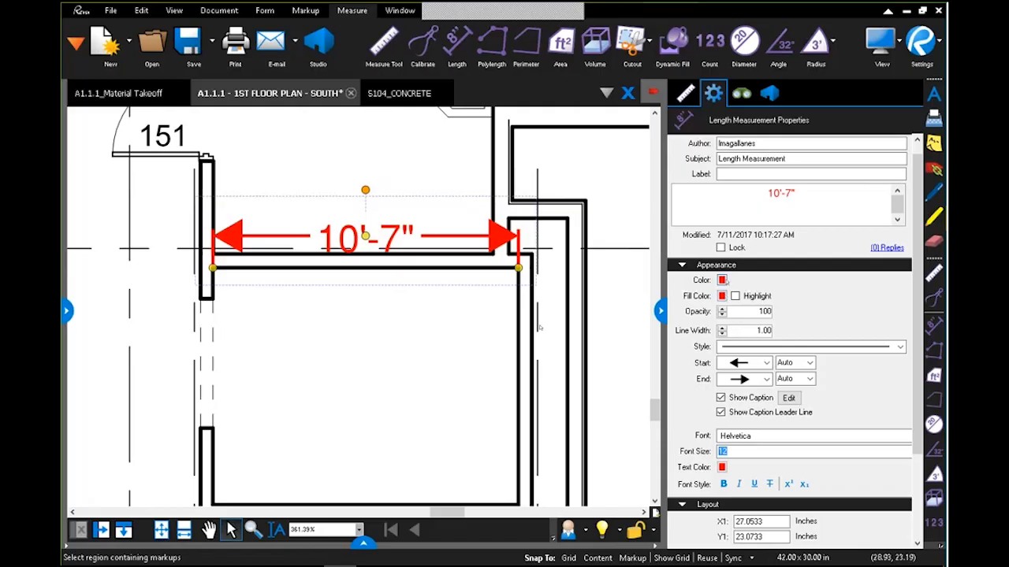
{"action": "left_click", "coordinate": [722, 280]}
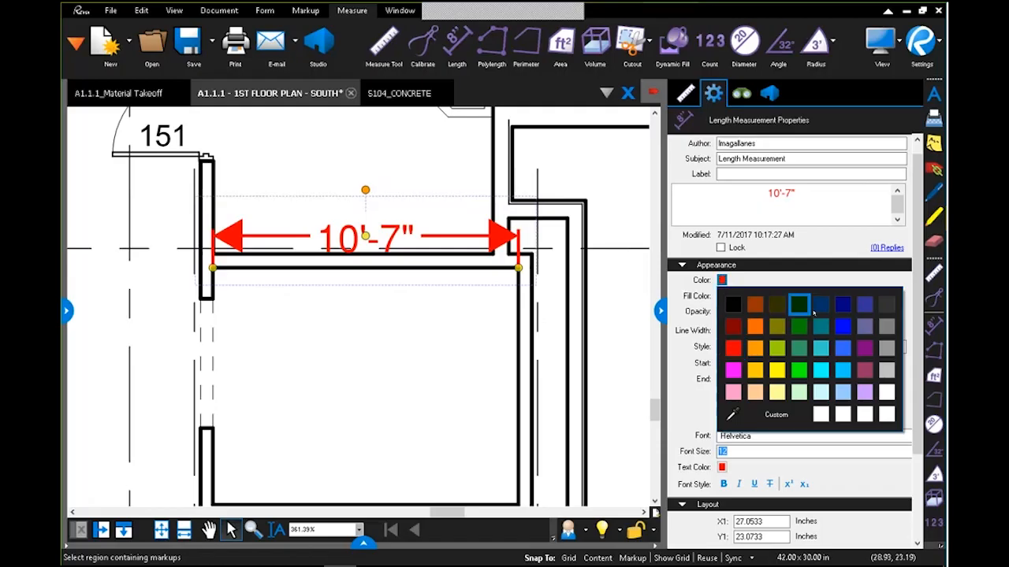
{"action": "left_click", "coordinate": [841, 328]}
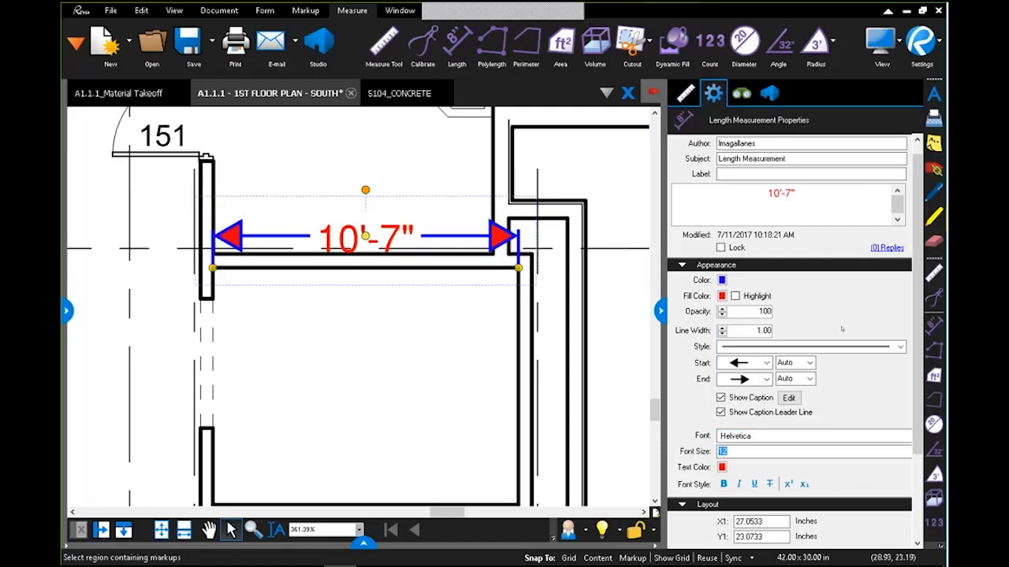
{"action": "left_click", "coordinate": [721, 296]}
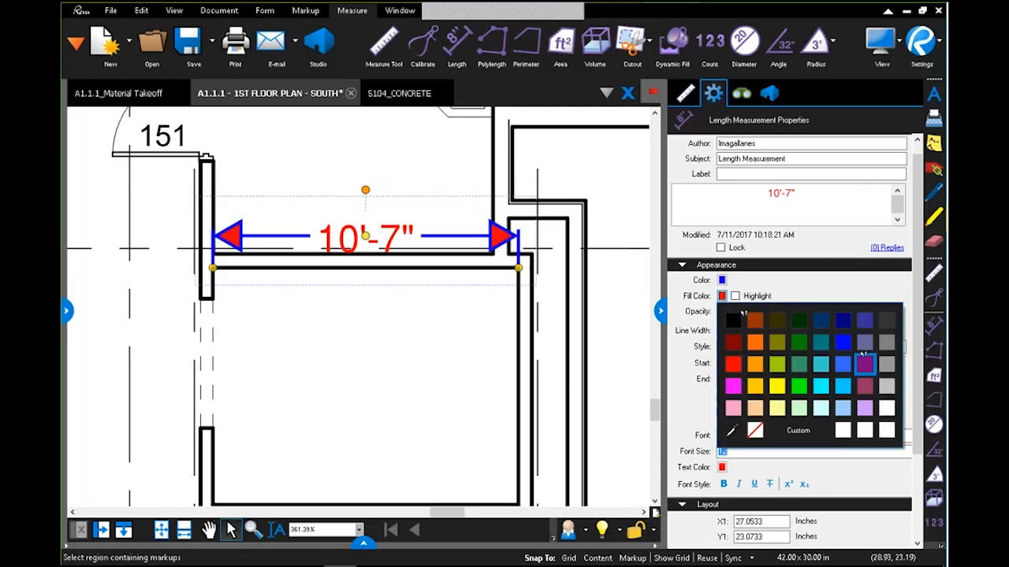
{"action": "left_click", "coordinate": [845, 343]}
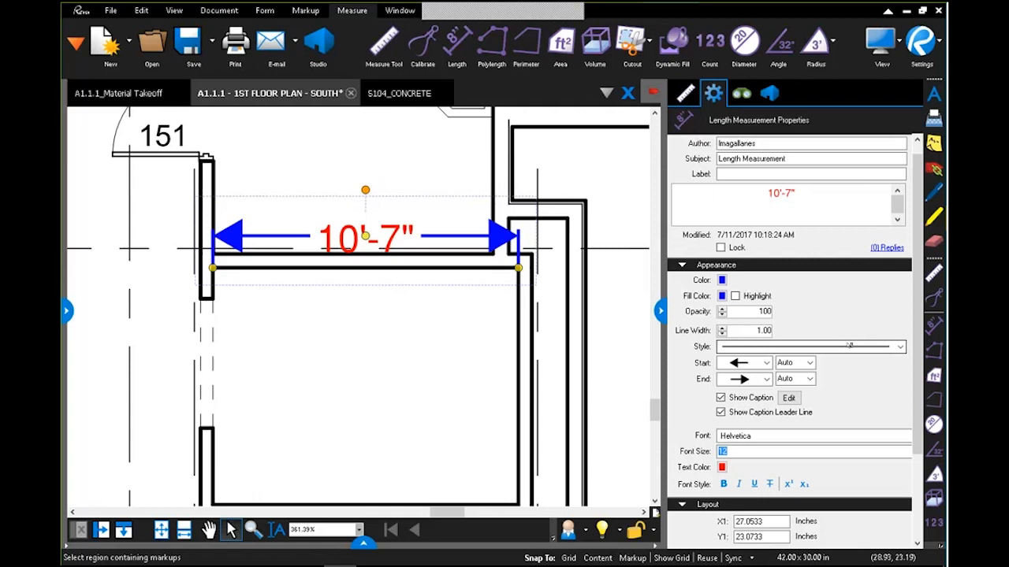
Set the length measurement's text color to green and change its start line ending to a slash.
{"action": "left_click", "coordinate": [721, 467]}
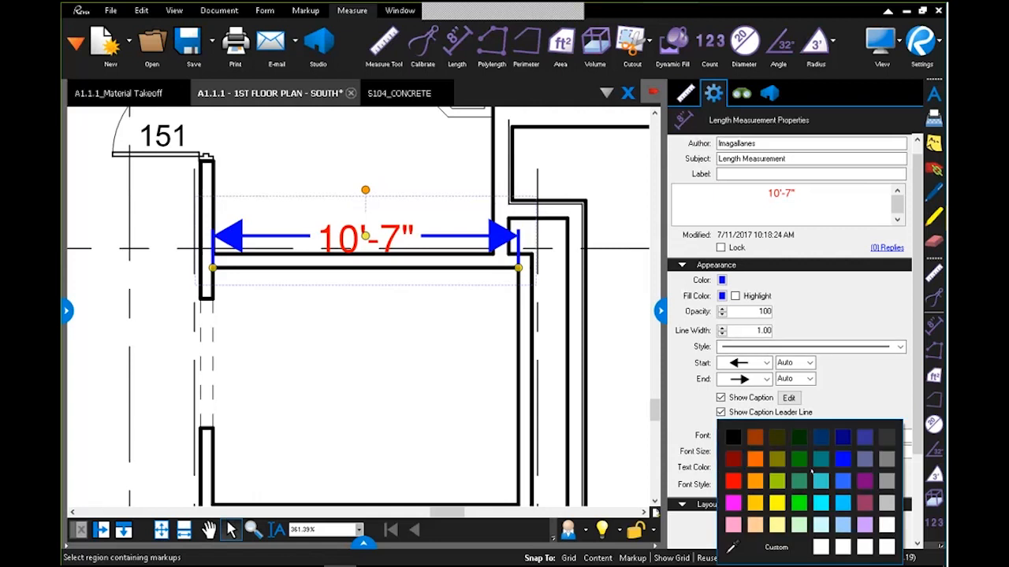
{"action": "left_click", "coordinate": [804, 478]}
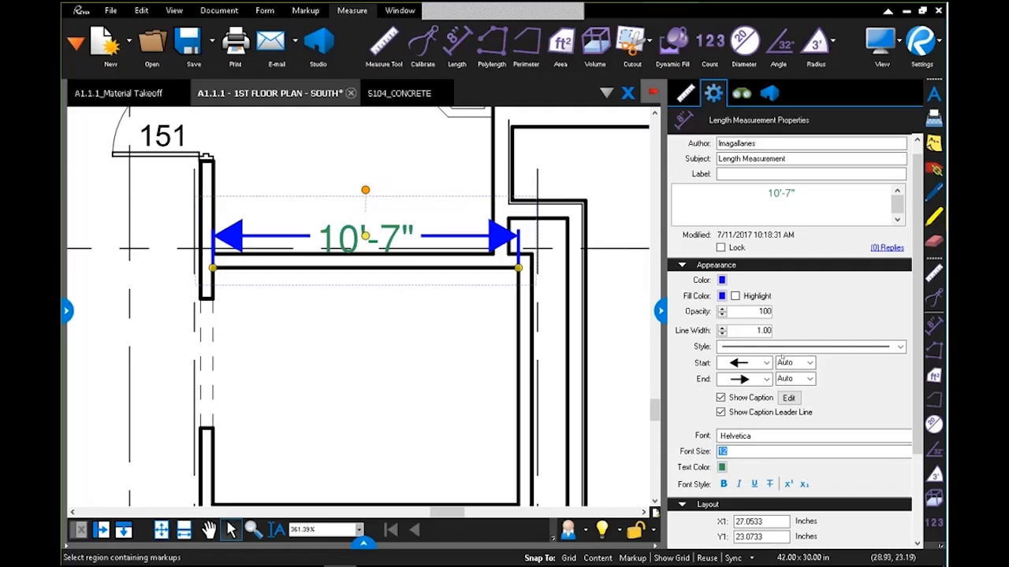
{"action": "left_click", "coordinate": [750, 368]}
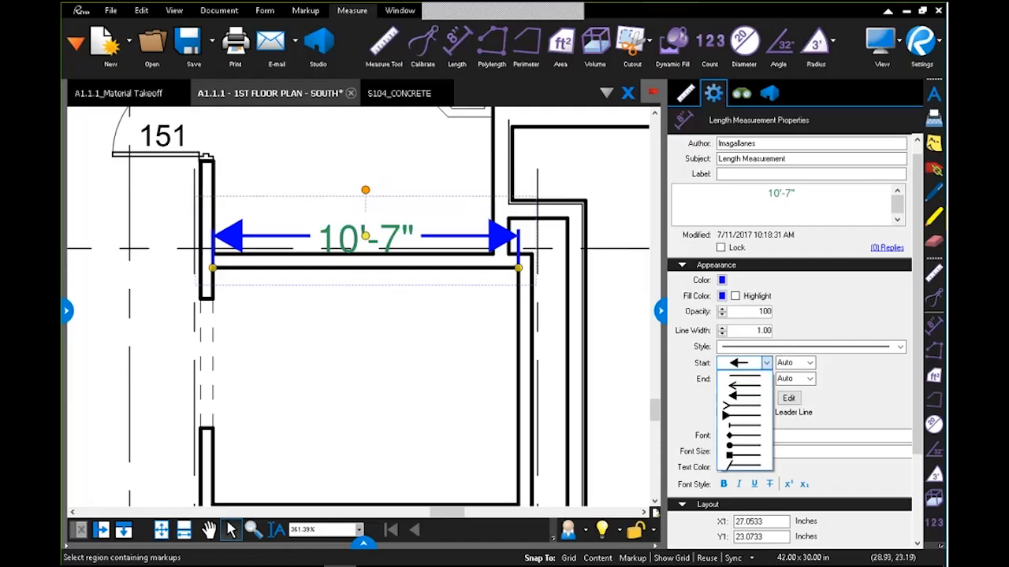
{"action": "left_click", "coordinate": [745, 464]}
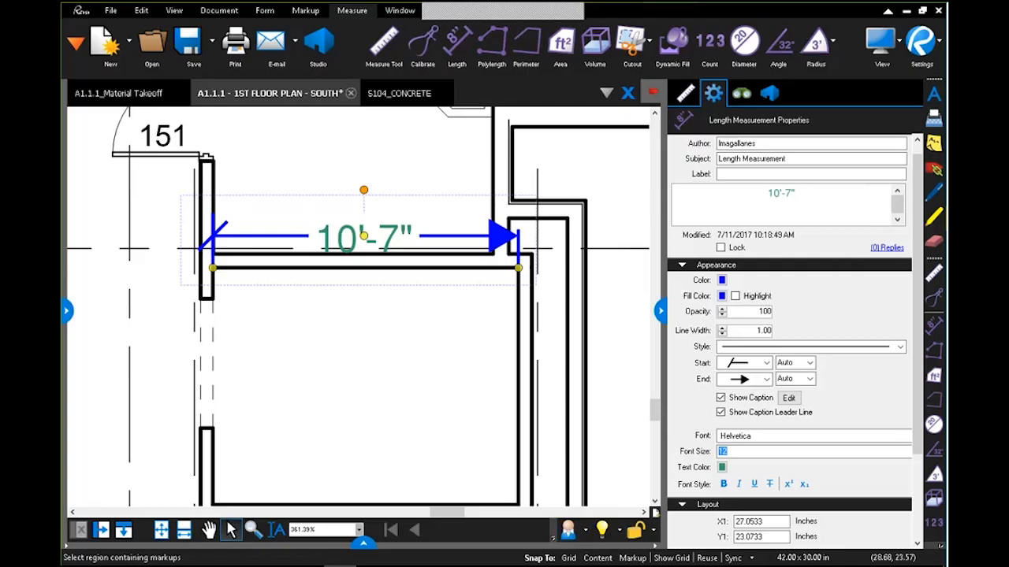
{"action": "left_click", "coordinate": [468, 341]}
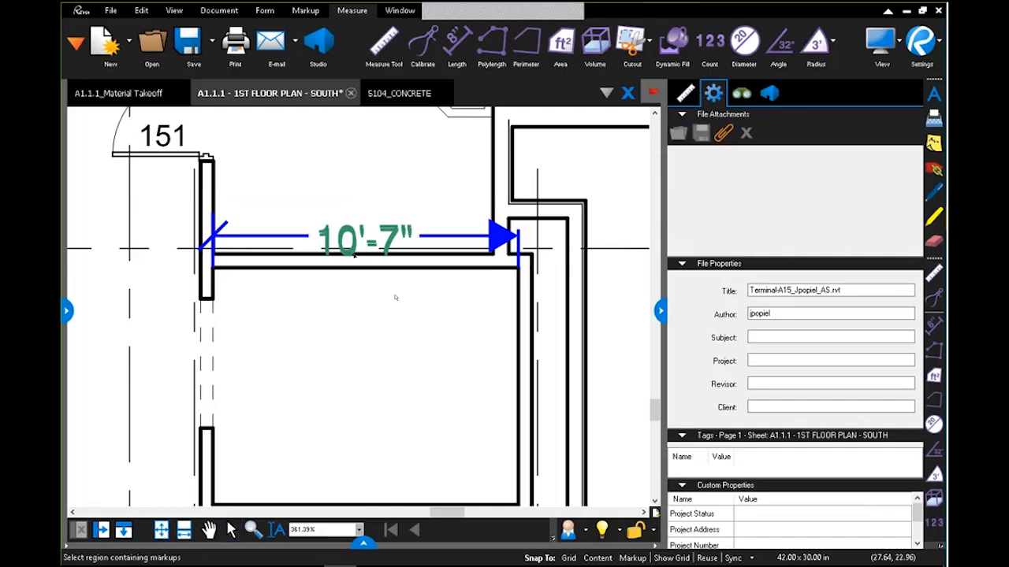
Try moving the length measurement's caption into the room and up past the wall corner, and undo the moves.
{"action": "key", "text": "ctrl+z"}
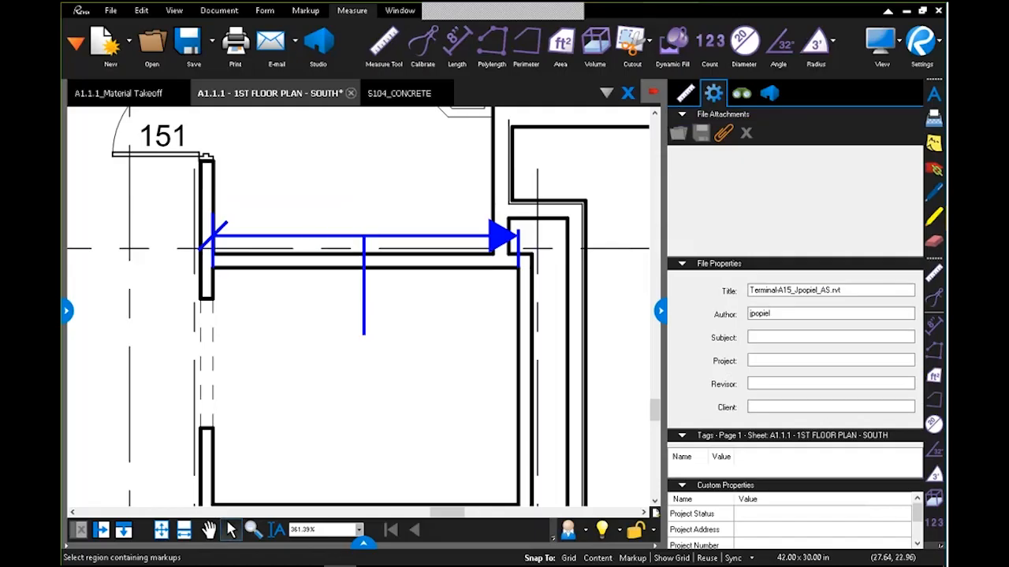
{"action": "left_click_drag", "start_coordinate": [350, 241], "coordinate": [348, 368]}
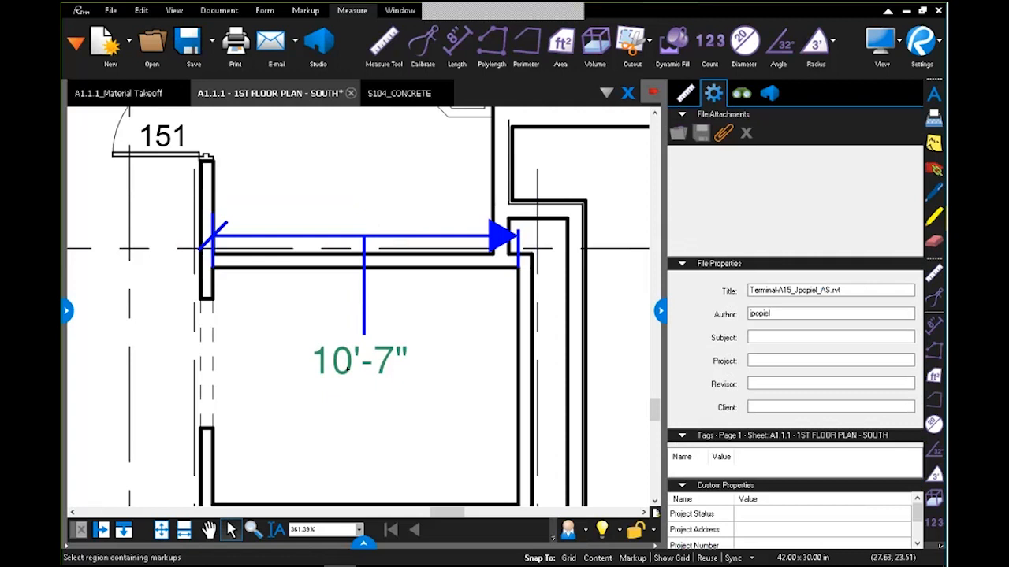
{"action": "left_click_drag", "start_coordinate": [347, 368], "coordinate": [541, 175]}
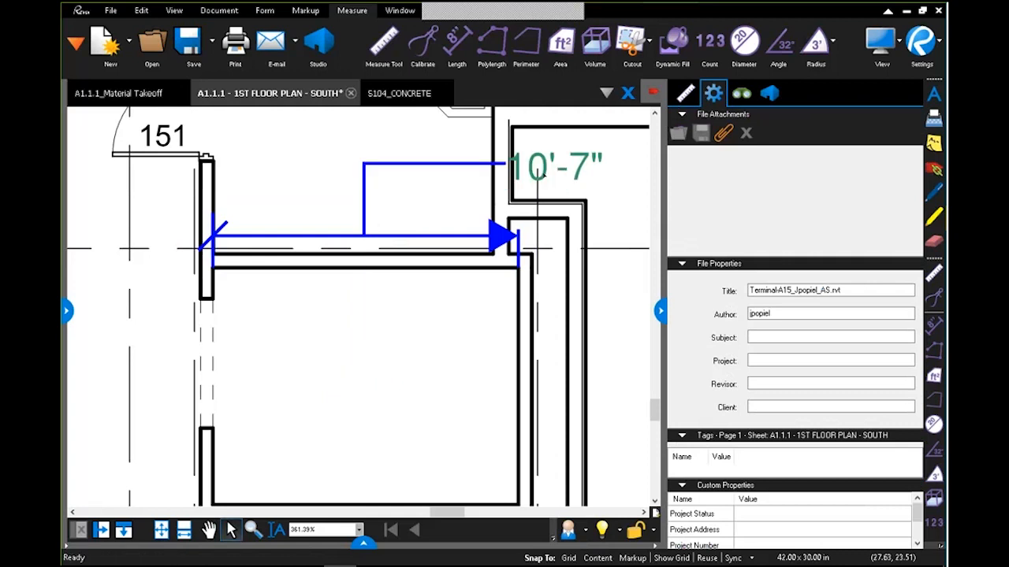
{"action": "key", "text": "ctrl+z"}
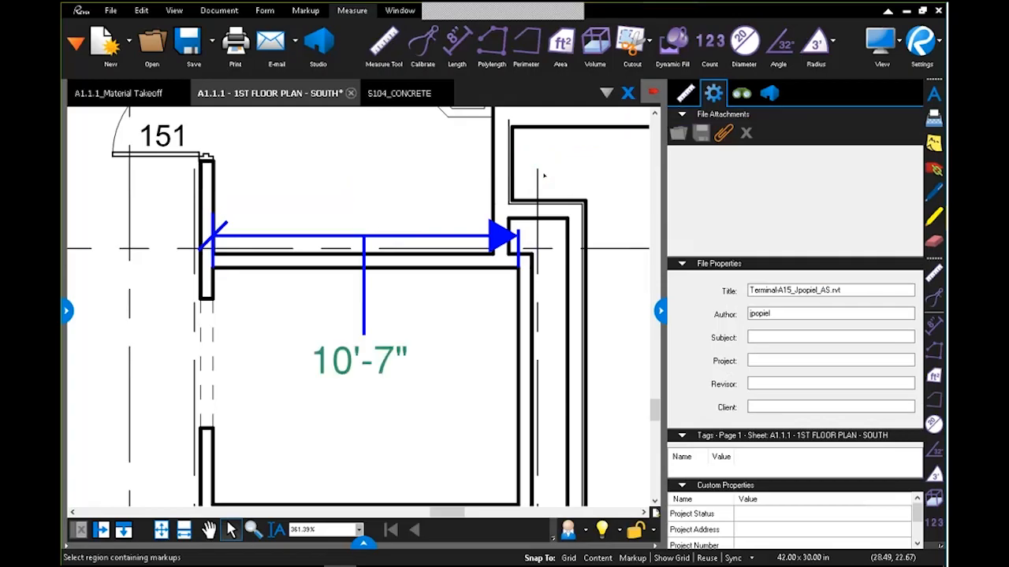
{"action": "key", "text": "ctrl+z"}
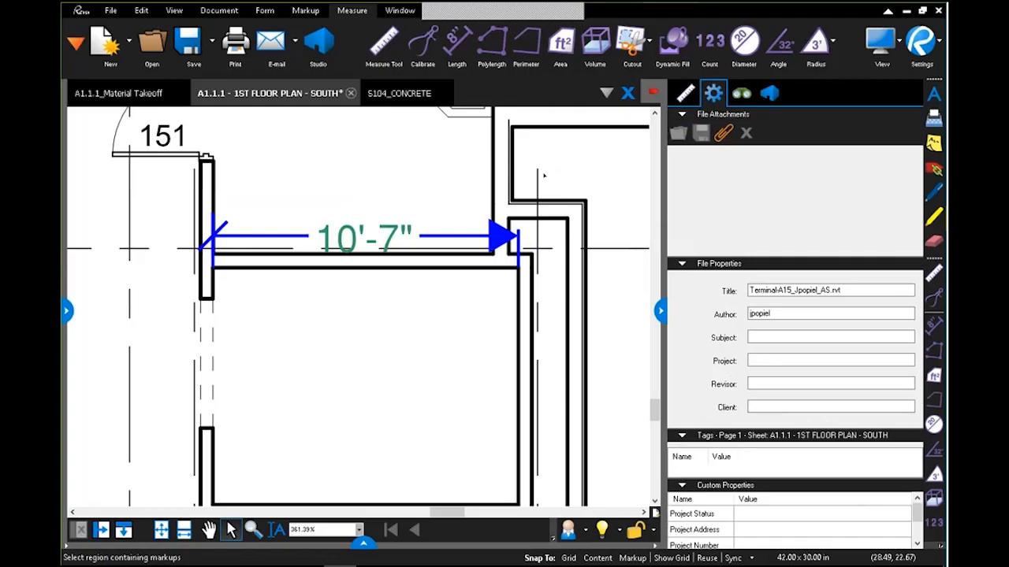
Add a rectangular area measurement over the room below door 151, between its opposite inside corners.
{"action": "left_click", "coordinate": [469, 247]}
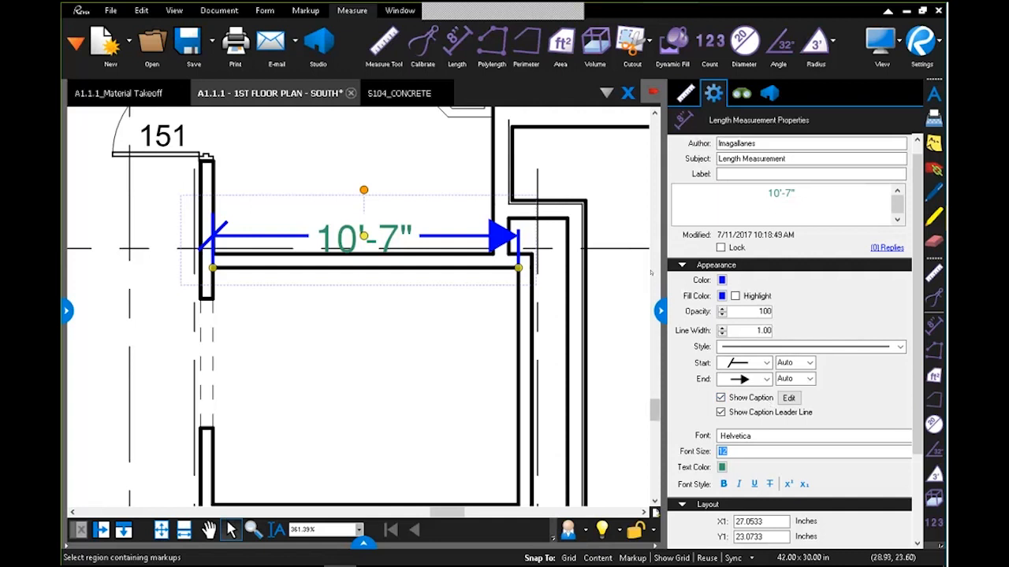
{"action": "scroll", "coordinate": [523, 112], "scroll_direction": "down", "scroll_amount": 3}
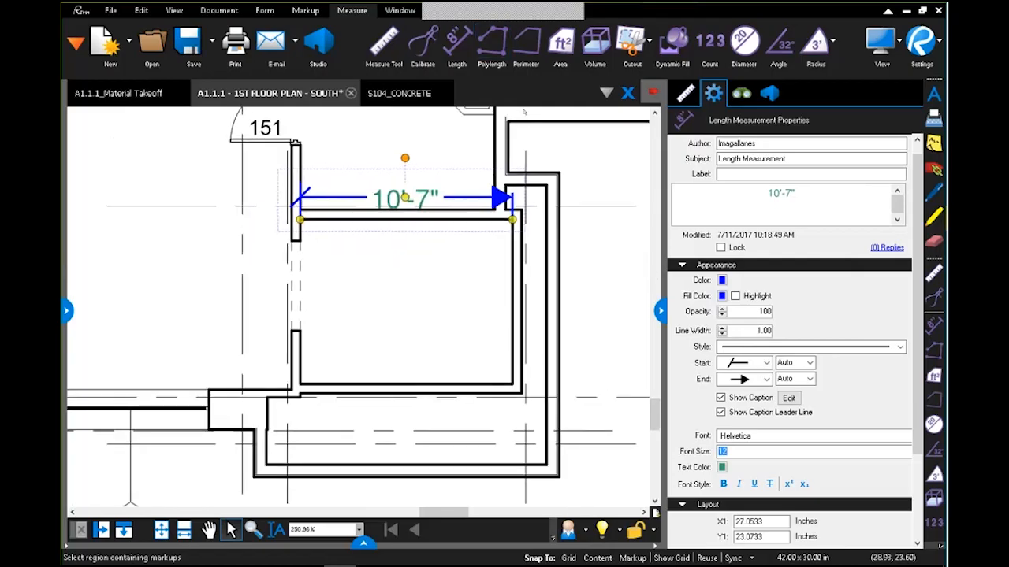
{"action": "left_click", "coordinate": [686, 94]}
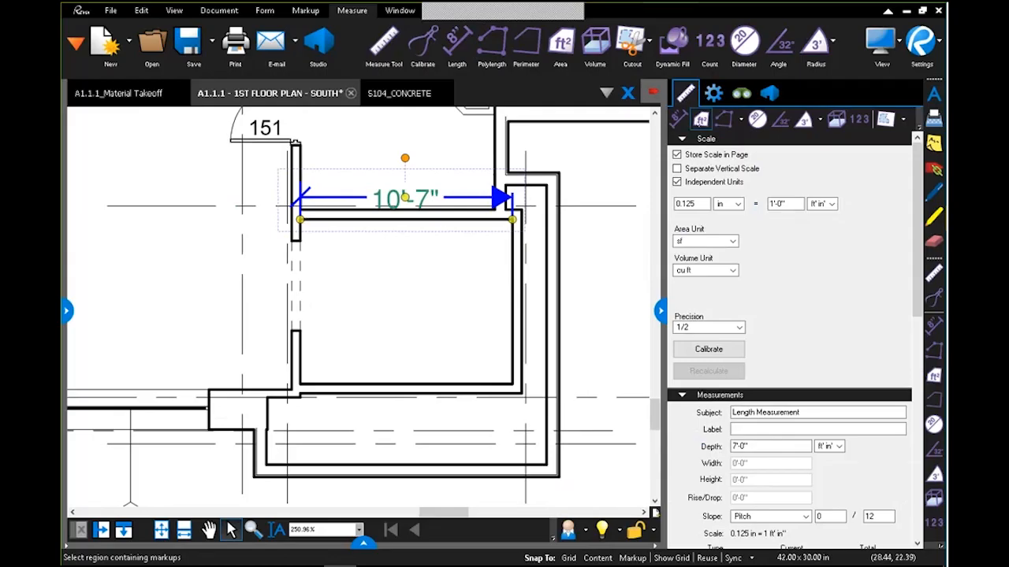
{"action": "left_click", "coordinate": [700, 120]}
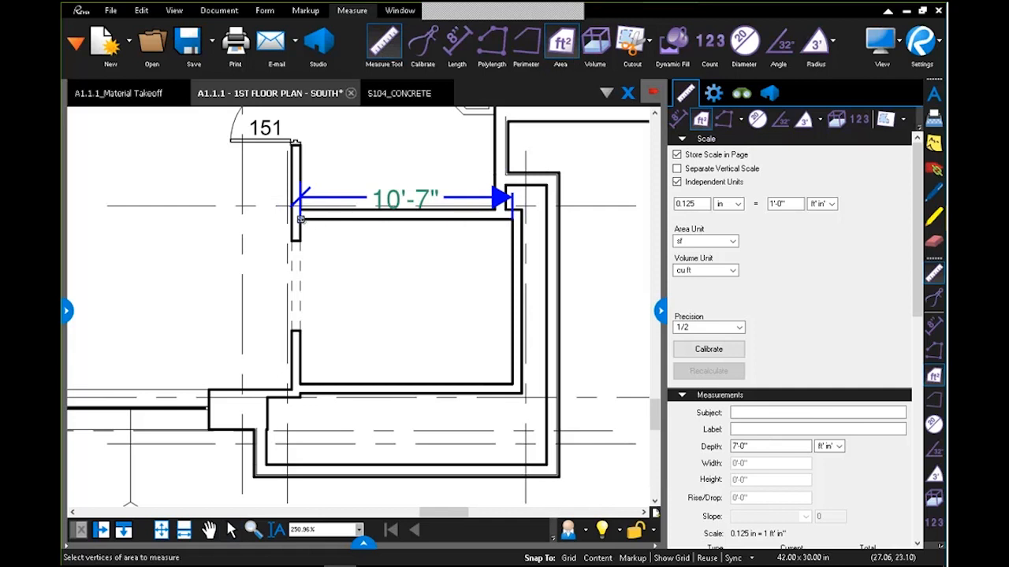
{"action": "left_click_drag", "start_coordinate": [301, 220], "coordinate": [511, 384]}
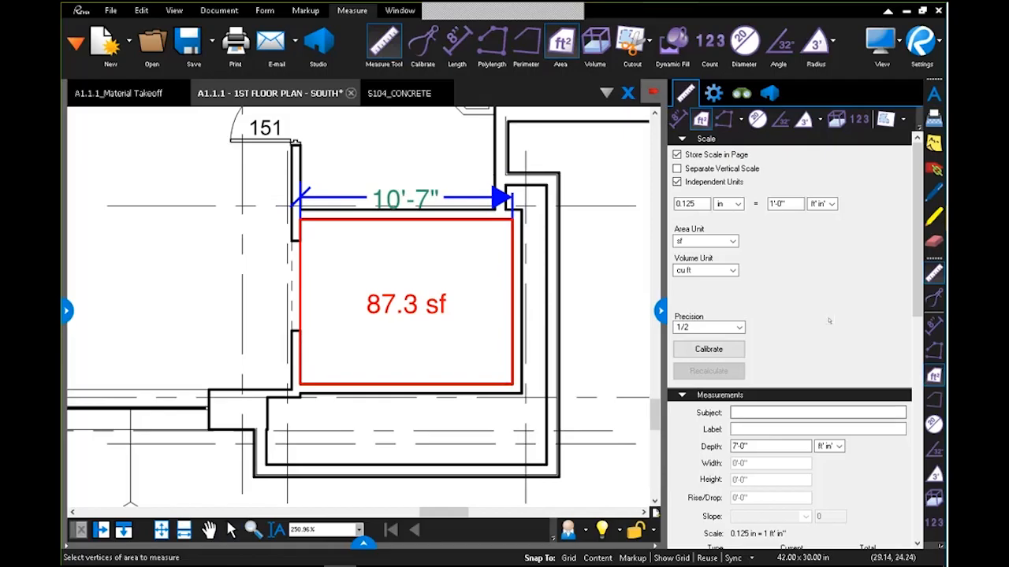
Set the area measurement's precision to 1 and leave the Area tool.
{"action": "left_click", "coordinate": [717, 327]}
{"action": "left_click", "coordinate": [719, 339]}
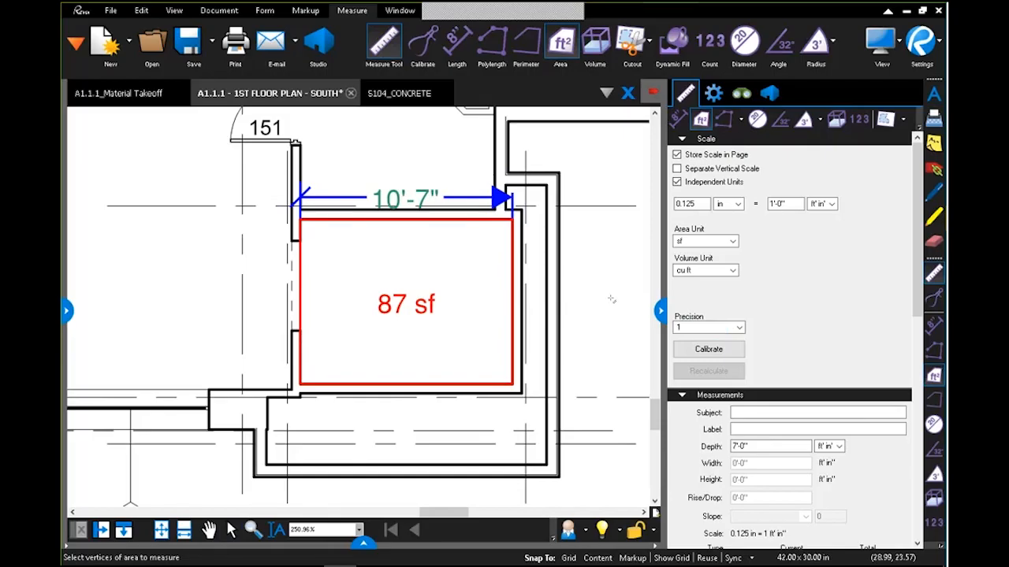
{"action": "key", "text": "Escape"}
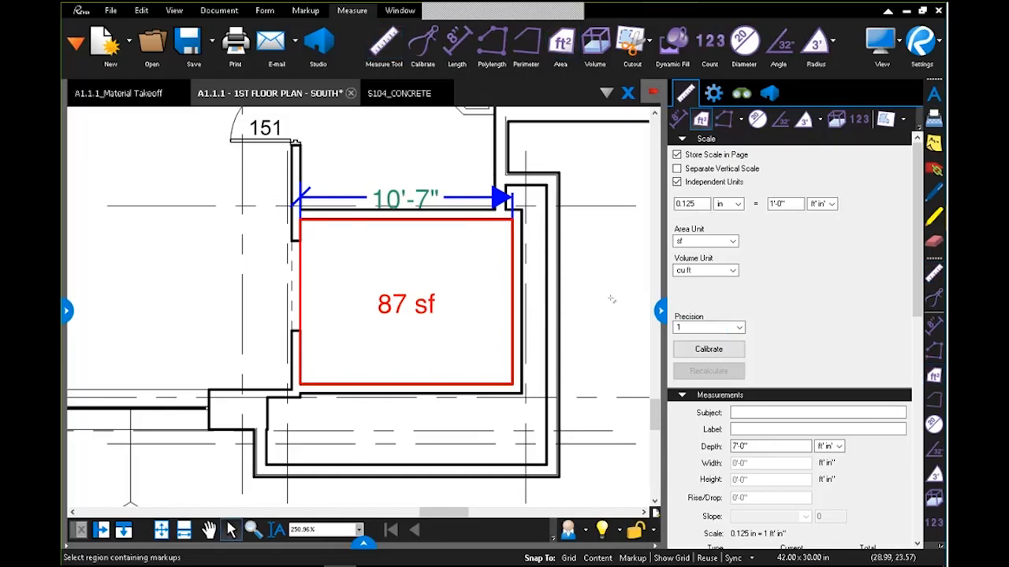
Give the room's area measurement a Horizontal hatch and reduce its opacity to 40.
{"action": "left_click", "coordinate": [513, 284]}
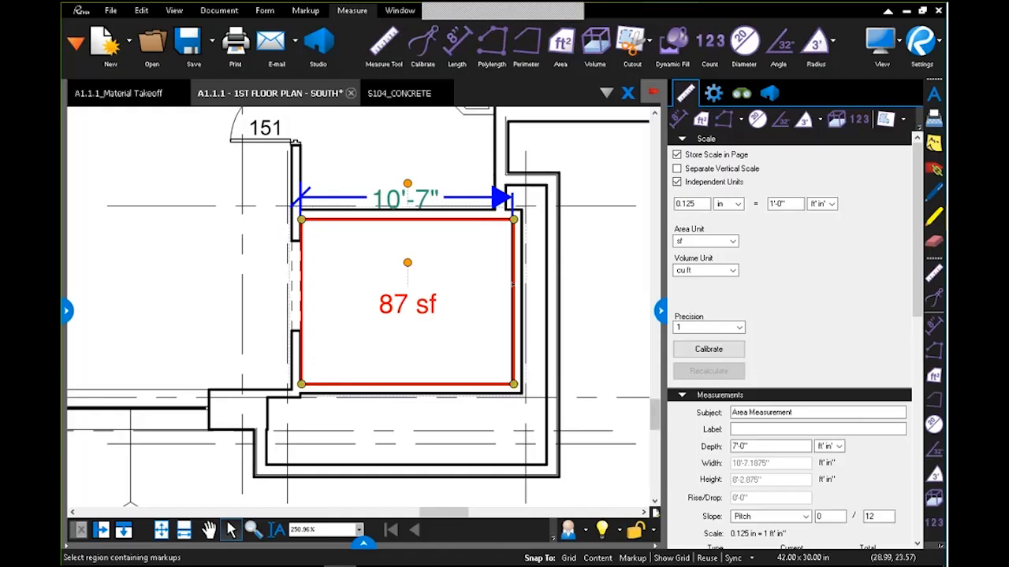
{"action": "left_click", "coordinate": [714, 93]}
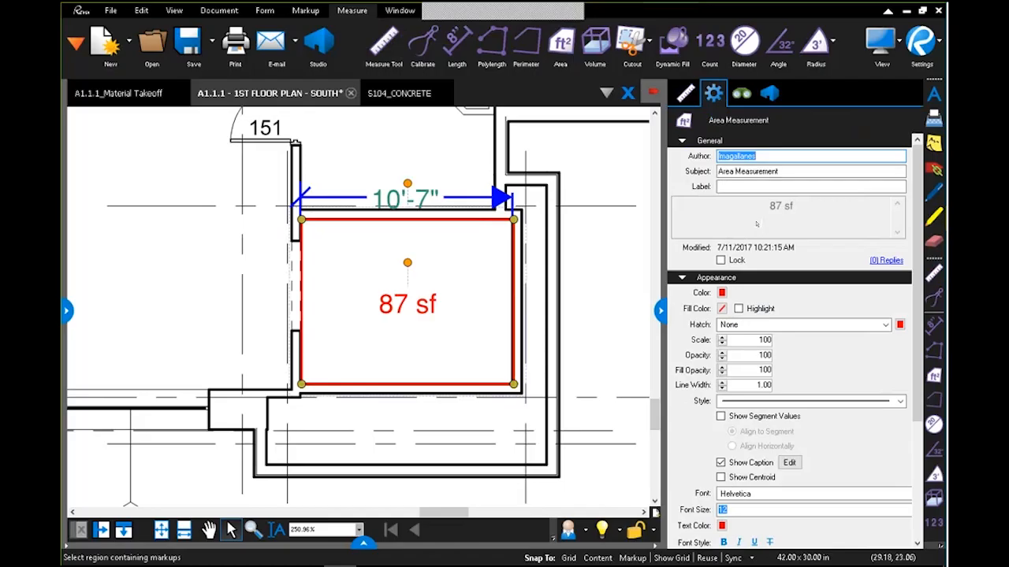
{"action": "left_click", "coordinate": [733, 324]}
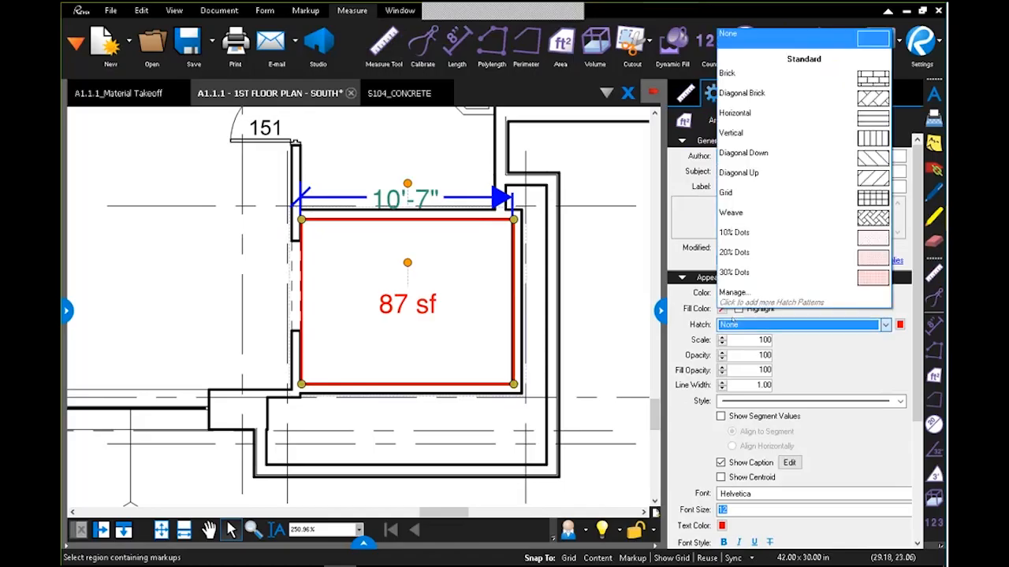
{"action": "left_click", "coordinate": [865, 114]}
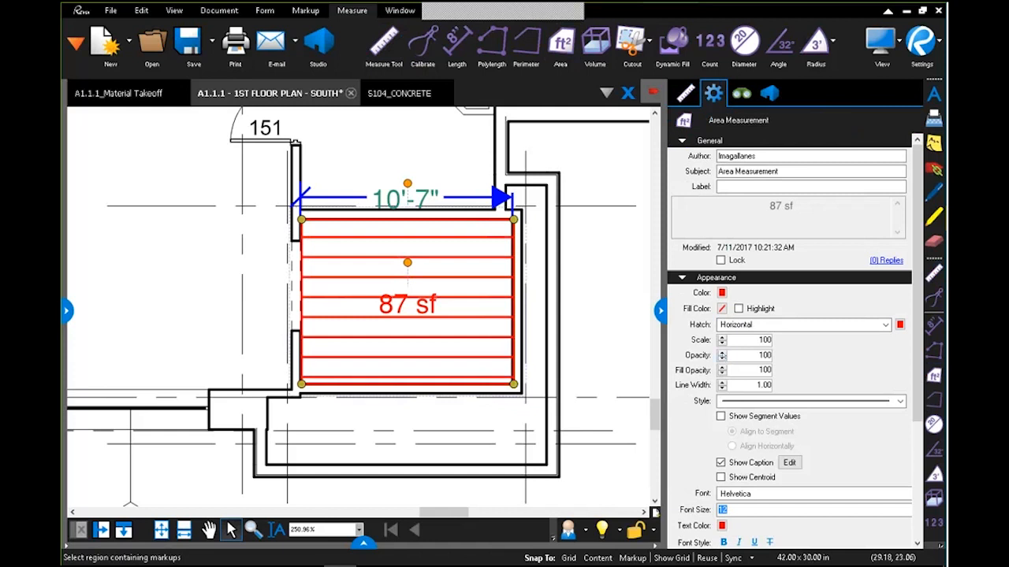
{"action": "left_click", "coordinate": [722, 359]}
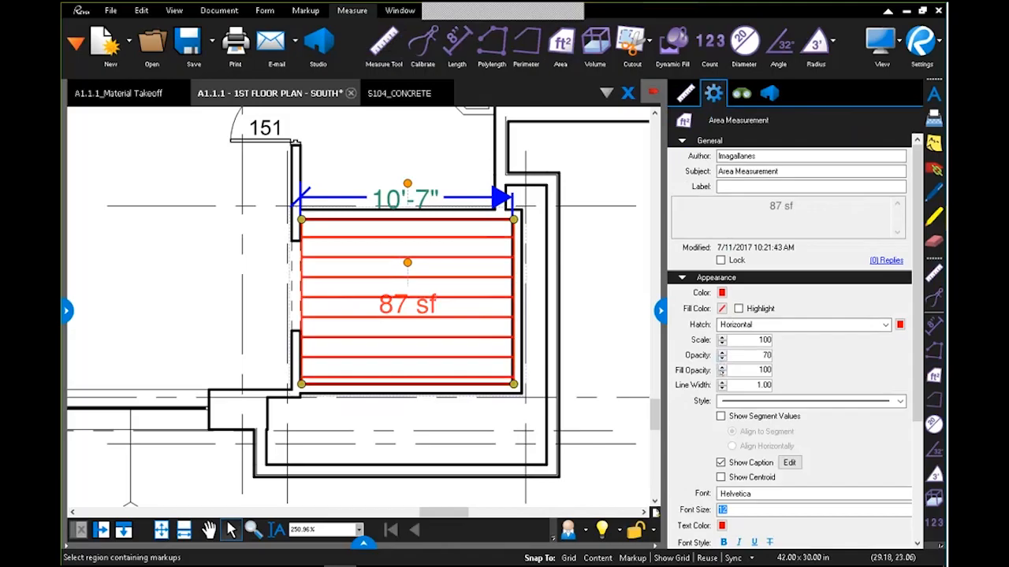
{"action": "left_click", "coordinate": [722, 358]}
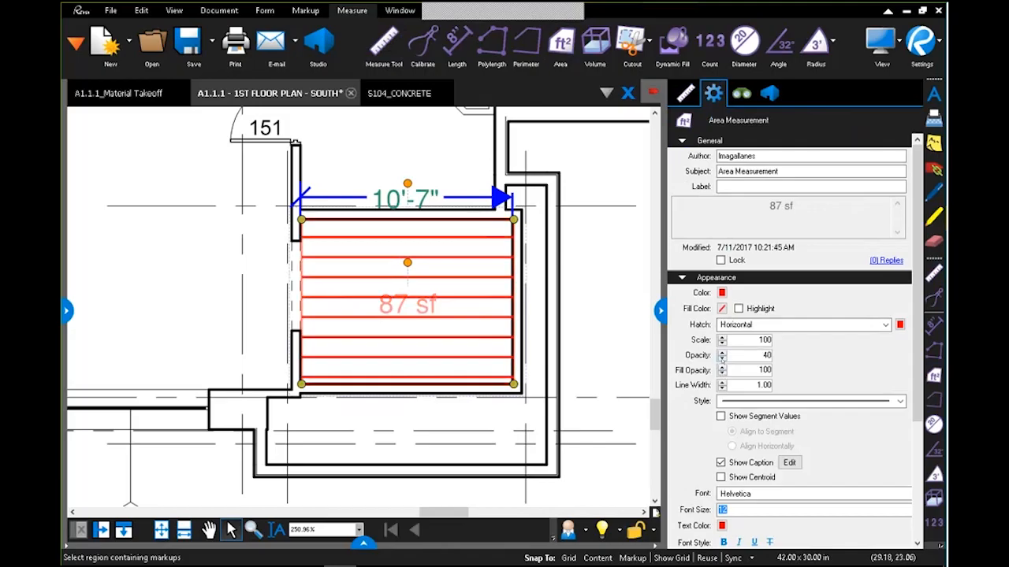
Fill the area measurement with yellow and turn on its Highlight option.
{"action": "left_click", "coordinate": [722, 309]}
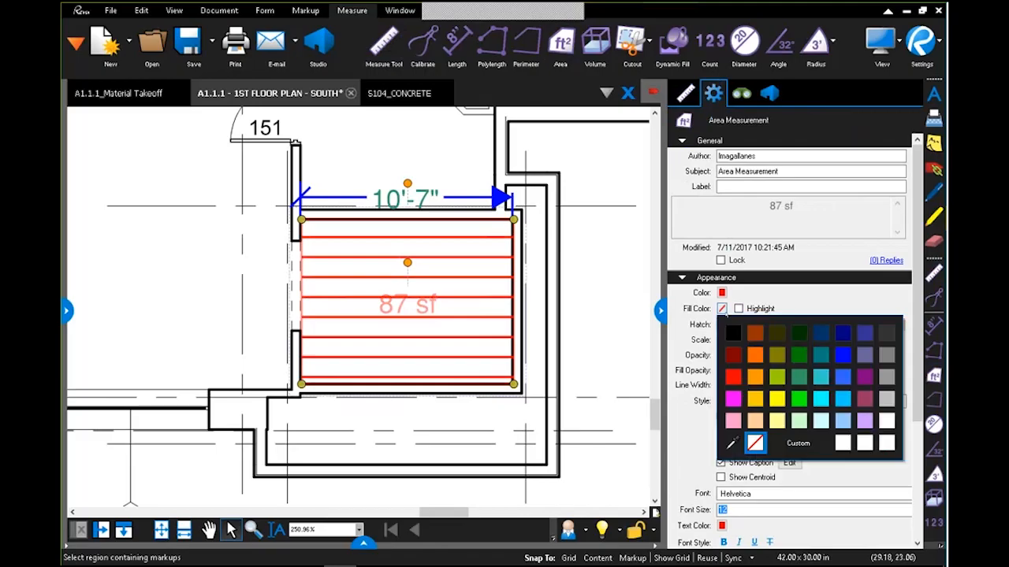
{"action": "left_click", "coordinate": [777, 399]}
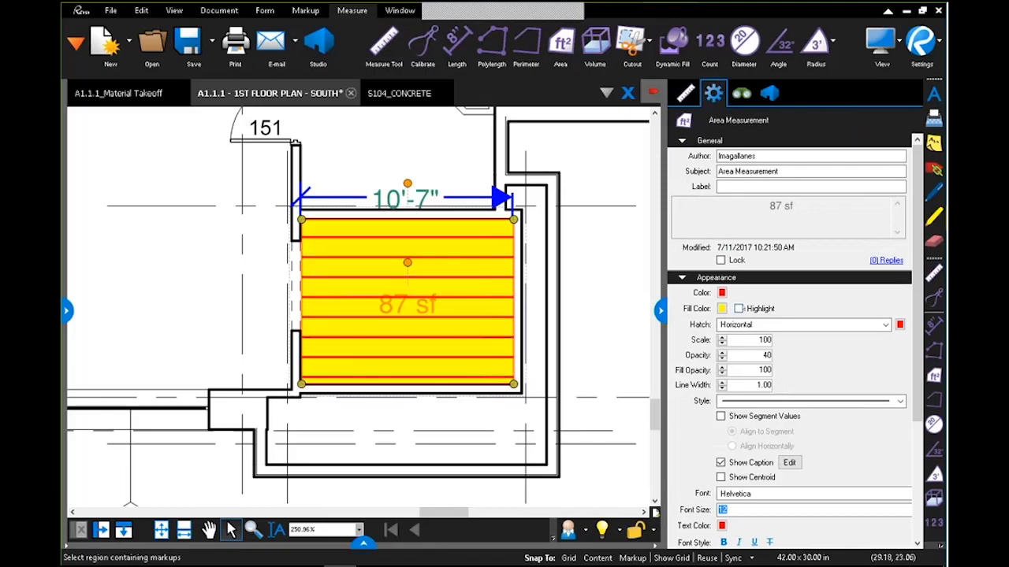
{"action": "left_click", "coordinate": [738, 309]}
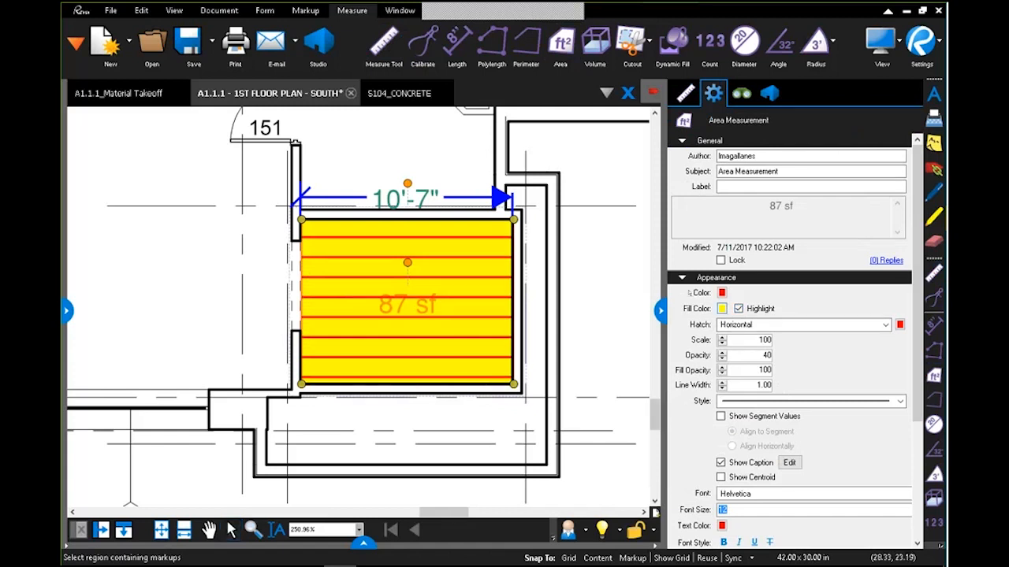
Move the area measurement over door 151 and switch off its Highlight option.
{"action": "left_click_drag", "start_coordinate": [455, 220], "coordinate": [342, 110]}
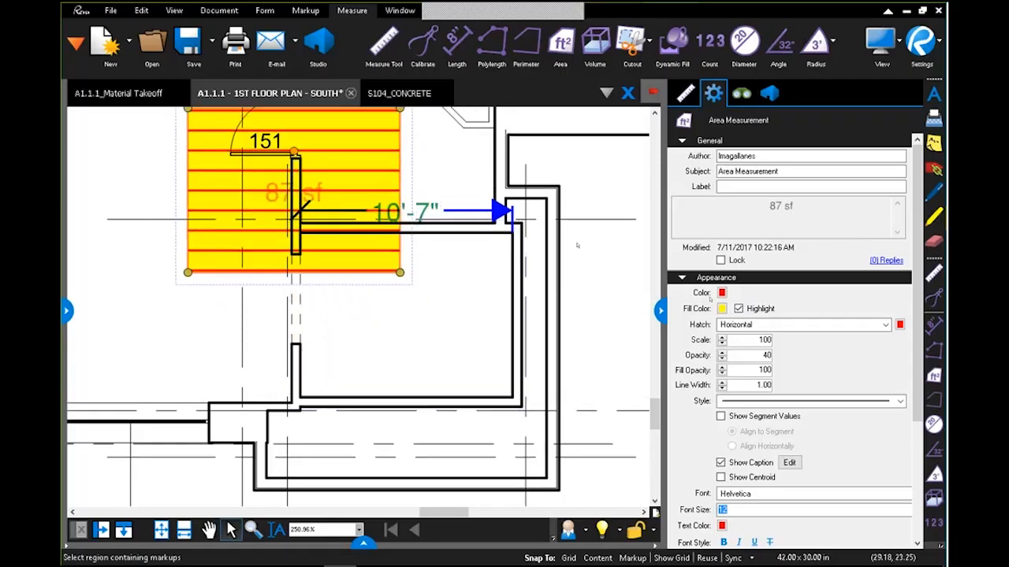
{"action": "left_click", "coordinate": [739, 309]}
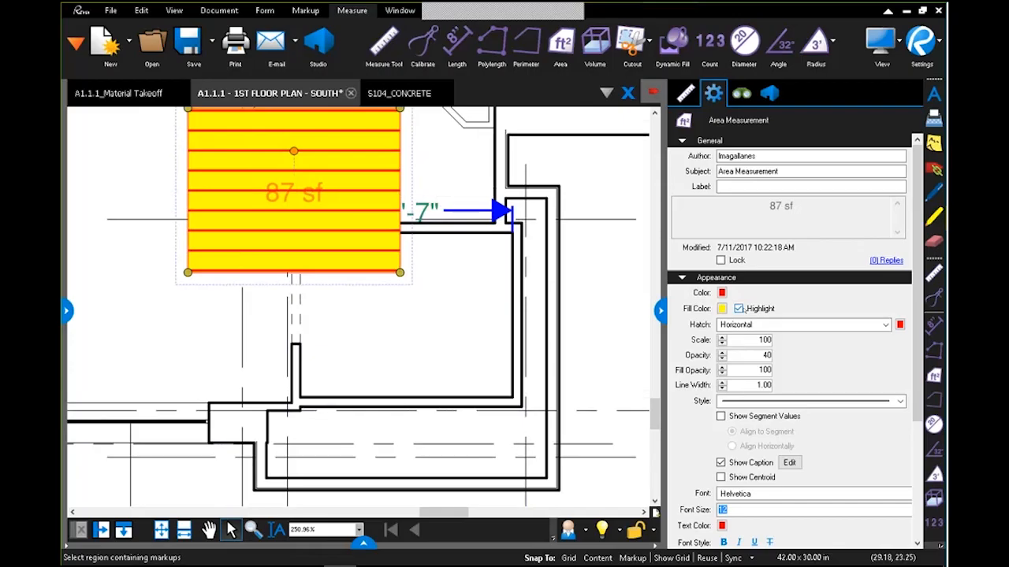
Move the yellow hatched area measurement from door 151 back onto the room below the length dimension, and delete it.
{"action": "left_click", "coordinate": [654, 113]}
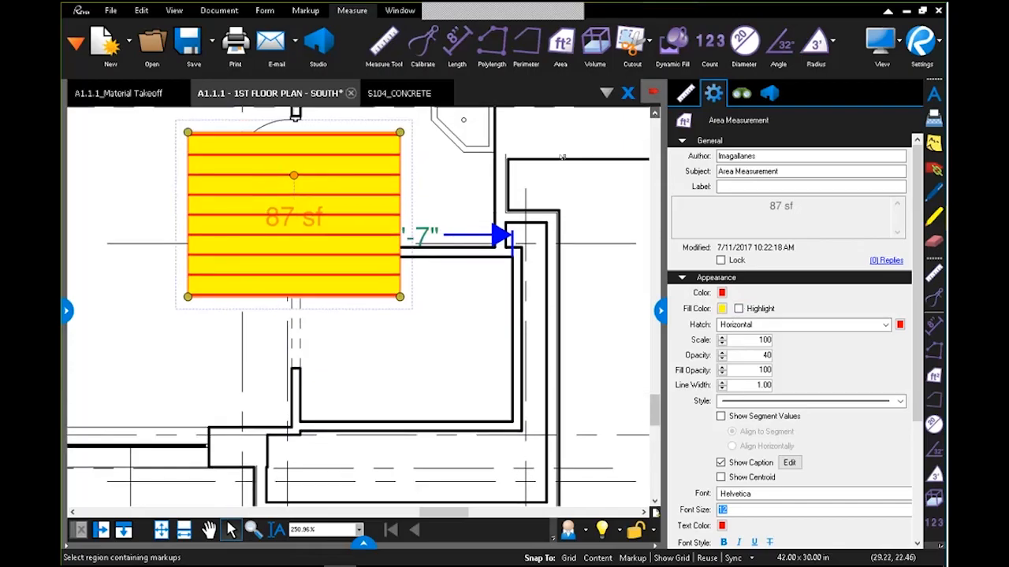
{"action": "scroll", "coordinate": [562, 158], "scroll_direction": "up", "scroll_amount": 2}
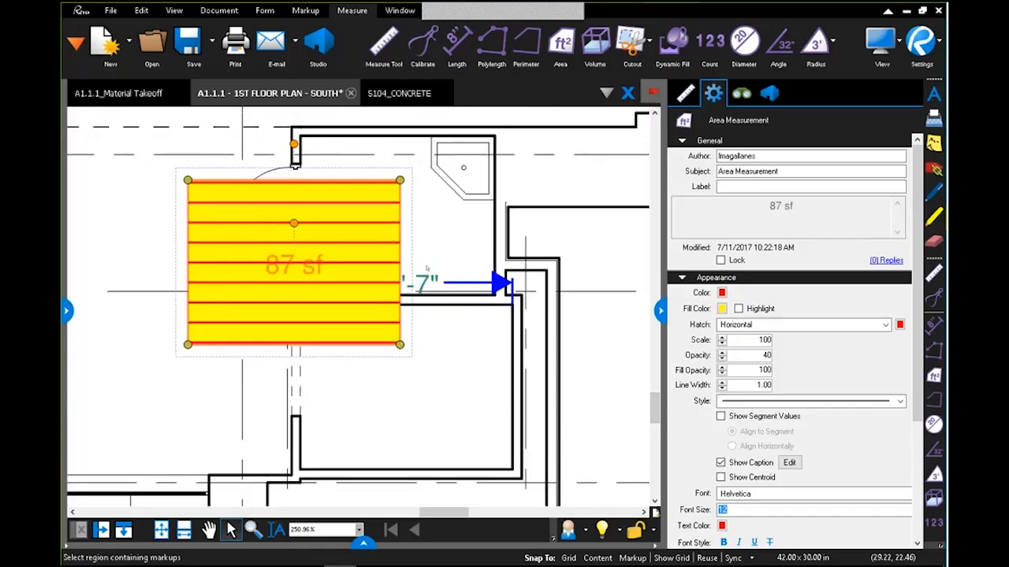
{"action": "left_click_drag", "start_coordinate": [349, 180], "coordinate": [451, 314]}
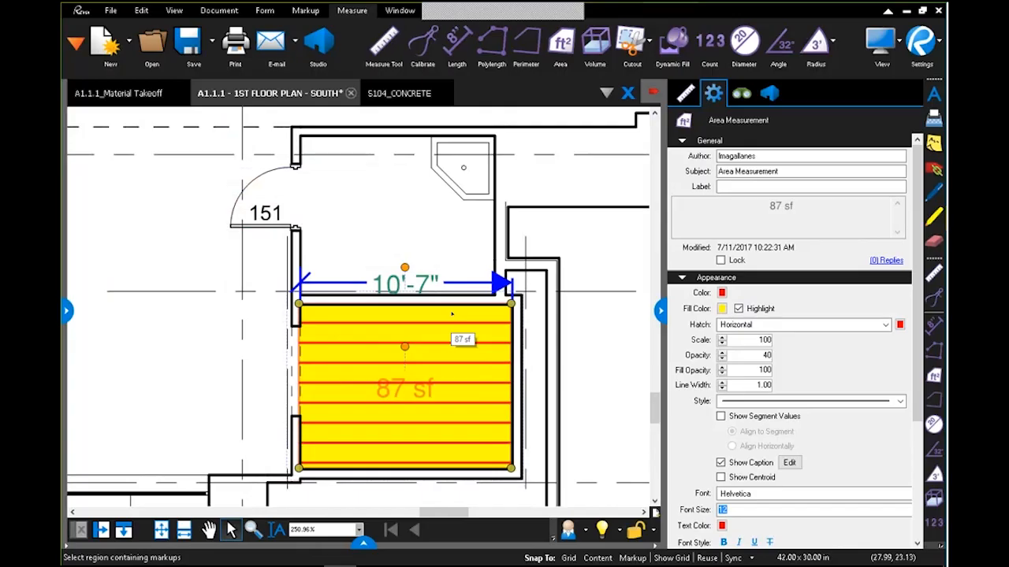
{"action": "key", "text": "Escape"}
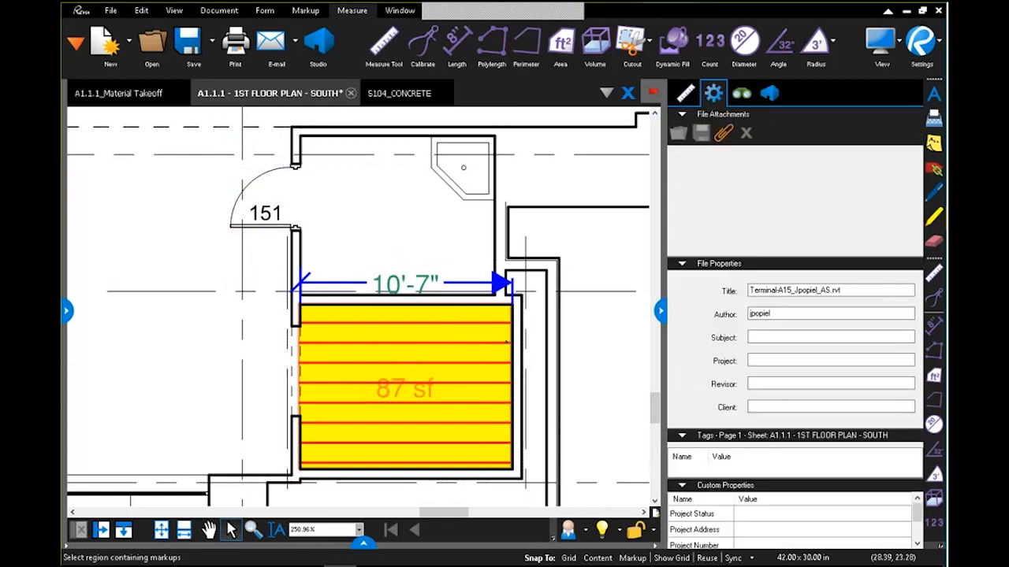
{"action": "left_click", "coordinate": [506, 341]}
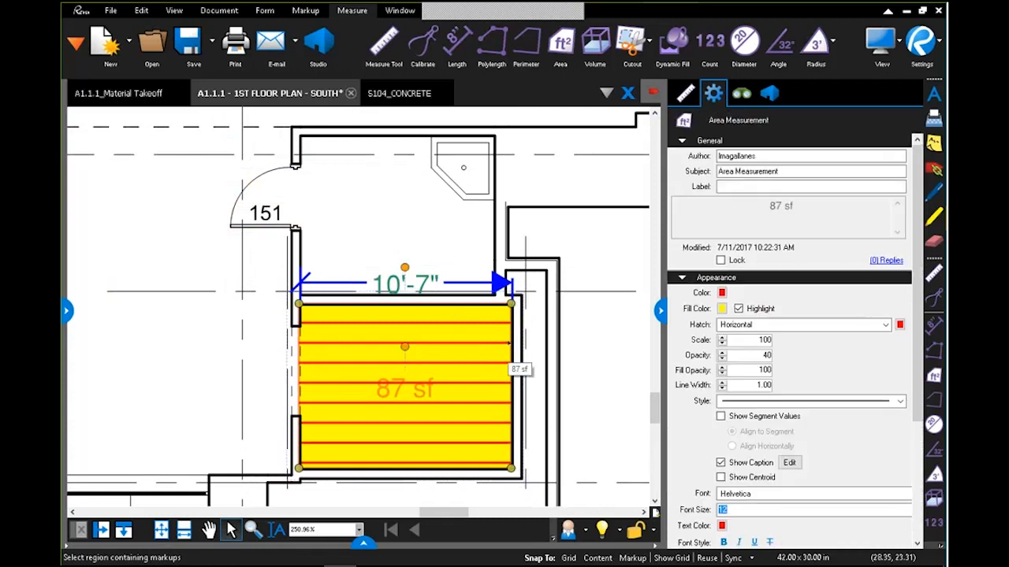
{"action": "key", "text": "Delete"}
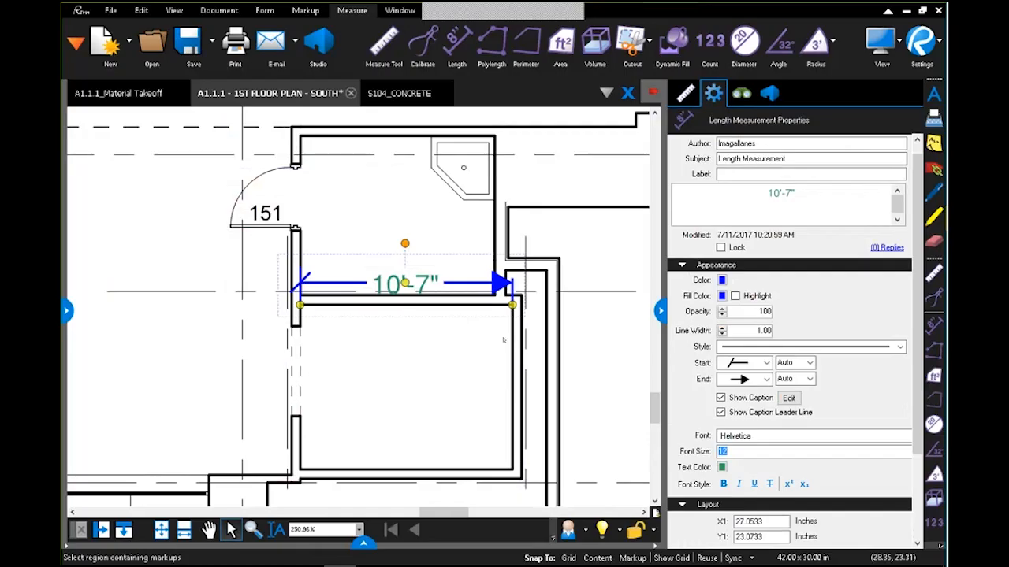
Start an Area measurement of the irregular room between doors 131 and 132, tracing its angled wall, door 131 wall and east wall.
{"action": "scroll", "coordinate": [508, 343], "scroll_direction": "down", "scroll_amount": 5}
{"action": "scroll", "coordinate": [362, 312], "scroll_direction": "down", "scroll_amount": 1}
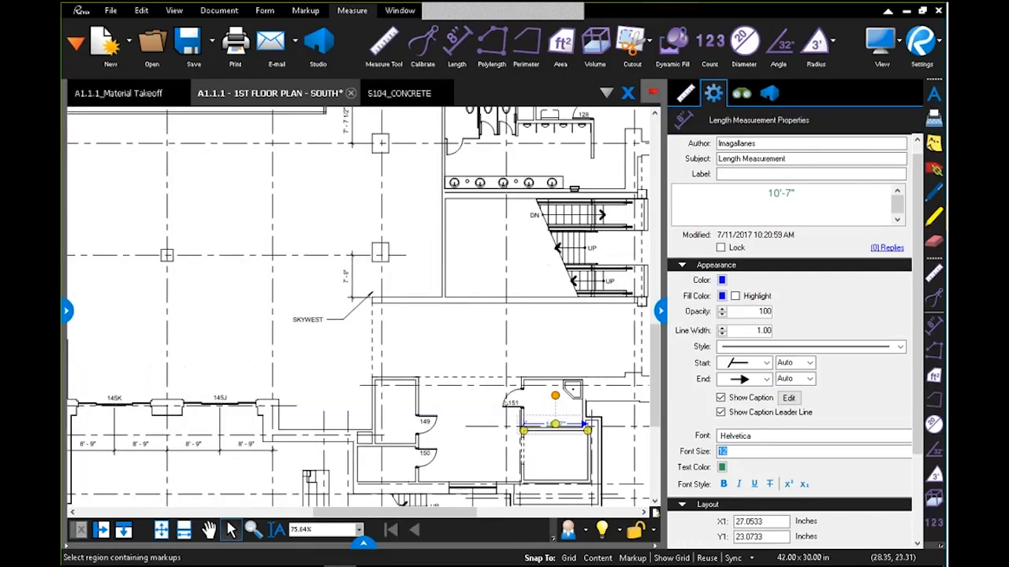
{"action": "scroll", "coordinate": [361, 252], "scroll_direction": "down", "scroll_amount": 3}
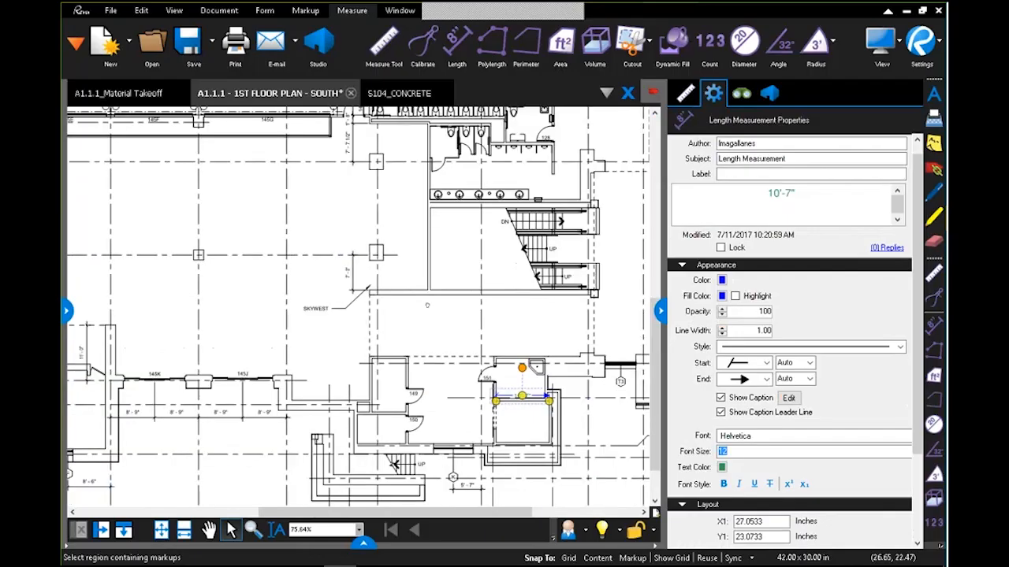
{"action": "left_click_drag", "start_coordinate": [127, 123], "coordinate": [357, 261]}
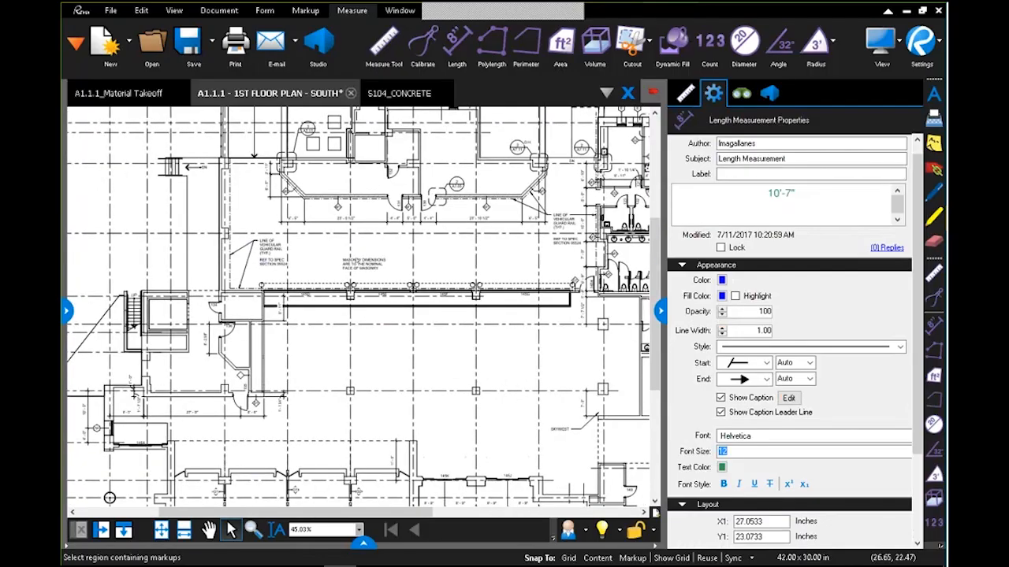
{"action": "scroll", "coordinate": [469, 118], "scroll_direction": "up", "scroll_amount": 4}
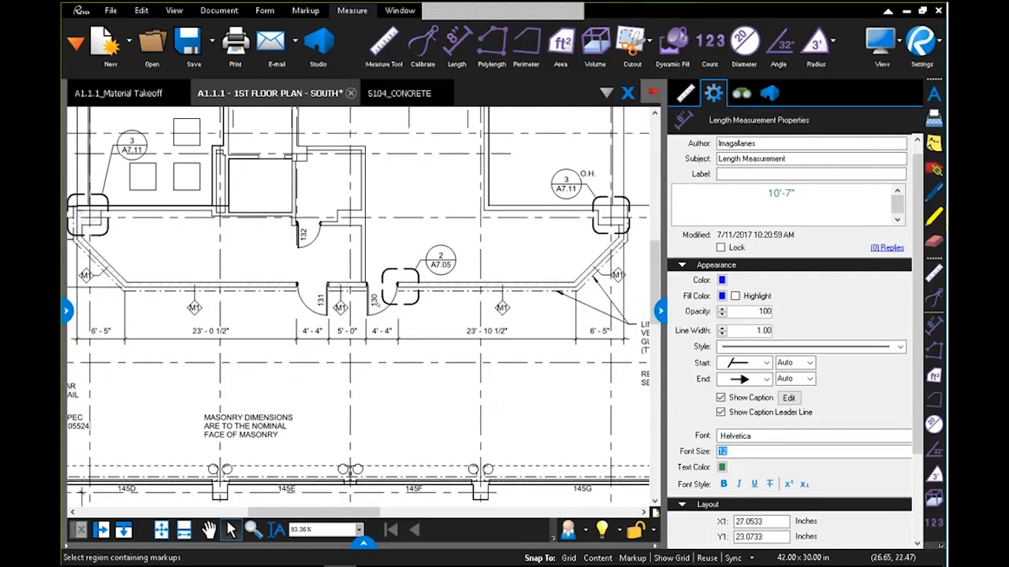
{"action": "scroll", "coordinate": [427, 323], "scroll_direction": "up", "scroll_amount": 2}
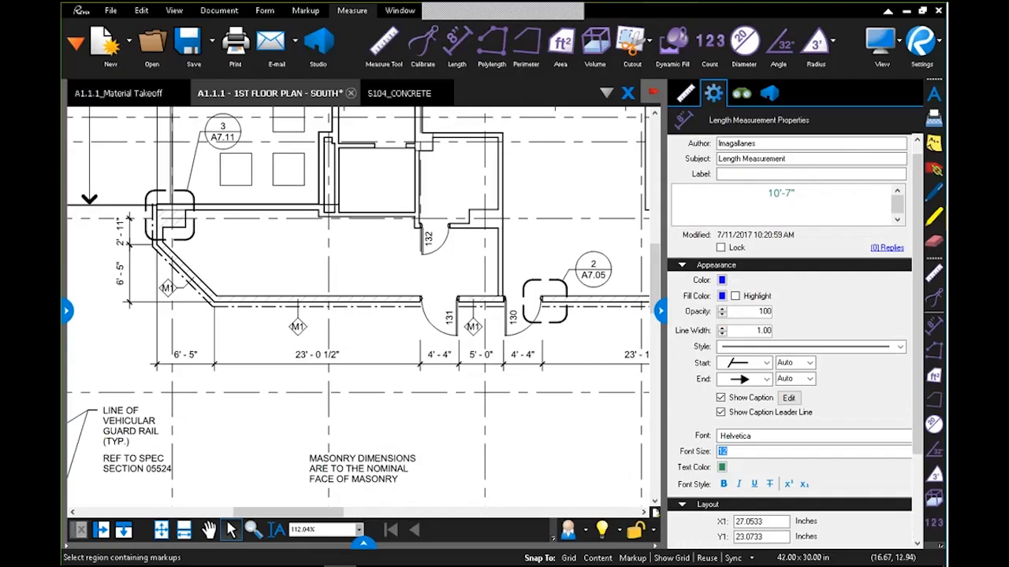
{"action": "left_click", "coordinate": [686, 93]}
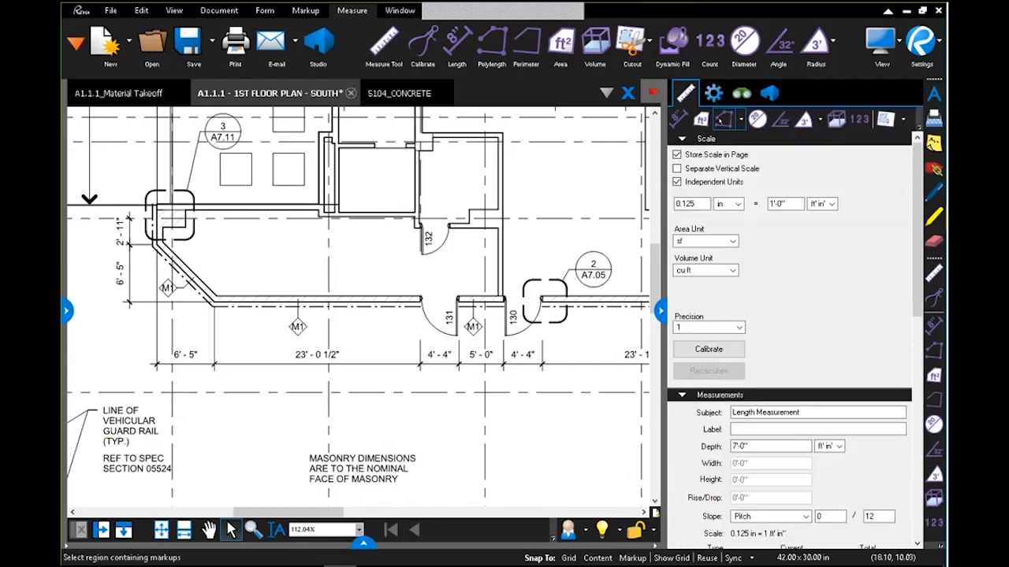
{"action": "left_click", "coordinate": [701, 120]}
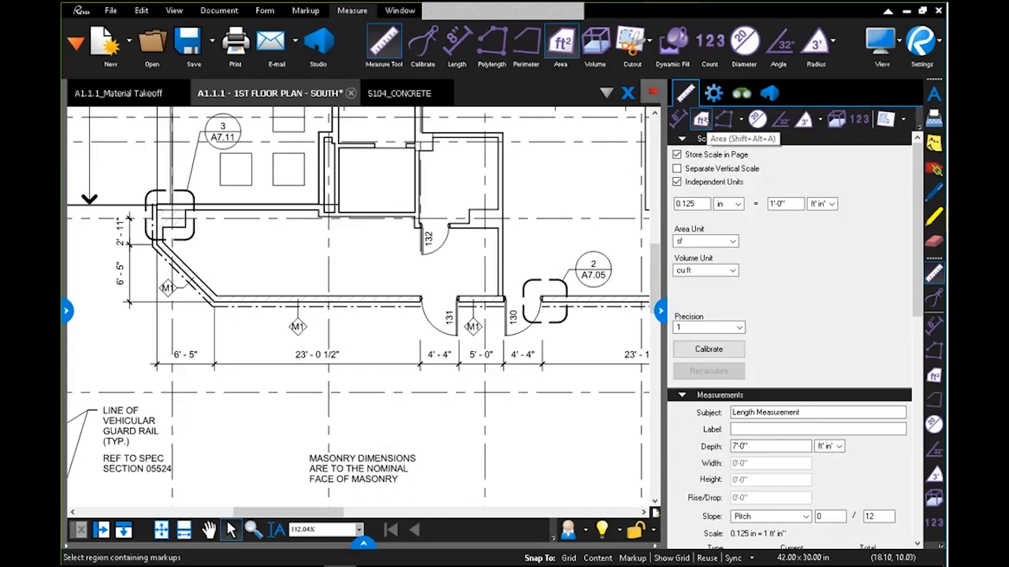
{"action": "scroll", "coordinate": [161, 223], "scroll_direction": "up", "scroll_amount": 3}
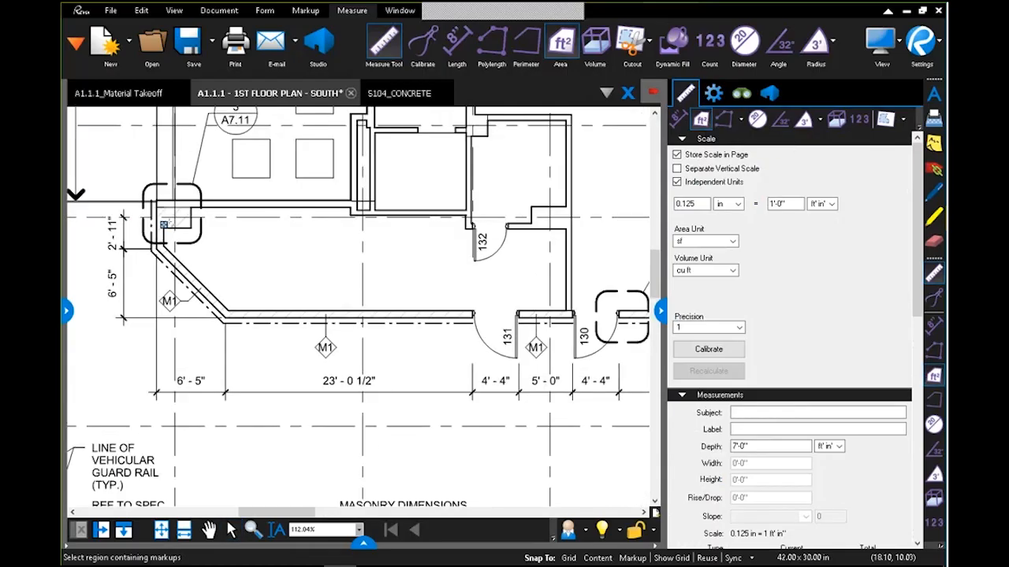
{"action": "left_click_drag", "start_coordinate": [286, 256], "coordinate": [253, 261]}
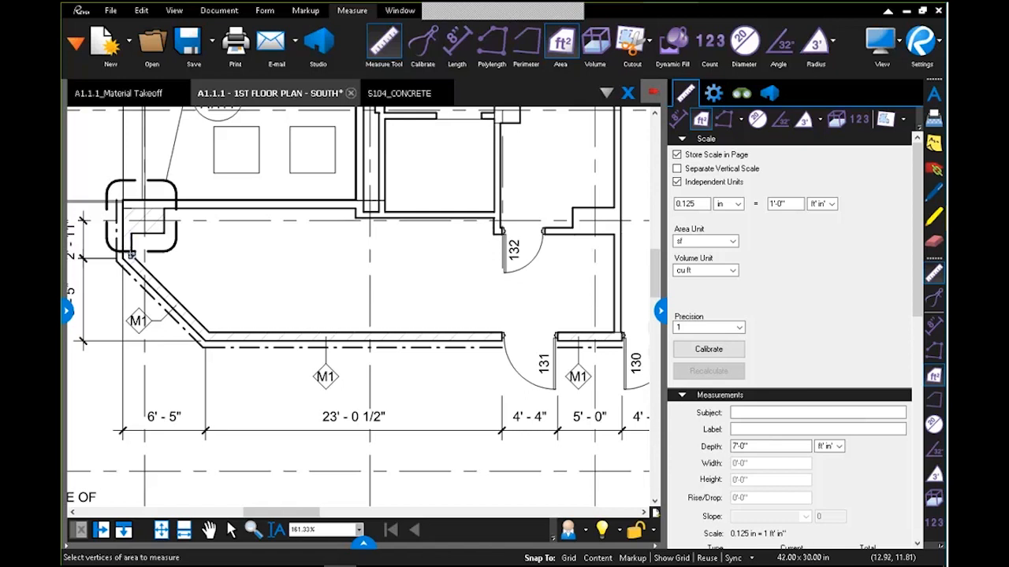
{"action": "left_click", "coordinate": [132, 254]}
{"action": "left_click", "coordinate": [203, 333]}
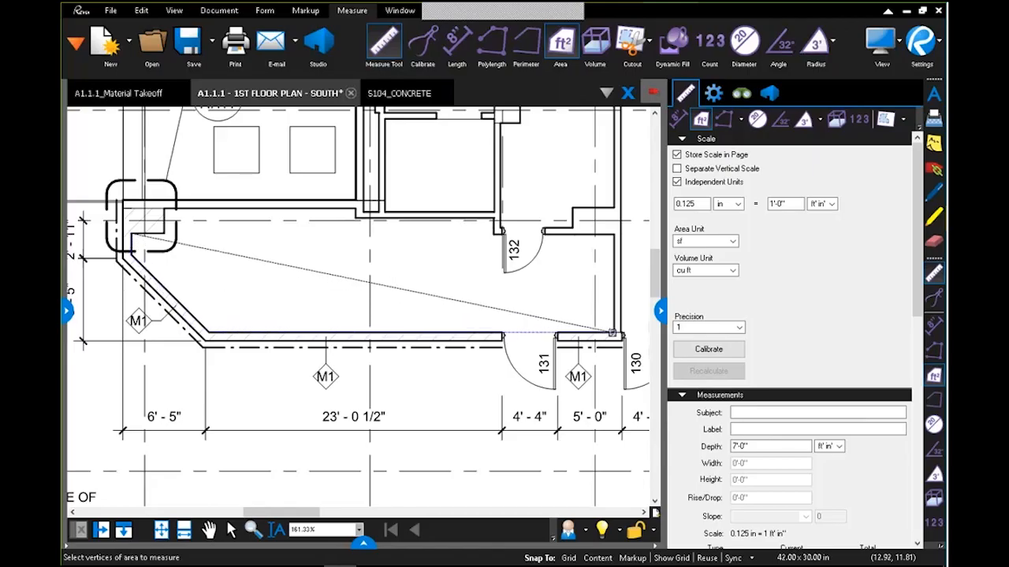
{"action": "left_click", "coordinate": [611, 333]}
{"action": "scroll", "coordinate": [585, 229], "scroll_direction": "up", "scroll_amount": 6}
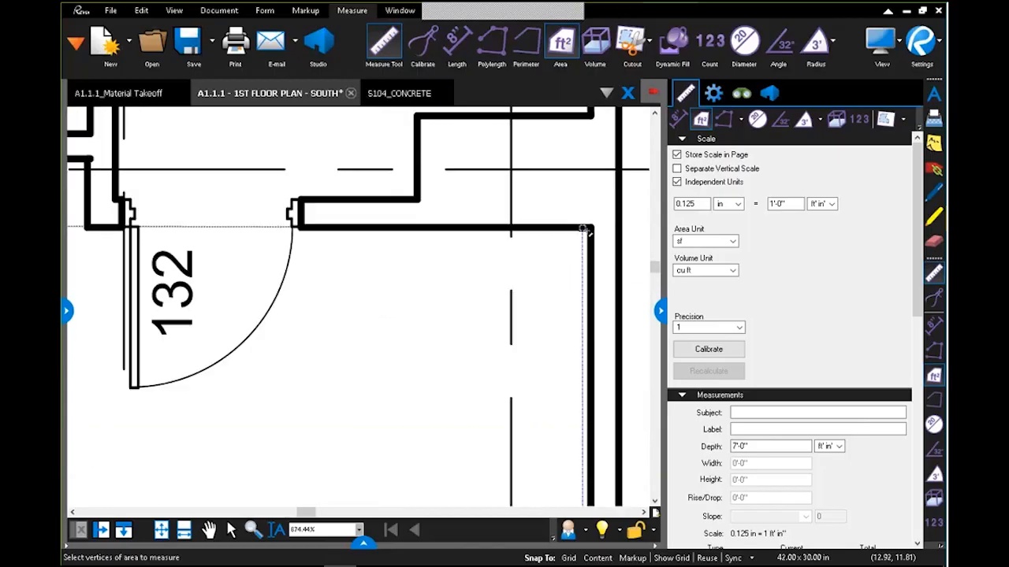
{"action": "left_click", "coordinate": [585, 230]}
Continue the area outline along the door 132 wall, adding vertices at both corners of each of the two wall jogs.
{"action": "scroll", "coordinate": [360, 226], "scroll_direction": "down", "scroll_amount": 2}
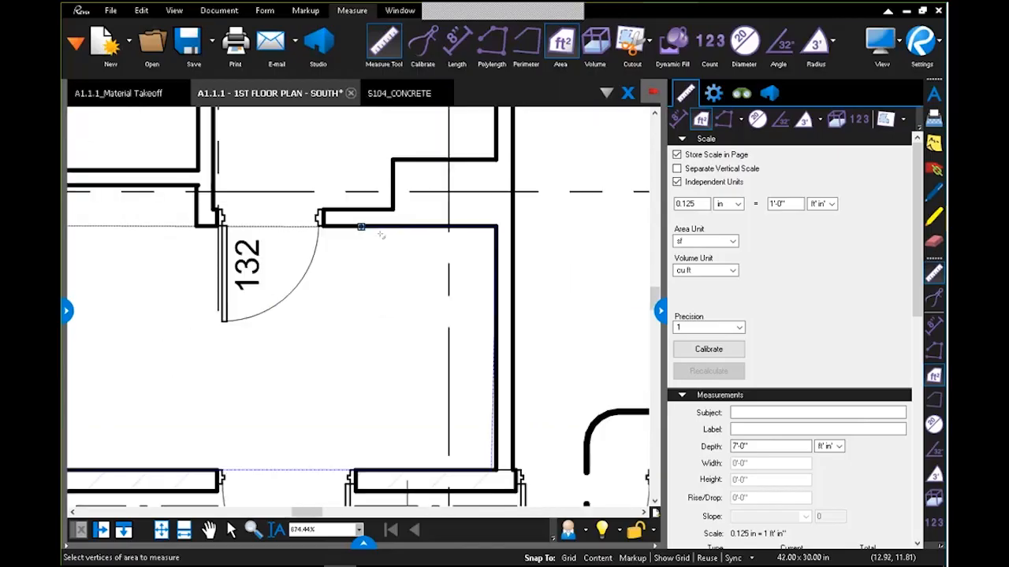
{"action": "scroll", "coordinate": [381, 235], "scroll_direction": "down", "scroll_amount": 3}
{"action": "scroll", "coordinate": [276, 225], "scroll_direction": "up", "scroll_amount": 6}
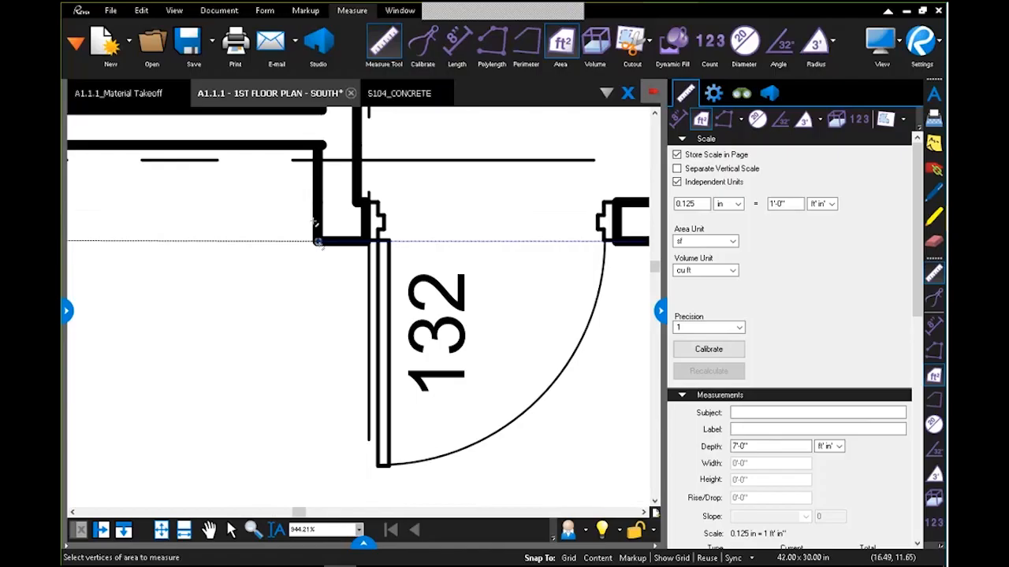
{"action": "left_click", "coordinate": [319, 242]}
{"action": "left_click", "coordinate": [319, 146]}
{"action": "scroll", "coordinate": [305, 187], "scroll_direction": "down", "scroll_amount": 3}
{"action": "left_click_drag", "start_coordinate": [230, 223], "coordinate": [567, 256]}
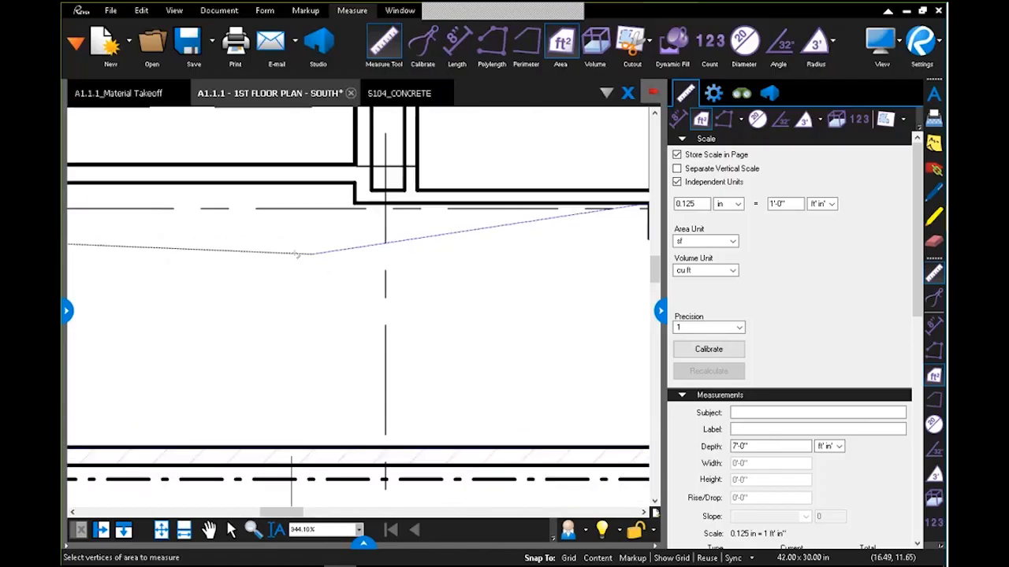
{"action": "scroll", "coordinate": [296, 254], "scroll_direction": "down", "scroll_amount": 3}
{"action": "scroll", "coordinate": [428, 252], "scroll_direction": "up", "scroll_amount": 6}
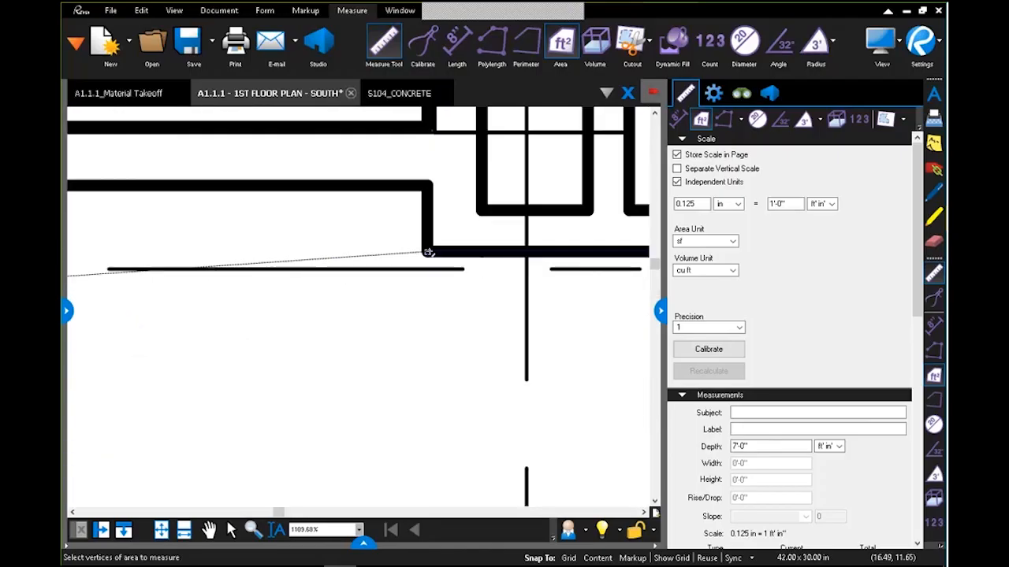
{"action": "left_click", "coordinate": [428, 253]}
{"action": "left_click", "coordinate": [427, 186]}
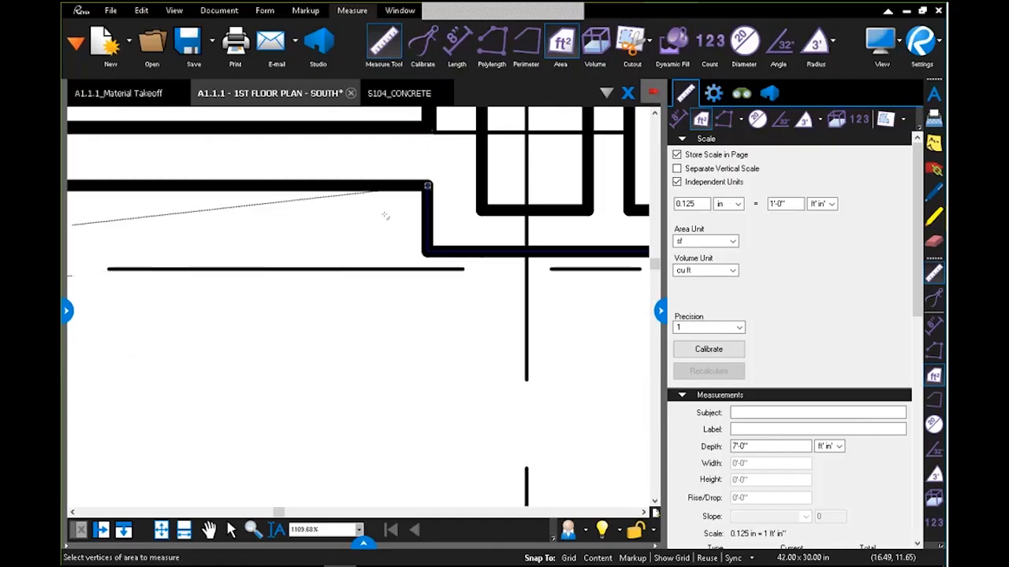
Trace the area outline around the hatched corner column inside detail 3/A7.11 and close it at its starting corner.
{"action": "scroll", "coordinate": [376, 232], "scroll_direction": "down", "scroll_amount": 3}
{"action": "left_click_drag", "start_coordinate": [313, 270], "coordinate": [559, 274]}
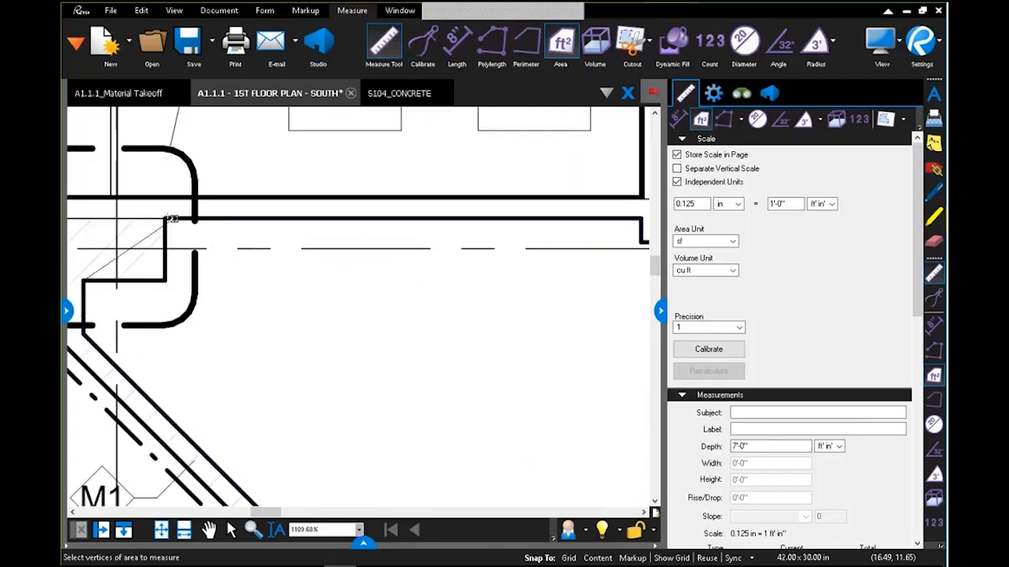
{"action": "scroll", "coordinate": [160, 315], "scroll_direction": "up", "scroll_amount": 4}
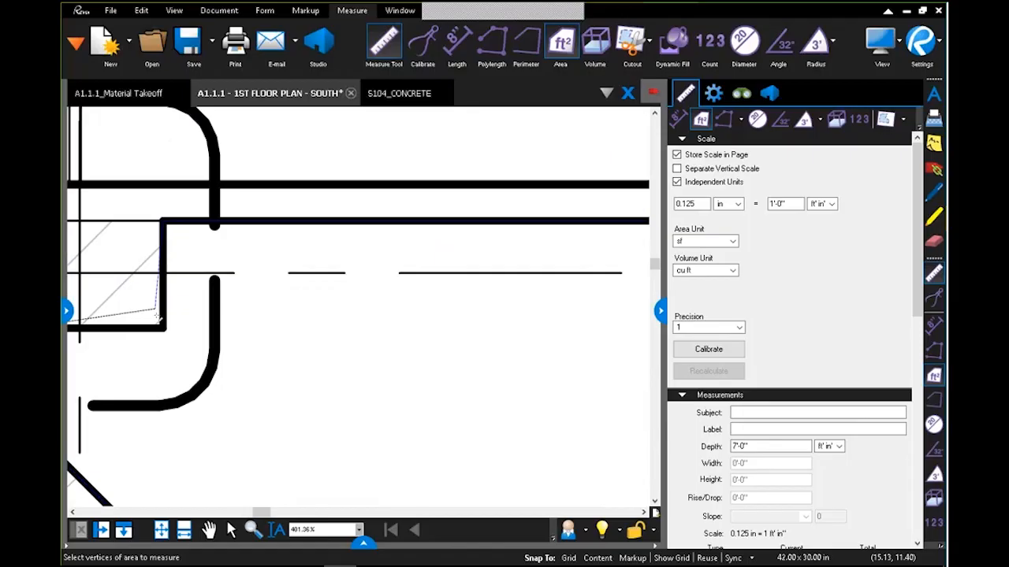
{"action": "left_click", "coordinate": [160, 318]}
{"action": "scroll", "coordinate": [161, 323], "scroll_direction": "down", "scroll_amount": 2}
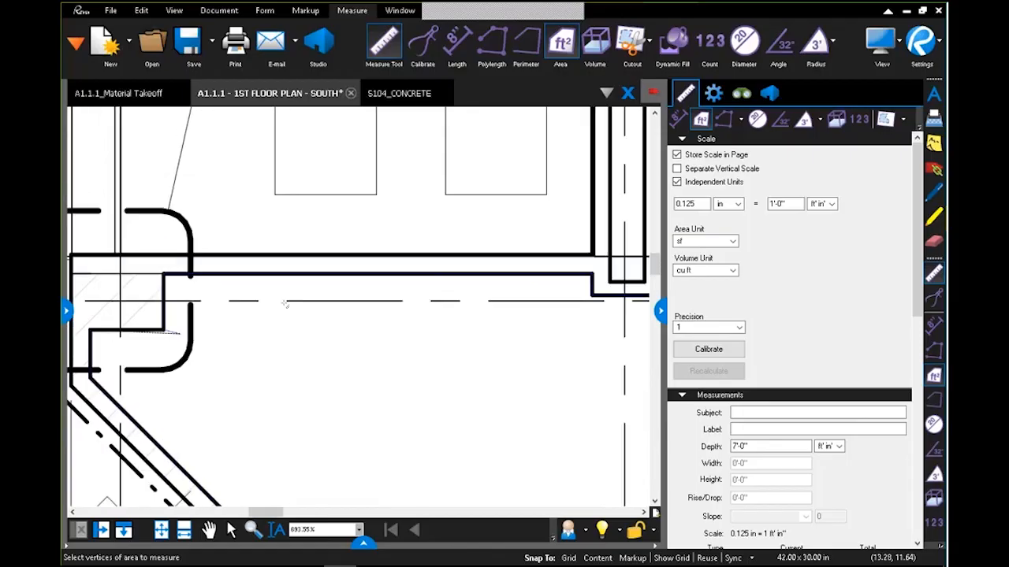
{"action": "scroll", "coordinate": [285, 304], "scroll_direction": "up", "scroll_amount": 3}
{"action": "scroll", "coordinate": [290, 307], "scroll_direction": "down", "scroll_amount": 2}
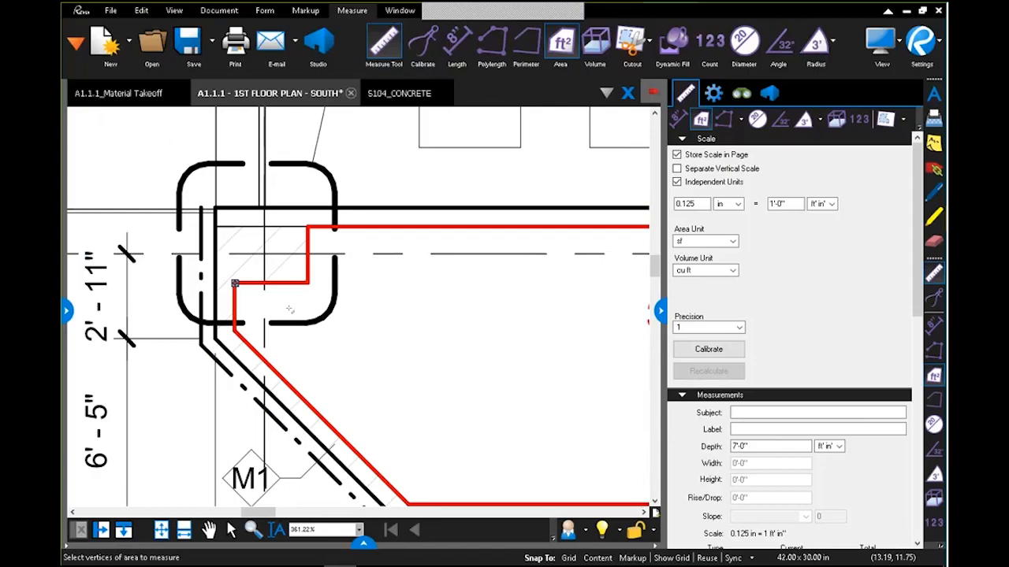
{"action": "left_click", "coordinate": [235, 283]}
Start a Polylength measurement in the room below the blue 10'-7" dimension, at the upper wall end of its dashed opening.
{"action": "scroll", "coordinate": [373, 329], "scroll_direction": "down", "scroll_amount": 5}
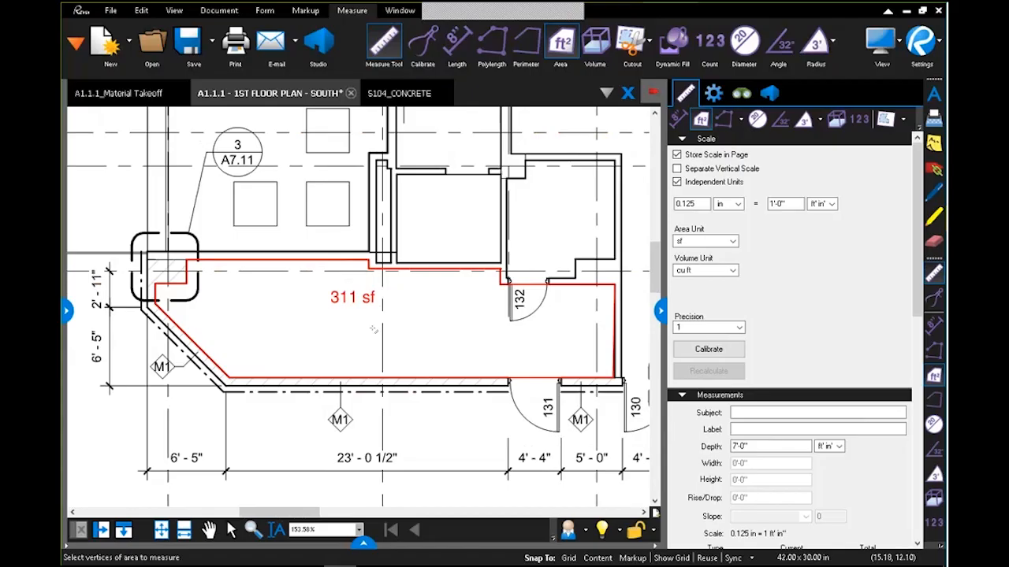
{"action": "scroll", "coordinate": [373, 330], "scroll_direction": "down", "scroll_amount": 5}
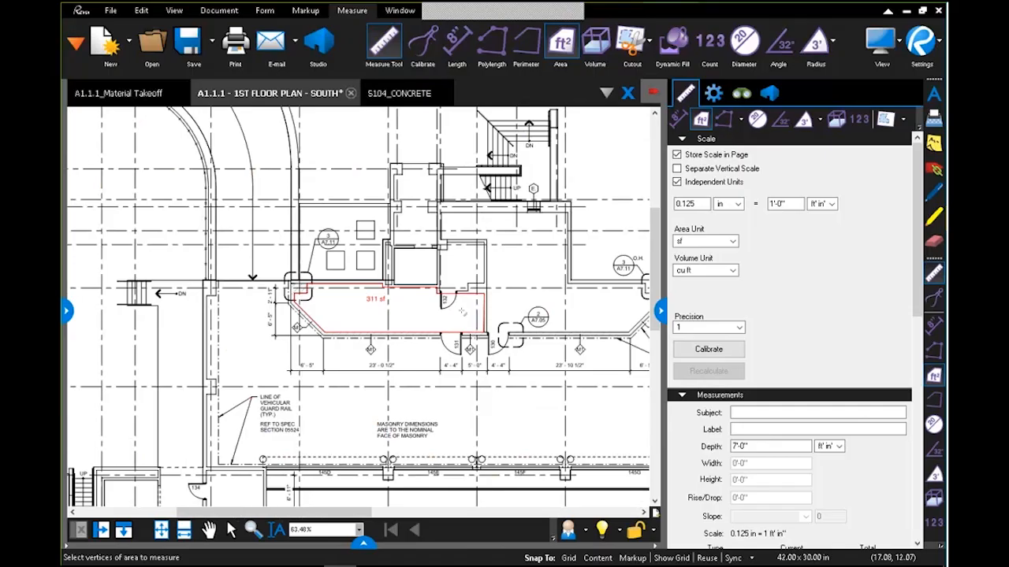
{"action": "scroll", "coordinate": [363, 312], "scroll_direction": "down", "scroll_amount": 3}
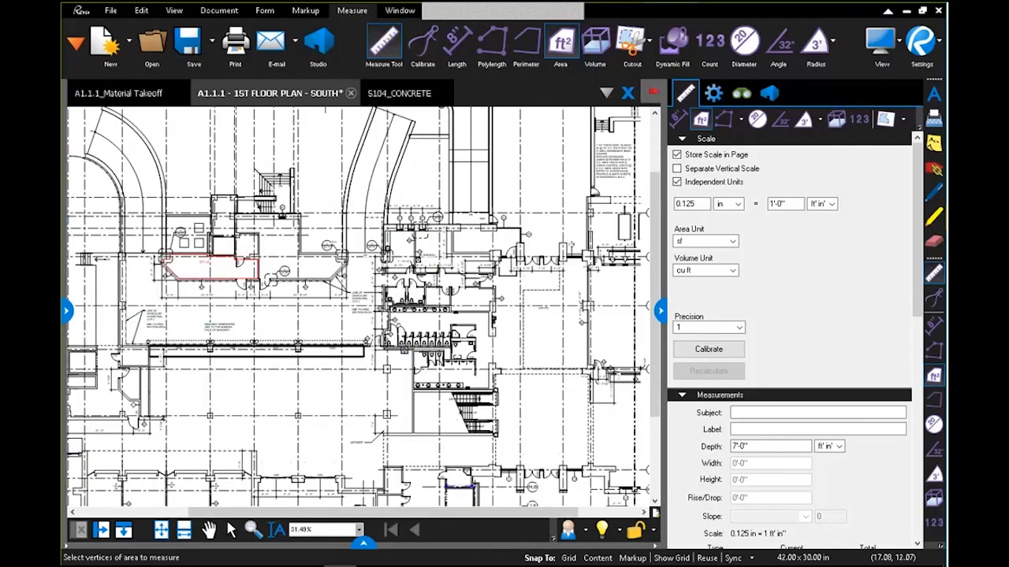
{"action": "scroll", "coordinate": [425, 441], "scroll_direction": "up", "scroll_amount": 9}
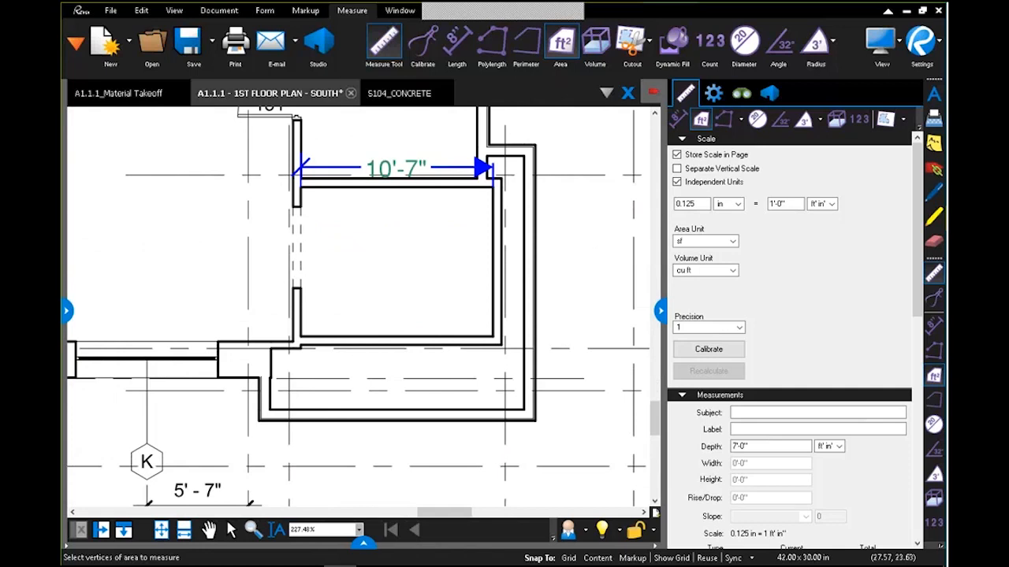
{"action": "left_click", "coordinate": [739, 119]}
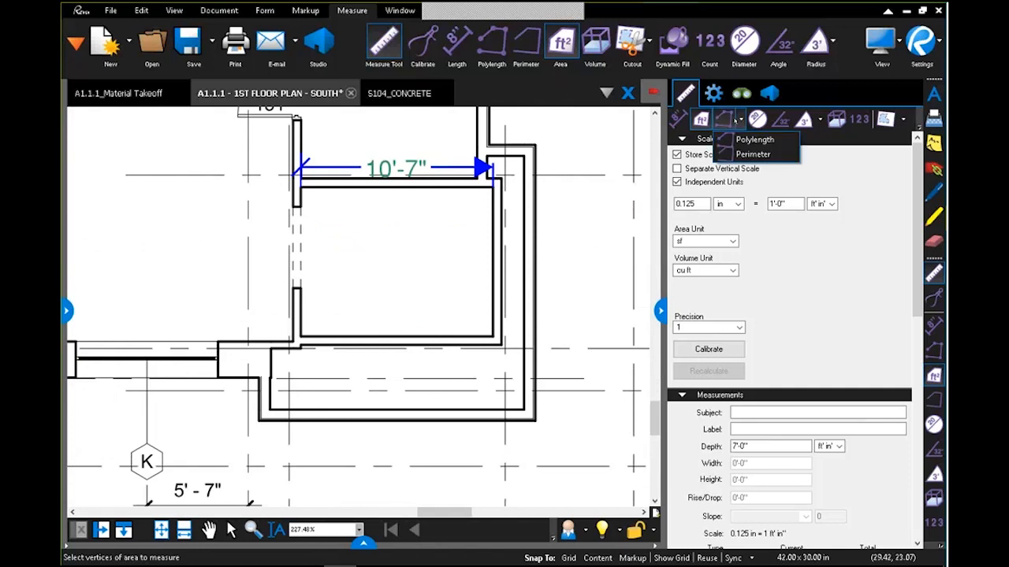
{"action": "left_click", "coordinate": [754, 139]}
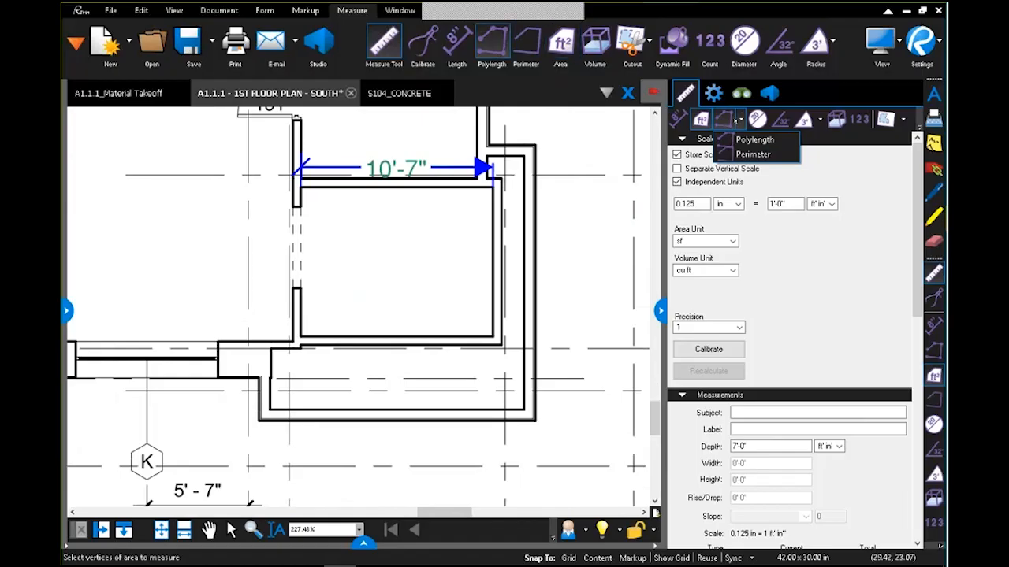
{"action": "scroll", "coordinate": [300, 206], "scroll_direction": "up", "scroll_amount": 1}
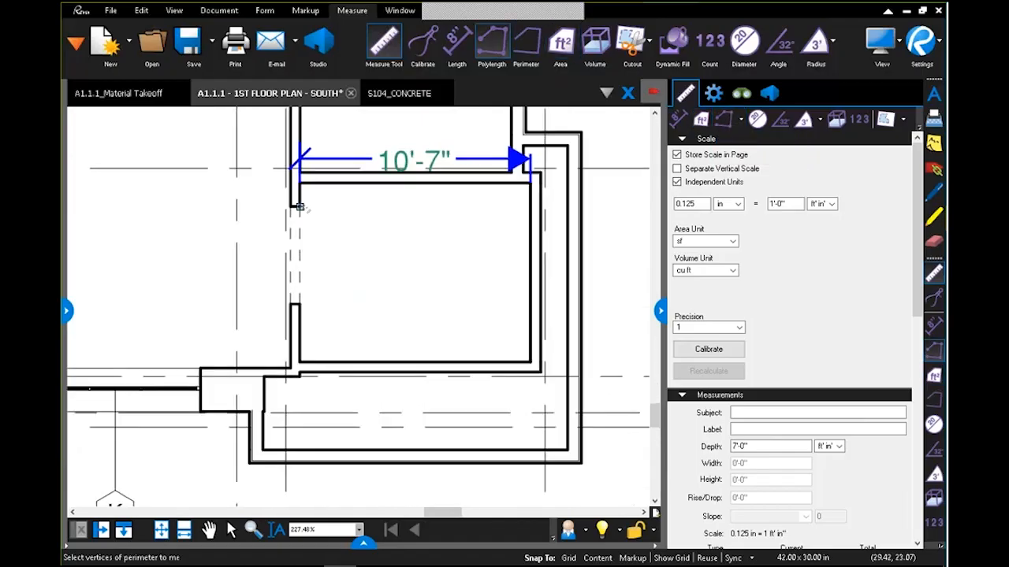
{"action": "scroll", "coordinate": [299, 206], "scroll_direction": "up", "scroll_amount": 4}
{"action": "left_click_drag", "start_coordinate": [270, 217], "coordinate": [223, 218]}
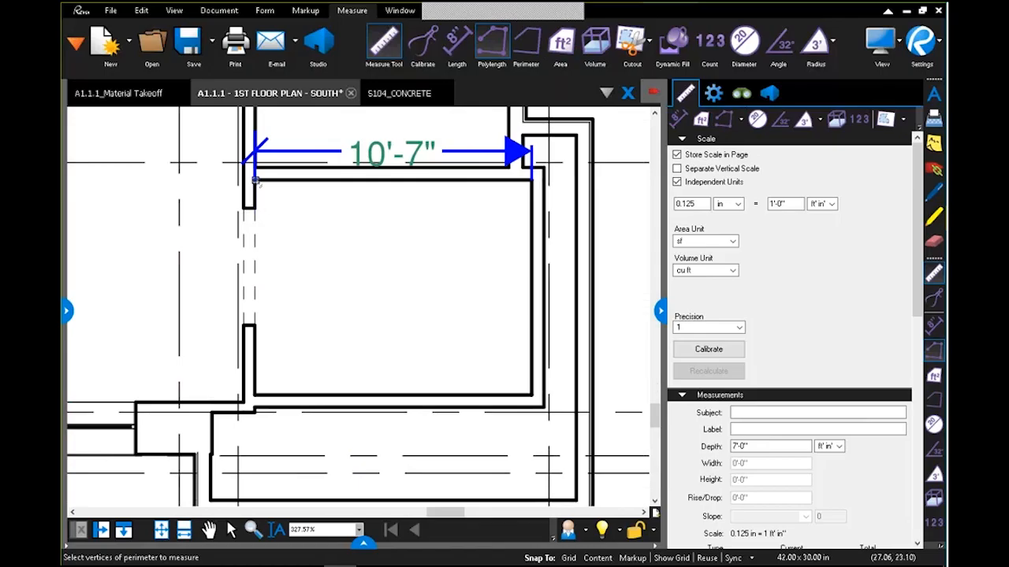
Trace the polylength around the room's four inside corners and finish it at the lower wall end of the dashed opening.
{"action": "left_click", "coordinate": [255, 180]}
{"action": "left_click", "coordinate": [532, 180]}
{"action": "left_click", "coordinate": [532, 395]}
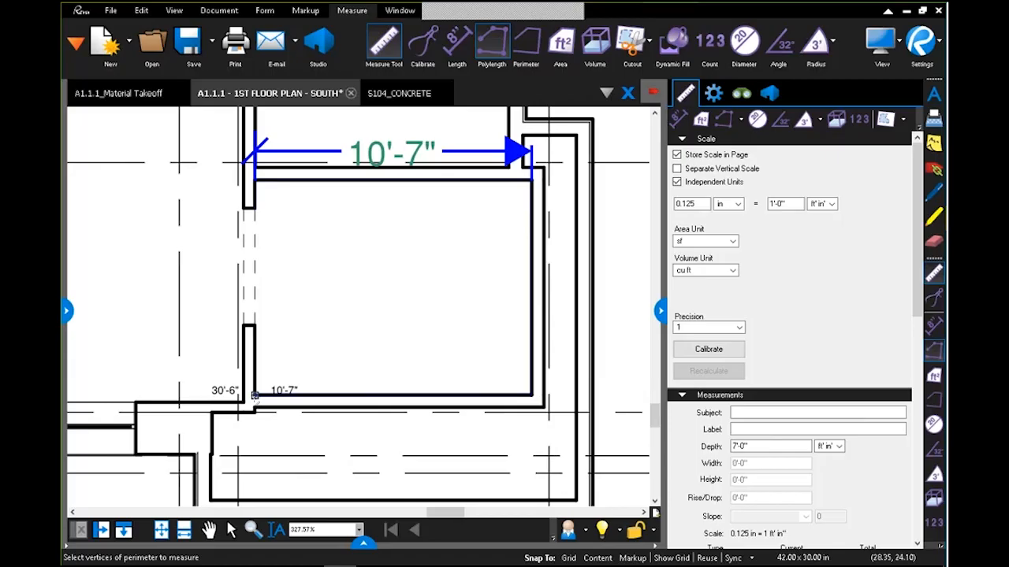
{"action": "left_click", "coordinate": [254, 394]}
{"action": "double_click", "coordinate": [253, 326]}
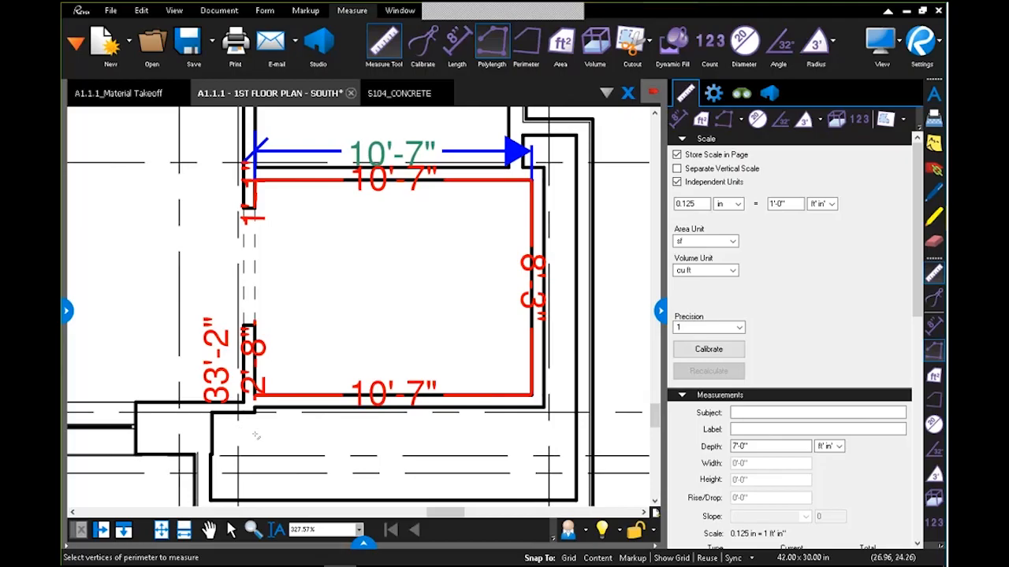
{"action": "key", "text": "Escape"}
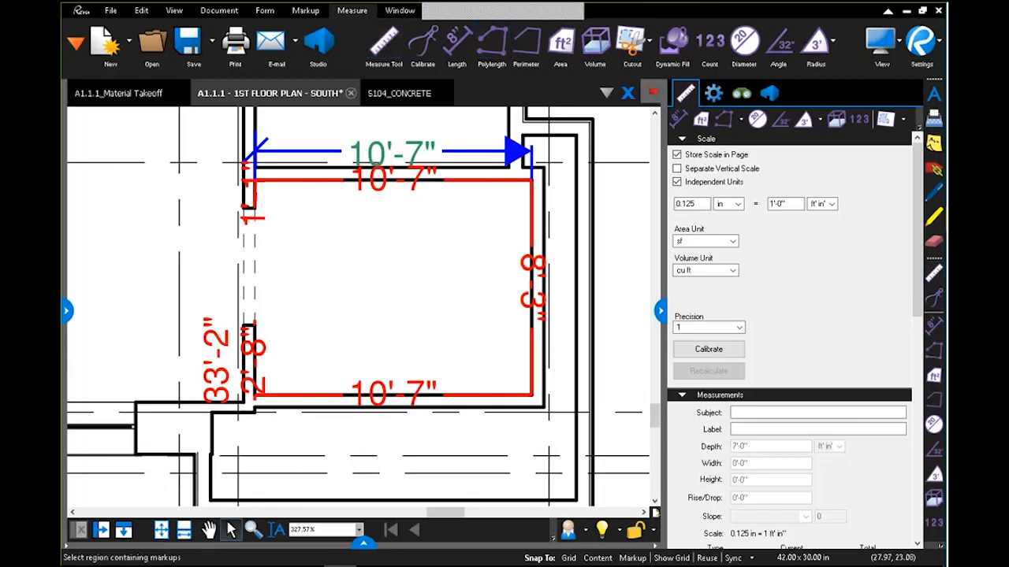
Align the polylength's segment values horizontally, and place its total-length caption inside the room, rotated to read horizontally.
{"action": "left_click", "coordinate": [456, 181]}
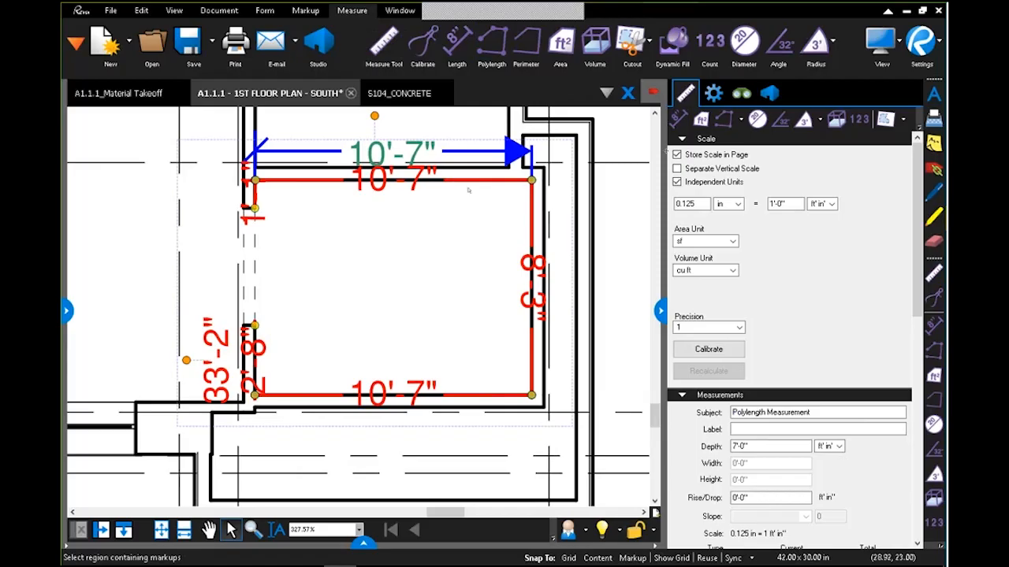
{"action": "left_click", "coordinate": [713, 93]}
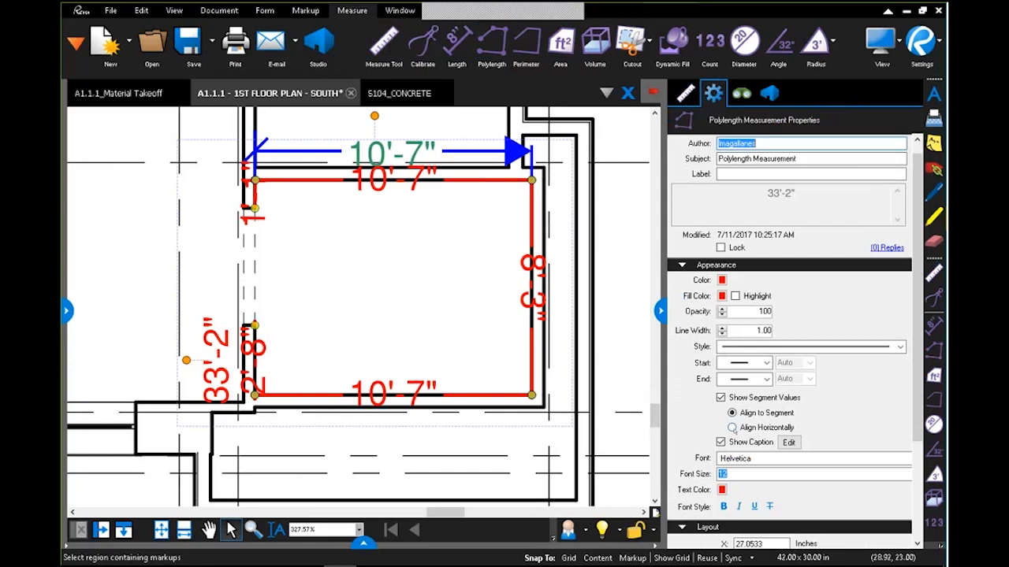
{"action": "left_click", "coordinate": [732, 427]}
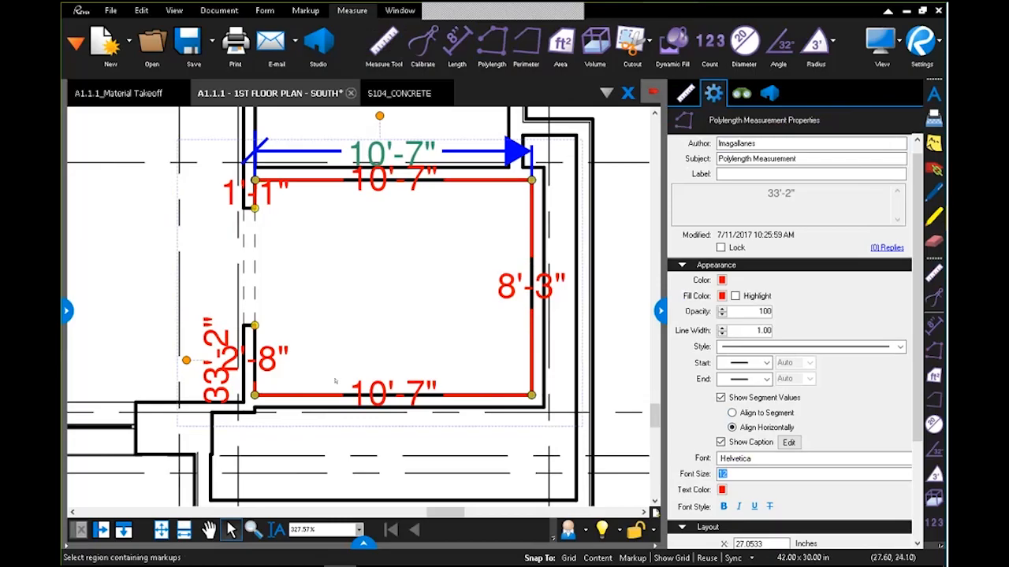
{"action": "left_click_drag", "start_coordinate": [202, 355], "coordinate": [359, 327]}
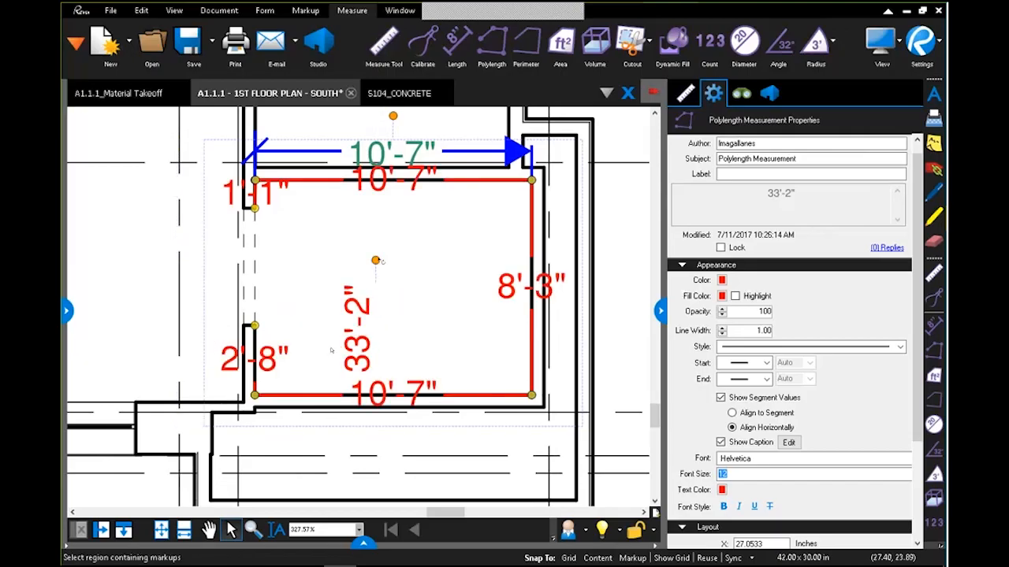
{"action": "left_click_drag", "start_coordinate": [377, 261], "coordinate": [447, 304]}
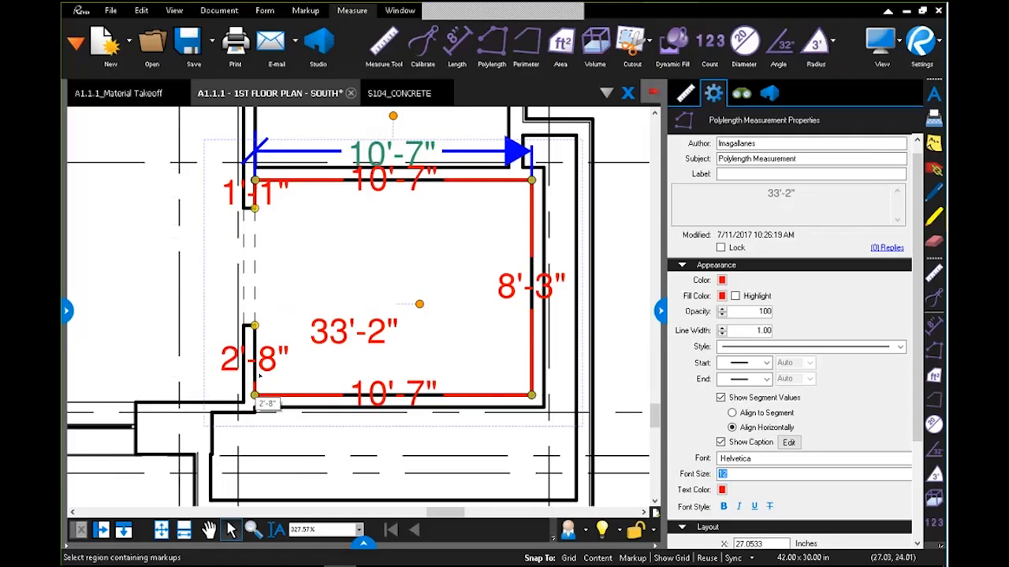
Try splitting the wall segment below the dashed opening off the polylength and moving it outside the room, undoing both changes.
{"action": "right_click", "coordinate": [259, 376]}
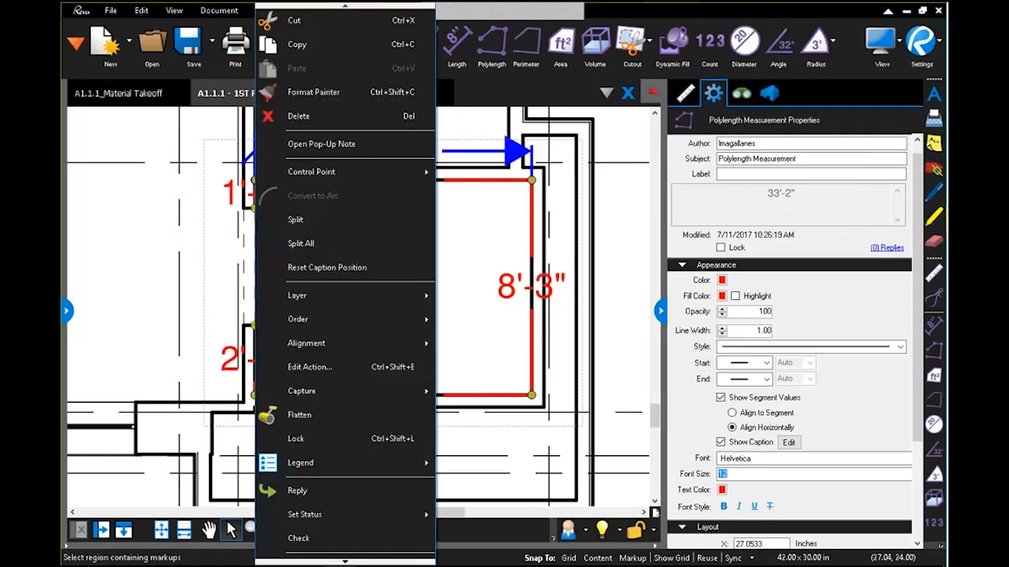
{"action": "left_click", "coordinate": [313, 224]}
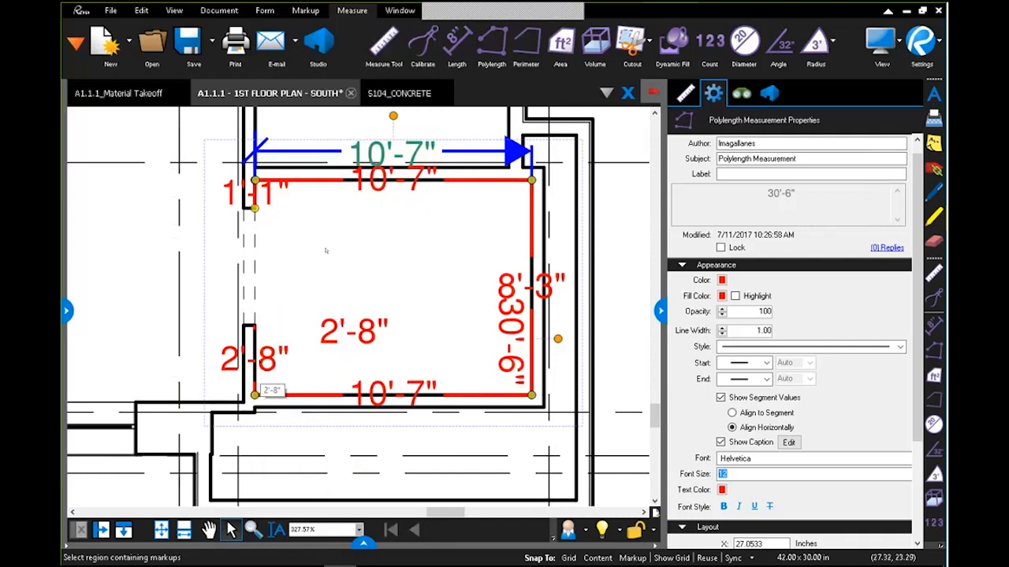
{"action": "left_click_drag", "start_coordinate": [326, 251], "coordinate": [237, 219]}
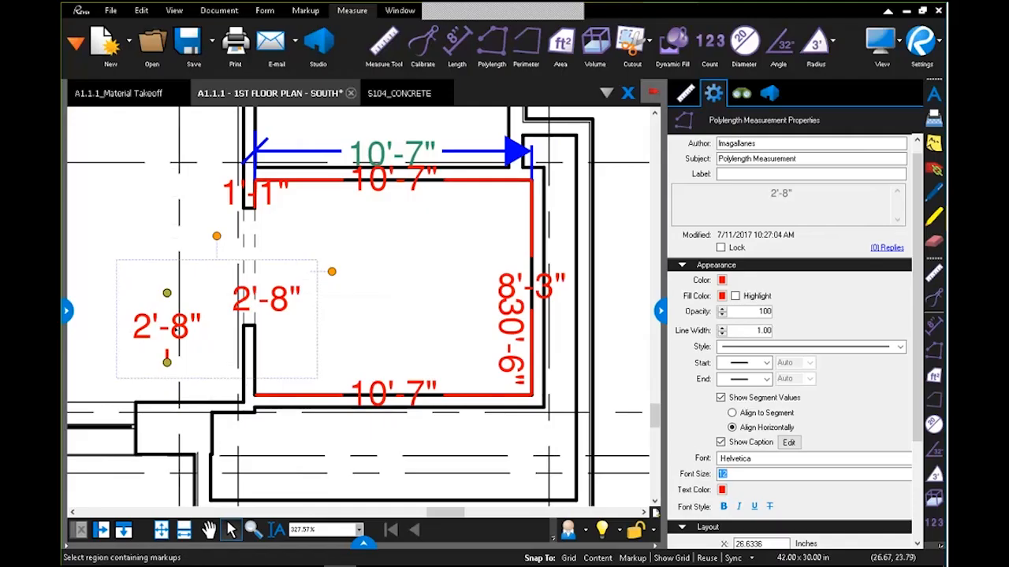
{"action": "key", "text": "ctrl+z"}
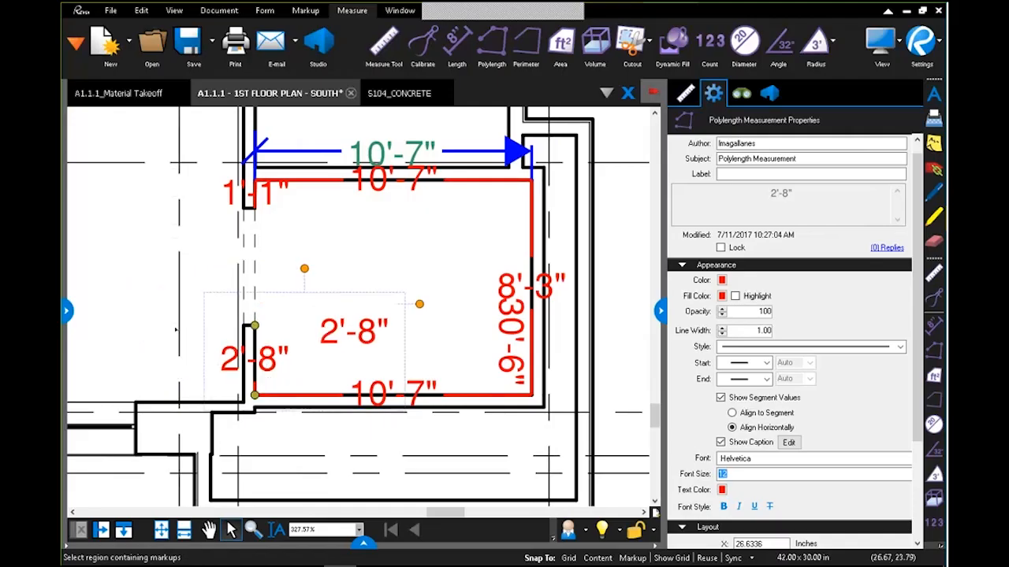
{"action": "key", "text": "ctrl+z"}
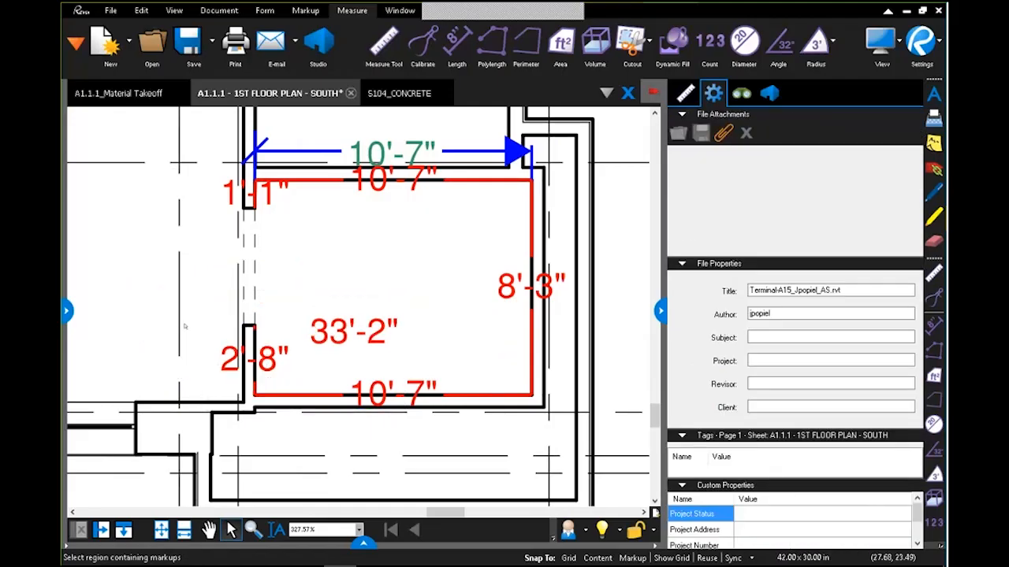
Split all segments of the polylength and move the bottom, right and short upper-left segments outward from their walls.
{"action": "right_click", "coordinate": [448, 180]}
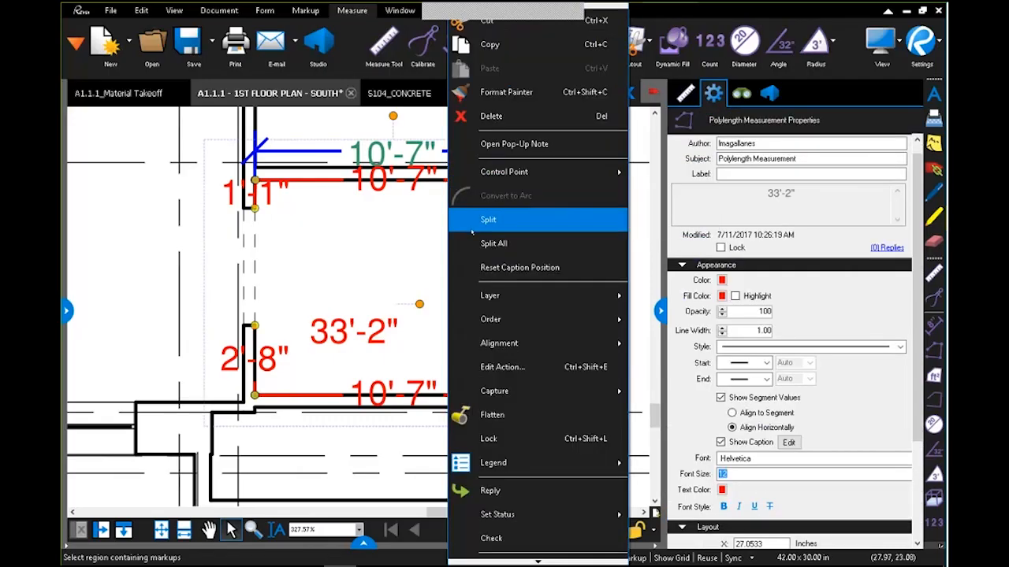
{"action": "left_click", "coordinate": [488, 243]}
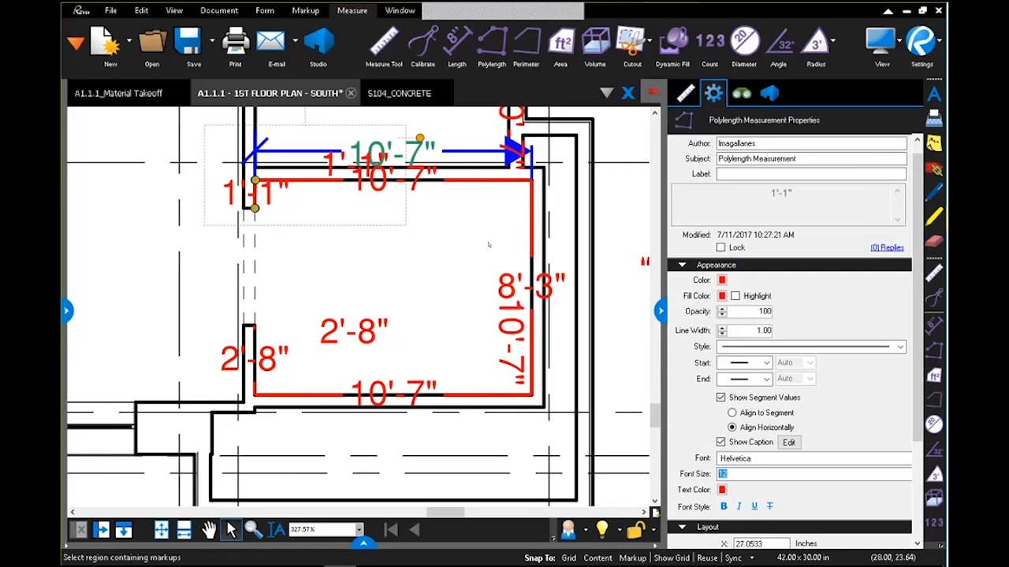
{"action": "left_click_drag", "start_coordinate": [476, 395], "coordinate": [445, 411]}
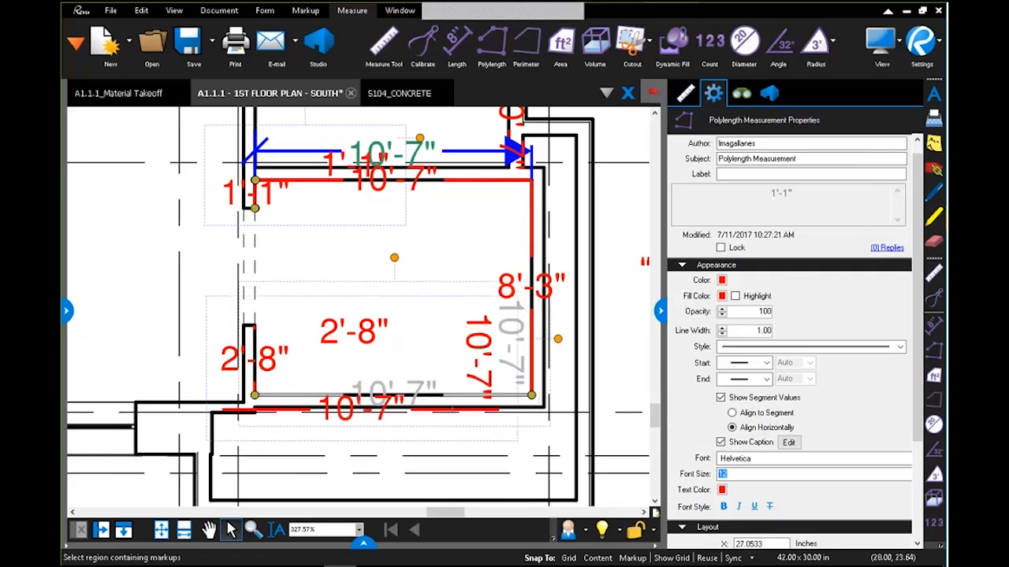
{"action": "left_click_drag", "start_coordinate": [532, 318], "coordinate": [572, 321]}
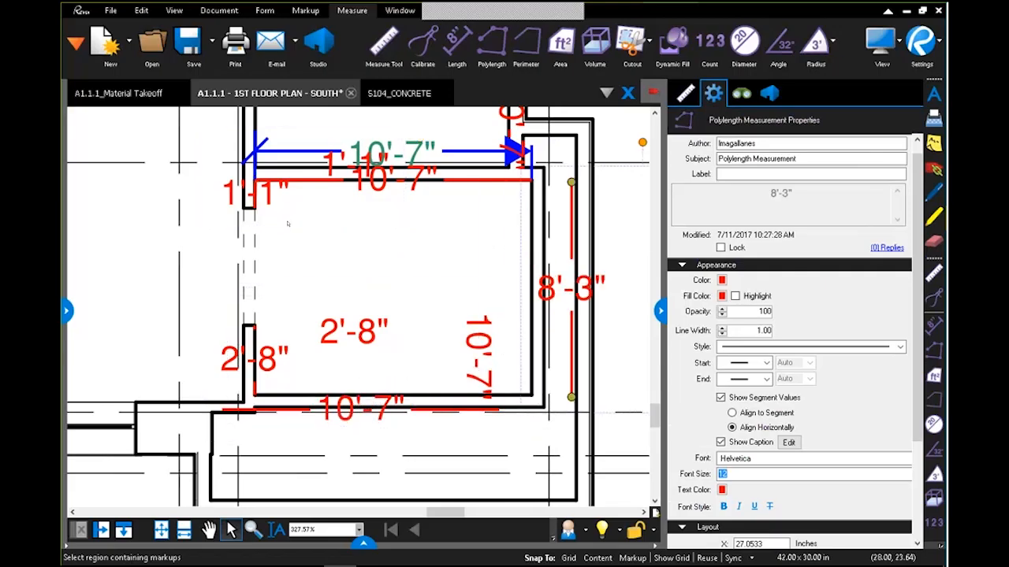
{"action": "left_click_drag", "start_coordinate": [249, 189], "coordinate": [199, 185]}
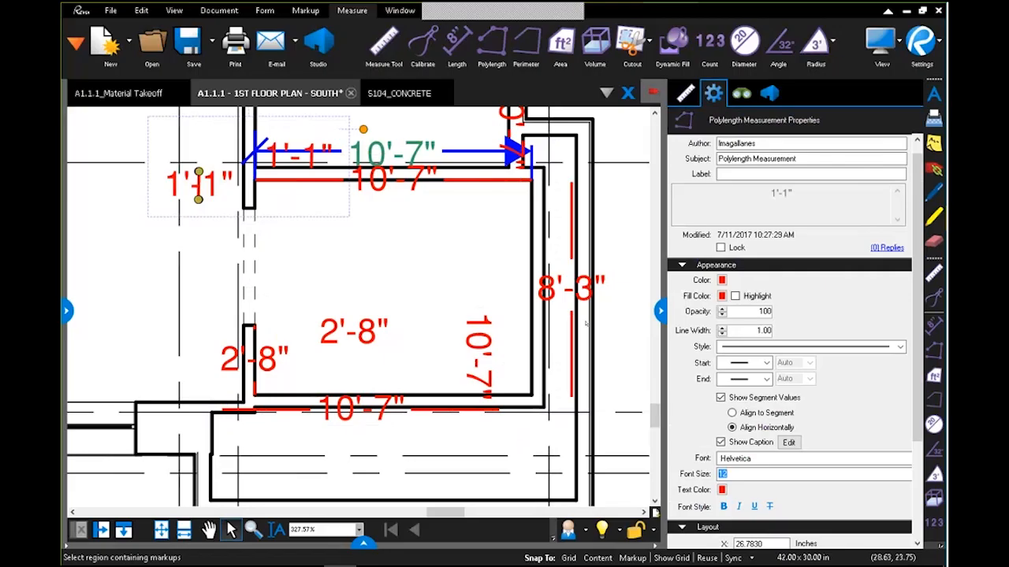
Start a Count measurement at the row of four F windows and place a count mark on the leftmost F tag.
{"action": "scroll", "coordinate": [585, 323], "scroll_direction": "down", "scroll_amount": 5}
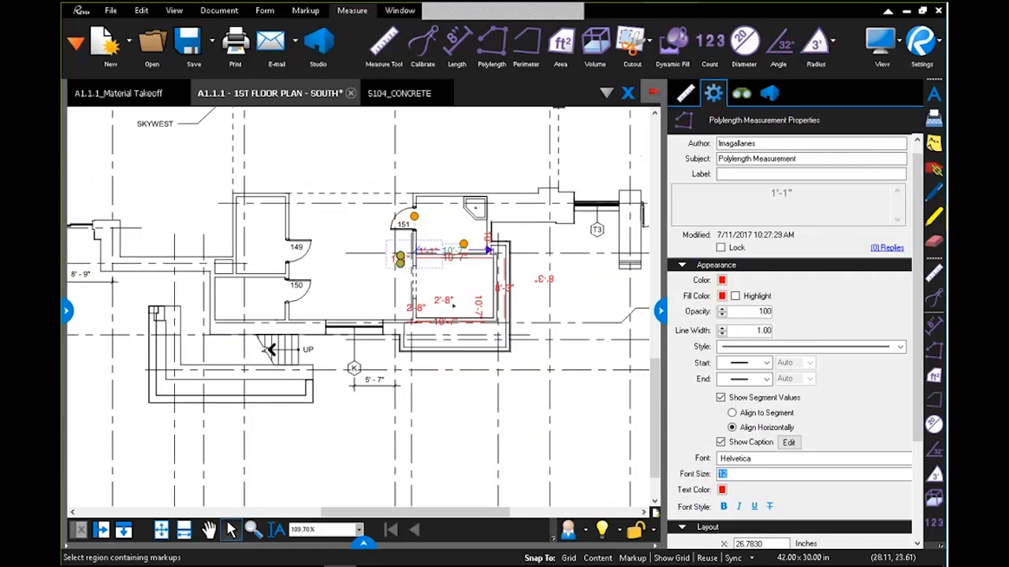
{"action": "scroll", "coordinate": [439, 294], "scroll_direction": "down", "scroll_amount": 2}
{"action": "scroll", "coordinate": [438, 326], "scroll_direction": "down", "scroll_amount": 1}
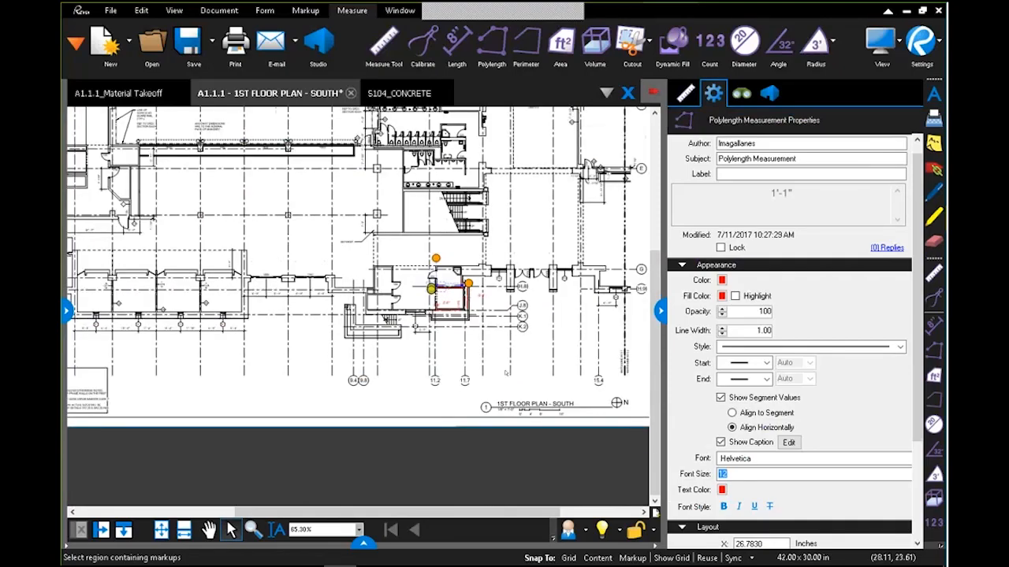
{"action": "left_click_drag", "start_coordinate": [194, 358], "coordinate": [269, 396]}
{"action": "scroll", "coordinate": [269, 396], "scroll_direction": "up", "scroll_amount": 3}
{"action": "scroll", "coordinate": [275, 396], "scroll_direction": "up", "scroll_amount": 2}
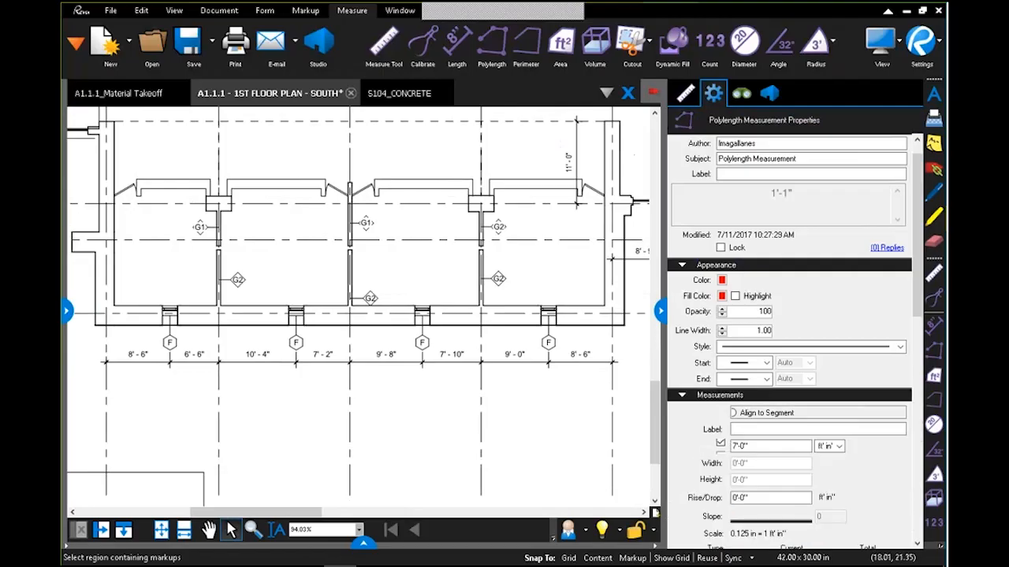
{"action": "left_click", "coordinate": [684, 93]}
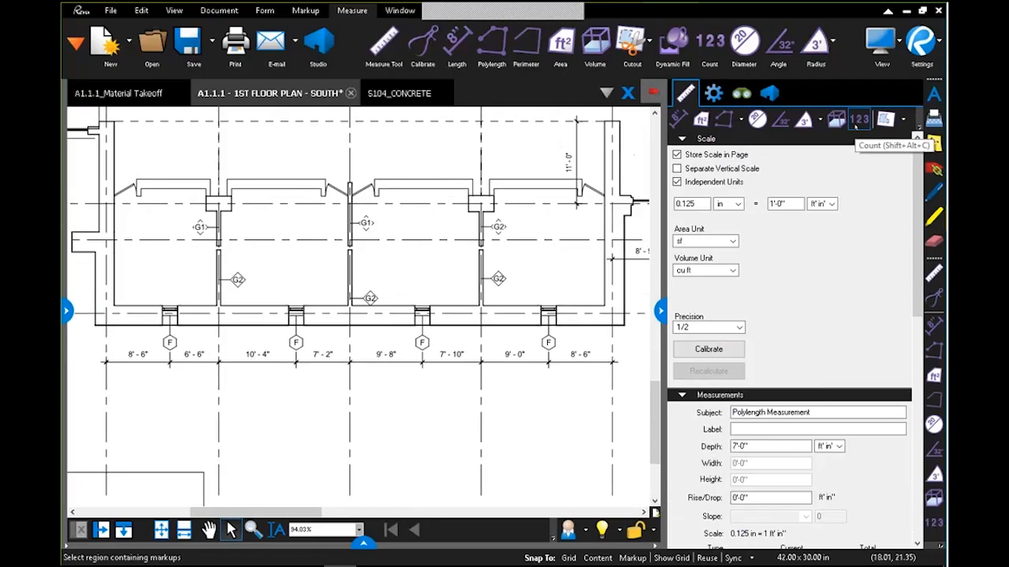
{"action": "left_click", "coordinate": [856, 123]}
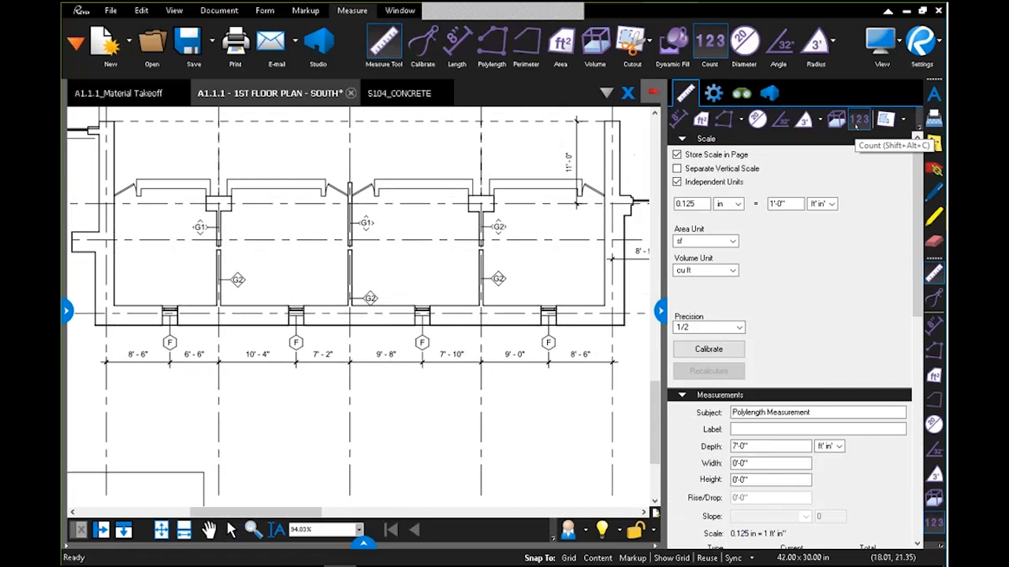
{"action": "left_click", "coordinate": [168, 313]}
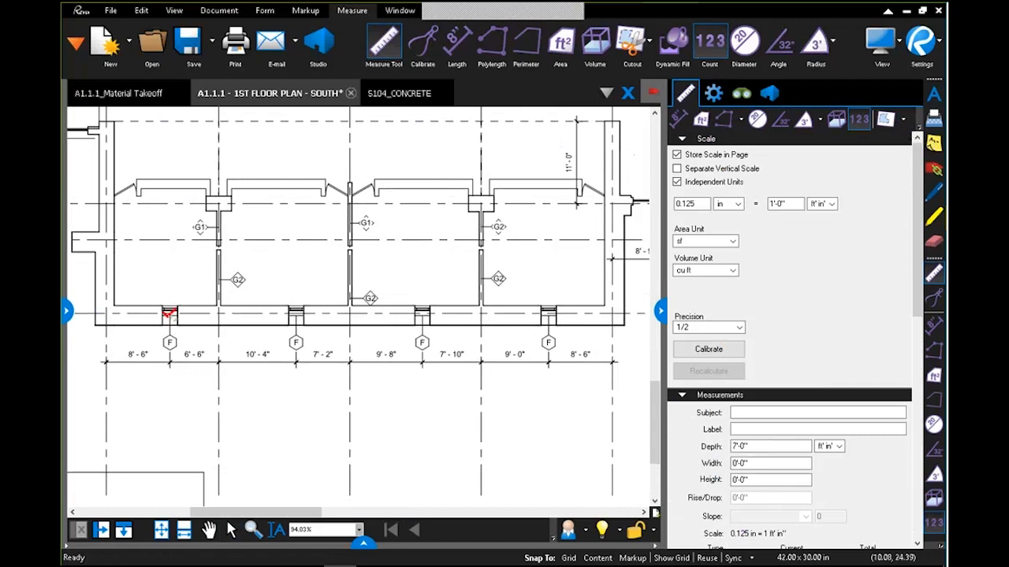
{"action": "scroll", "coordinate": [163, 335], "scroll_direction": "up", "scroll_amount": 6}
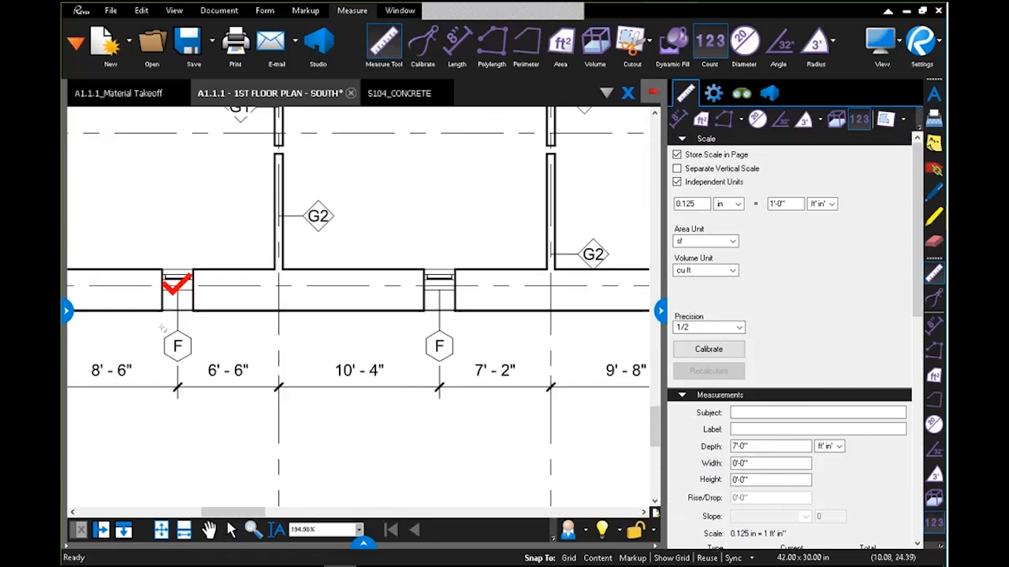
{"action": "key", "text": "ctrl+z"}
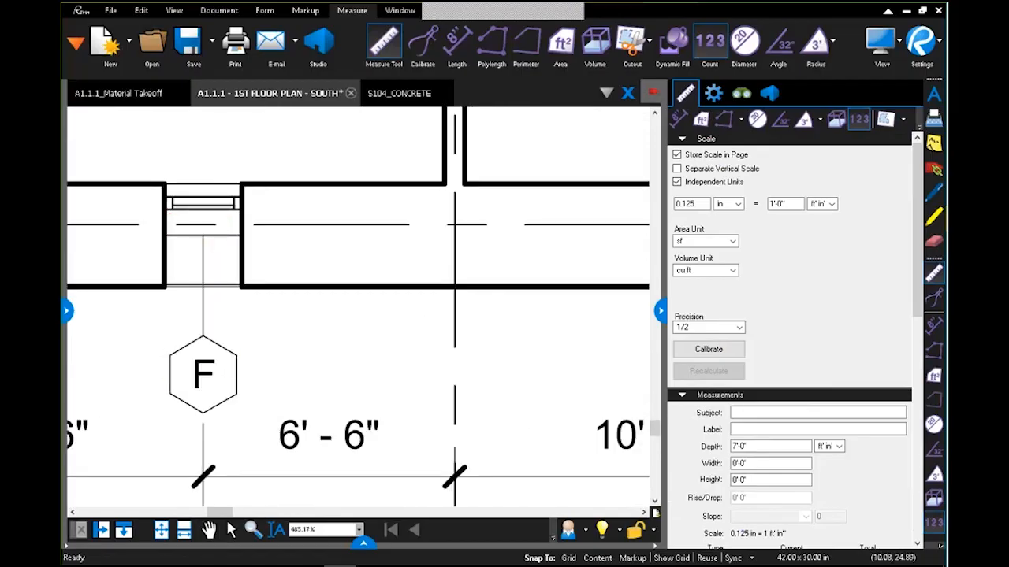
{"action": "left_click", "coordinate": [203, 377]}
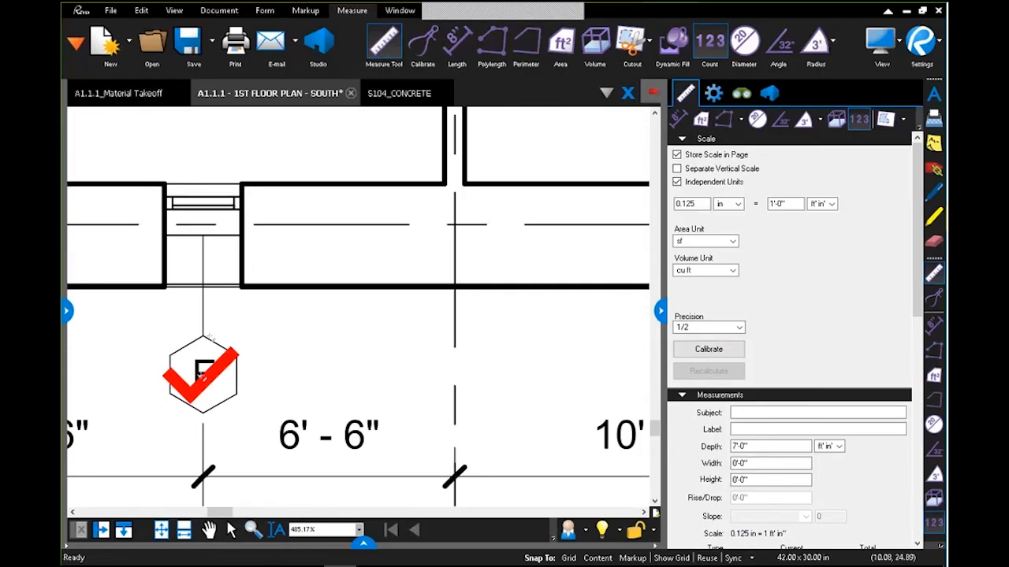
Add count marks on the three remaining F window tags along the row to the same Count measurement.
{"action": "scroll", "coordinate": [210, 336], "scroll_direction": "down", "scroll_amount": 7}
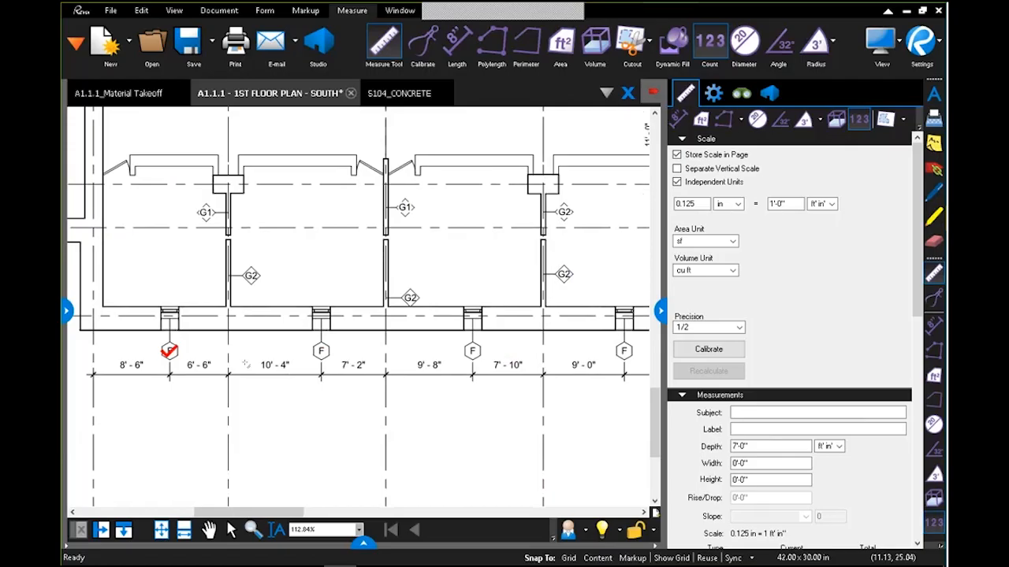
{"action": "scroll", "coordinate": [262, 385], "scroll_direction": "down", "scroll_amount": 1}
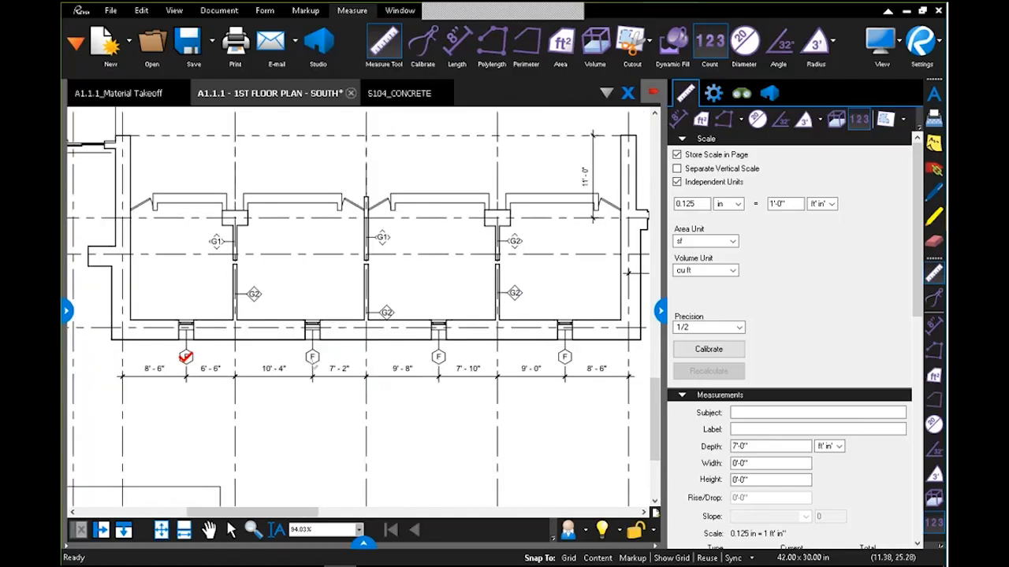
{"action": "left_click", "coordinate": [312, 356]}
{"action": "left_click", "coordinate": [438, 357]}
{"action": "left_click", "coordinate": [565, 356]}
Check the Count value of the window count in the markups list, ending the count and closing the list again.
{"action": "left_click", "coordinate": [364, 543]}
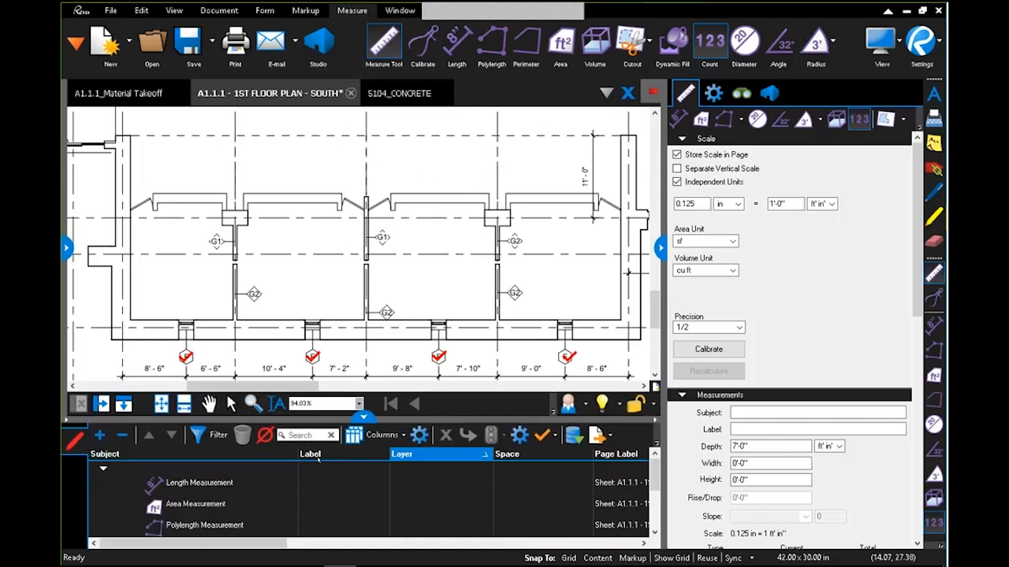
{"action": "scroll", "coordinate": [249, 502], "scroll_direction": "up", "scroll_amount": 3}
{"action": "left_click", "coordinate": [231, 404]}
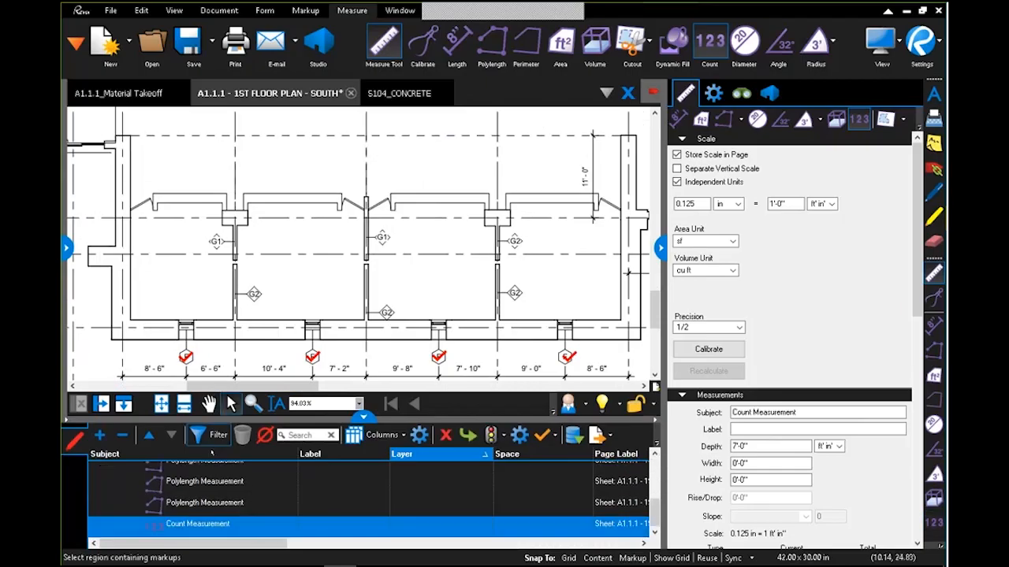
{"action": "scroll", "coordinate": [423, 505], "scroll_direction": "right", "scroll_amount": 3}
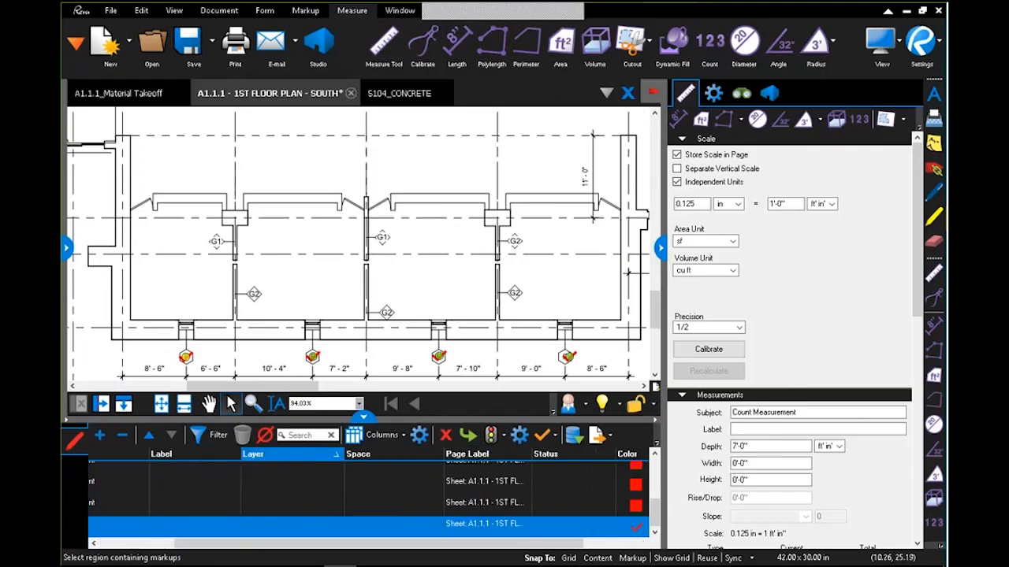
{"action": "left_click", "coordinate": [655, 420]}
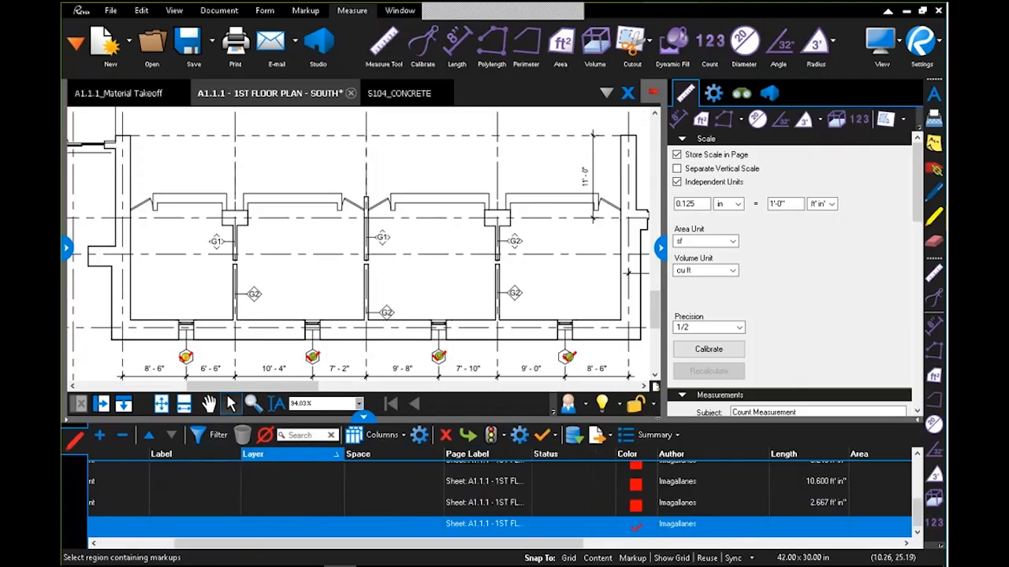
{"action": "scroll", "coordinate": [500, 497], "scroll_direction": "right", "scroll_amount": 6}
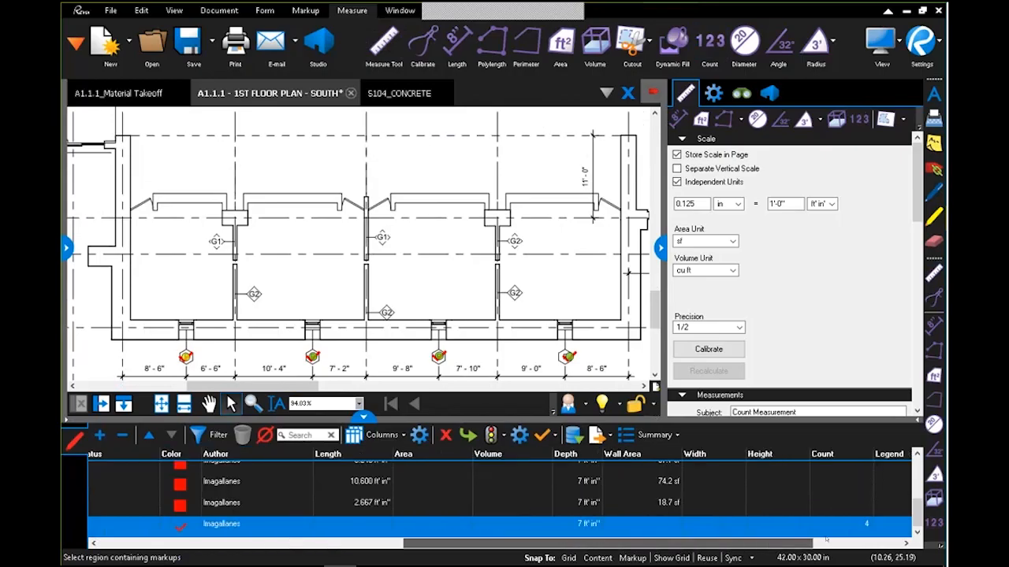
{"action": "left_click_drag", "start_coordinate": [834, 541], "coordinate": [889, 542]}
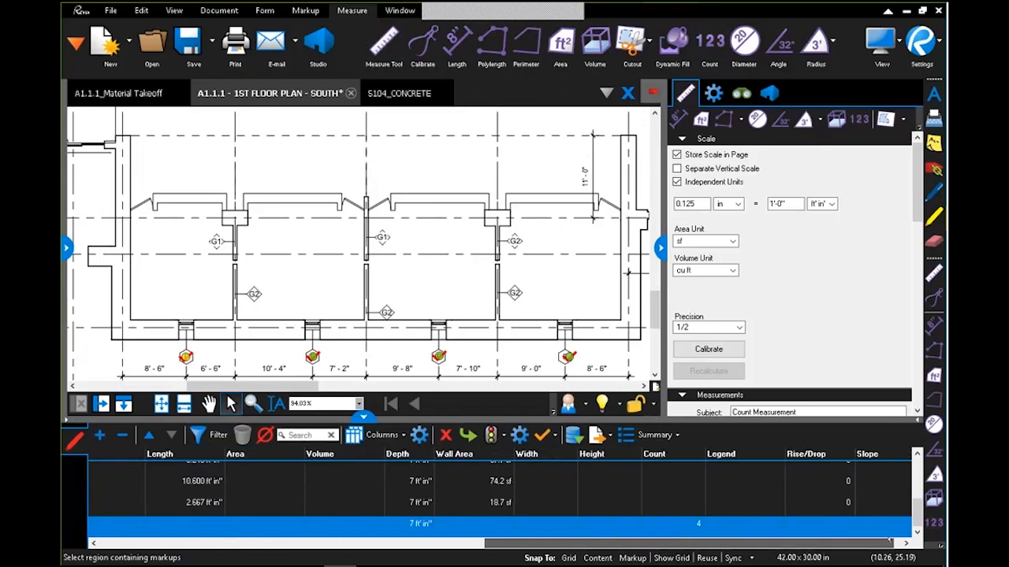
{"action": "scroll", "coordinate": [698, 526], "scroll_direction": "right", "scroll_amount": 1}
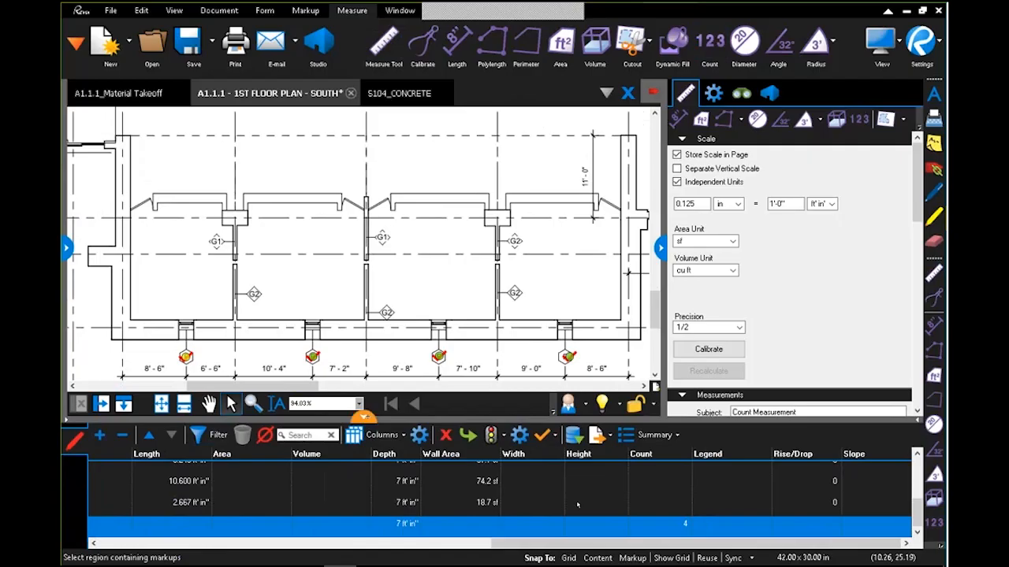
{"action": "left_click", "coordinate": [363, 418]}
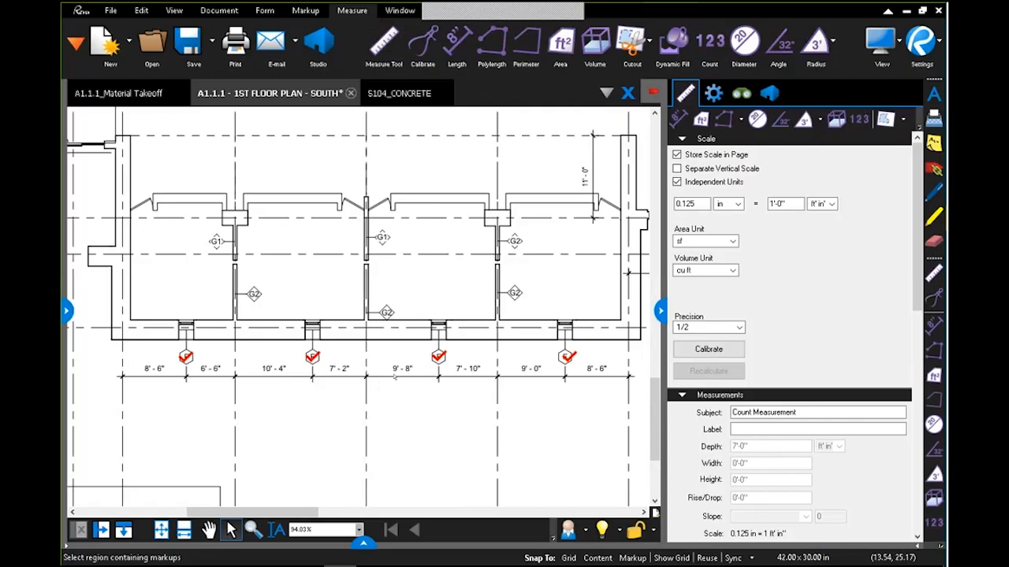
Search the rest of the floor plan for further F window tags, up to the area around grid line B.
{"action": "scroll", "coordinate": [366, 299], "scroll_direction": "down", "scroll_amount": 4}
{"action": "left_click_drag", "start_coordinate": [302, 303], "coordinate": [213, 467]}
{"action": "left_click_drag", "start_coordinate": [128, 443], "coordinate": [212, 440]}
{"action": "scroll", "coordinate": [213, 440], "scroll_direction": "up", "scroll_amount": 5}
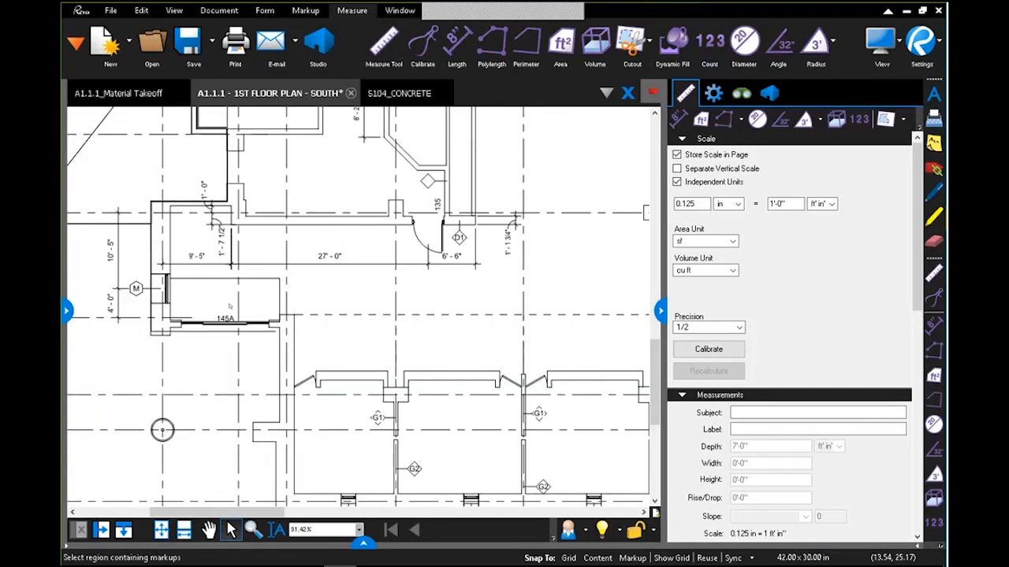
{"action": "scroll", "coordinate": [353, 349], "scroll_direction": "down", "scroll_amount": 3}
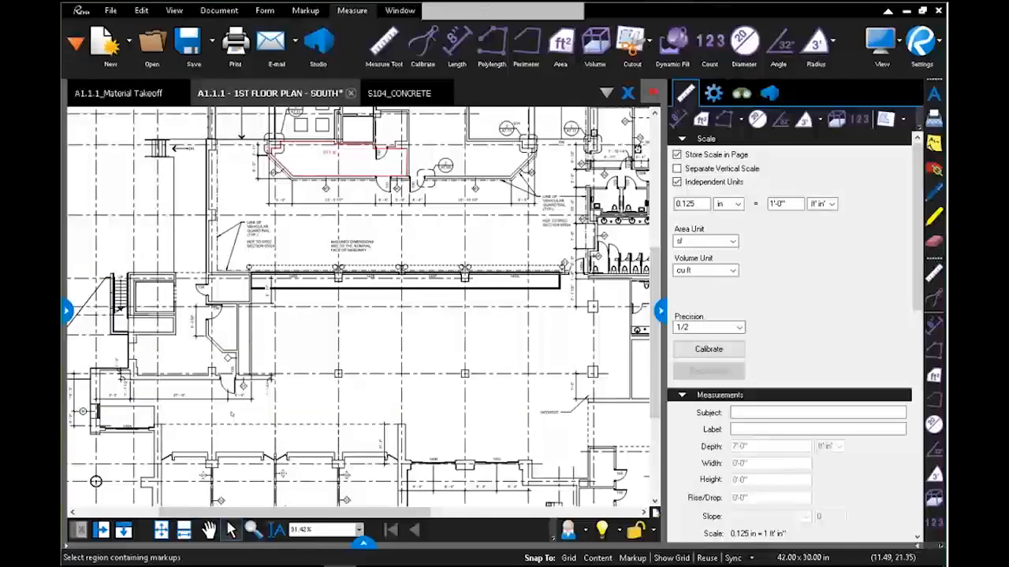
{"action": "scroll", "coordinate": [230, 413], "scroll_direction": "down", "scroll_amount": 3}
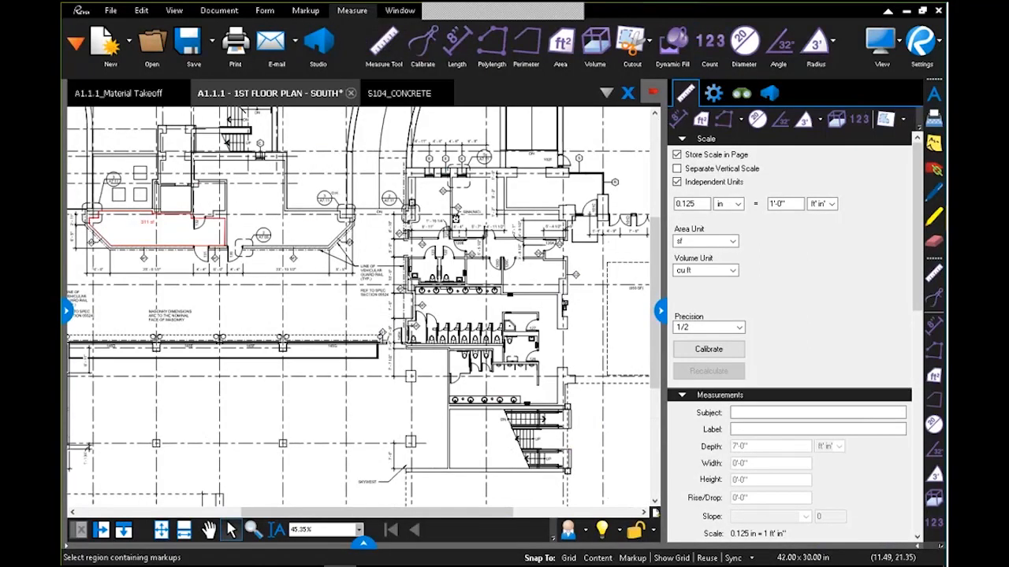
{"action": "left_click_drag", "start_coordinate": [523, 229], "coordinate": [349, 245]}
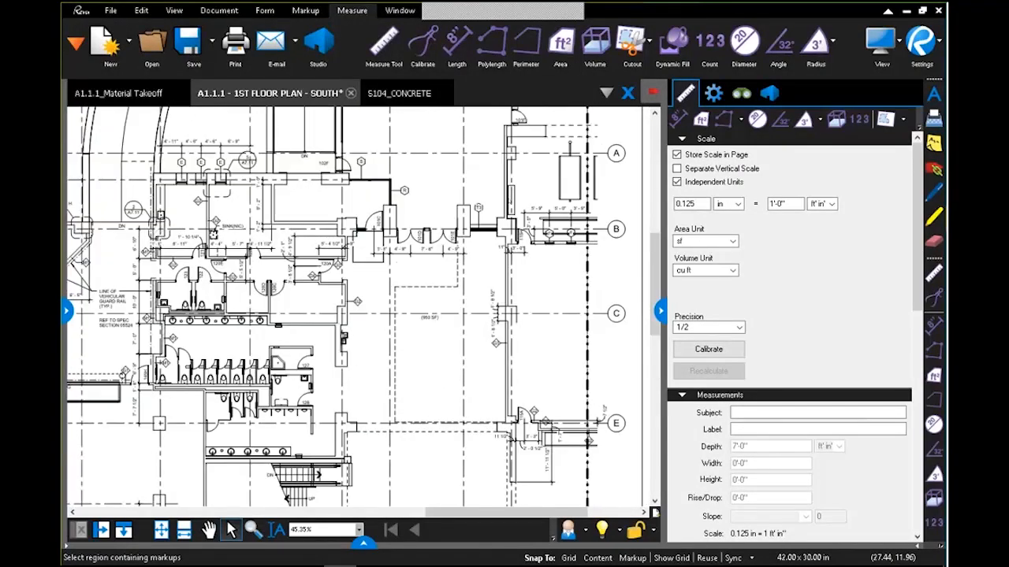
{"action": "scroll", "coordinate": [626, 238], "scroll_direction": "up", "scroll_amount": 4}
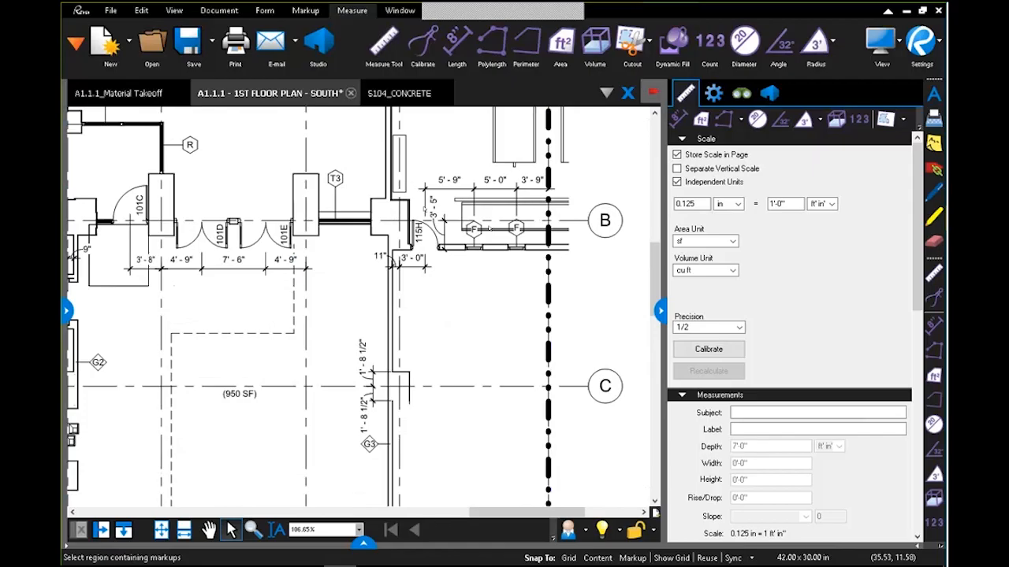
Select the existing count on the F window row and resume counting with it.
{"action": "scroll", "coordinate": [473, 237], "scroll_direction": "down", "scroll_amount": 6}
{"action": "scroll", "coordinate": [478, 200], "scroll_direction": "down", "scroll_amount": 2}
{"action": "scroll", "coordinate": [190, 269], "scroll_direction": "up", "scroll_amount": 9}
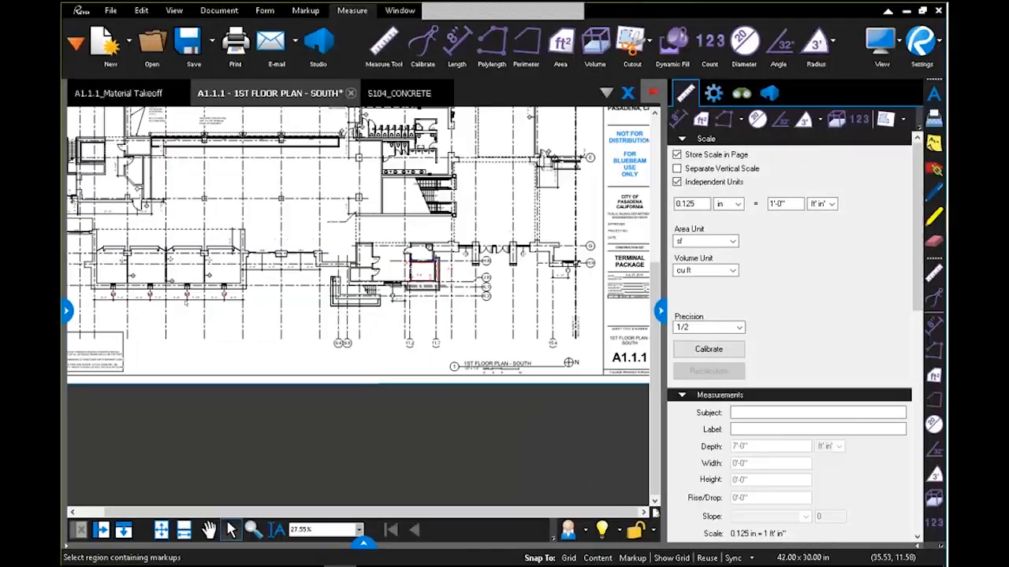
{"action": "left_click", "coordinate": [190, 269]}
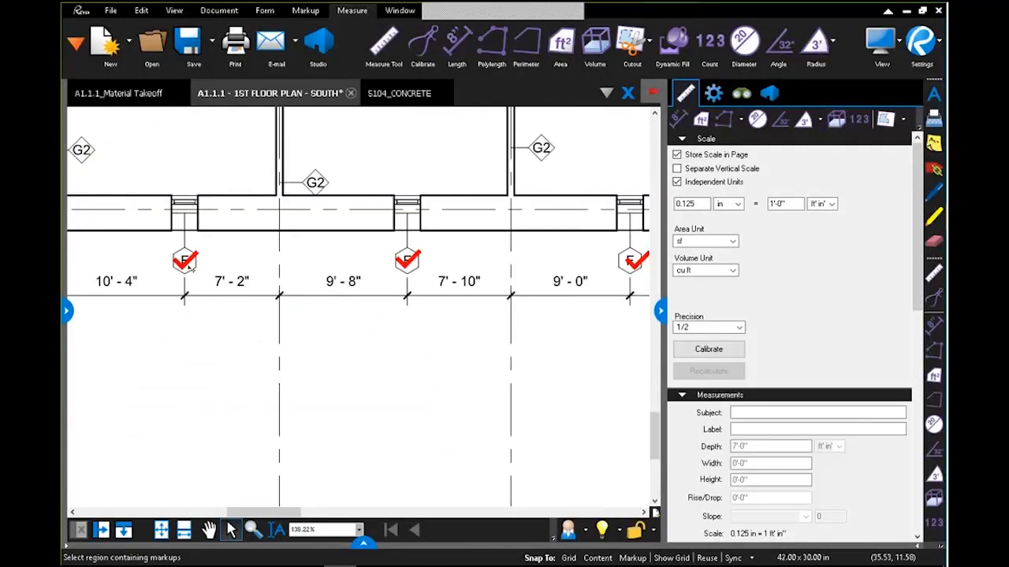
{"action": "right_click", "coordinate": [191, 267]}
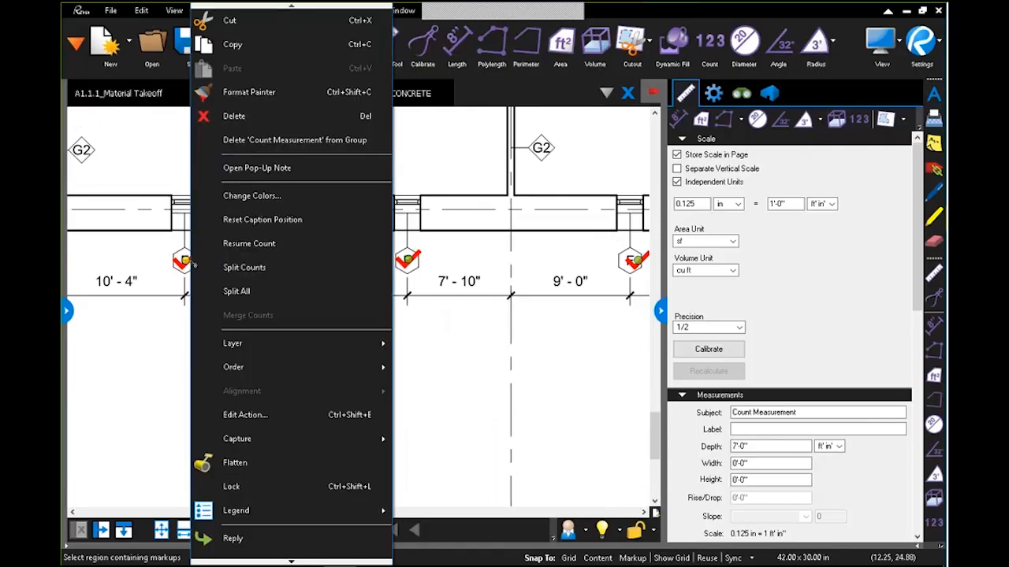
{"action": "left_click", "coordinate": [280, 243]}
Add count marks on the two F tags near grid line B and finish the count.
{"action": "scroll", "coordinate": [441, 245], "scroll_direction": "down", "scroll_amount": 8}
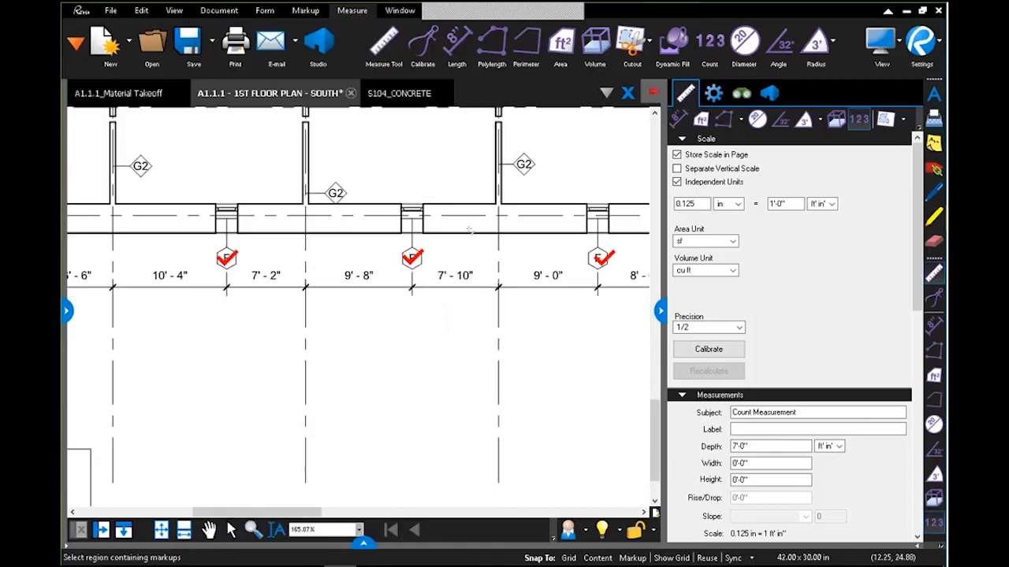
{"action": "left_click_drag", "start_coordinate": [505, 209], "coordinate": [340, 303]}
{"action": "left_click_drag", "start_coordinate": [646, 133], "coordinate": [463, 252]}
{"action": "scroll", "coordinate": [501, 204], "scroll_direction": "up", "scroll_amount": 8}
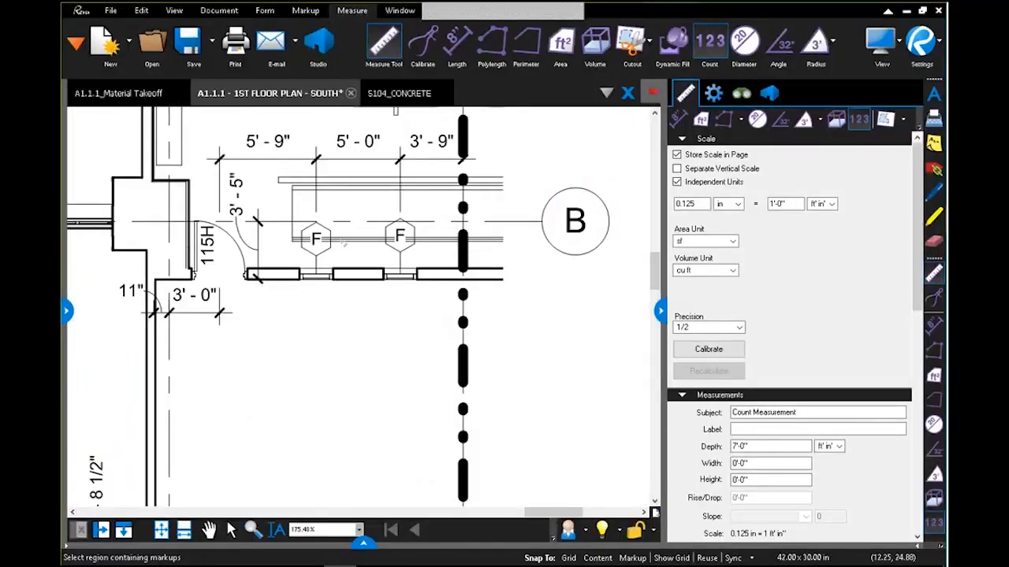
{"action": "left_click", "coordinate": [315, 240]}
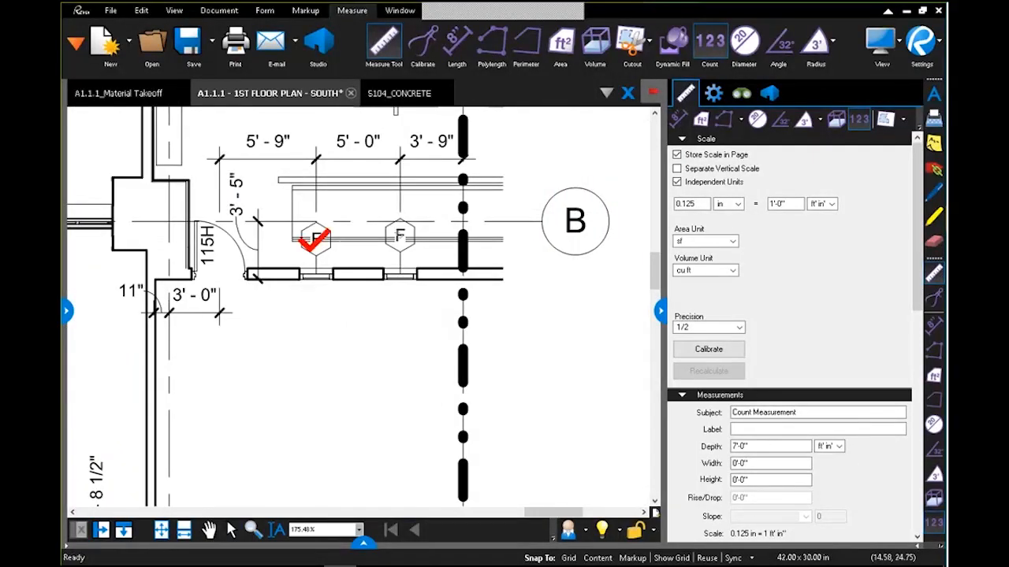
{"action": "left_click", "coordinate": [399, 234]}
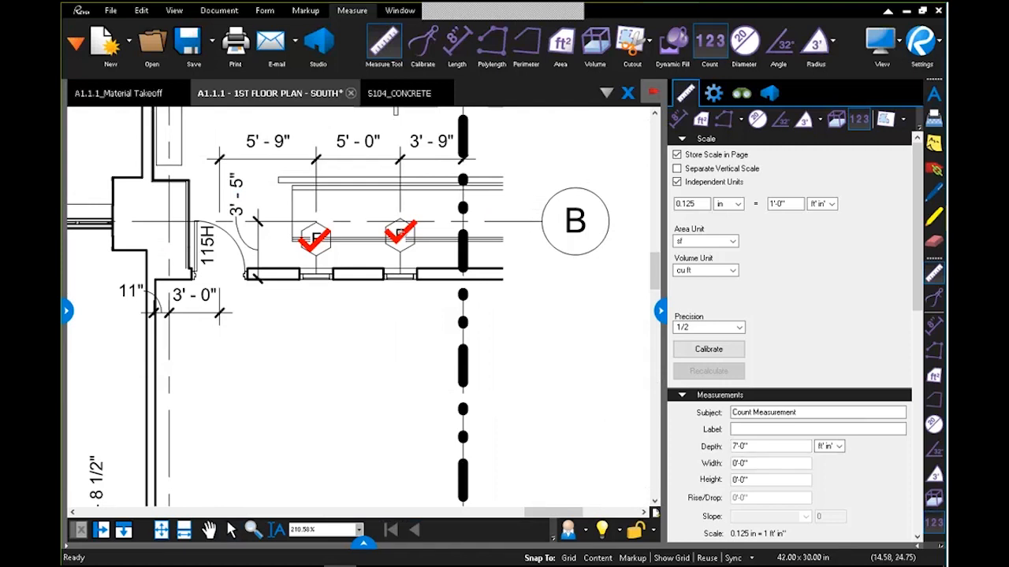
{"action": "key", "text": "Escape"}
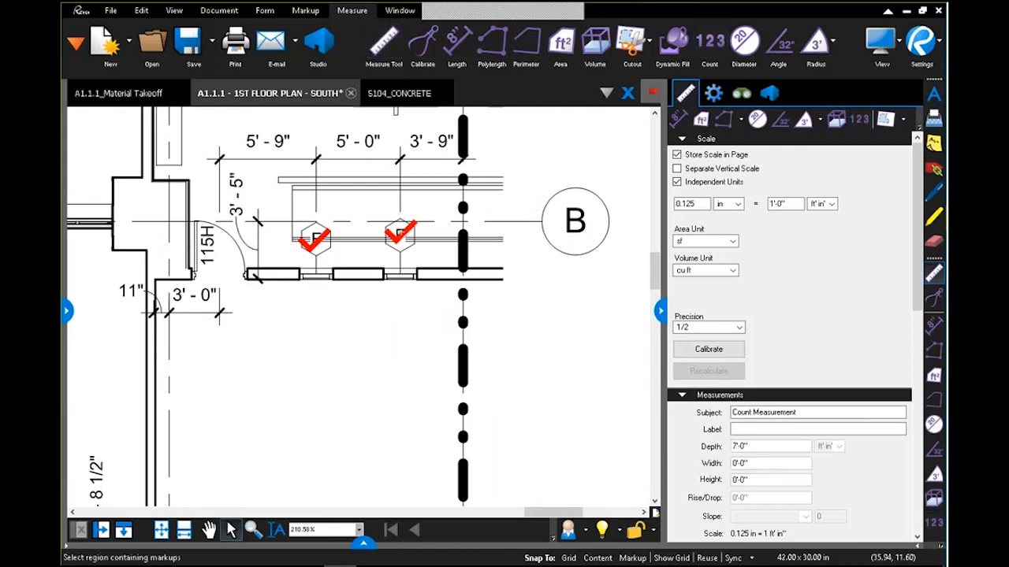
Verify the updated count of F windows in the markups list, with the count measurement selected.
{"action": "key", "text": "alt+l"}
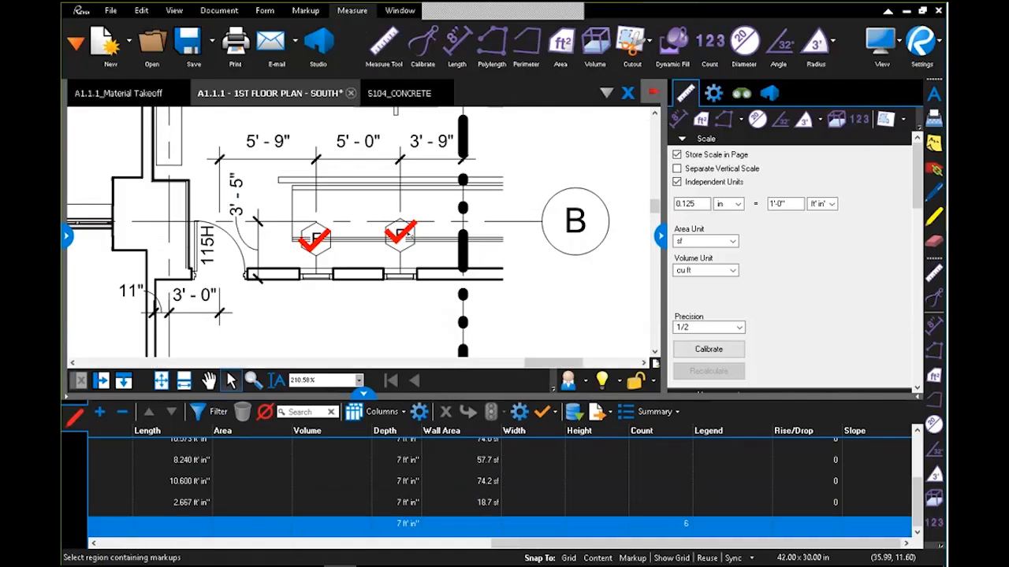
{"action": "left_click", "coordinate": [401, 231]}
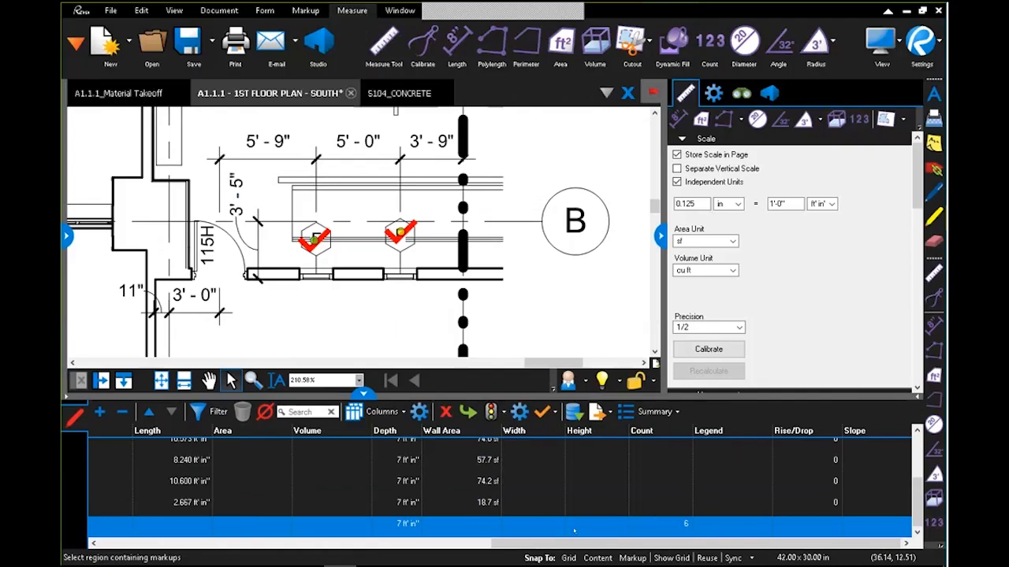
{"action": "left_click", "coordinate": [368, 395]}
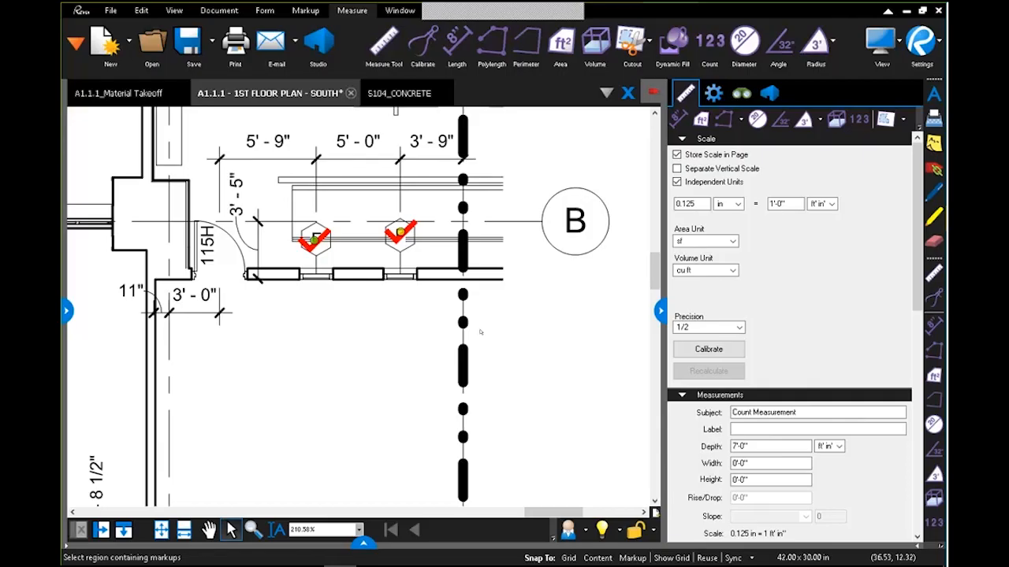
Delete all measurements around the small room below room 151, including the leftover 8'-3" wall segment.
{"action": "scroll", "coordinate": [480, 332], "scroll_direction": "down", "scroll_amount": 2}
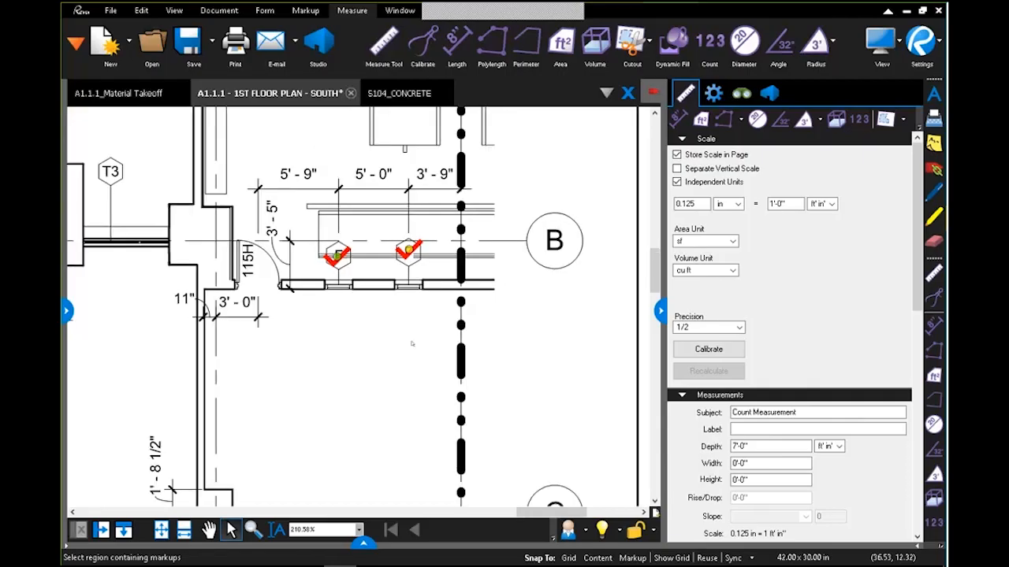
{"action": "scroll", "coordinate": [411, 344], "scroll_direction": "down", "scroll_amount": 3}
{"action": "scroll", "coordinate": [413, 345], "scroll_direction": "down", "scroll_amount": 4}
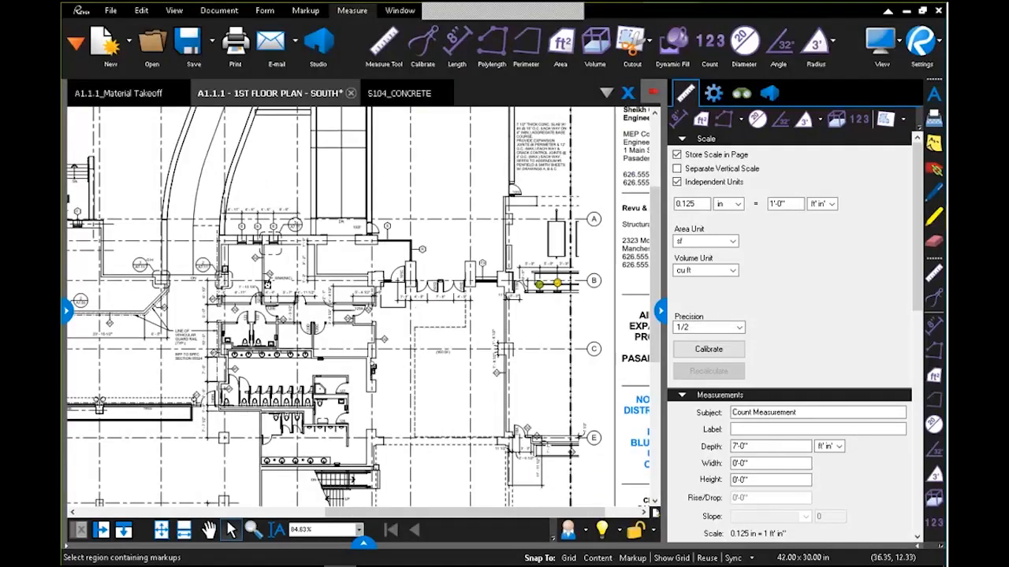
{"action": "scroll", "coordinate": [410, 409], "scroll_direction": "up", "scroll_amount": 6}
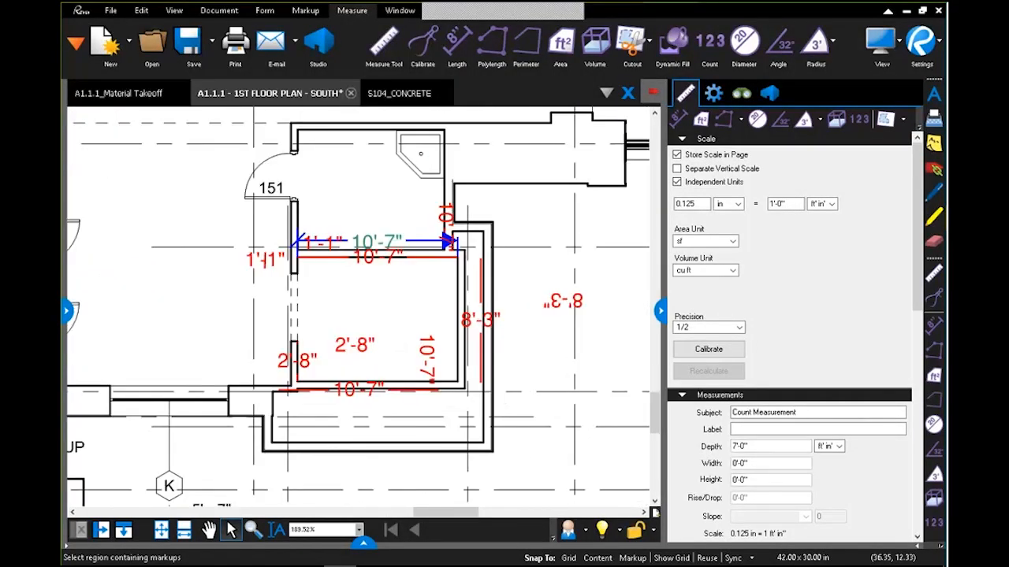
{"action": "left_click_drag", "start_coordinate": [219, 186], "coordinate": [589, 421]}
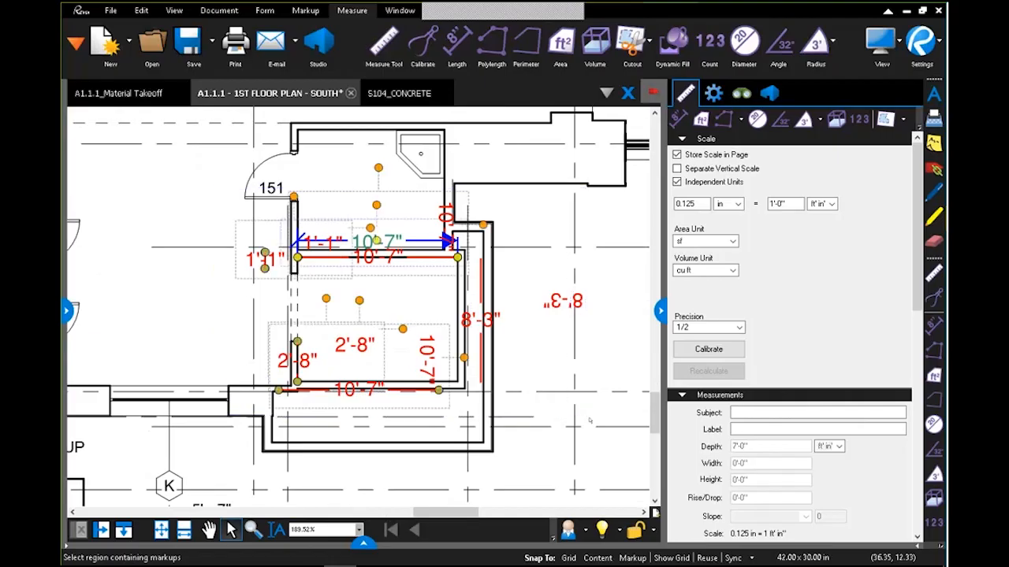
{"action": "key", "text": "Delete"}
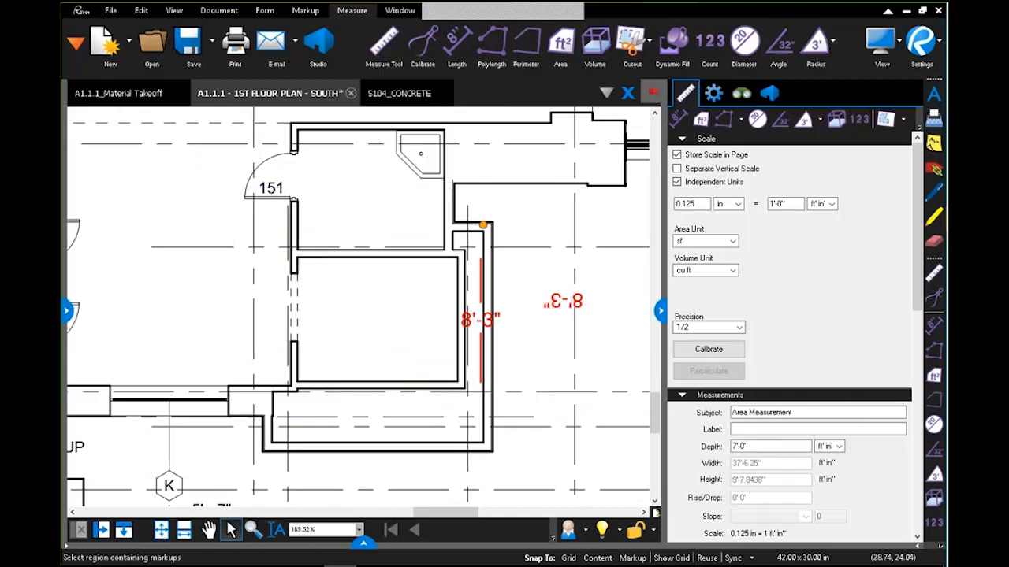
{"action": "left_click", "coordinate": [482, 360]}
{"action": "key", "text": "Delete"}
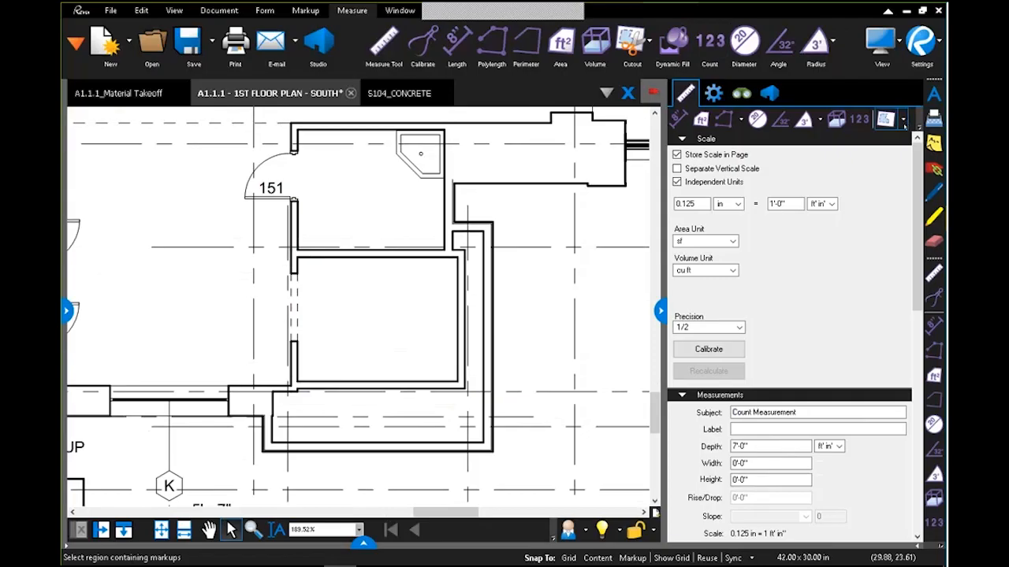
Start Dynamic Fill, close the door opening of the small room below room 151 with a boundary and fill the room.
{"action": "left_click", "coordinate": [681, 53]}
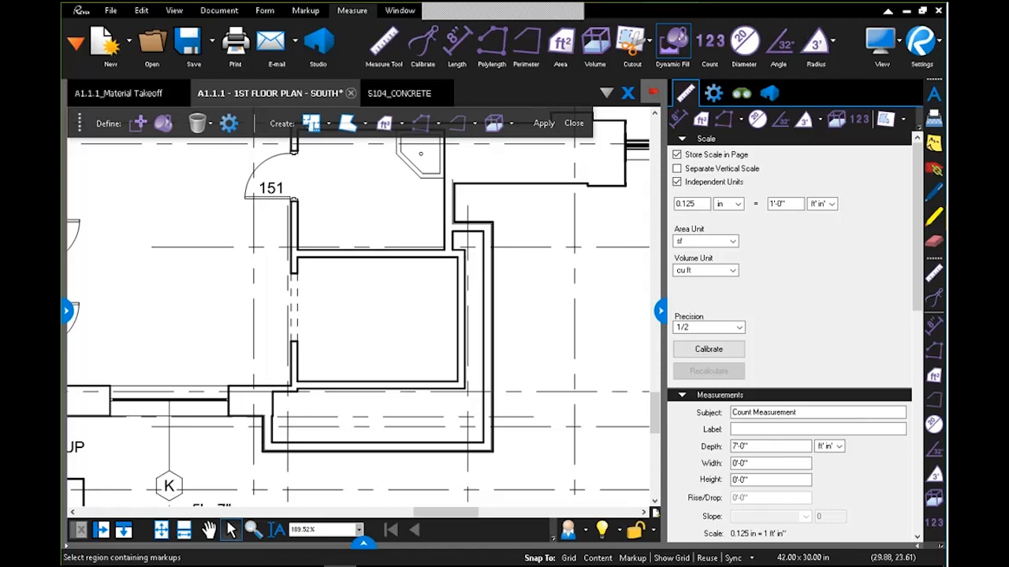
{"action": "left_click", "coordinate": [375, 376]}
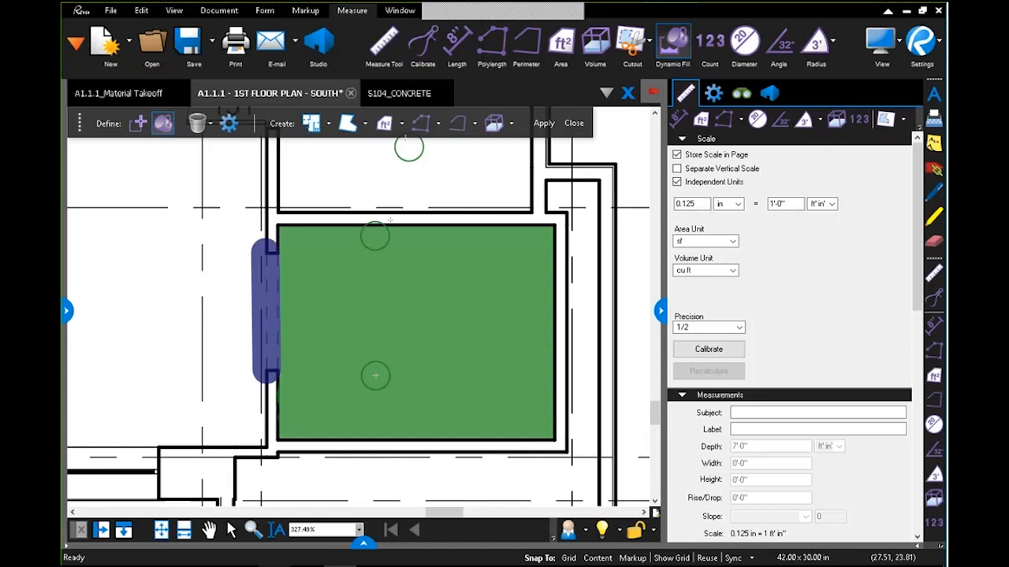
Create measurements from the filled room using the recent red Area Measurement and the recent Polylength Measurement tools.
{"action": "left_click", "coordinate": [401, 123]}
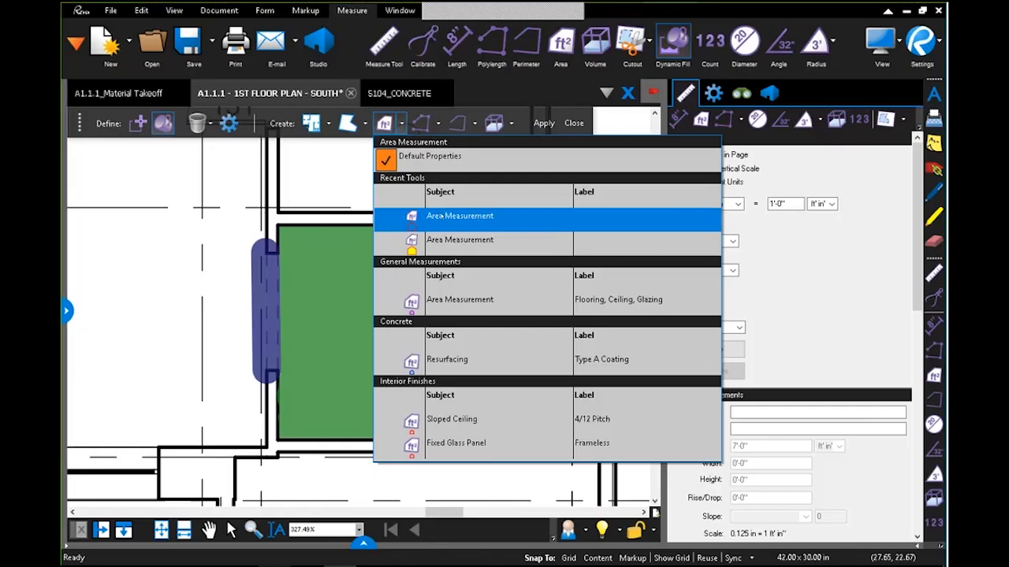
{"action": "left_click", "coordinate": [441, 215]}
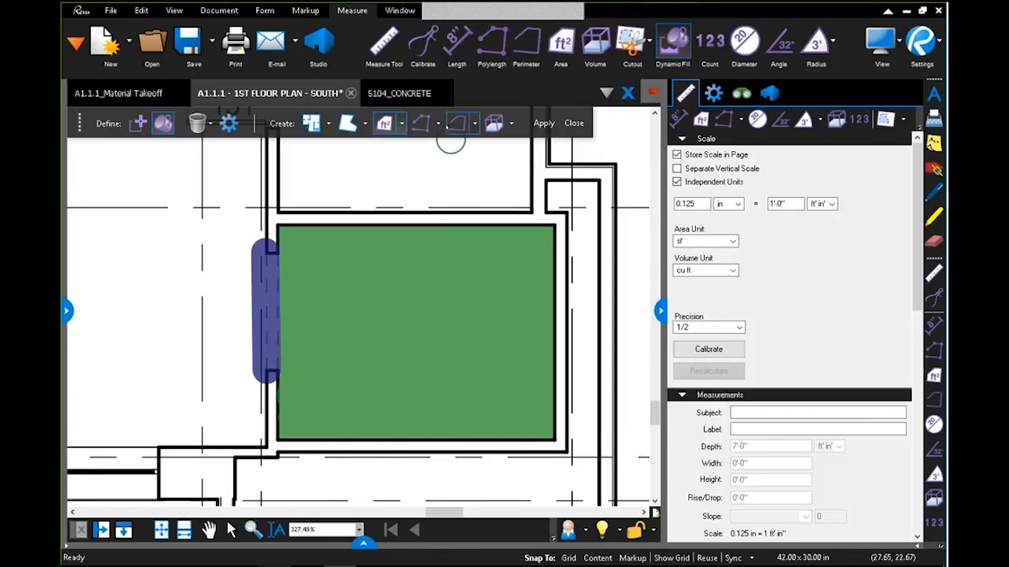
{"action": "left_click", "coordinate": [438, 123]}
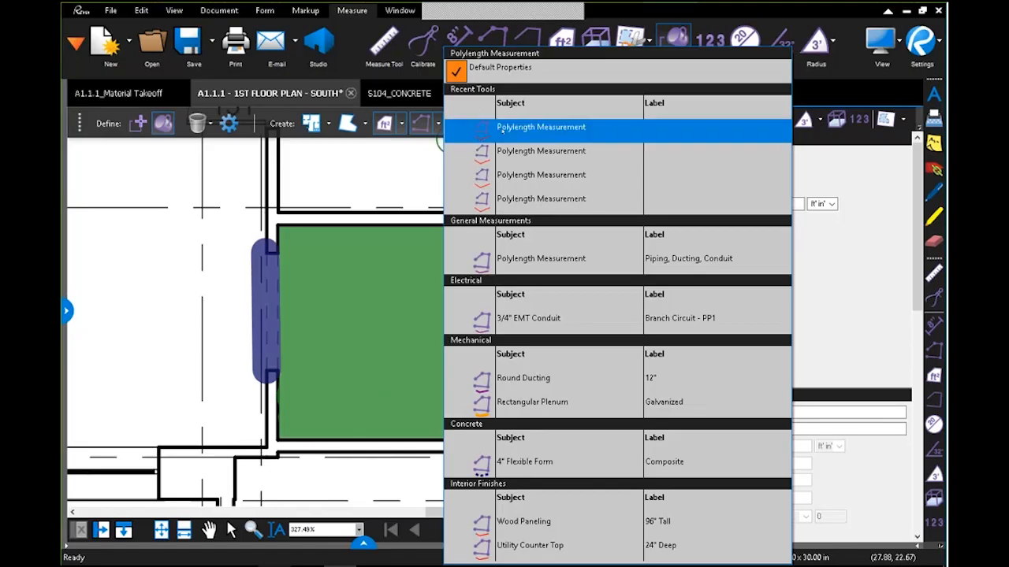
{"action": "left_click", "coordinate": [493, 127]}
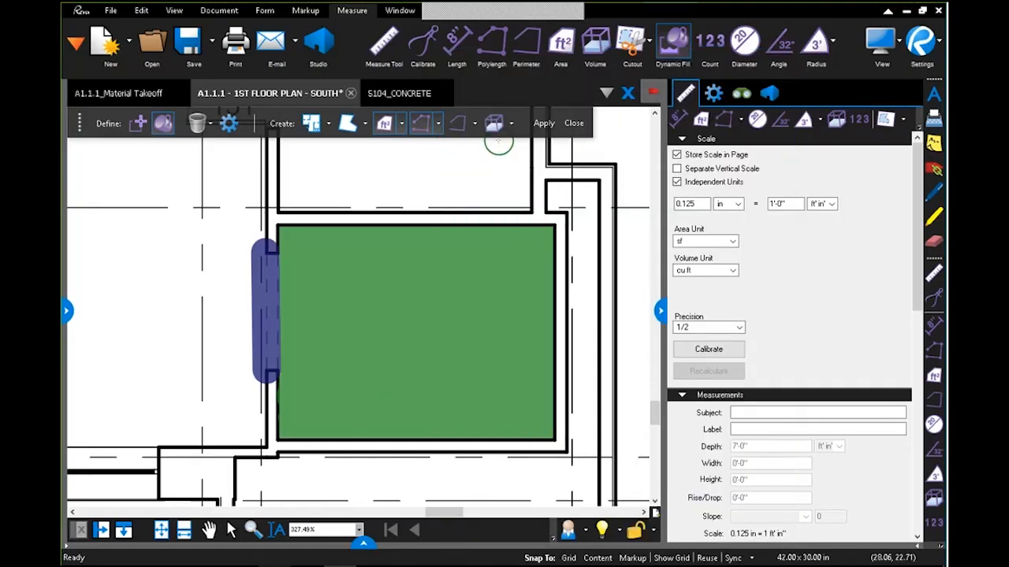
{"action": "left_click", "coordinate": [512, 123]}
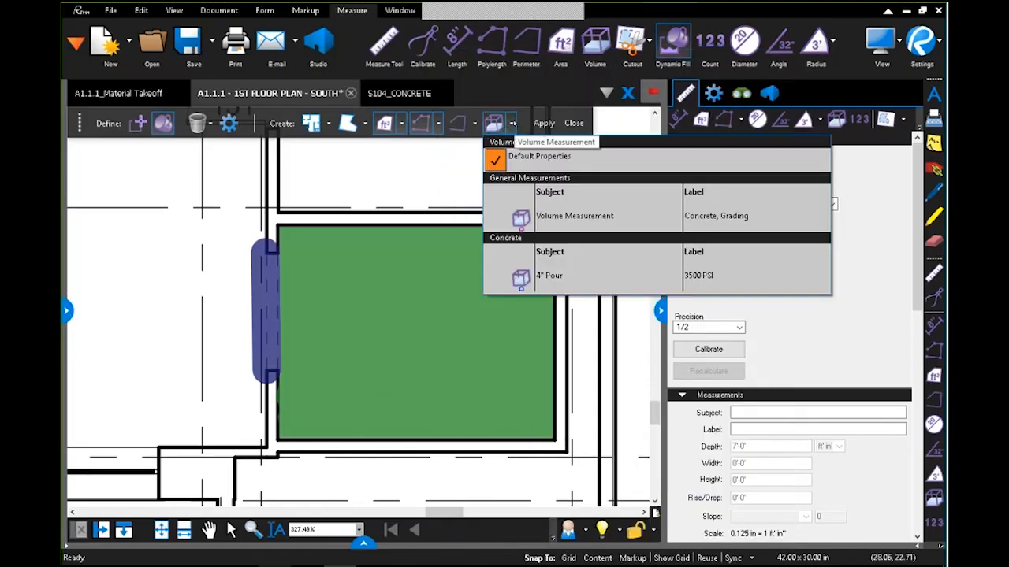
{"action": "left_click", "coordinate": [366, 124]}
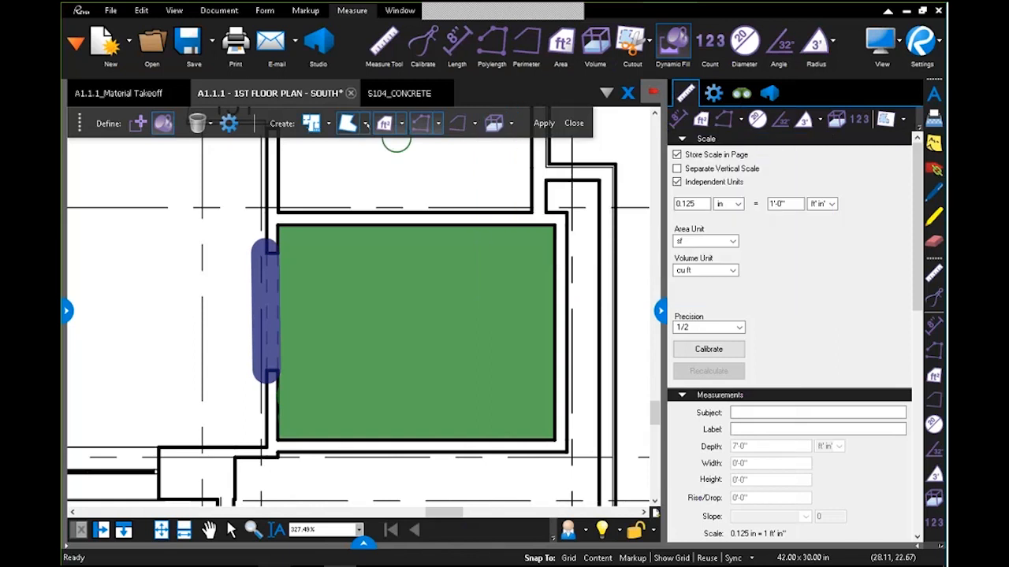
{"action": "left_click", "coordinate": [366, 125]}
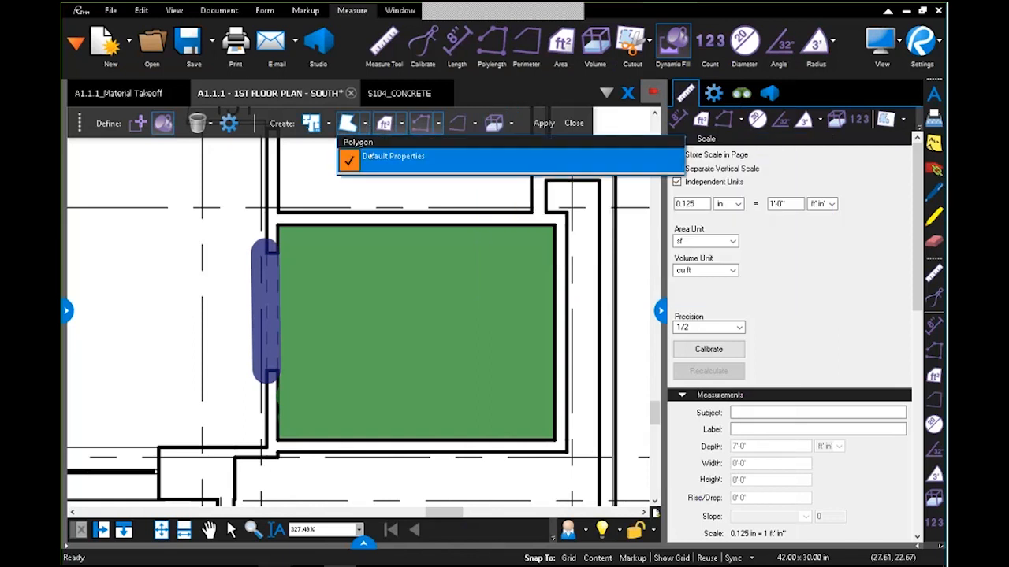
{"action": "left_click", "coordinate": [371, 156]}
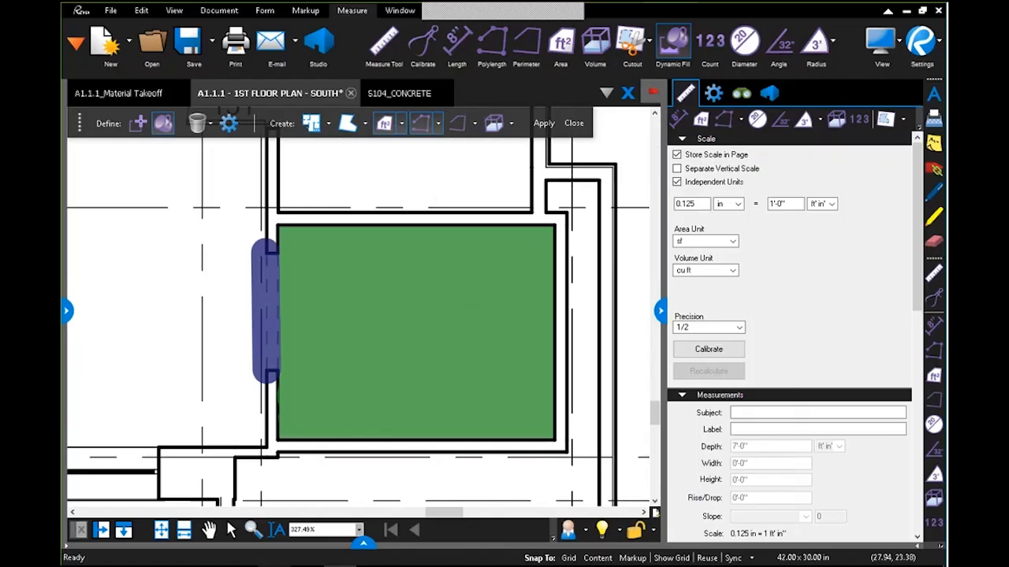
{"action": "left_click", "coordinate": [544, 125]}
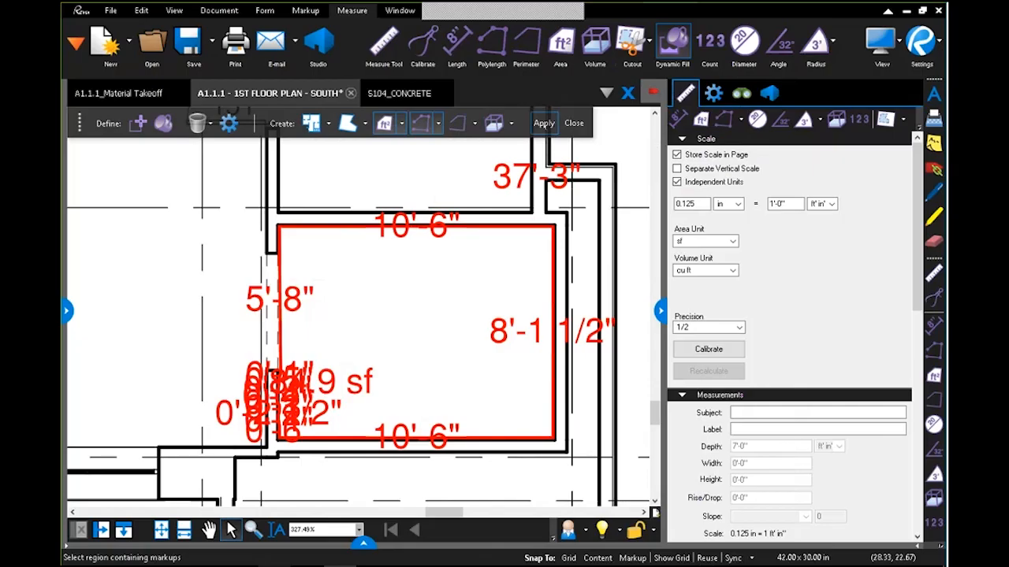
Undo the applied measurements and refill the small room with a boundary across its door opening, removing the stray fill at the corner.
{"action": "key", "text": "ctrl+z"}
{"action": "key", "text": "ctrl+z"}
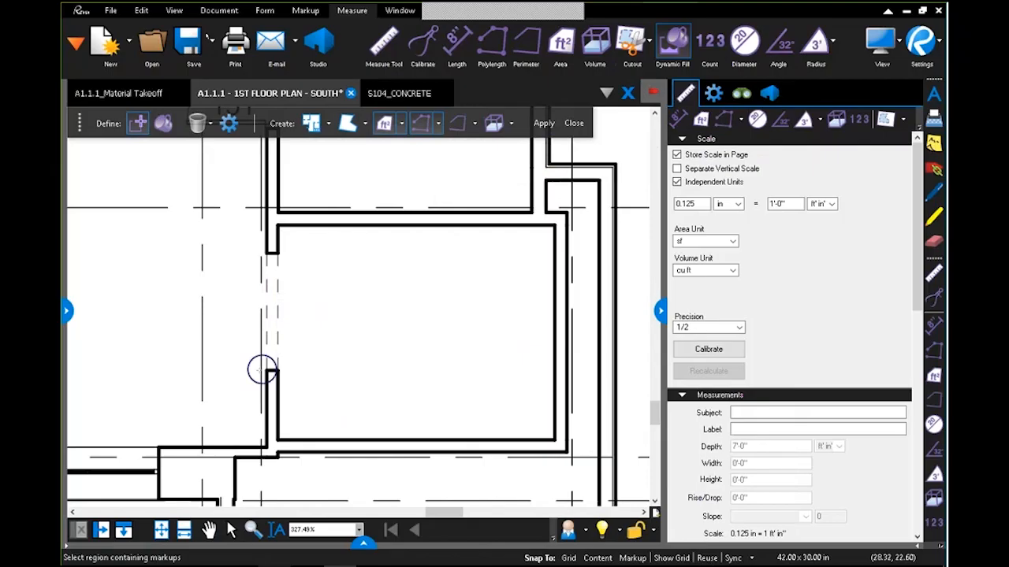
{"action": "left_click_drag", "start_coordinate": [266, 371], "coordinate": [266, 257]}
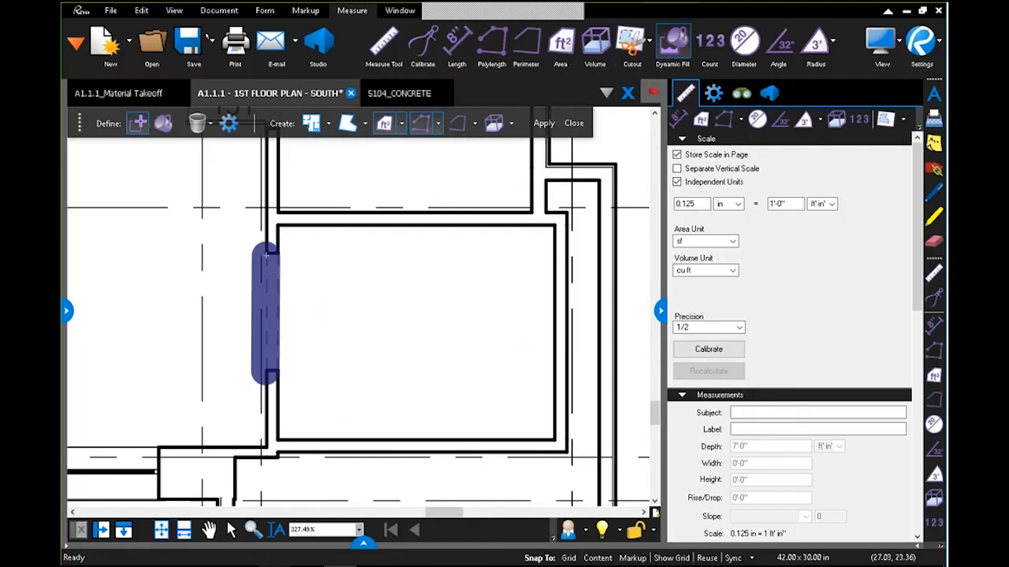
{"action": "left_click", "coordinate": [163, 124]}
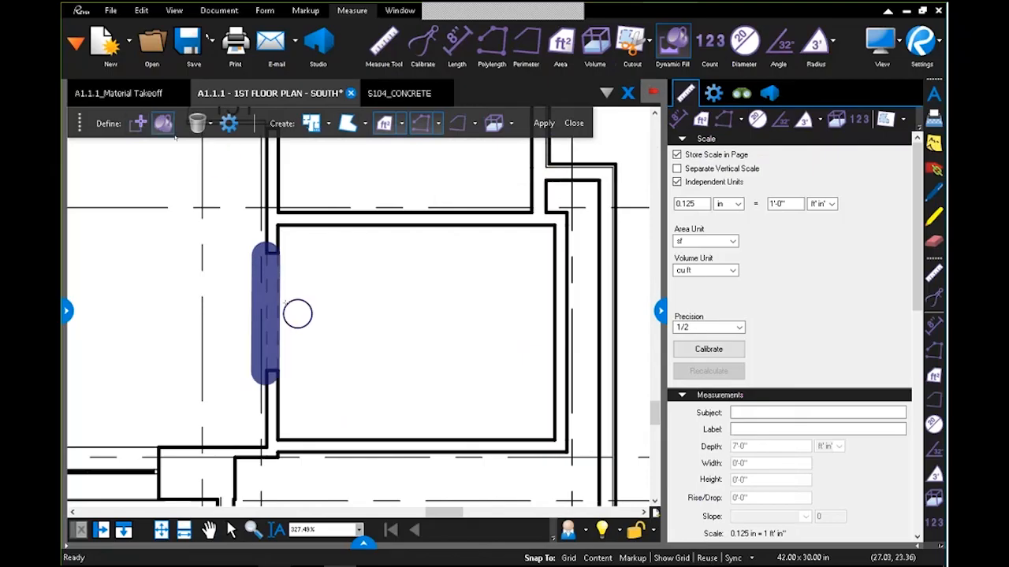
{"action": "mouse_move", "coordinate": [342, 286]}
{"action": "left_mouse_down"}
{"action": "mouse_move", "coordinate": [511, 284]}
{"action": "mouse_move", "coordinate": [341, 390]}
{"action": "mouse_move", "coordinate": [504, 396]}
{"action": "mouse_move", "coordinate": [315, 389]}
{"action": "mouse_move", "coordinate": [313, 378]}
{"action": "mouse_move", "coordinate": [295, 390]}
{"action": "mouse_move", "coordinate": [303, 421]}
{"action": "left_mouse_up"}
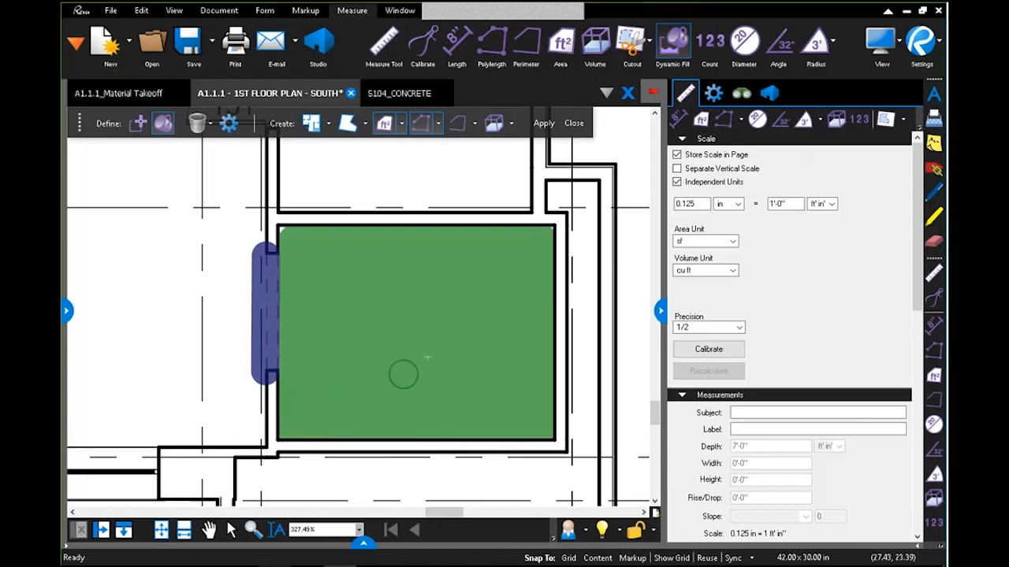
{"action": "left_click", "coordinate": [289, 241]}
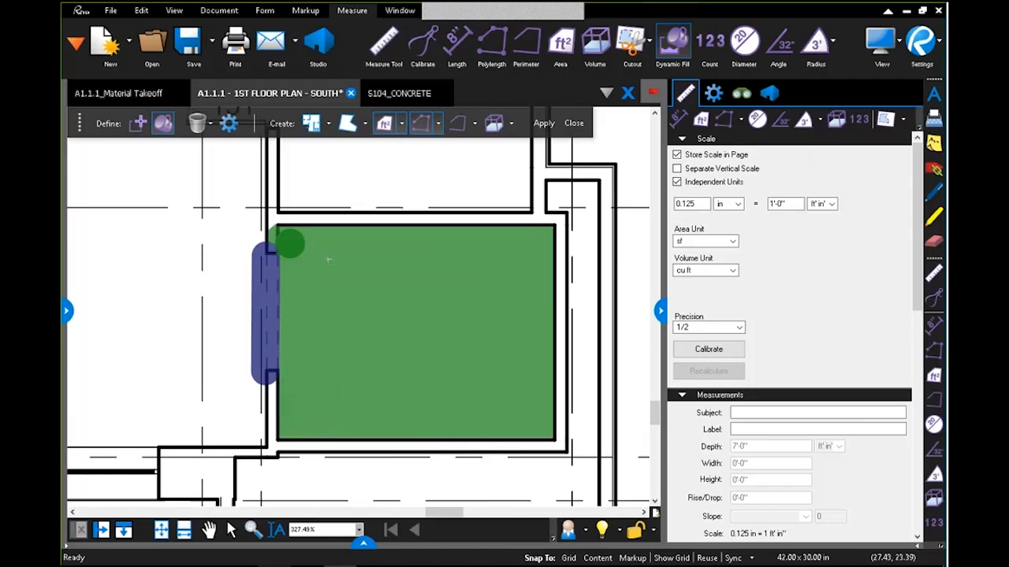
{"action": "key", "text": "ctrl+z"}
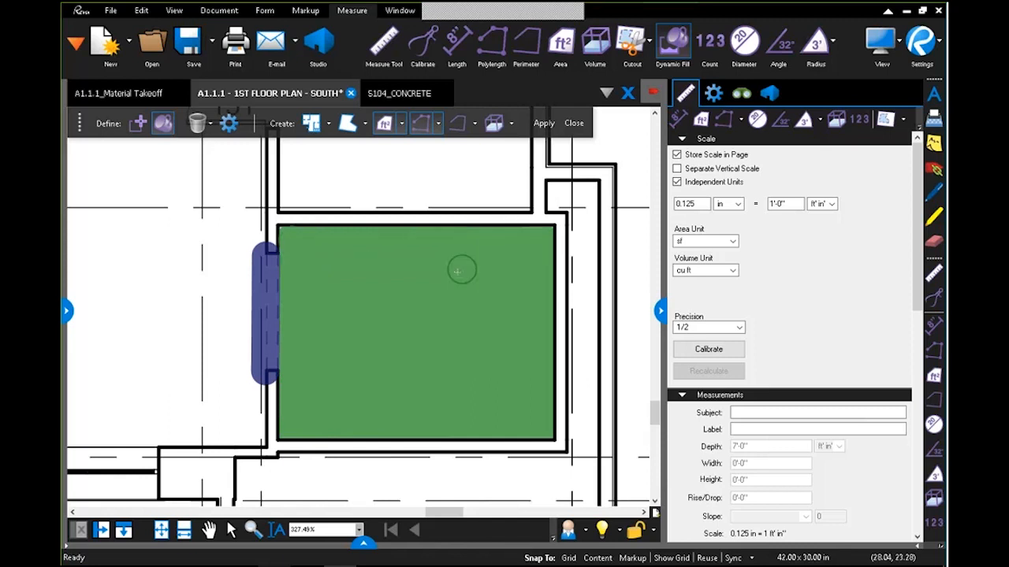
Turn off the polylength output and create the room's area with the General Measurements area tool labelled Flooring, Ceiling, Glazing.
{"action": "left_click", "coordinate": [440, 126]}
{"action": "left_click", "coordinate": [431, 164]}
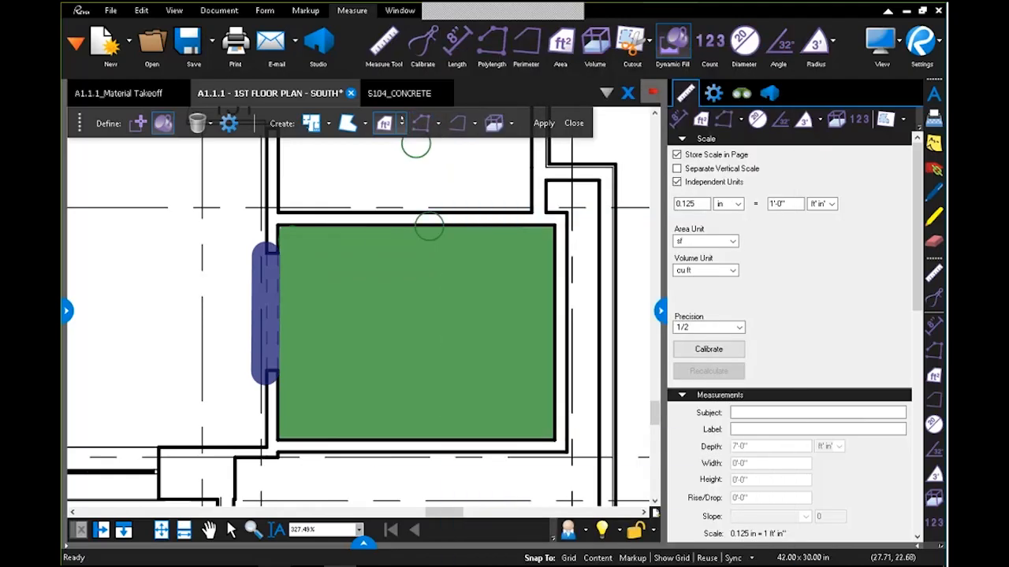
{"action": "left_click", "coordinate": [403, 124]}
{"action": "left_click", "coordinate": [408, 139]}
{"action": "left_click", "coordinate": [403, 126]}
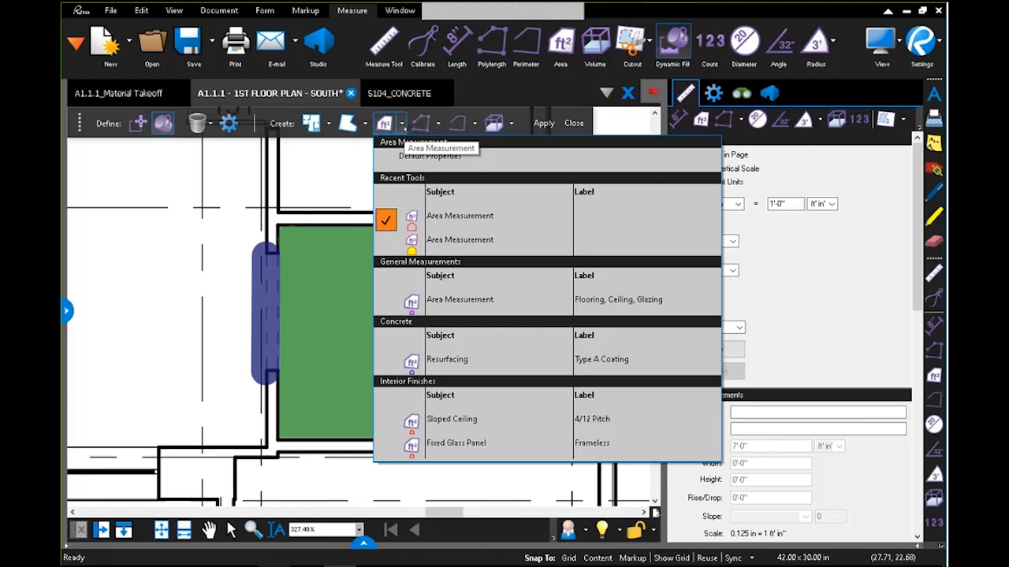
{"action": "left_click", "coordinate": [483, 300]}
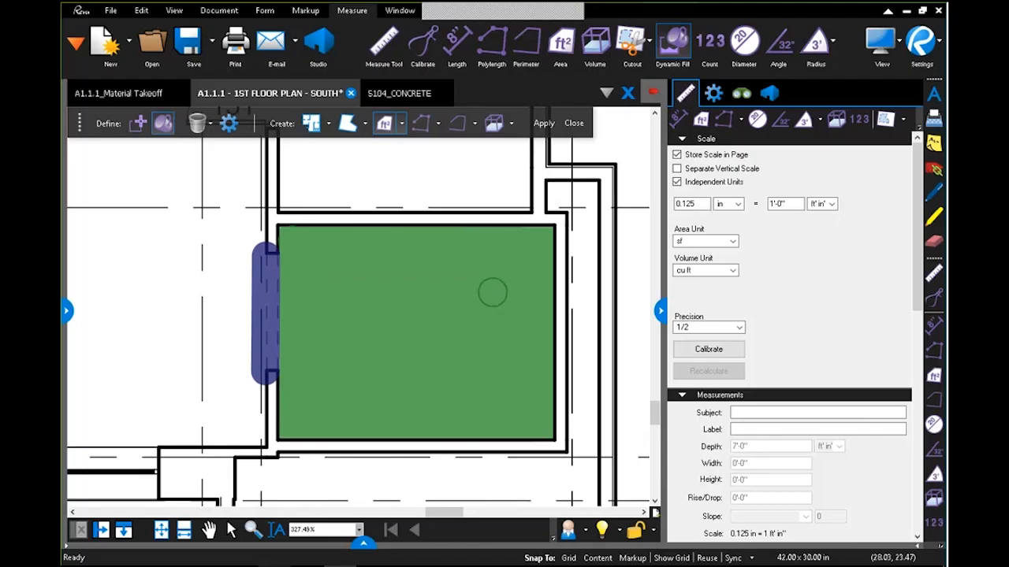
{"action": "left_click", "coordinate": [543, 122]}
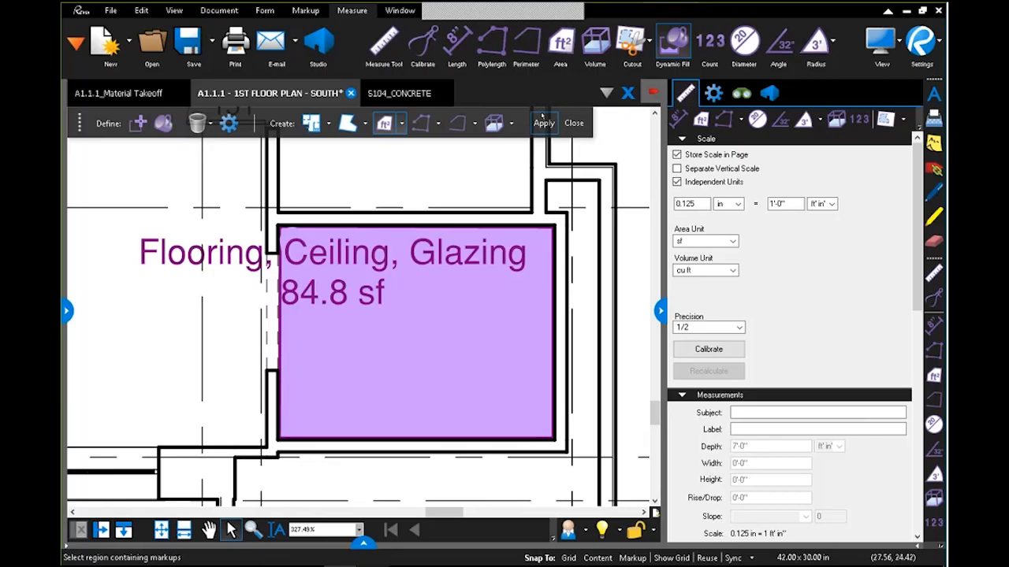
Select the Flooring, Ceiling, Glazing area measurement, check it in the markups list and delete it.
{"action": "left_click", "coordinate": [362, 544]}
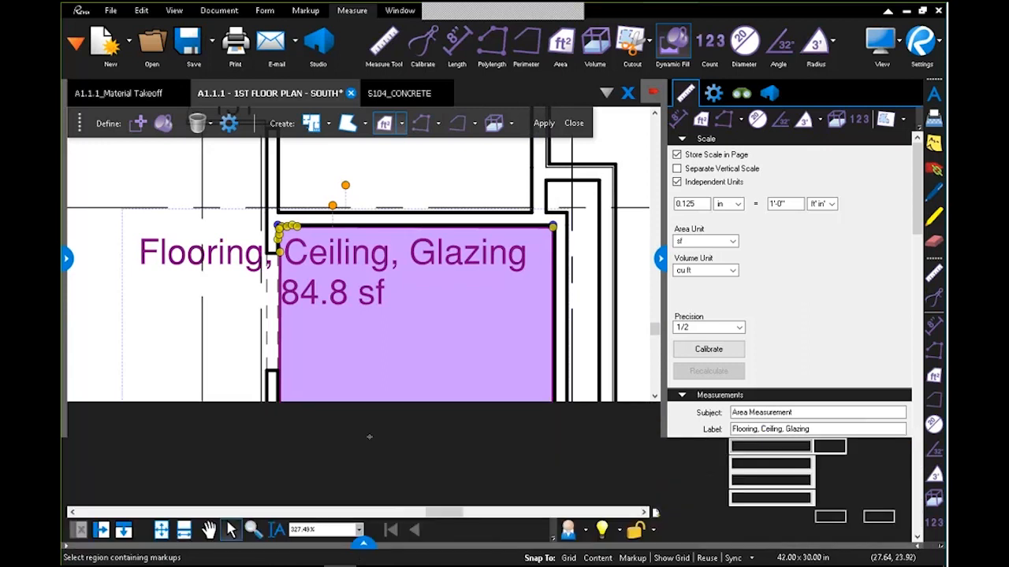
{"action": "left_click", "coordinate": [363, 437]}
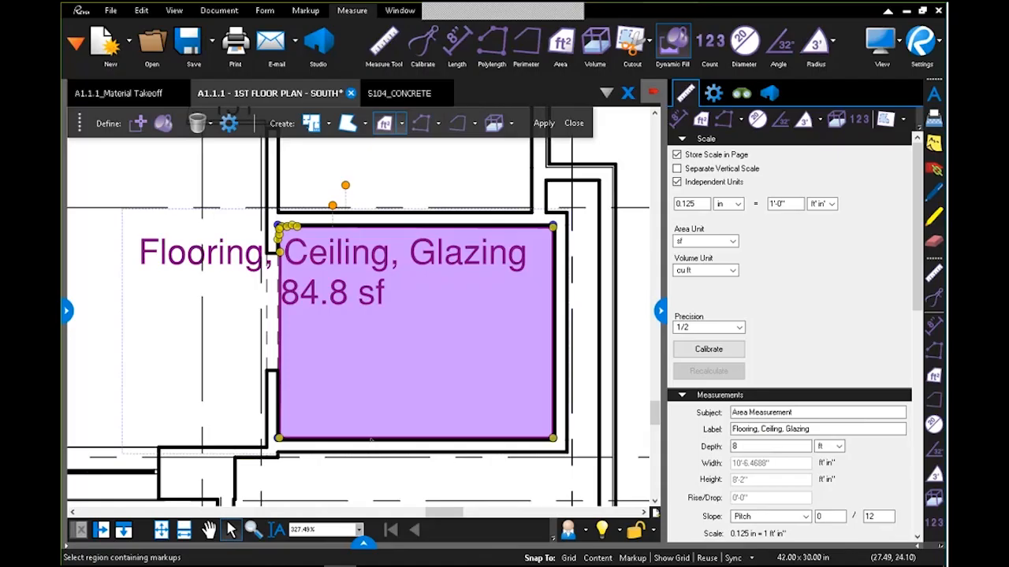
{"action": "key", "text": "Delete"}
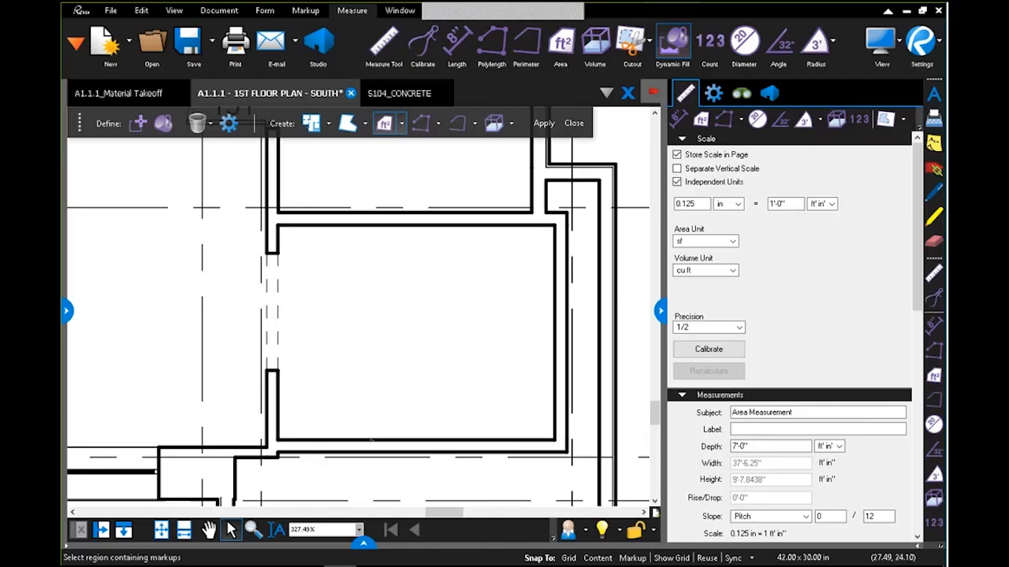
Show the Tool Chest beside the floor plan and collapse the measurement properties to widen the drawing area.
{"action": "left_click", "coordinate": [76, 42]}
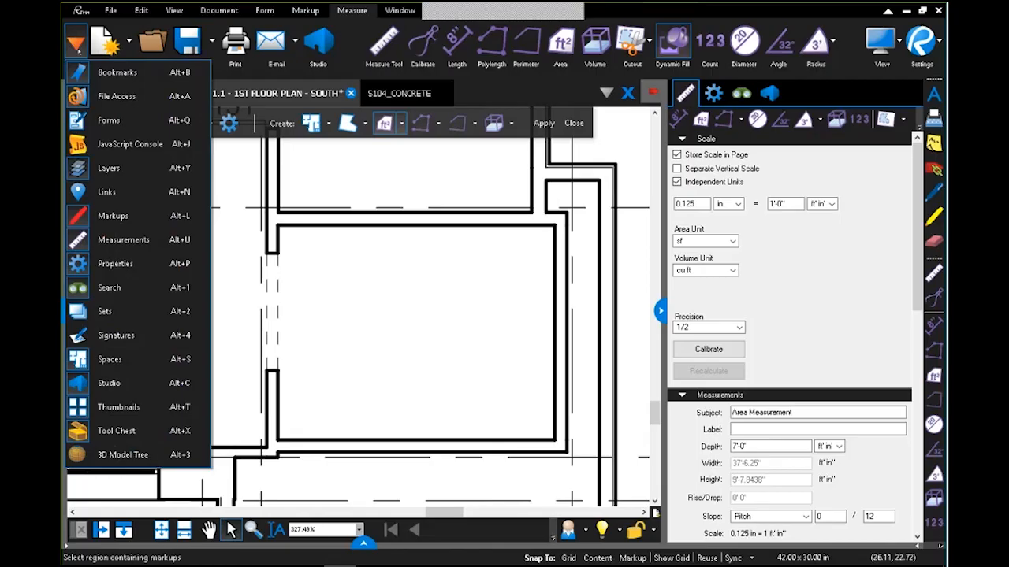
{"action": "left_click", "coordinate": [167, 431]}
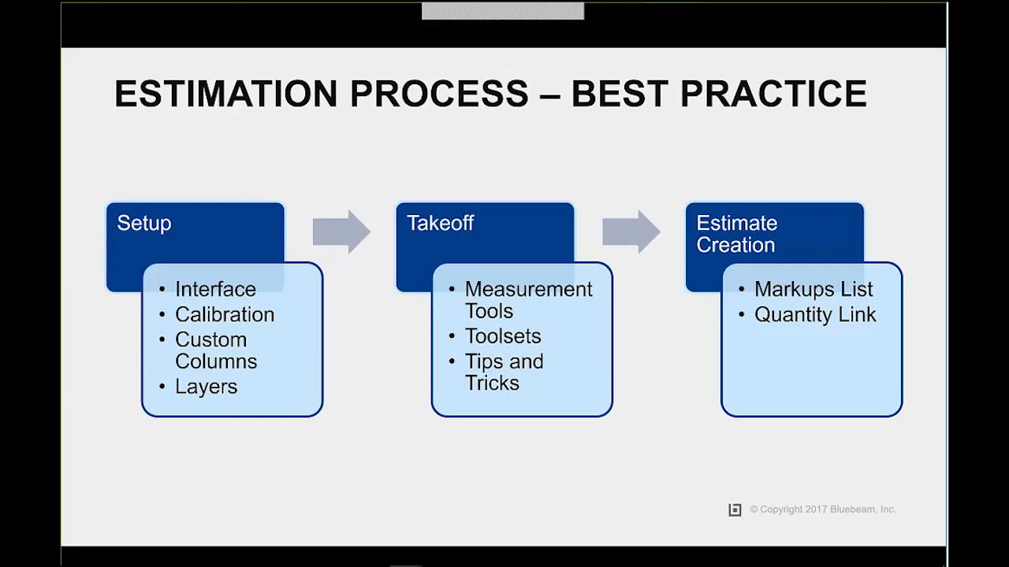
{"action": "key", "text": "alt+Tab"}
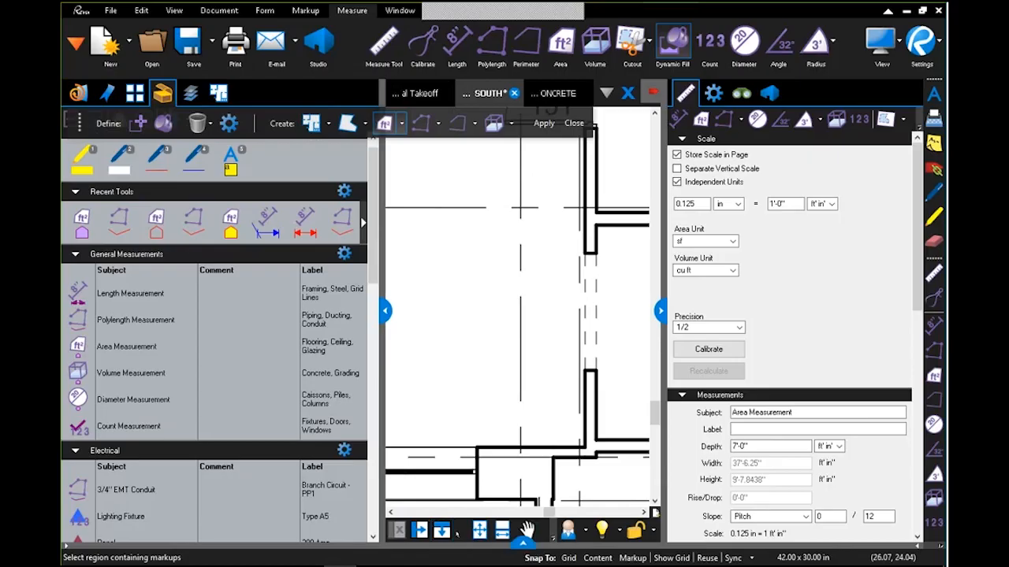
{"action": "left_click", "coordinate": [661, 311]}
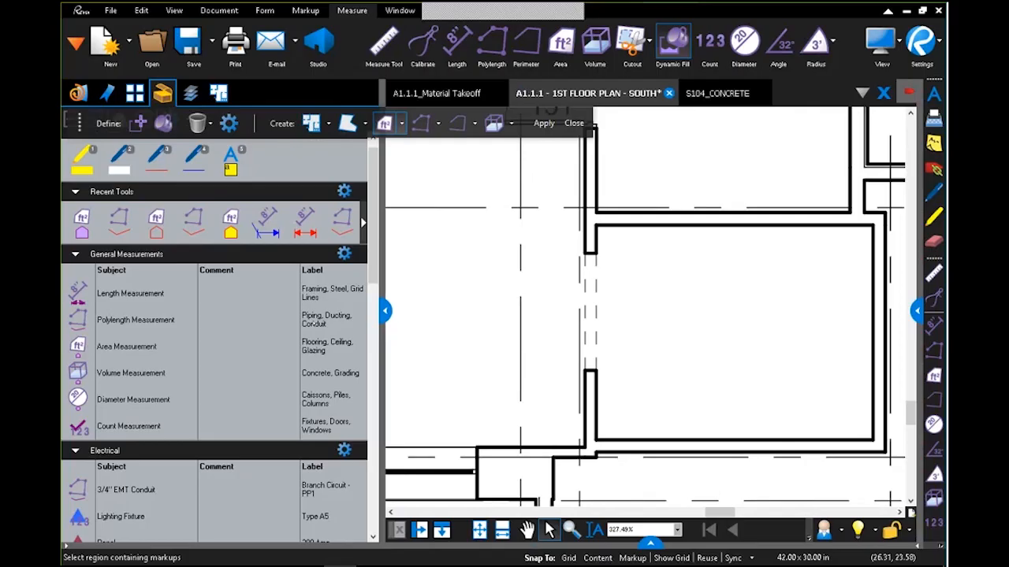
Look through the Tool Chest's tool sets from General Measurements down to Fire, Life Safety & Security and return to General Measurements.
{"action": "scroll", "coordinate": [347, 483], "scroll_direction": "down", "scroll_amount": 20}
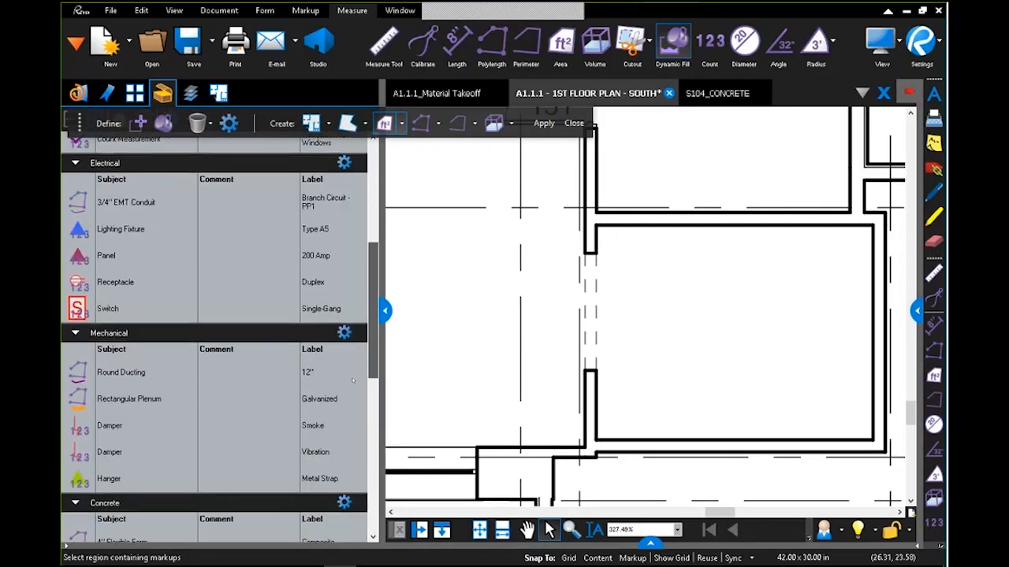
{"action": "scroll", "coordinate": [348, 482], "scroll_direction": "down", "scroll_amount": 6}
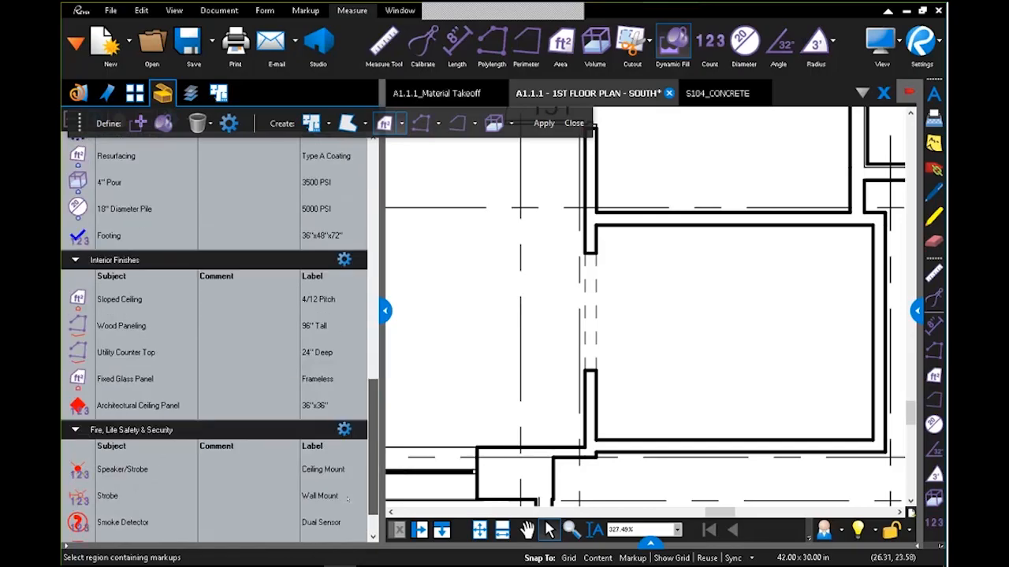
{"action": "scroll", "coordinate": [342, 492], "scroll_direction": "down", "scroll_amount": 2}
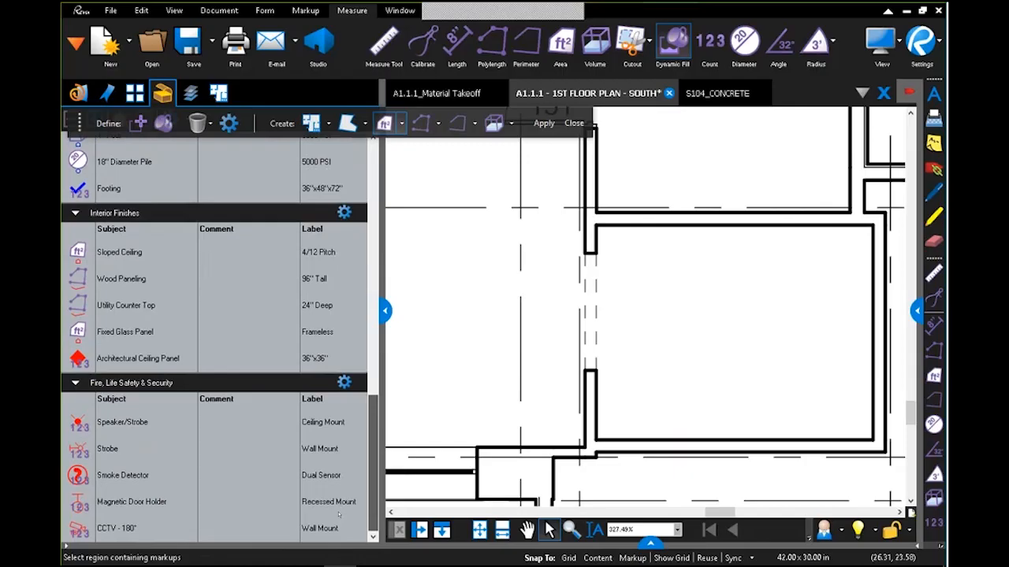
{"action": "scroll", "coordinate": [339, 514], "scroll_direction": "up", "scroll_amount": 12}
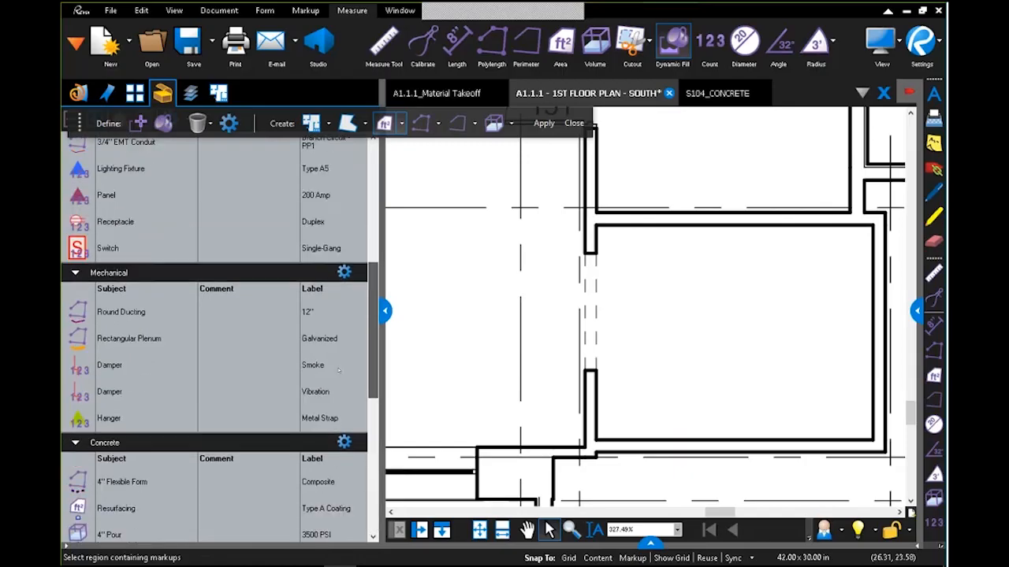
{"action": "scroll", "coordinate": [339, 370], "scroll_direction": "up", "scroll_amount": 10}
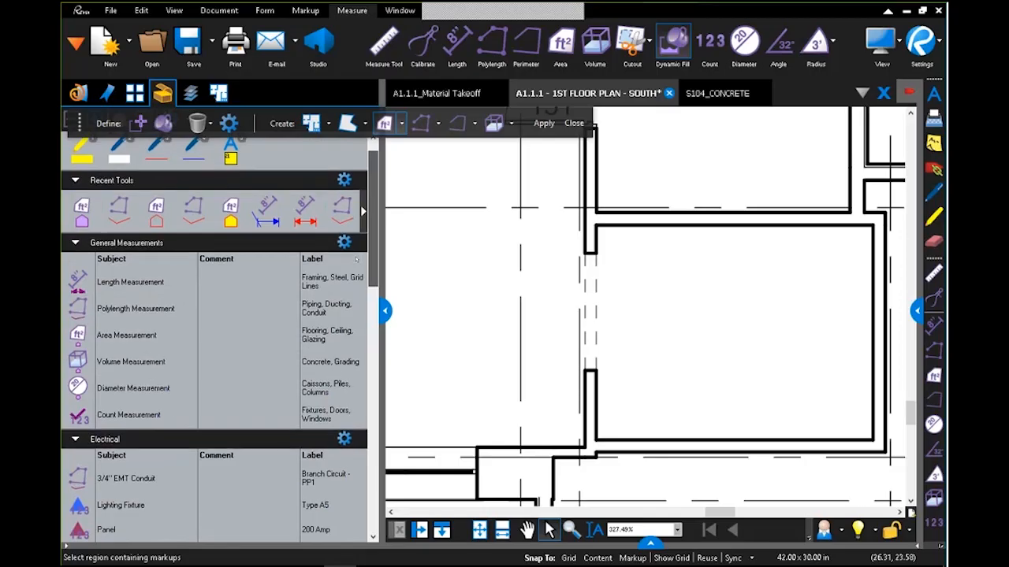
{"action": "left_click_drag", "start_coordinate": [356, 258], "coordinate": [356, 258]}
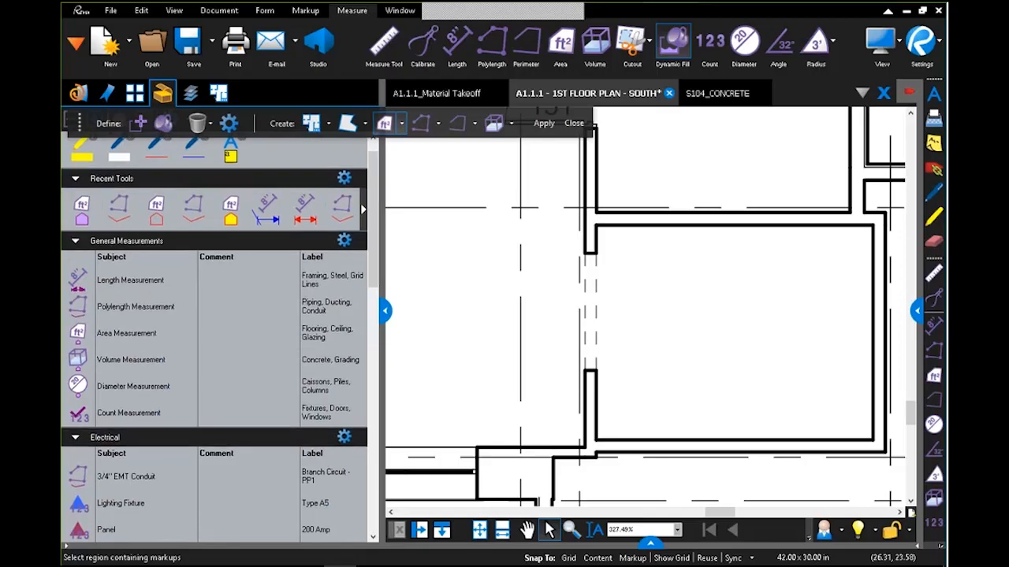
Switch the General Measurements tool set to symbol view and back to detail view, and look over the other sets' labels.
{"action": "left_click", "coordinate": [343, 240]}
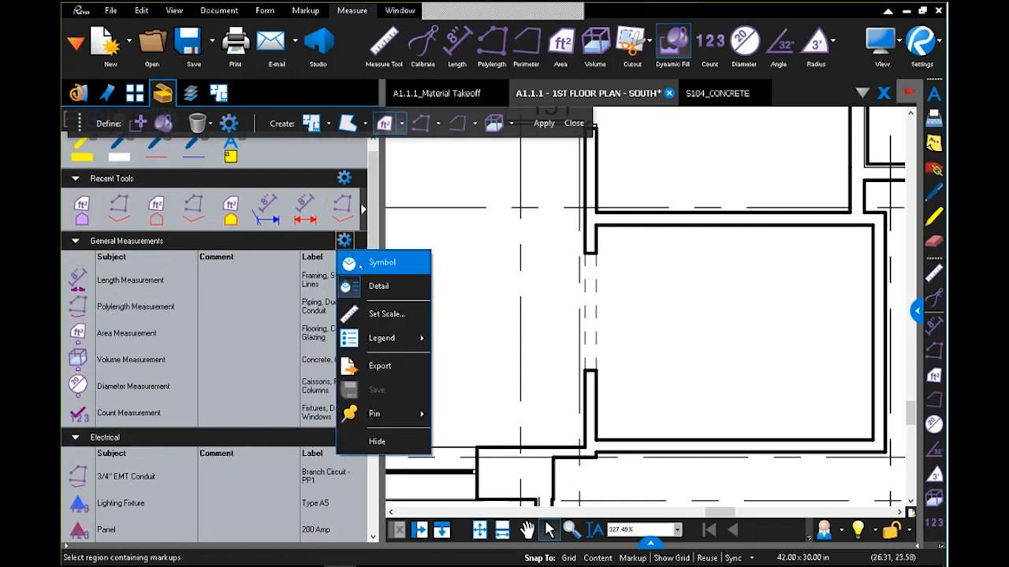
{"action": "left_click", "coordinate": [353, 262]}
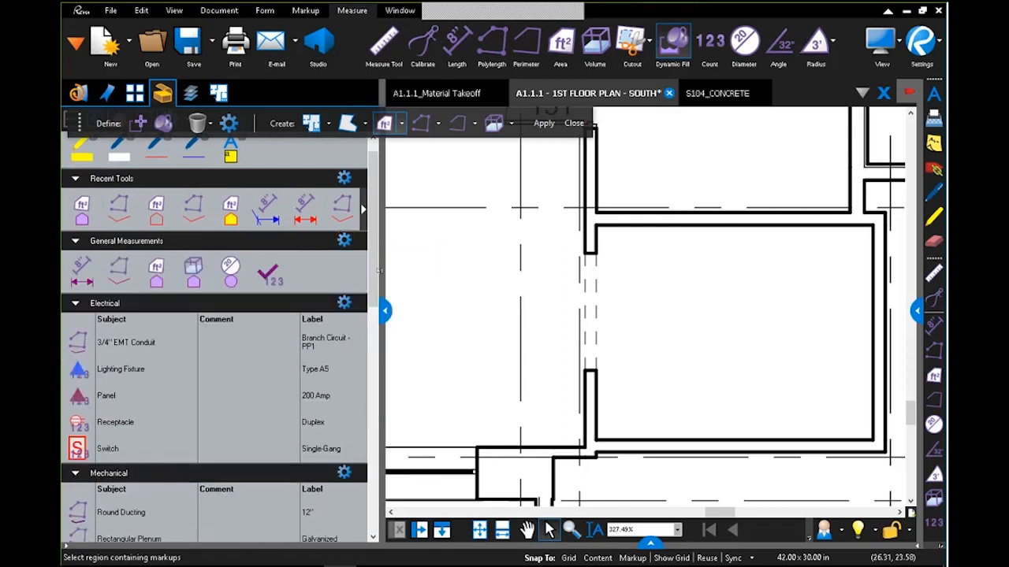
{"action": "left_click", "coordinate": [345, 240]}
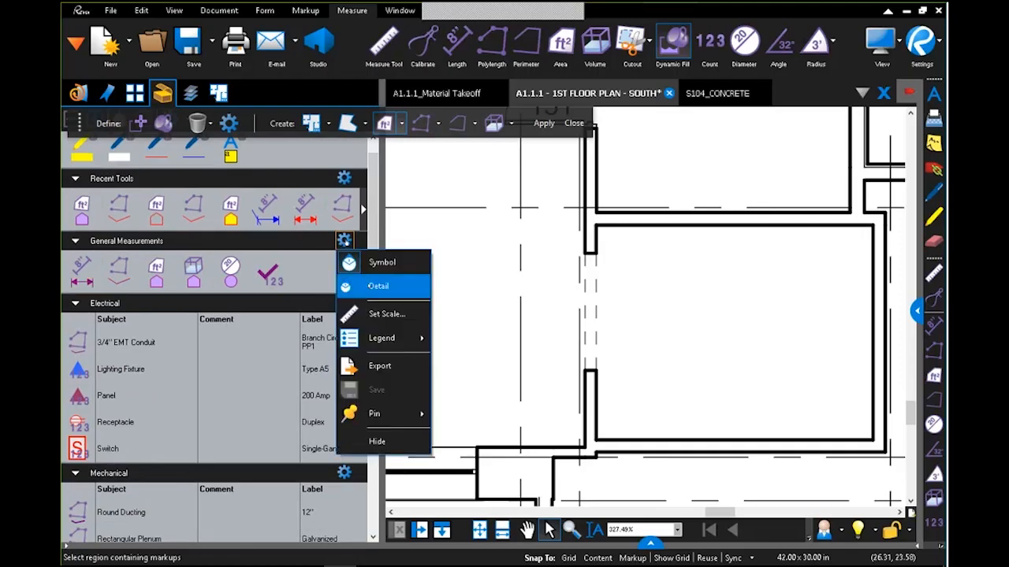
{"action": "left_click", "coordinate": [368, 286]}
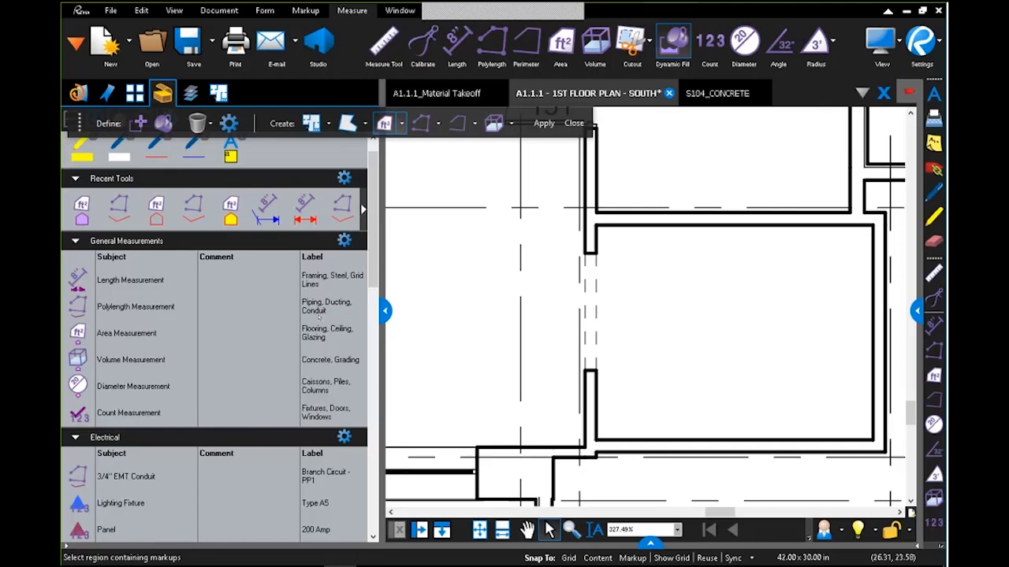
{"action": "scroll", "coordinate": [315, 344], "scroll_direction": "down", "scroll_amount": 6}
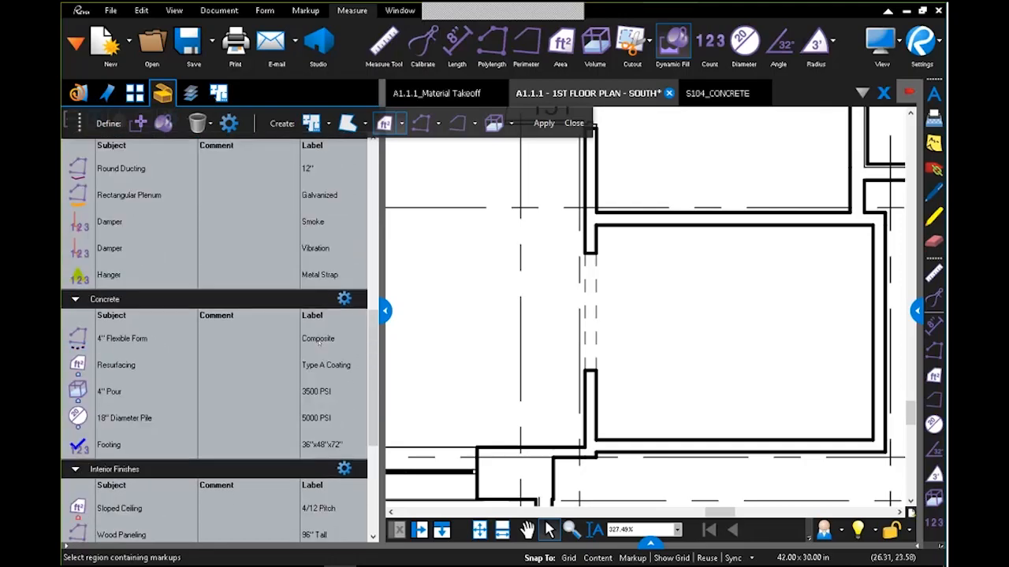
{"action": "scroll", "coordinate": [315, 345], "scroll_direction": "up", "scroll_amount": 2}
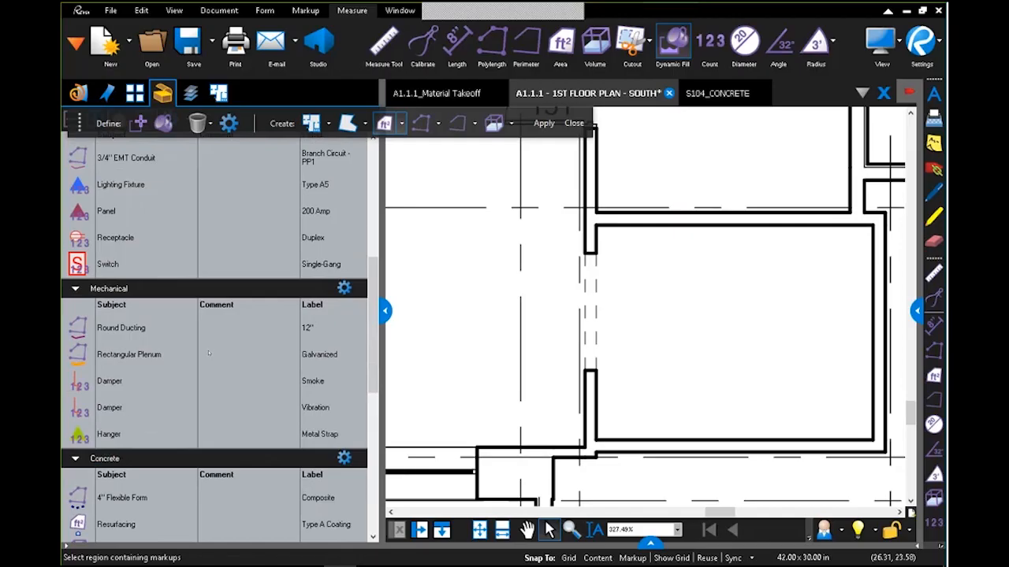
{"action": "scroll", "coordinate": [209, 353], "scroll_direction": "up", "scroll_amount": 5}
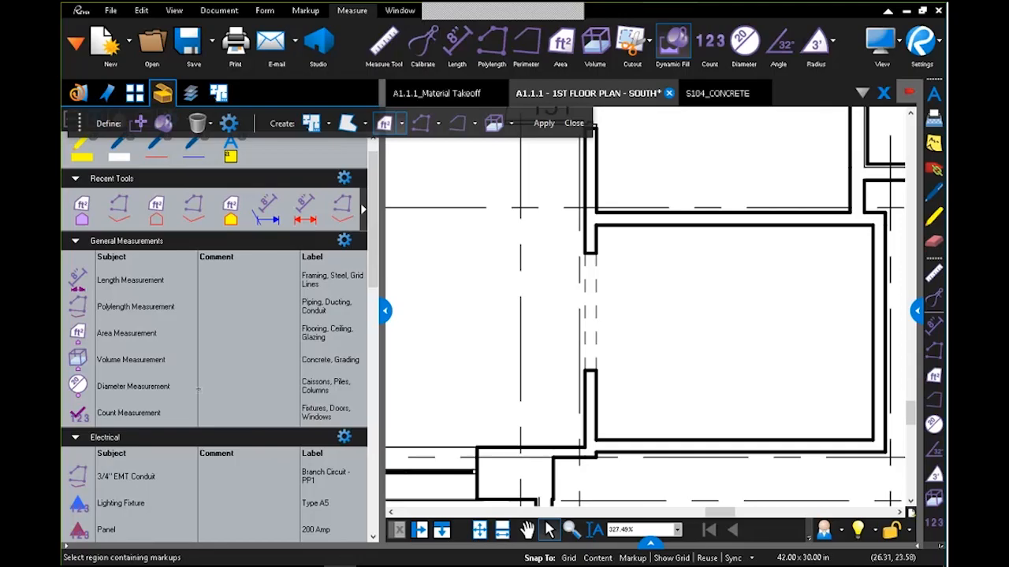
Leave Dynamic Fill and assign the selected 311 sf area measurement to the Flooring layer.
{"action": "scroll", "coordinate": [677, 334], "scroll_direction": "down", "scroll_amount": 10}
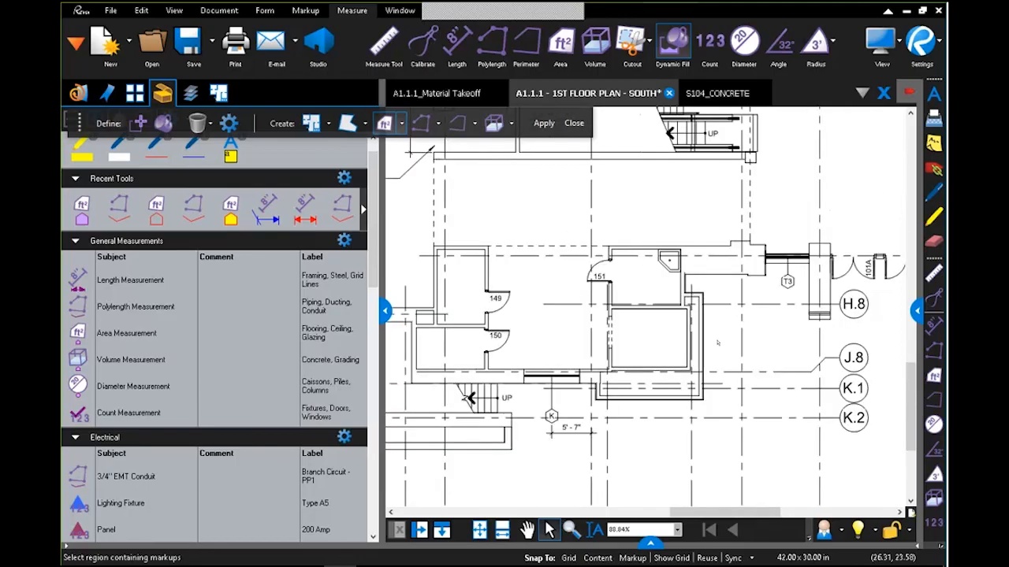
{"action": "scroll", "coordinate": [677, 334], "scroll_direction": "down", "scroll_amount": 1}
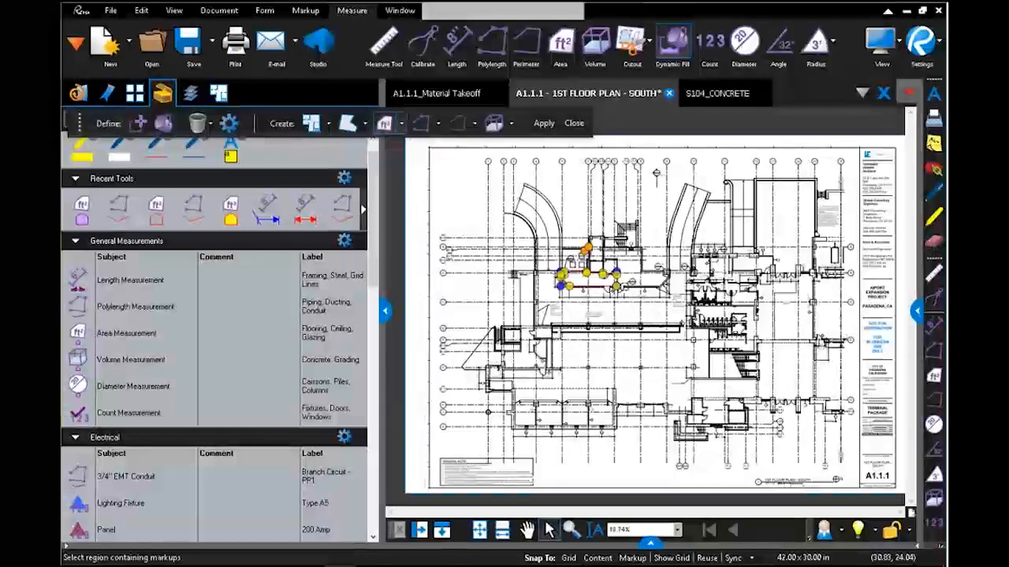
{"action": "scroll", "coordinate": [539, 264], "scroll_direction": "up", "scroll_amount": 2}
{"action": "scroll", "coordinate": [539, 264], "scroll_direction": "up", "scroll_amount": 2}
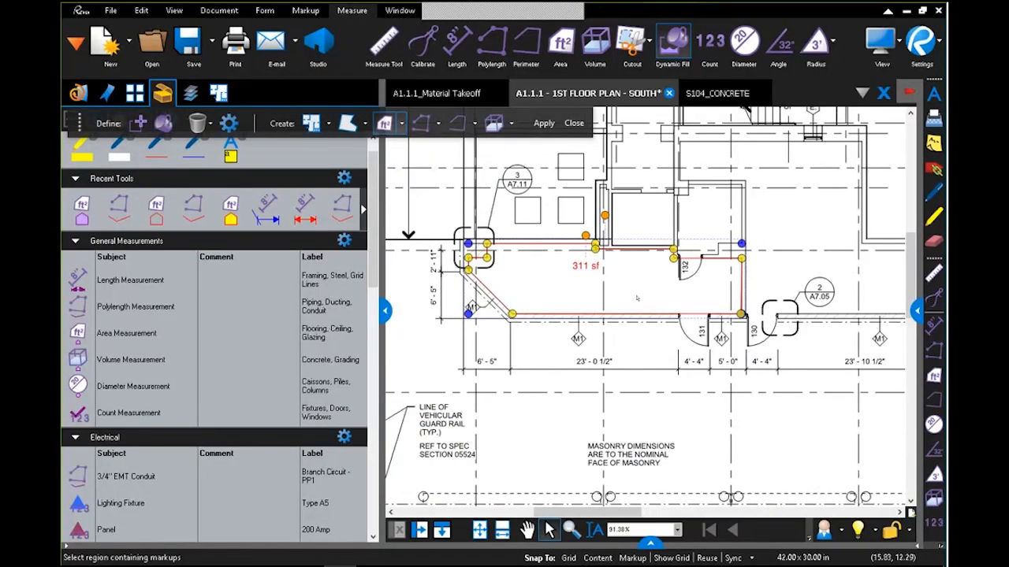
{"action": "key", "text": "Escape"}
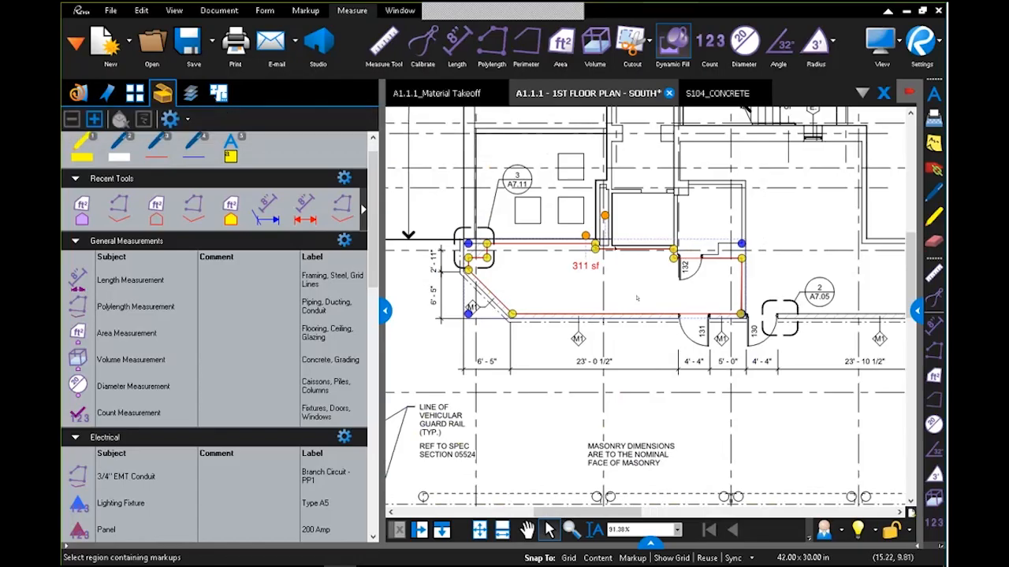
{"action": "right_click", "coordinate": [619, 251]}
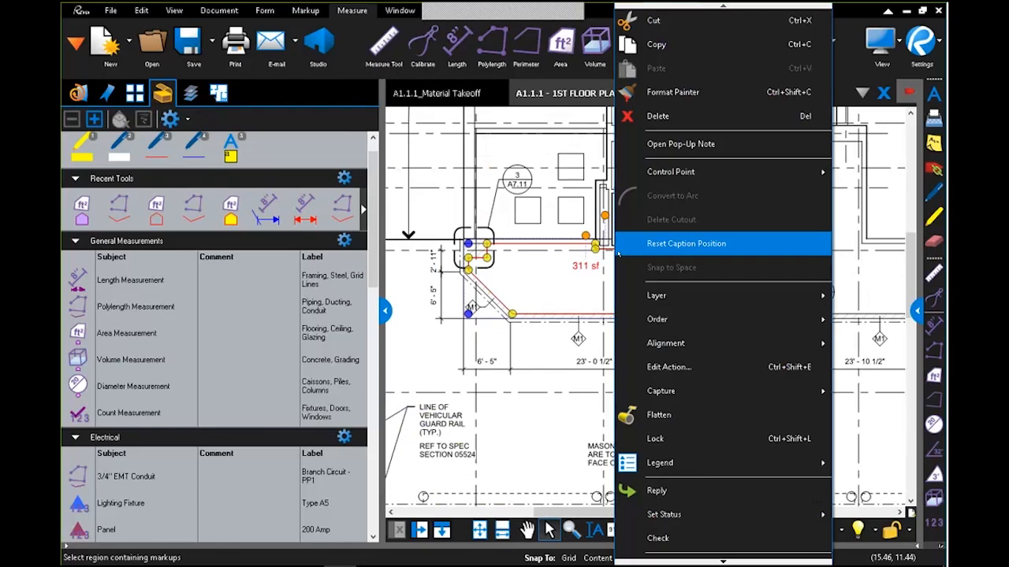
{"action": "mouse_move", "coordinate": [656, 294]}
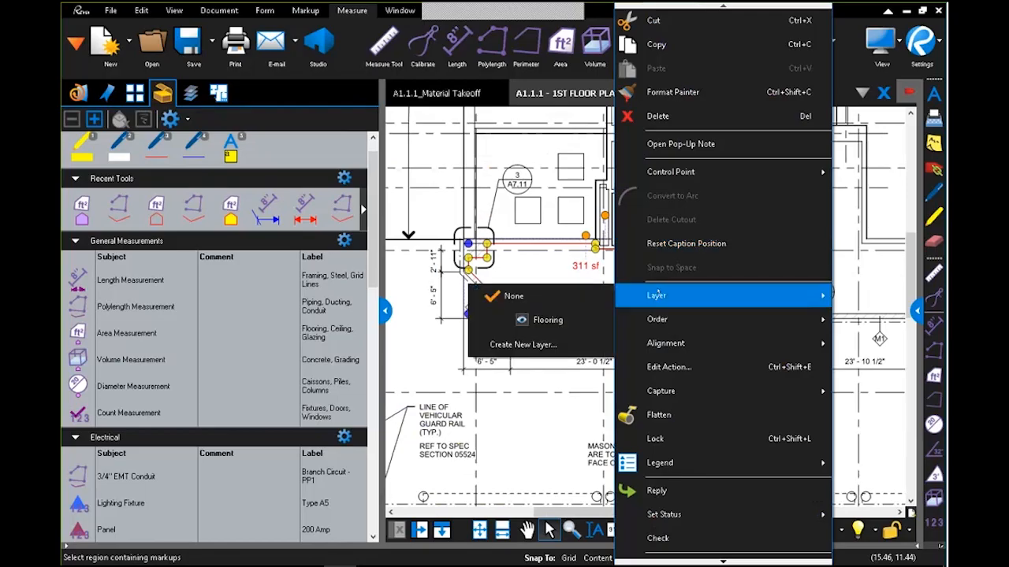
{"action": "left_click", "coordinate": [581, 320]}
Show the drawing's layers and toggle the Flooring layer's visibility off and on, ending with it hidden.
{"action": "left_click", "coordinate": [75, 43]}
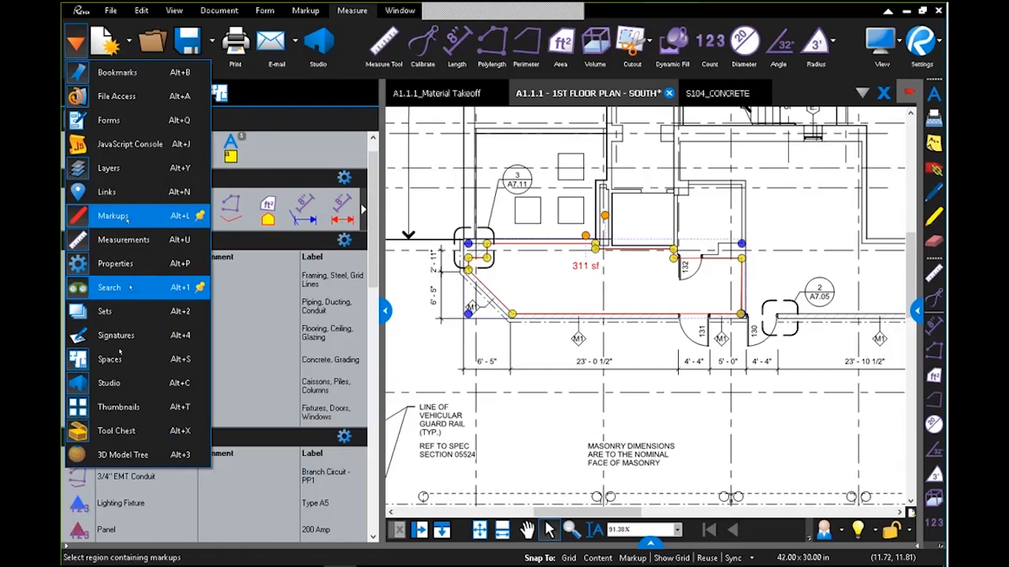
{"action": "left_click", "coordinate": [111, 167]}
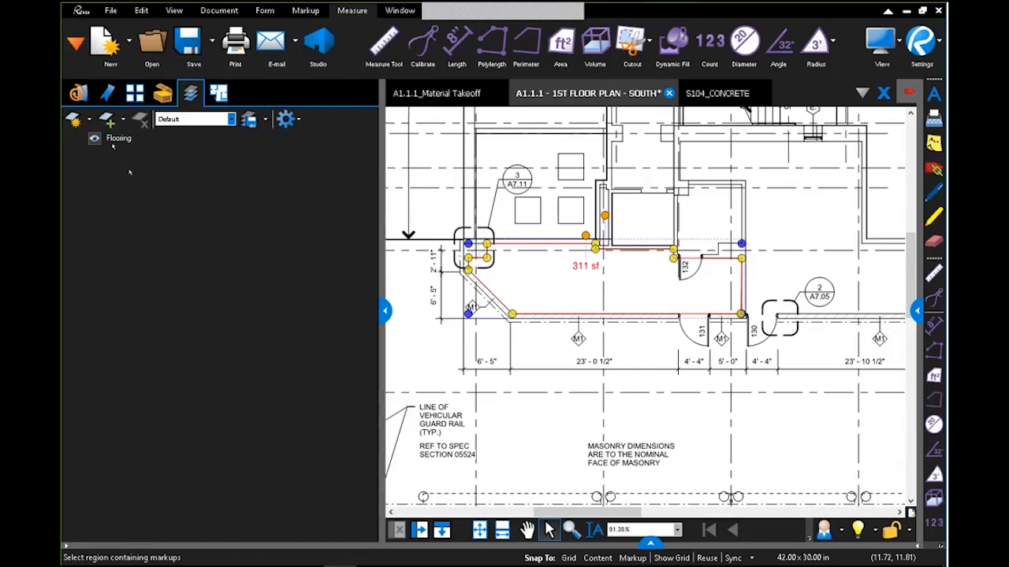
{"action": "left_click", "coordinate": [95, 139]}
{"action": "left_click", "coordinate": [95, 140]}
{"action": "left_click", "coordinate": [95, 140]}
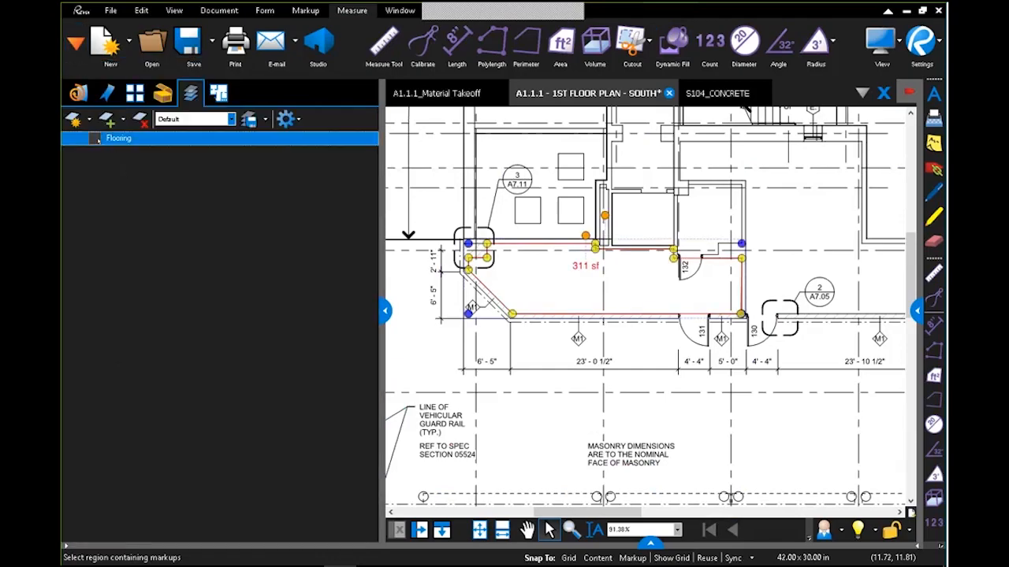
{"action": "left_click", "coordinate": [95, 140]}
{"action": "left_click", "coordinate": [95, 140]}
{"action": "left_click", "coordinate": [95, 140]}
{"action": "left_click", "coordinate": [95, 140]}
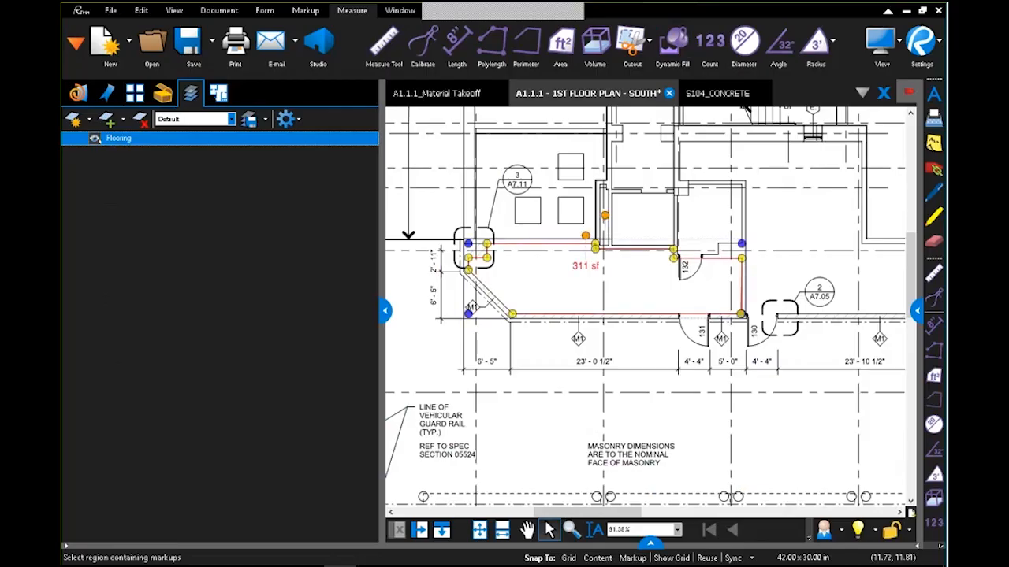
{"action": "left_click", "coordinate": [95, 139]}
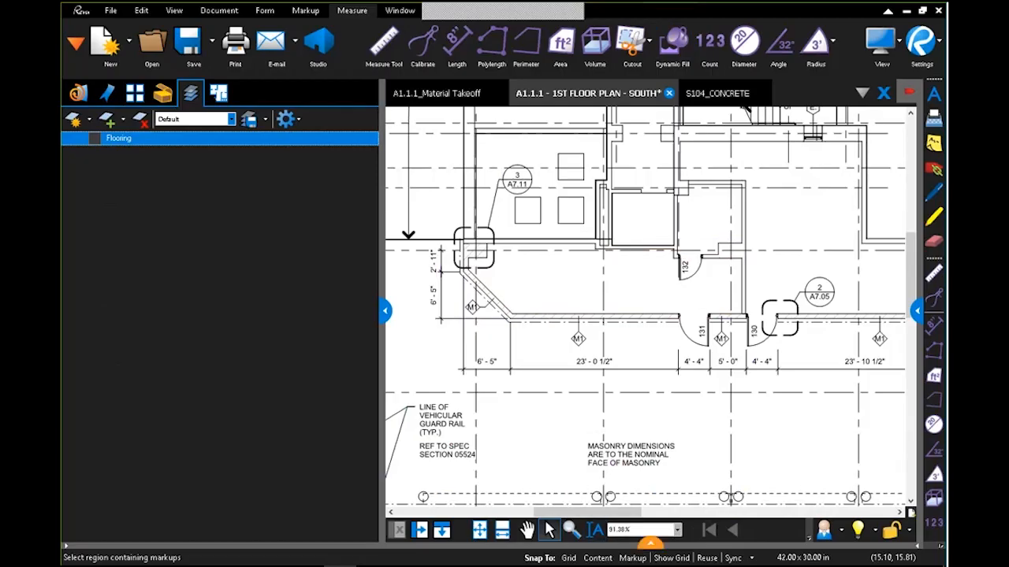
Check the Flooring area measurement in the enlarged markups list, close the list and return to the Electrical tools in the Tool Chest.
{"action": "left_click", "coordinate": [650, 544]}
{"action": "left_click_drag", "start_coordinate": [629, 484], "coordinate": [629, 317]}
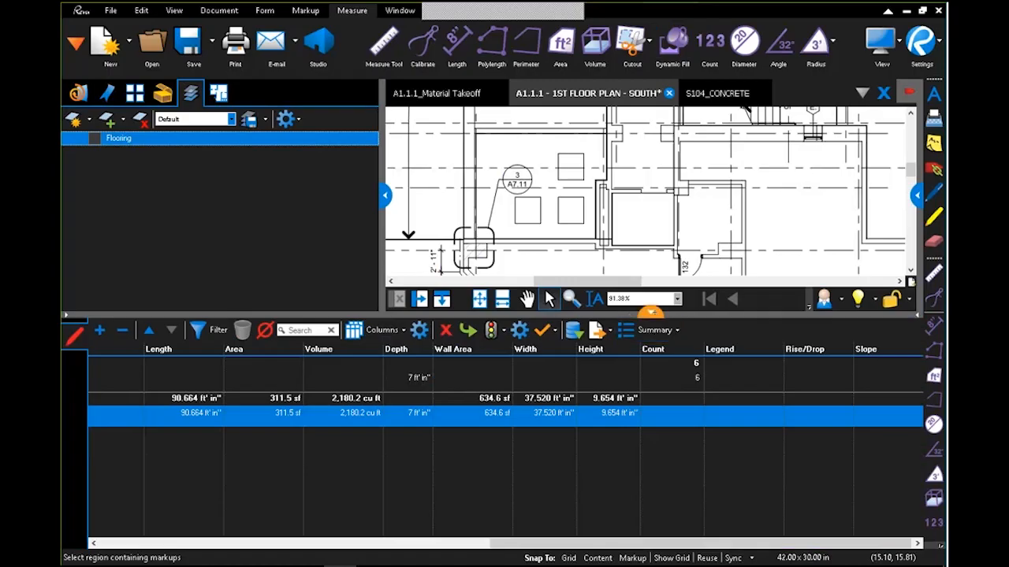
{"action": "left_click", "coordinate": [650, 312]}
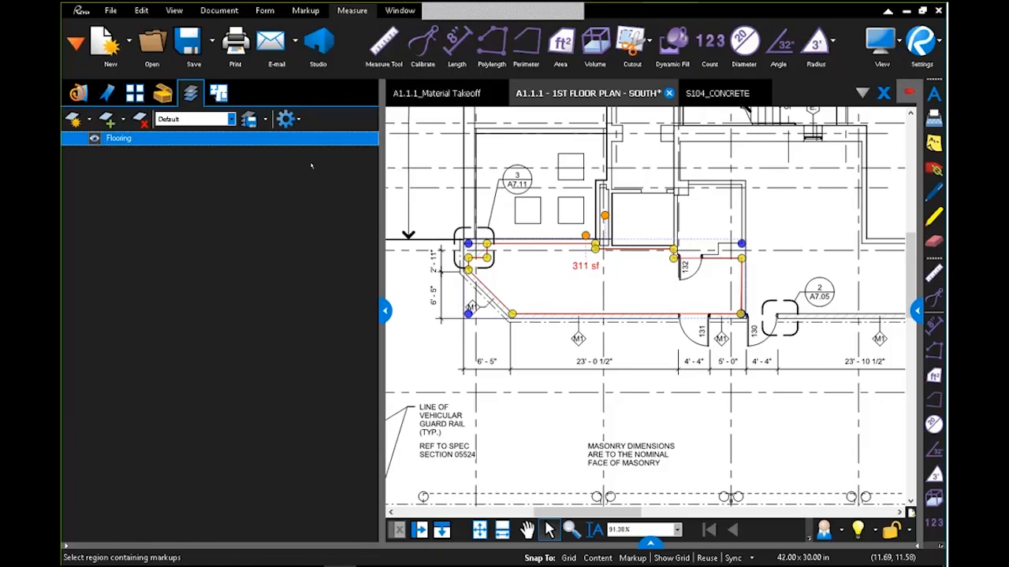
{"action": "left_click", "coordinate": [162, 93]}
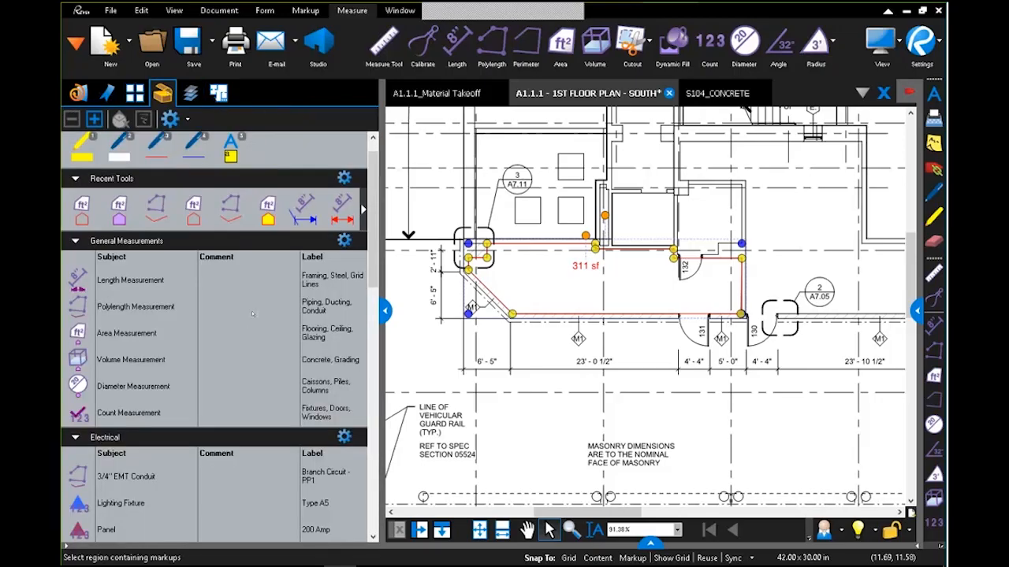
{"action": "scroll", "coordinate": [260, 317], "scroll_direction": "down", "scroll_amount": 3}
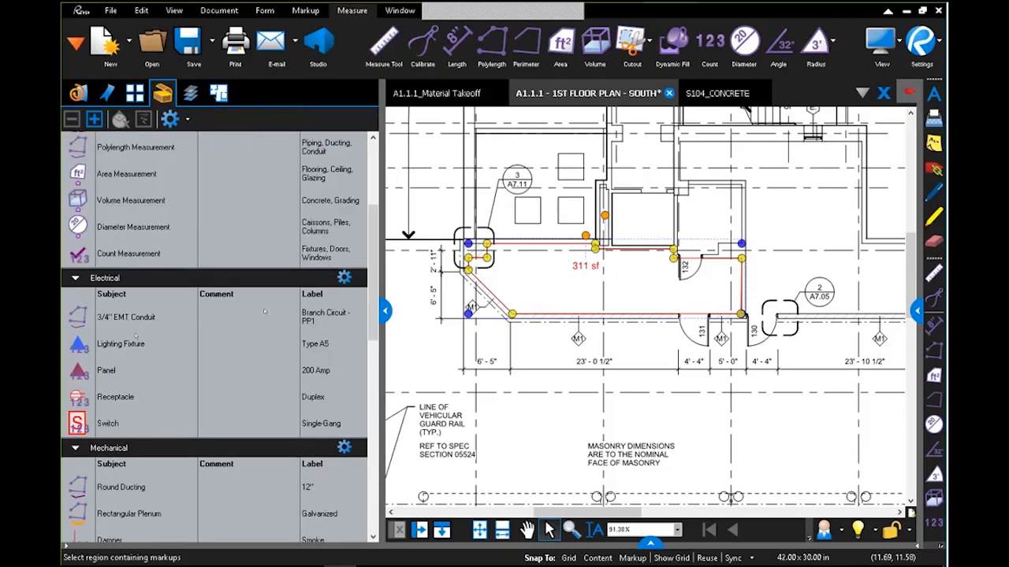
Switch the 3/4" EMT Conduit tool from drawing mode to placing a copy of the stored markup, and cancel the placement.
{"action": "right_click", "coordinate": [81, 314]}
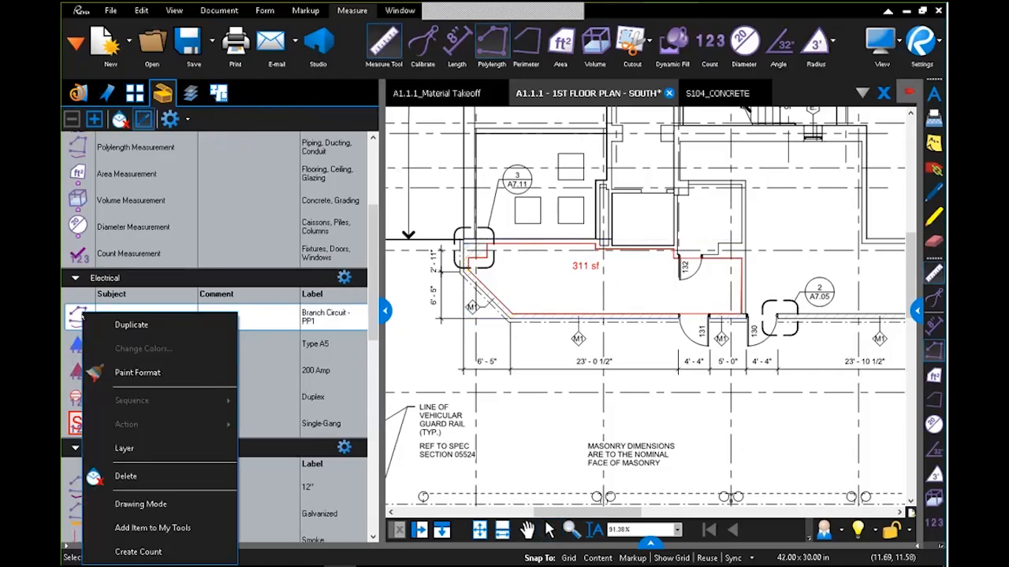
{"action": "double_click", "coordinate": [78, 317]}
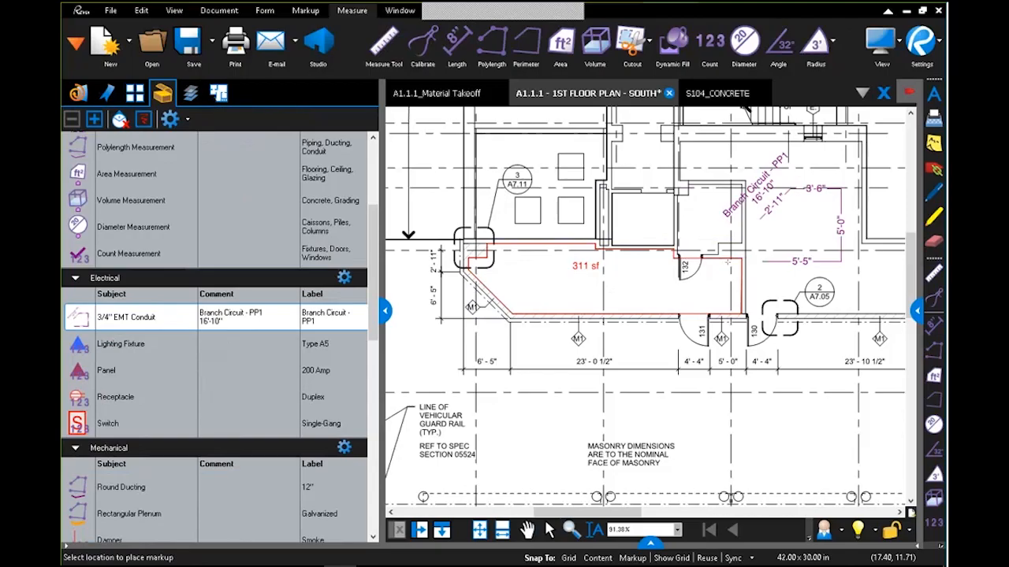
{"action": "key", "text": "Escape"}
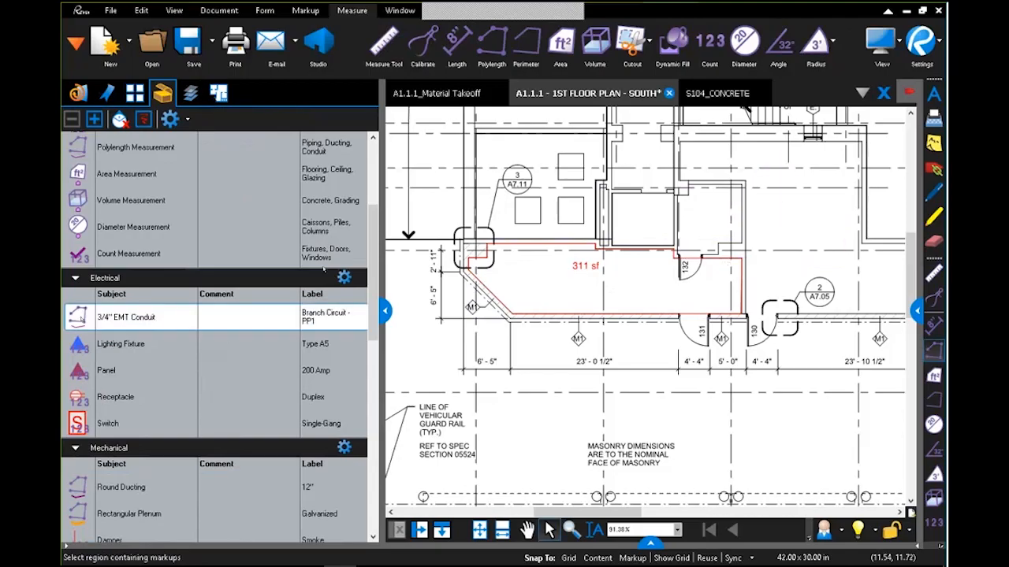
Draw a three-segment 3/4" EMT Conduit run of about 18'-8", 13'-7" and 15'-4" through the room beside the 311 sf area.
{"action": "left_click", "coordinate": [82, 319]}
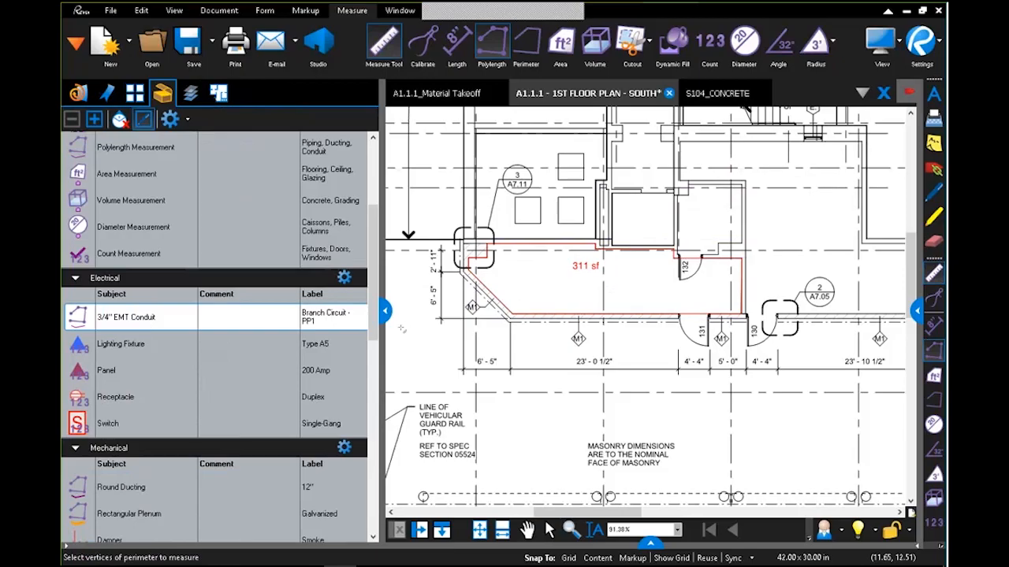
{"action": "scroll", "coordinate": [465, 307], "scroll_direction": "down", "scroll_amount": 1}
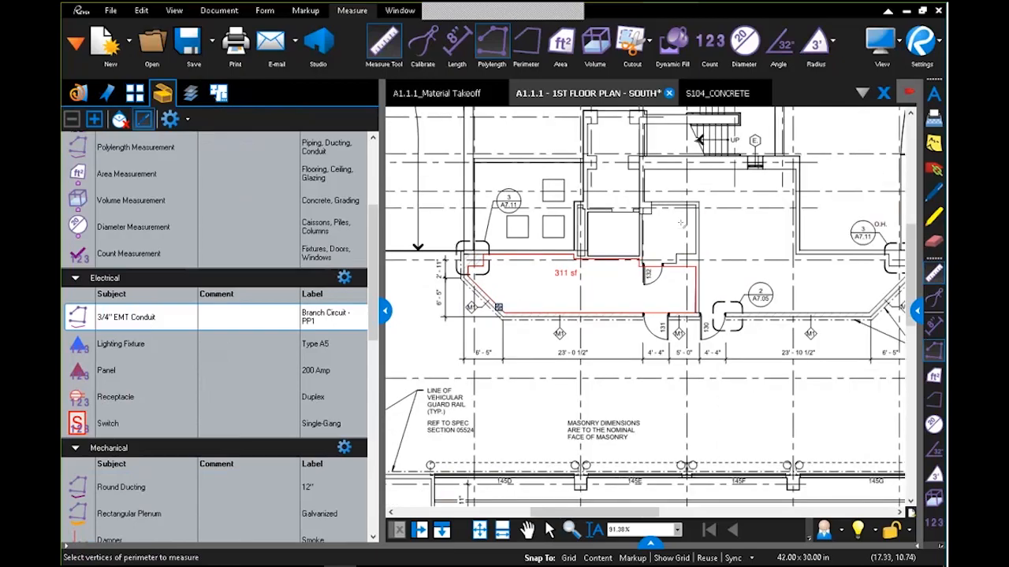
{"action": "scroll", "coordinate": [475, 180], "scroll_direction": "right", "scroll_amount": 3}
{"action": "left_click", "coordinate": [474, 179]}
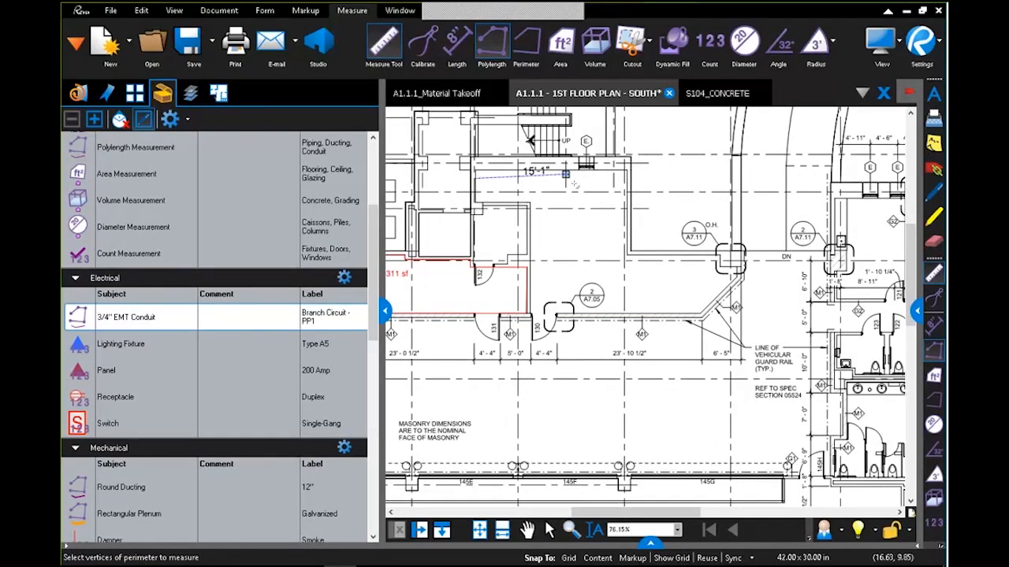
{"action": "left_click", "coordinate": [589, 180]}
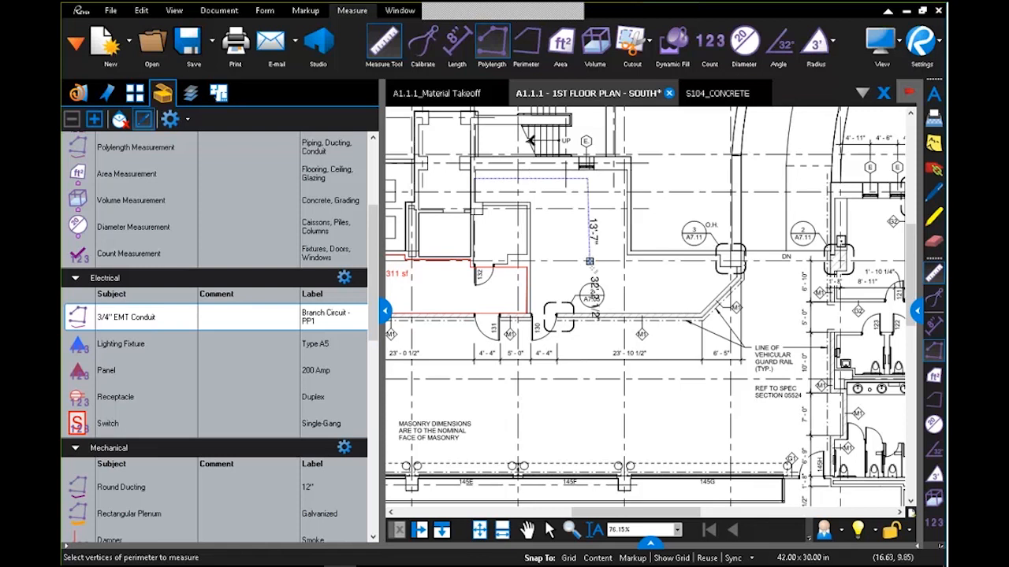
{"action": "left_click", "coordinate": [587, 260]}
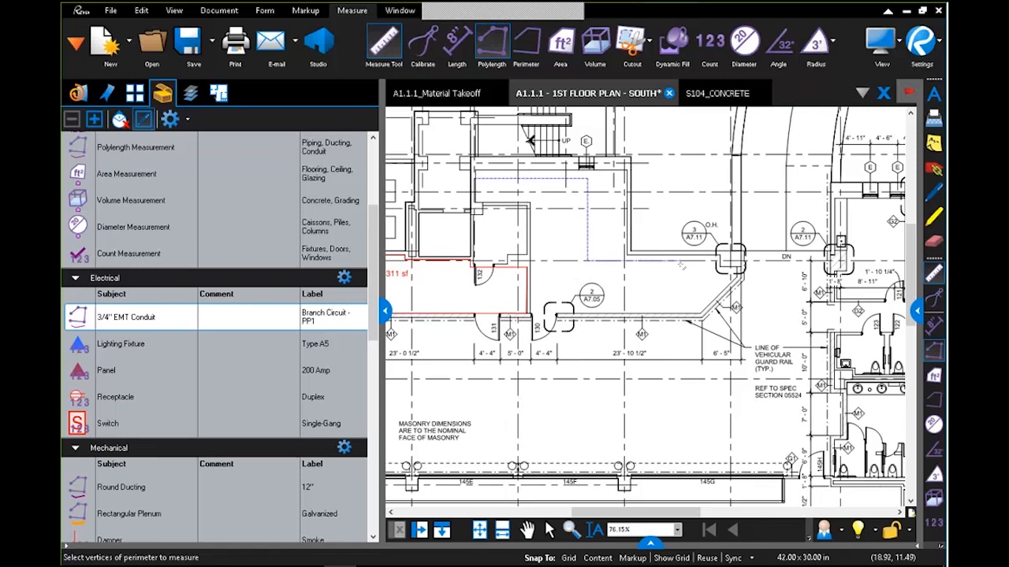
{"action": "scroll", "coordinate": [639, 260], "scroll_direction": "up", "scroll_amount": 2}
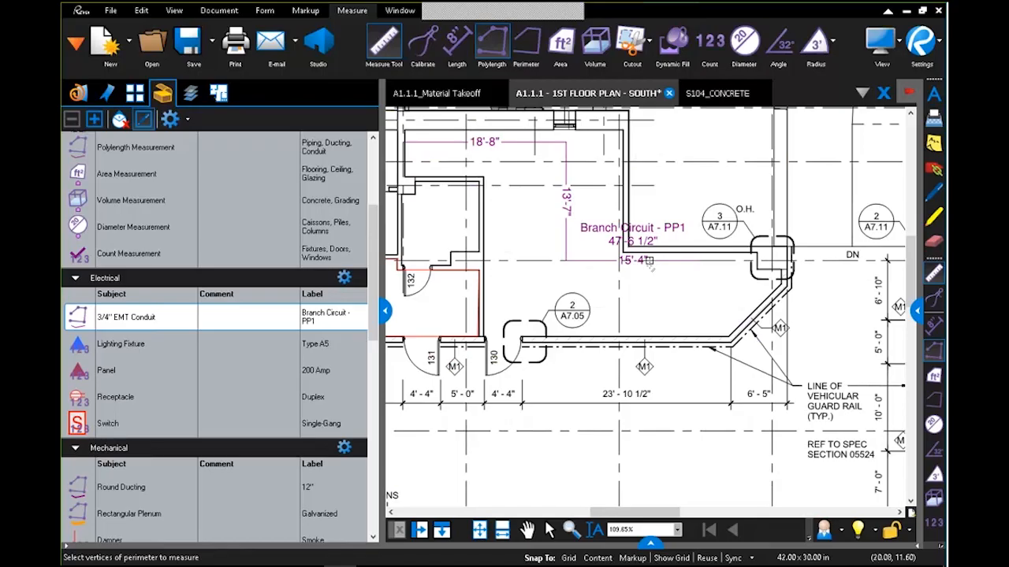
{"action": "left_click_drag", "start_coordinate": [648, 263], "coordinate": [730, 318]}
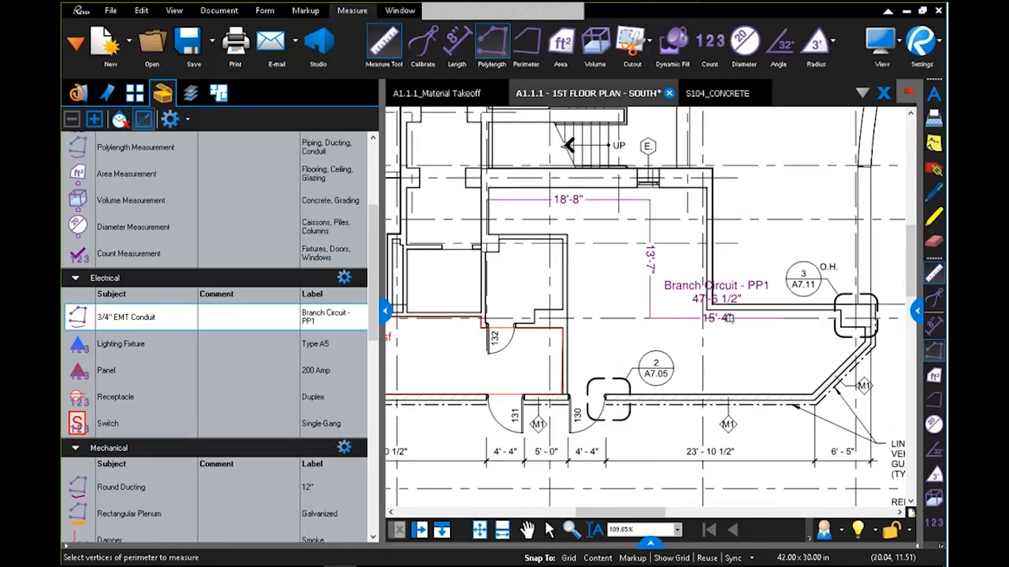
Leave the conduit tool and delete the Branch Circuit - PP1 conduit run from the plan.
{"action": "key", "text": "Escape"}
{"action": "left_click", "coordinate": [686, 290]}
{"action": "key", "text": "Delete"}
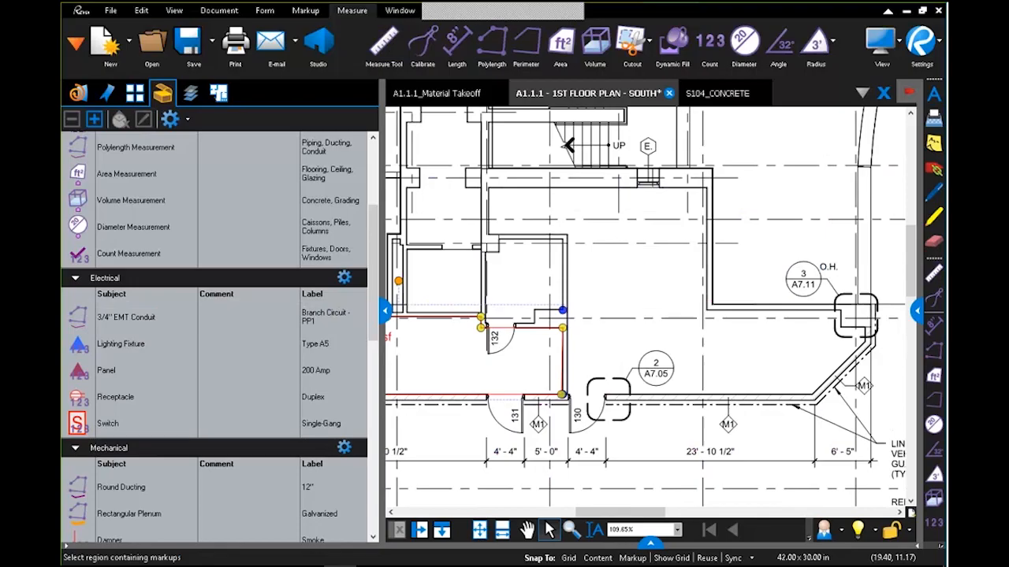
Switch to the A1.1.1_Material Takeoff drawing, hide the side panel and show the markups list from its Subject column.
{"action": "left_click", "coordinate": [439, 93]}
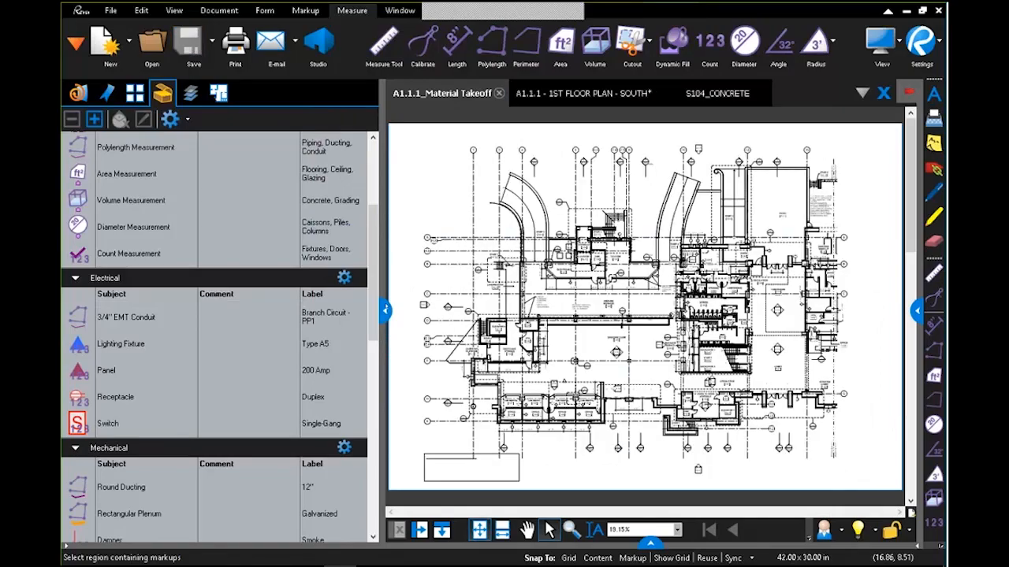
{"action": "left_click", "coordinate": [384, 311]}
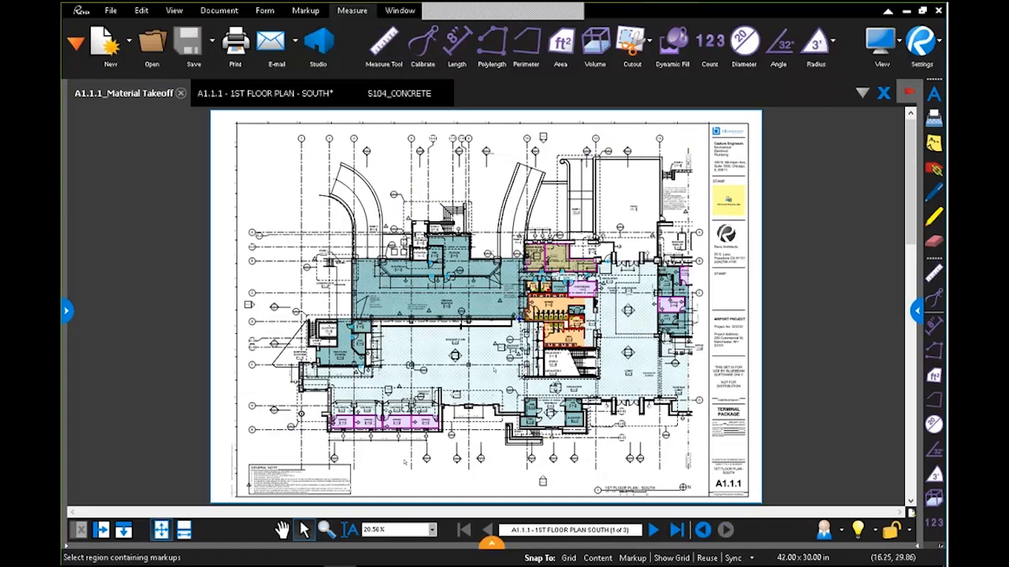
{"action": "left_click", "coordinate": [491, 544]}
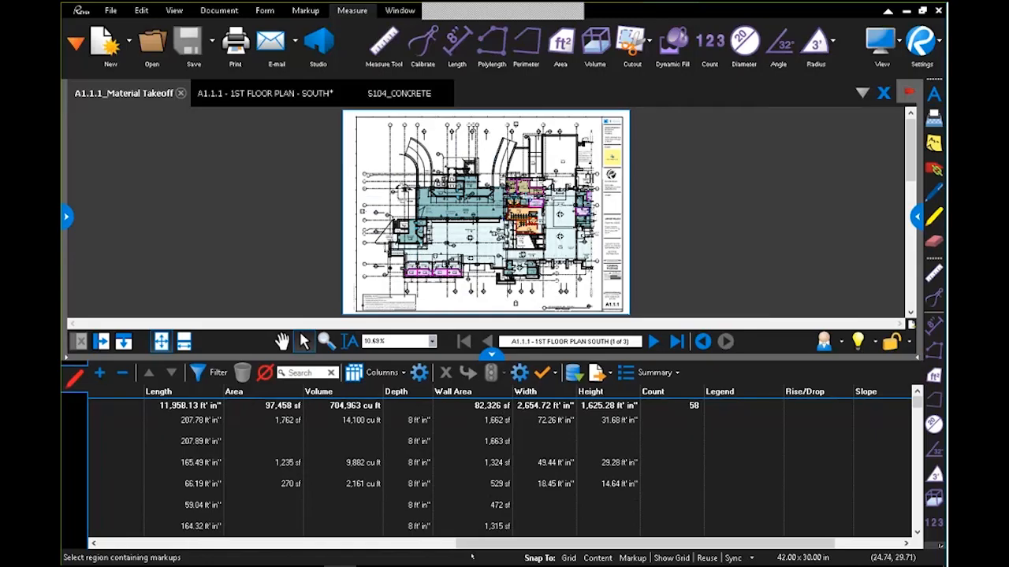
{"action": "left_click_drag", "start_coordinate": [471, 543], "coordinate": [103, 545]}
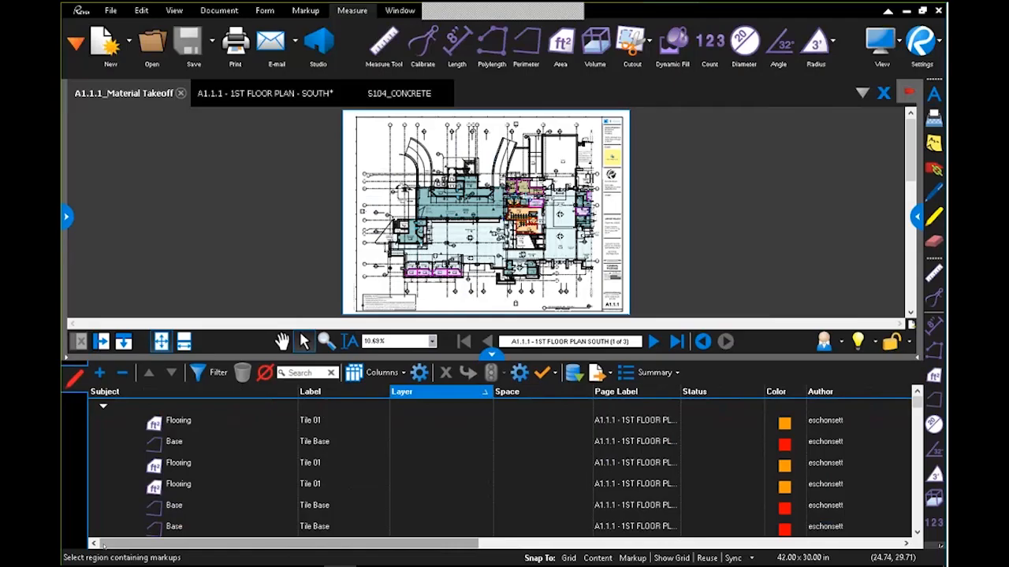
Filter the markups list by the subject Exterior Finish and inspect the Plaster 01 area on the east elevation.
{"action": "left_click", "coordinate": [208, 372]}
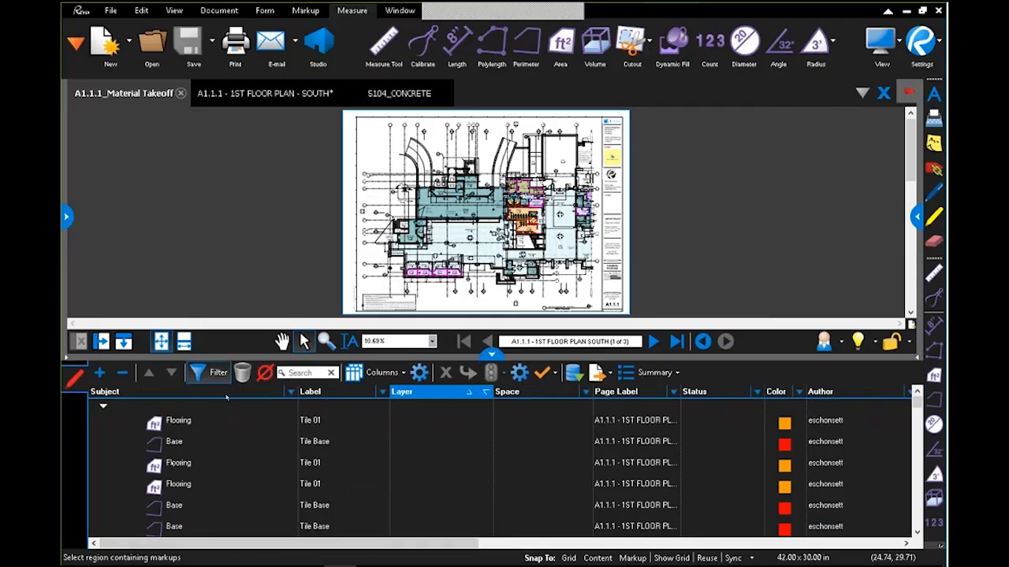
{"action": "left_click", "coordinate": [290, 392]}
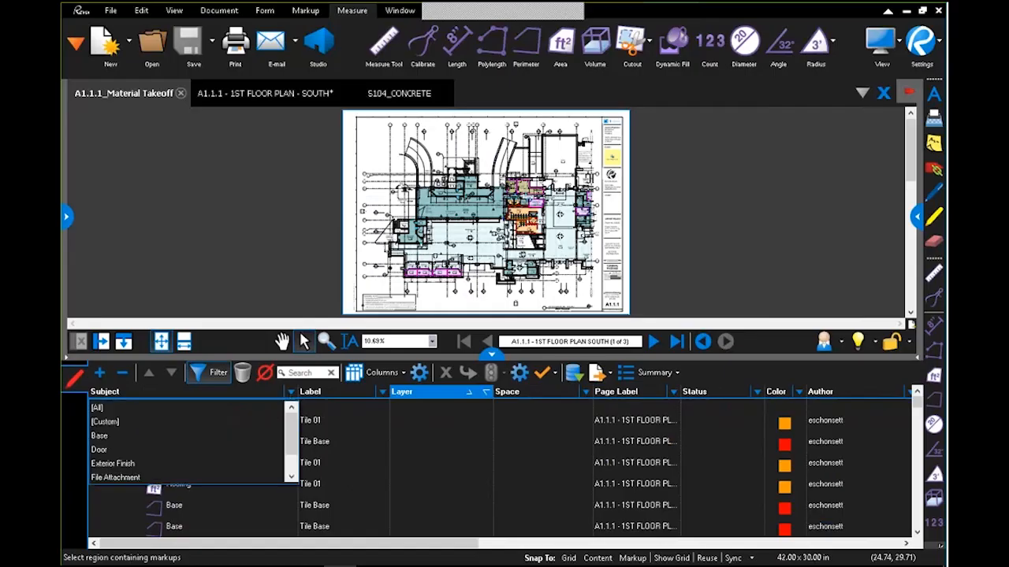
{"action": "left_click", "coordinate": [238, 463]}
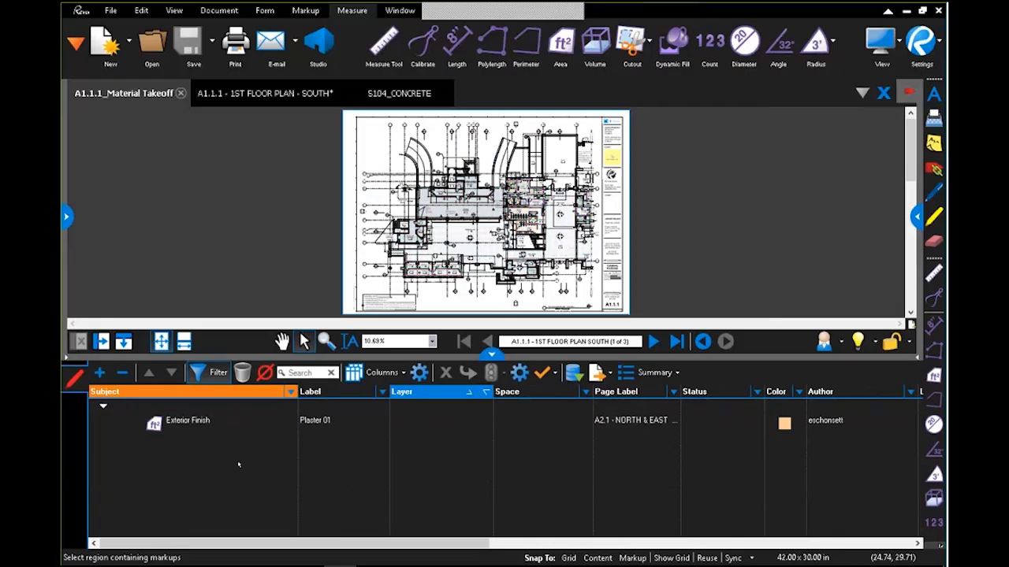
{"action": "left_click", "coordinate": [201, 421]}
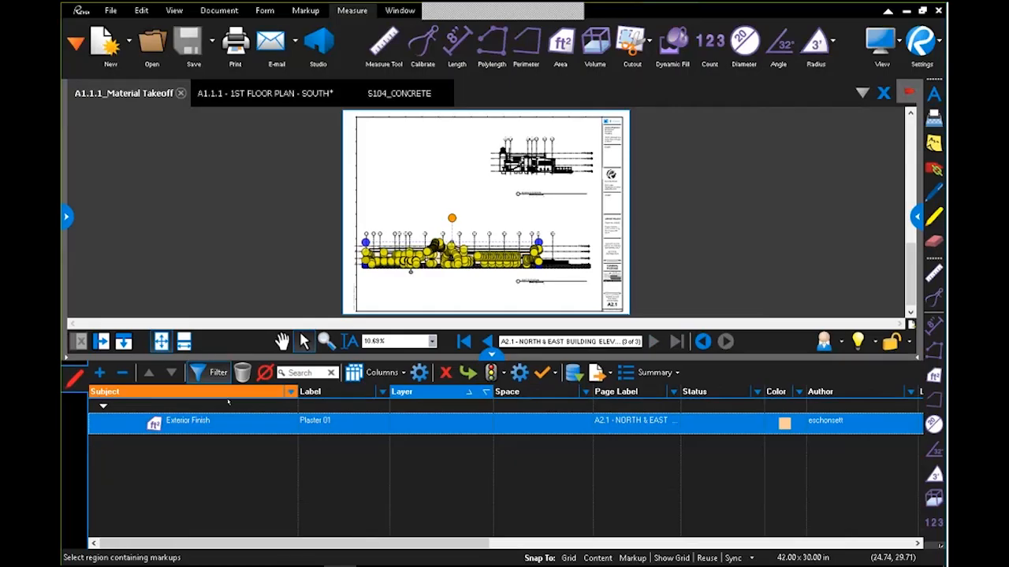
{"action": "scroll", "coordinate": [449, 270], "scroll_direction": "up", "scroll_amount": 4}
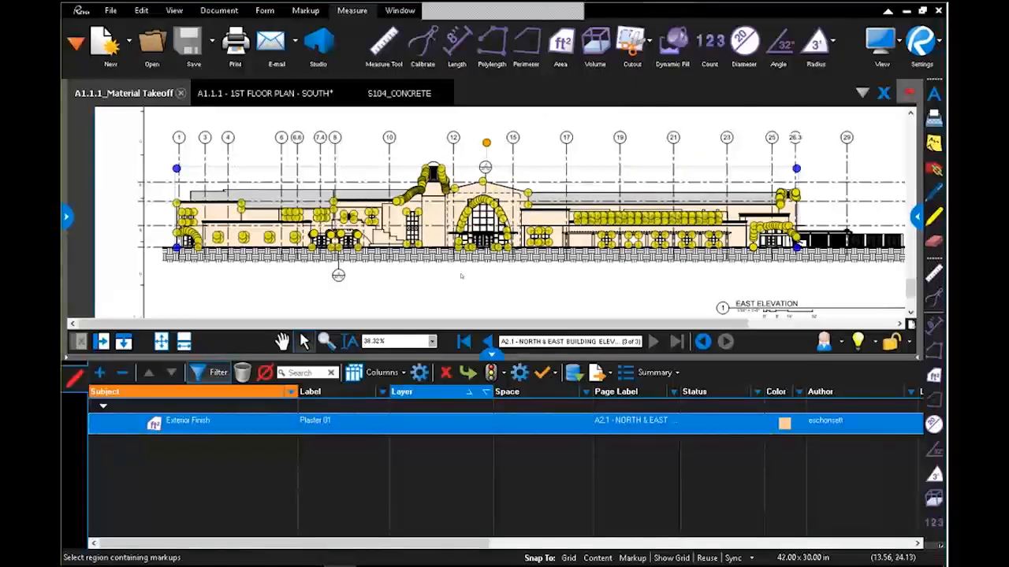
{"action": "left_click", "coordinate": [462, 276]}
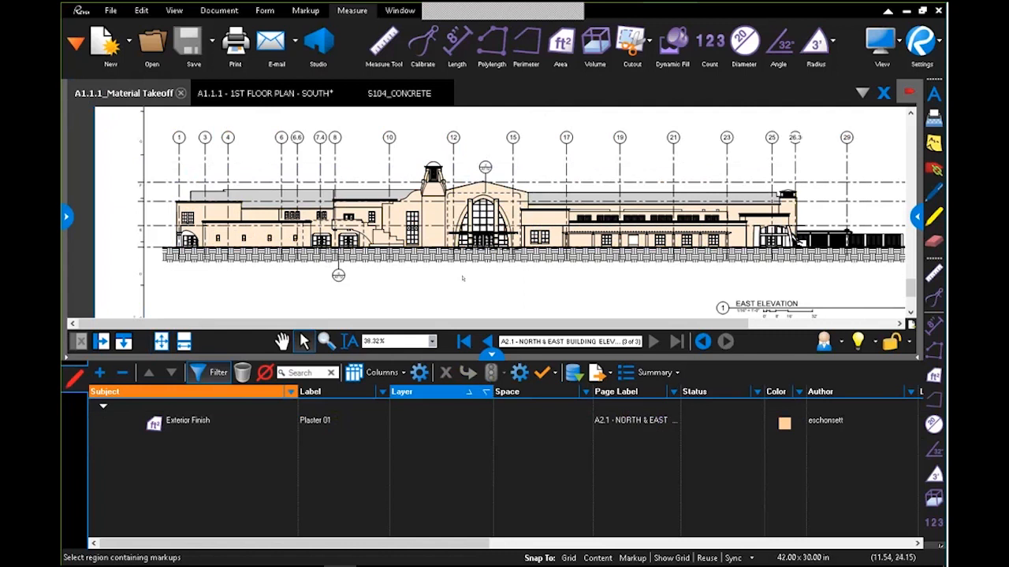
Hide the markups on the elevation, show them again, and clear the subject filter from the markups list.
{"action": "left_click", "coordinate": [265, 376]}
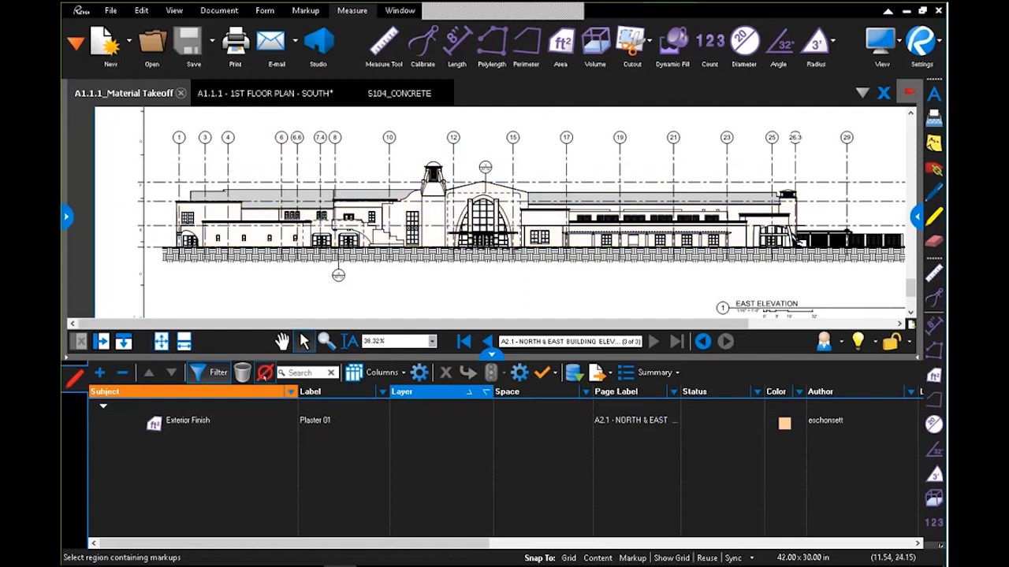
{"action": "left_click", "coordinate": [265, 376]}
{"action": "left_click", "coordinate": [247, 376]}
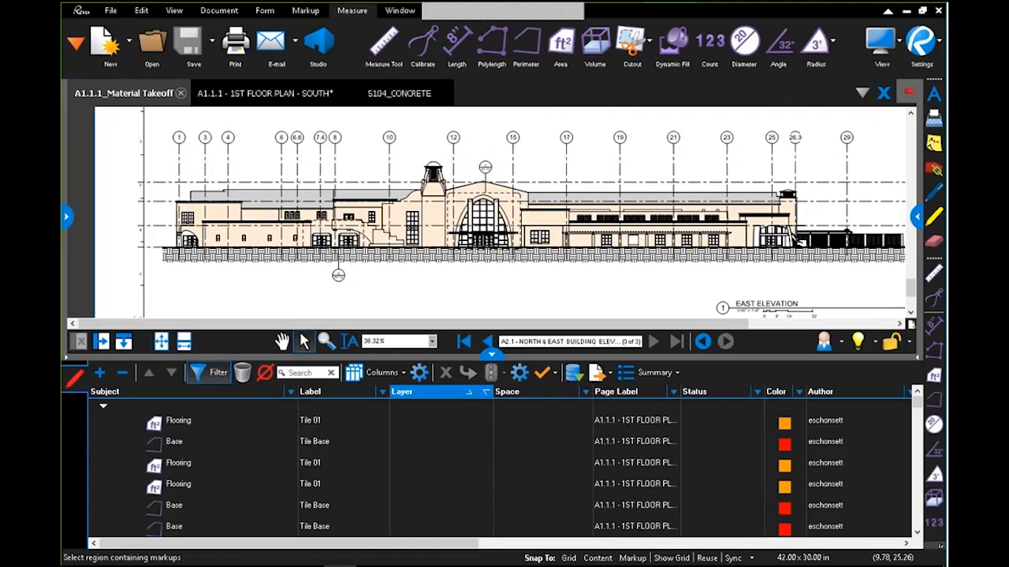
Filter the markups list by the subject Door and locate the Door 01 and Door 02 counts on both floor plans.
{"action": "left_click", "coordinate": [291, 392]}
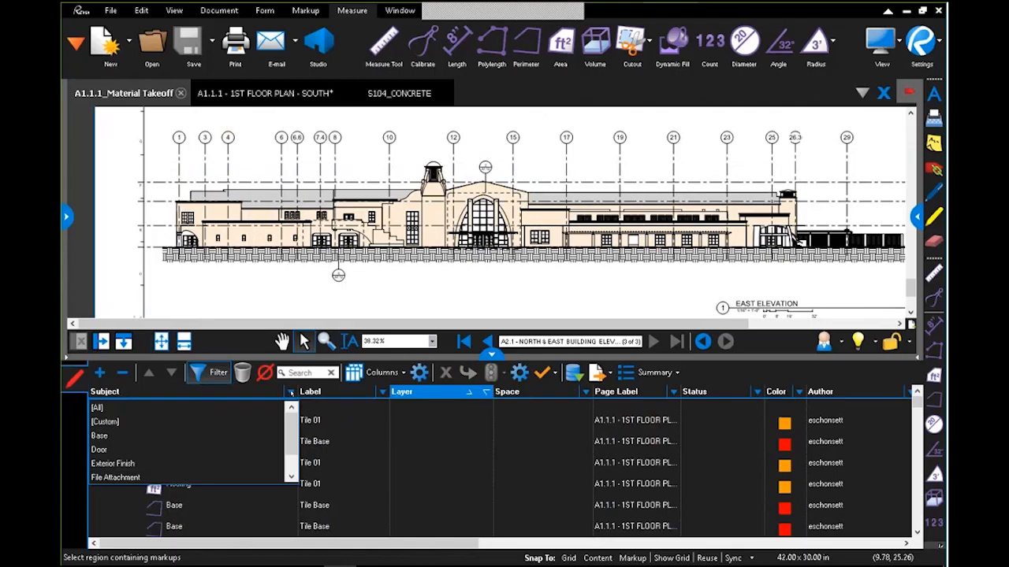
{"action": "left_click", "coordinate": [149, 450]}
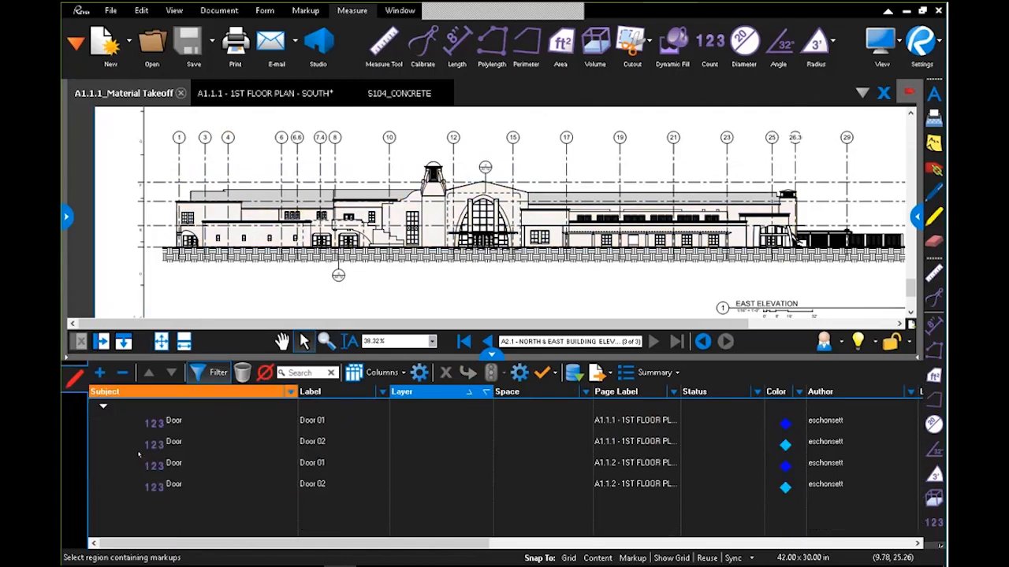
{"action": "left_click", "coordinate": [150, 424]}
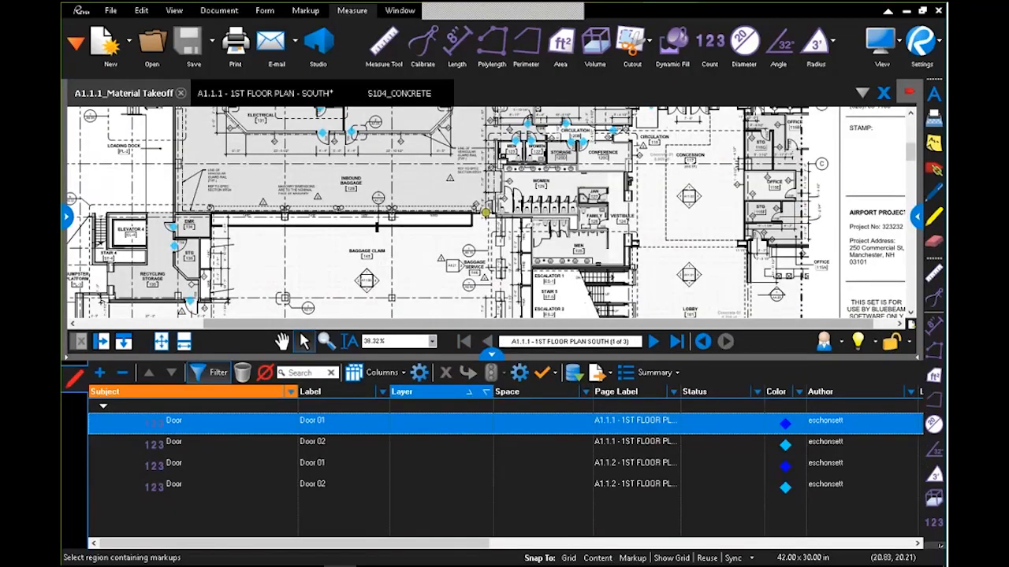
{"action": "left_click", "coordinate": [332, 443]}
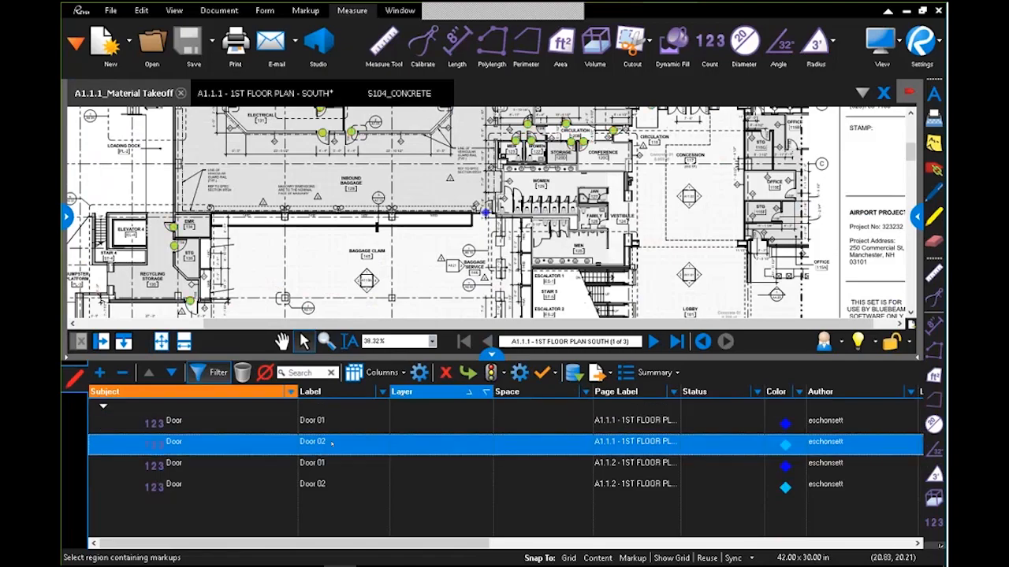
{"action": "left_click", "coordinate": [330, 471]}
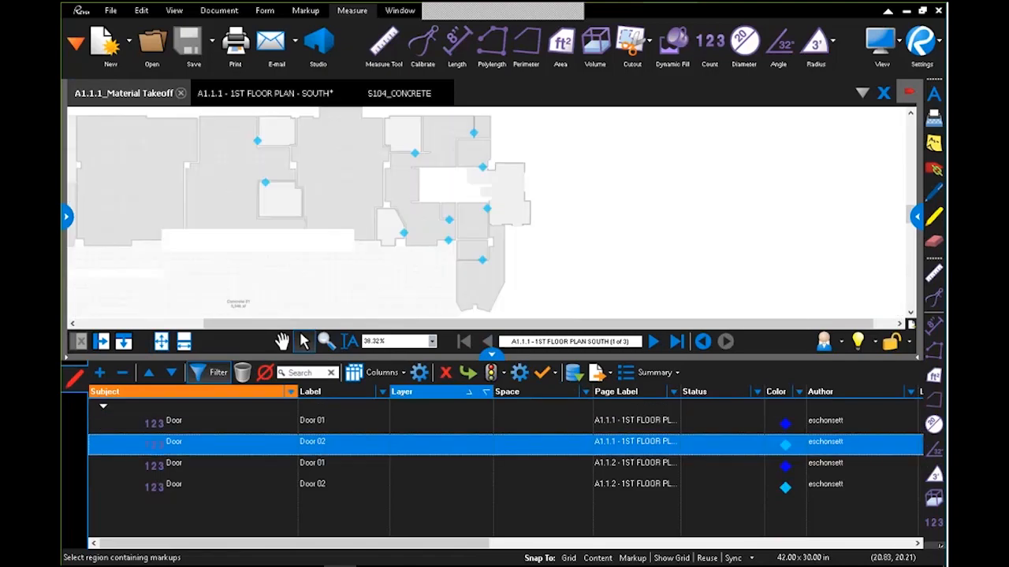
{"action": "left_click", "coordinate": [329, 484]}
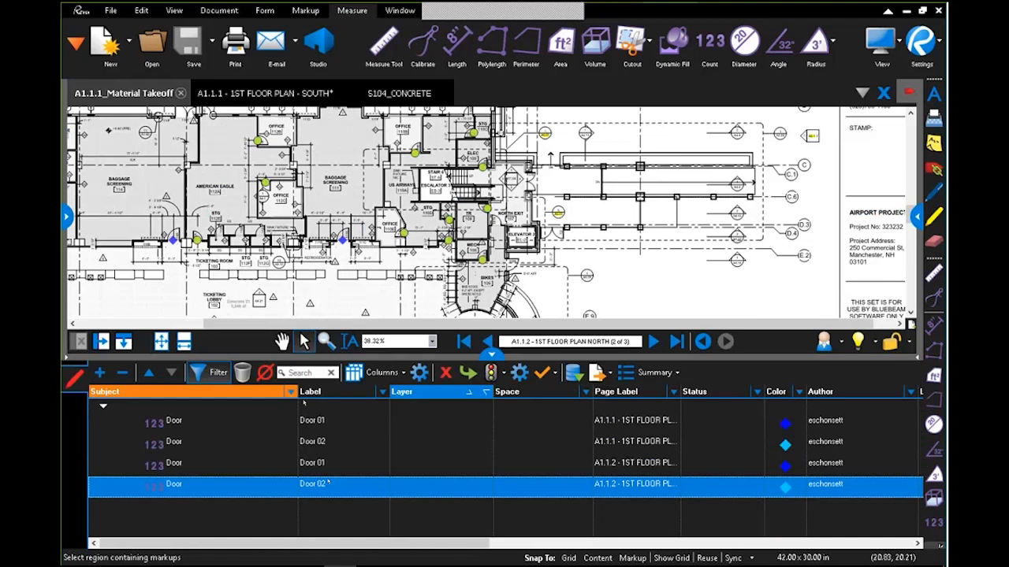
Clear the Door filter and narrow the Subject and Label columns of the markups list.
{"action": "left_click", "coordinate": [242, 372]}
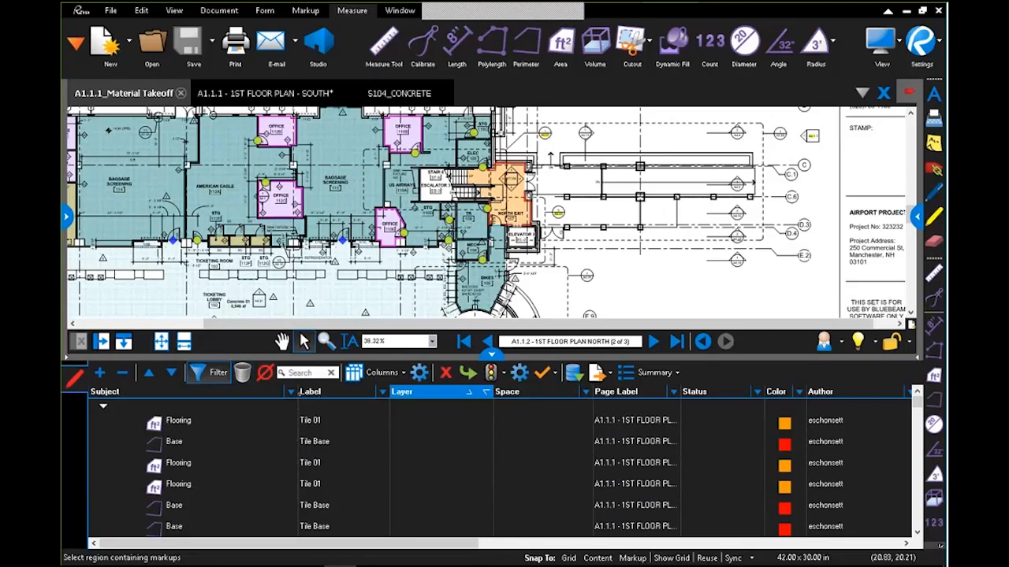
{"action": "left_click_drag", "start_coordinate": [296, 392], "coordinate": [245, 393]}
{"action": "left_click_drag", "start_coordinate": [335, 392], "coordinate": [314, 393]}
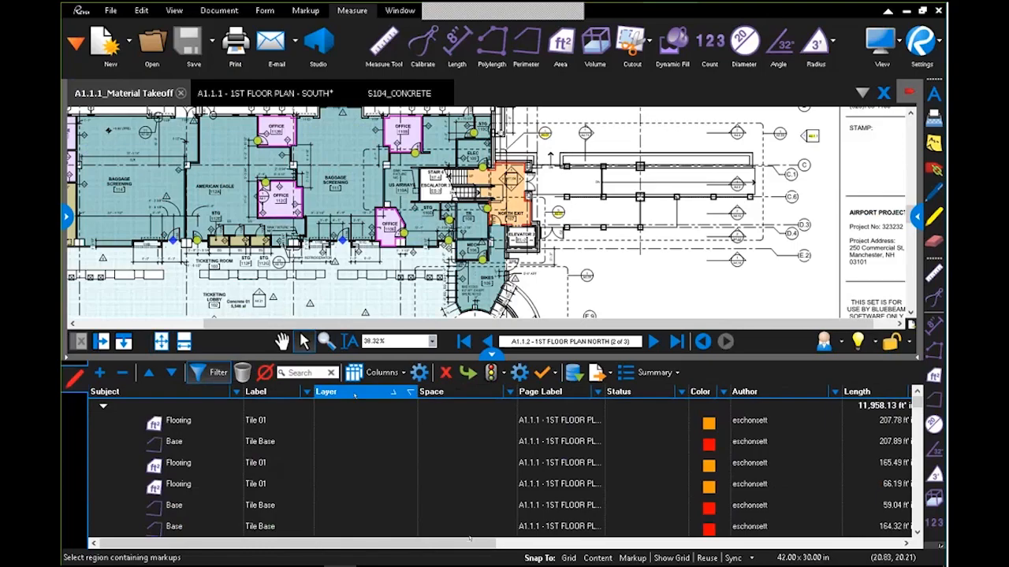
Look through the markups list's measurement columns across to Material and Material Cost, down its rows and back to the totals.
{"action": "left_click", "coordinate": [512, 532]}
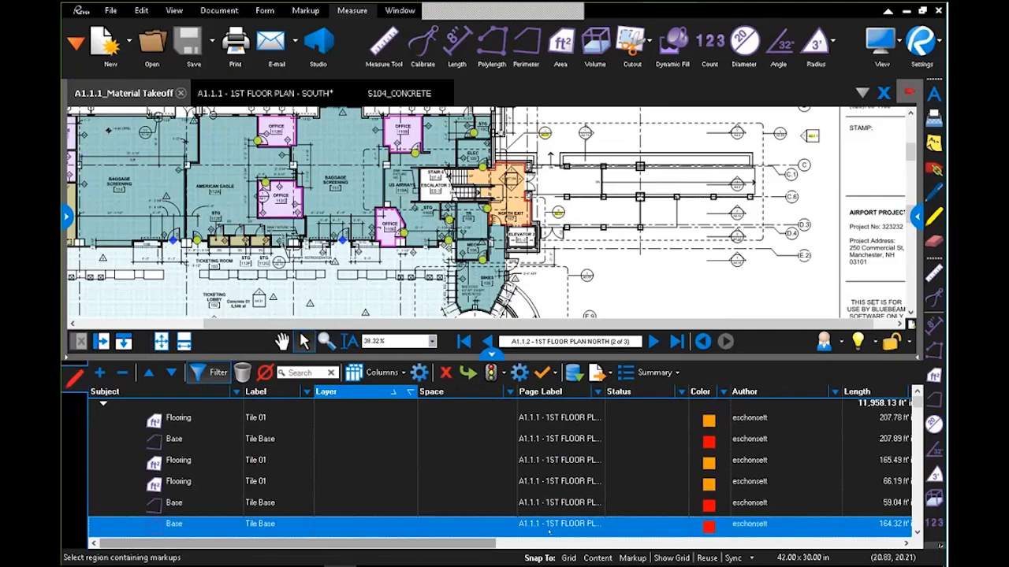
{"action": "left_click_drag", "start_coordinate": [484, 544], "coordinate": [633, 556]}
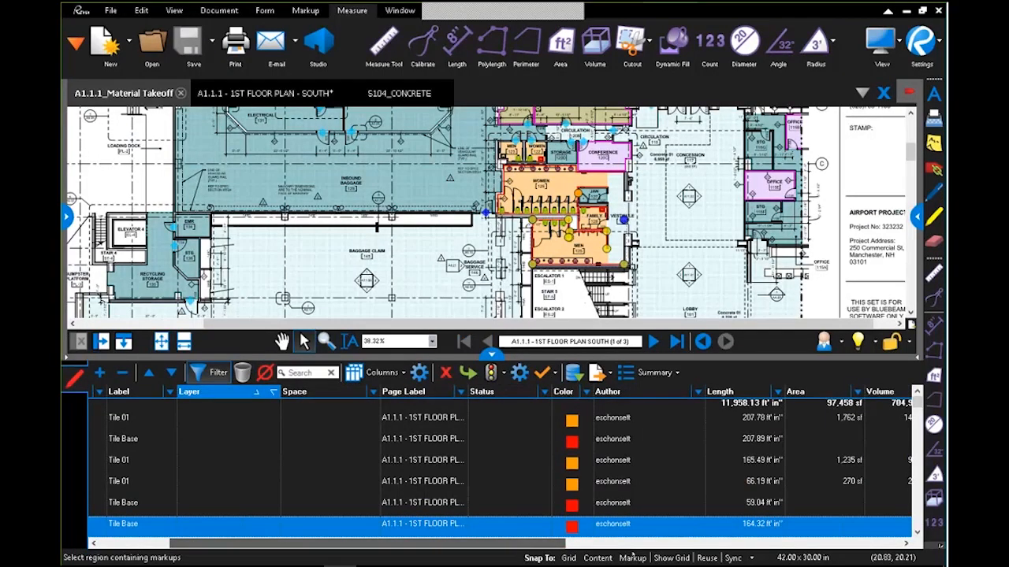
{"action": "left_click_drag", "start_coordinate": [633, 556], "coordinate": [886, 548]}
{"action": "scroll", "coordinate": [763, 486], "scroll_direction": "down", "scroll_amount": 15}
{"action": "scroll", "coordinate": [763, 486], "scroll_direction": "up", "scroll_amount": 15}
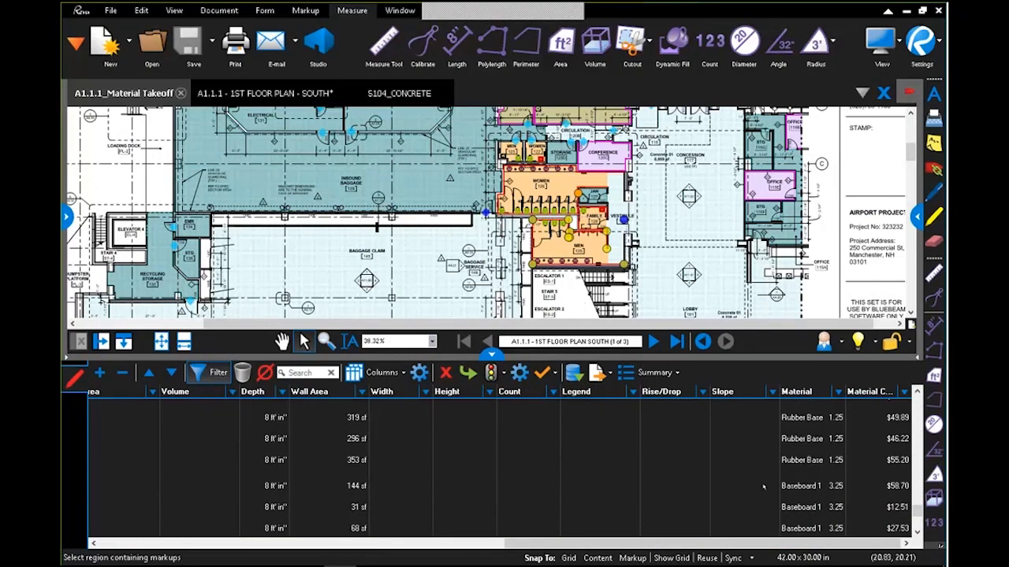
{"action": "scroll", "coordinate": [700, 470], "scroll_direction": "up", "scroll_amount": 3}
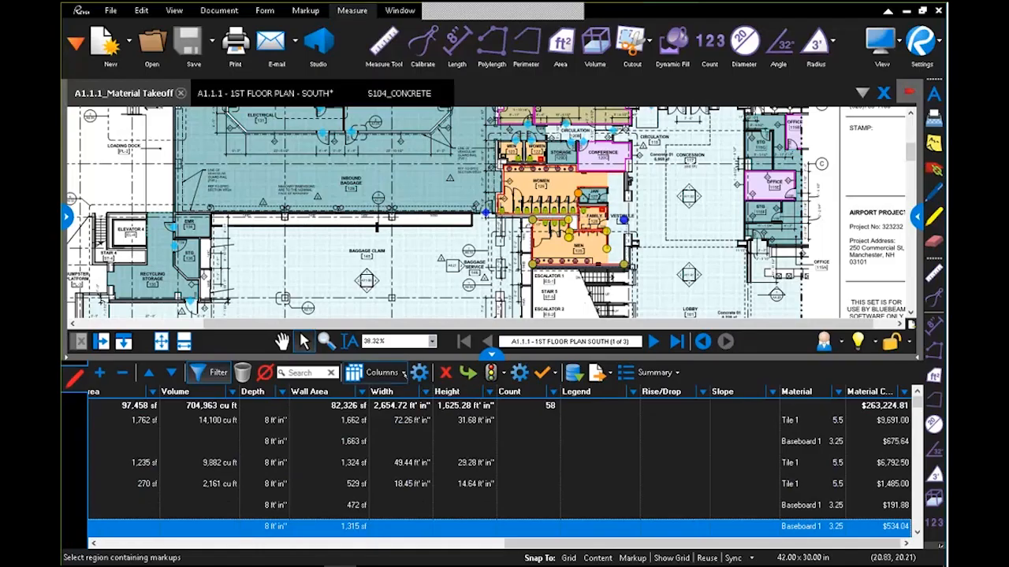
Hide the Legend, Rise/Drop and Slope columns from the markups list.
{"action": "left_click", "coordinate": [404, 373]}
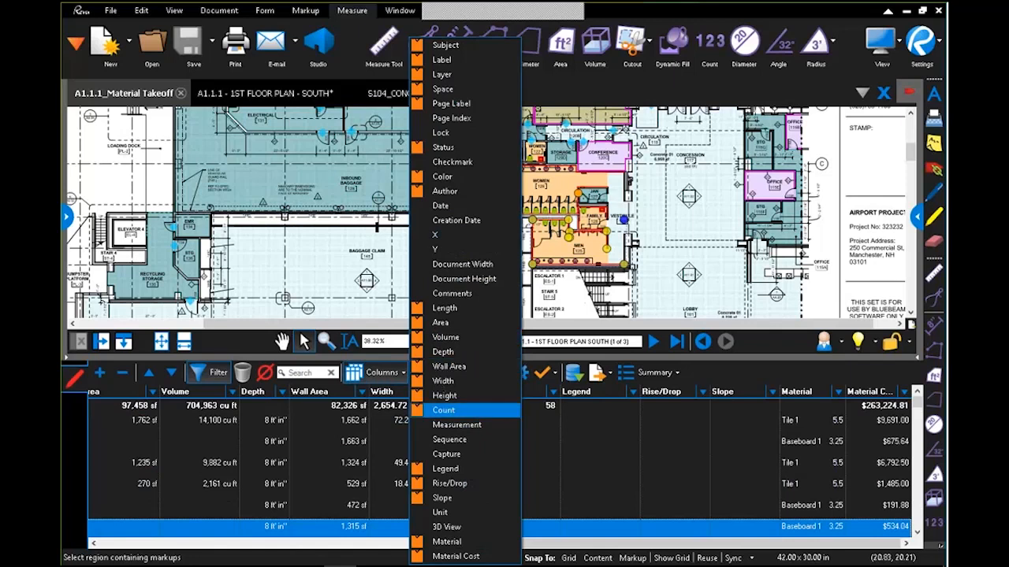
{"action": "left_click", "coordinate": [445, 468]}
{"action": "left_click", "coordinate": [450, 484]}
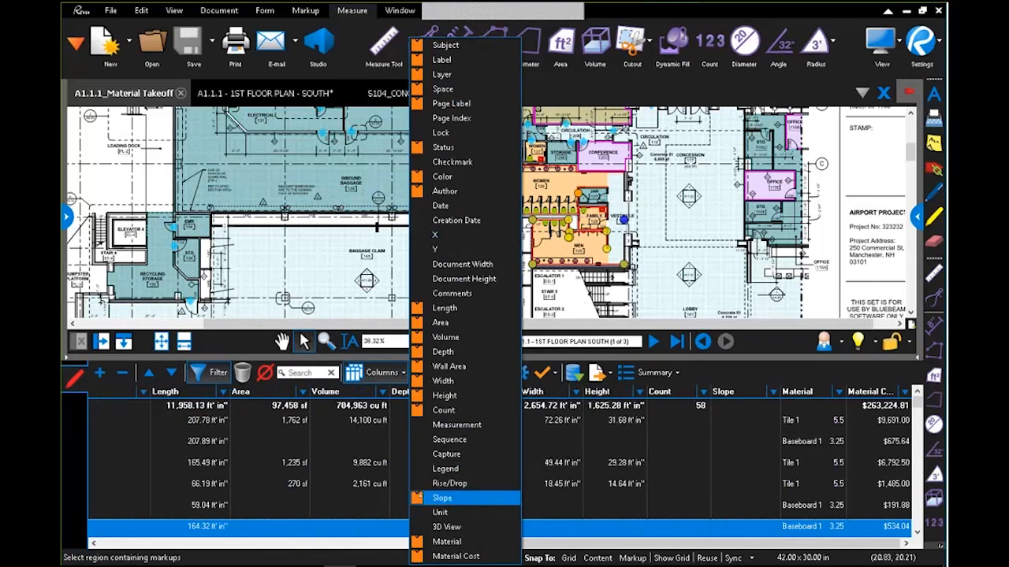
{"action": "left_click", "coordinate": [421, 498]}
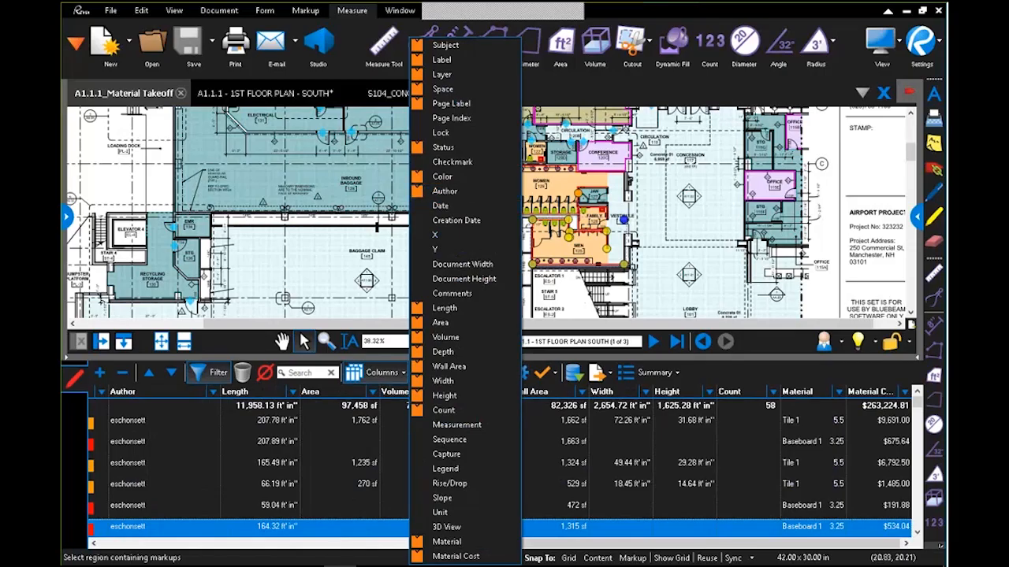
Move the Author column to first place in the markups list's display order and widen it to show the full names.
{"action": "left_click", "coordinate": [693, 359]}
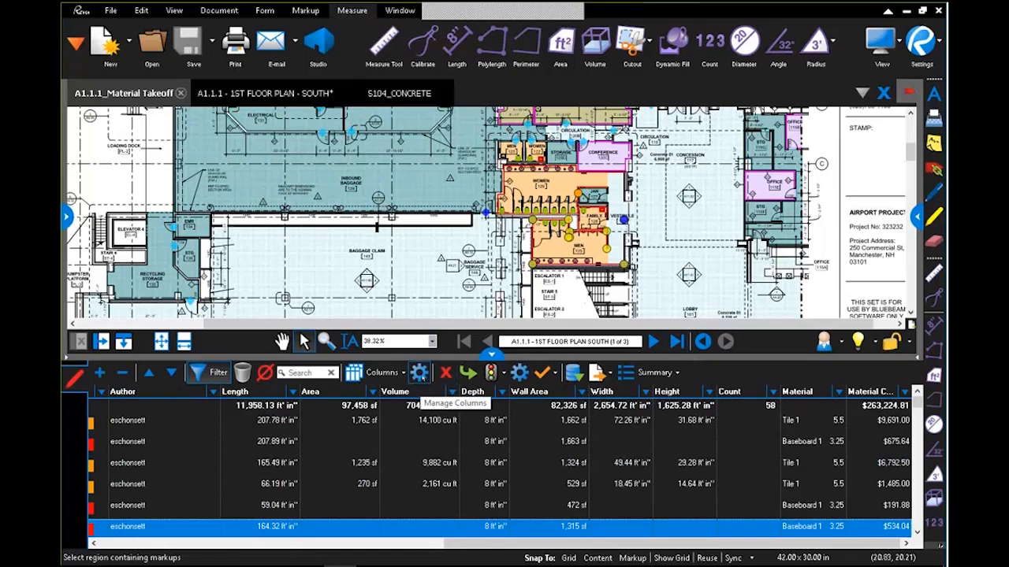
{"action": "left_click", "coordinate": [419, 373]}
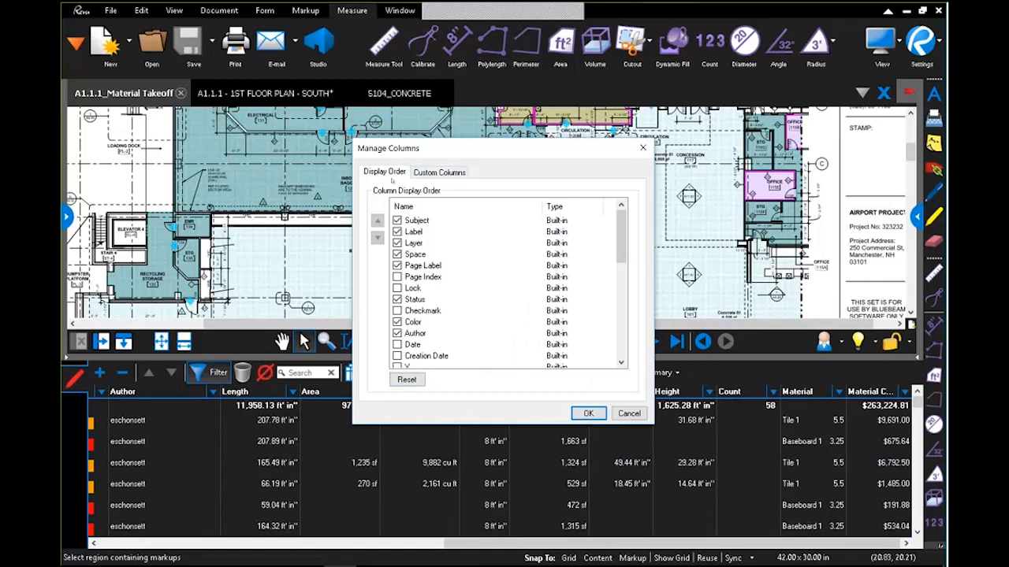
{"action": "left_click", "coordinate": [423, 335]}
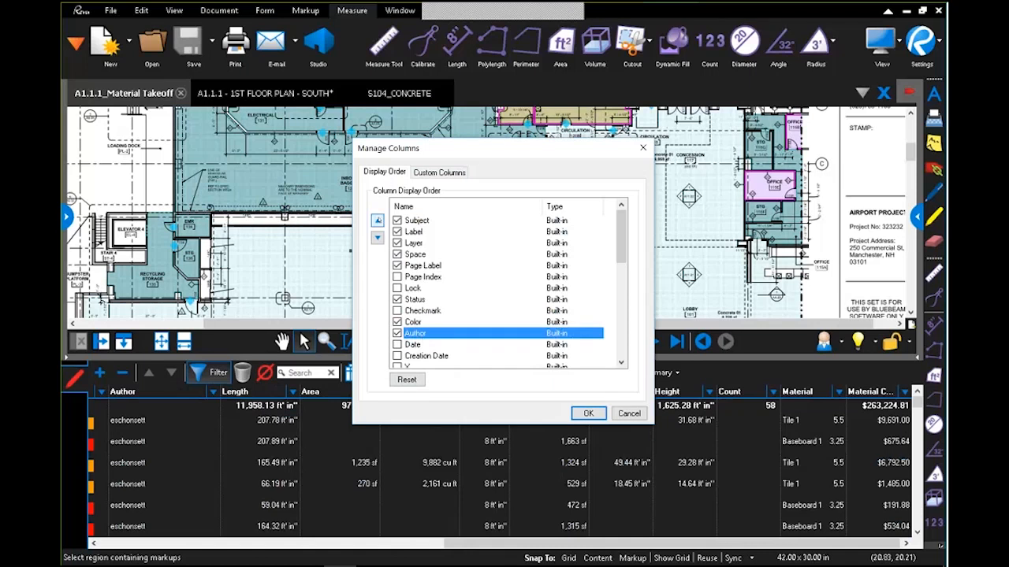
{"action": "left_click", "coordinate": [379, 220]}
{"action": "left_click", "coordinate": [378, 220]}
{"action": "left_click", "coordinate": [379, 220]}
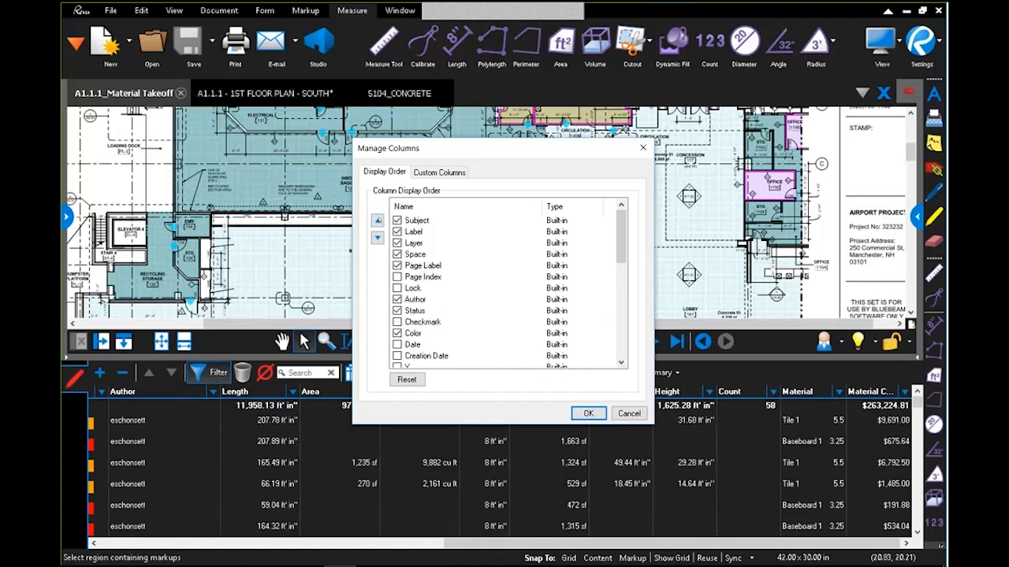
{"action": "left_click", "coordinate": [377, 220]}
{"action": "left_click", "coordinate": [378, 220]}
{"action": "left_click", "coordinate": [378, 220]}
{"action": "left_click", "coordinate": [377, 220]}
{"action": "left_click", "coordinate": [378, 220]}
{"action": "left_click", "coordinate": [378, 220]}
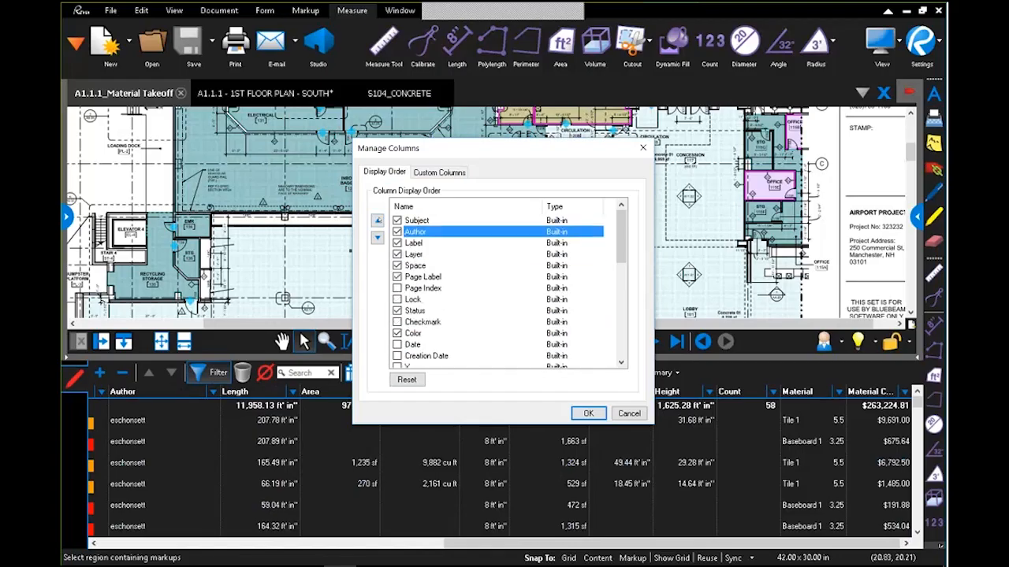
{"action": "left_click", "coordinate": [377, 220]}
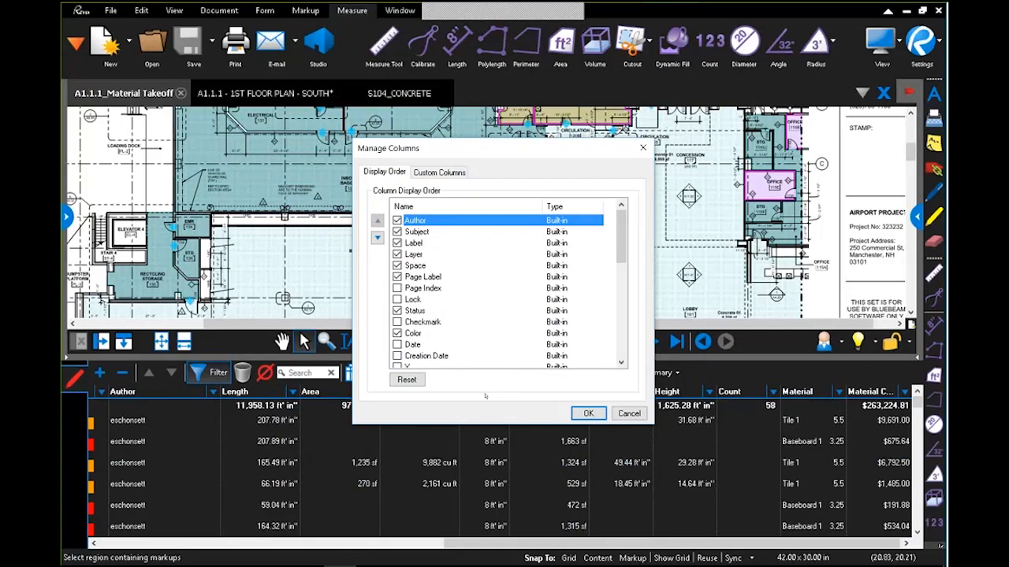
{"action": "left_click", "coordinate": [588, 413]}
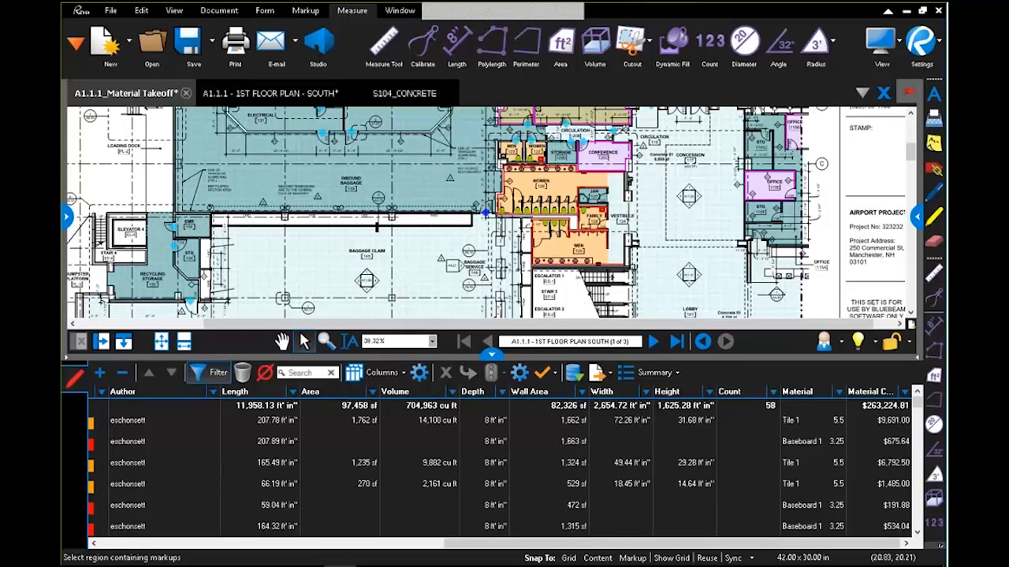
{"action": "left_click_drag", "start_coordinate": [273, 544], "coordinate": [179, 543]}
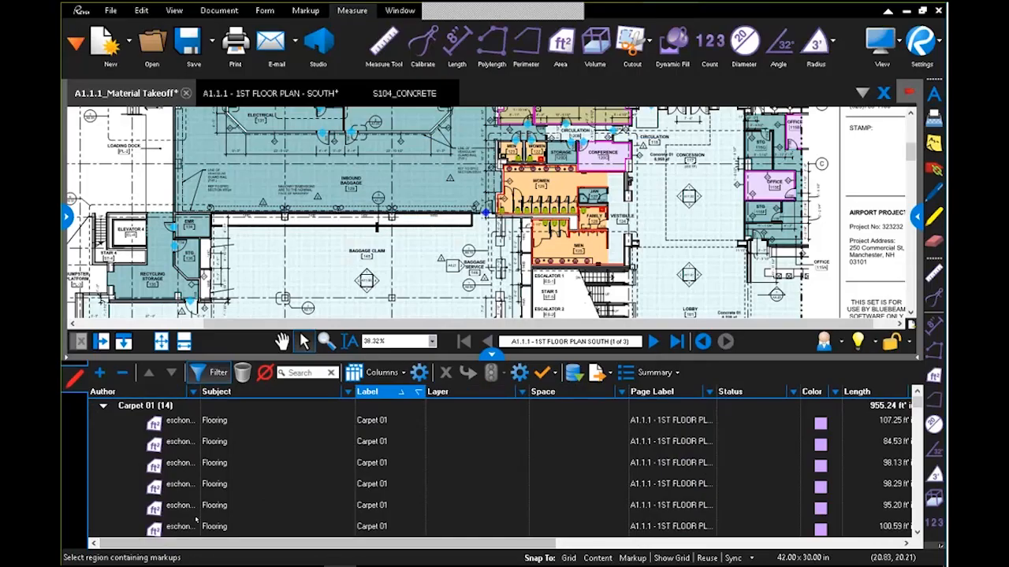
{"action": "left_click_drag", "start_coordinate": [200, 392], "coordinate": [247, 400]}
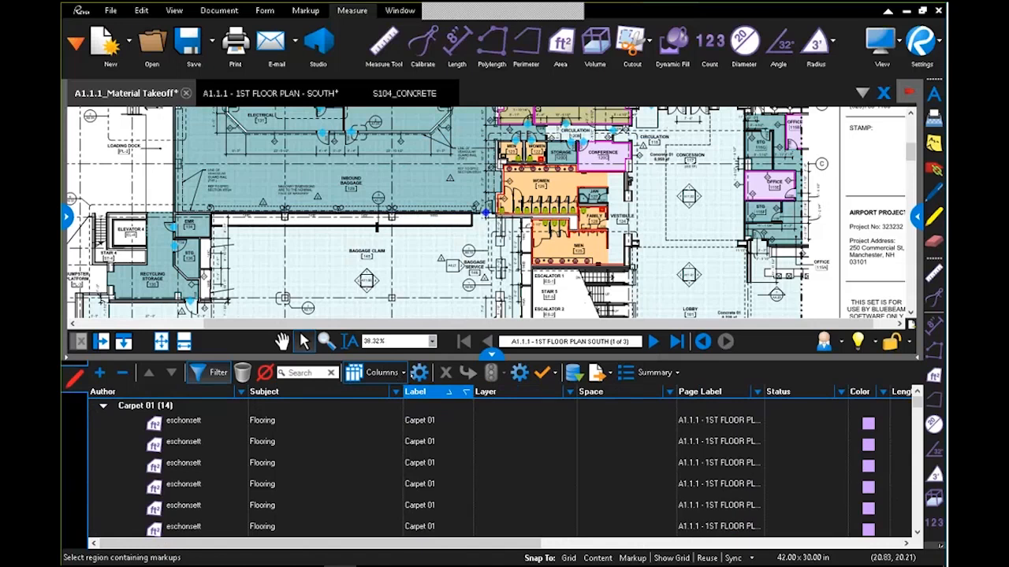
Review the custom columns defined for the markups list and the options for managing them.
{"action": "left_click", "coordinate": [378, 373]}
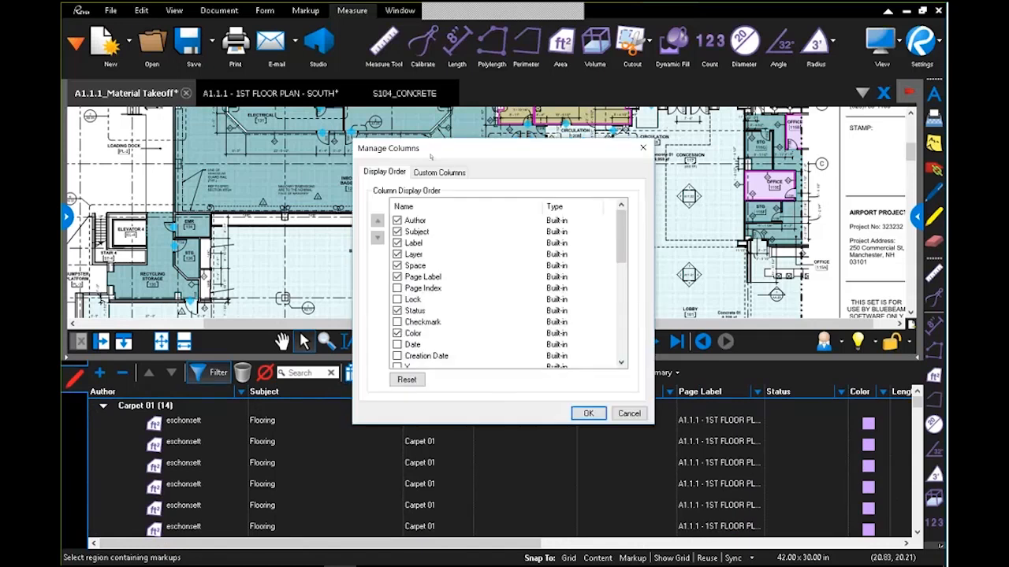
{"action": "left_click", "coordinate": [432, 172]}
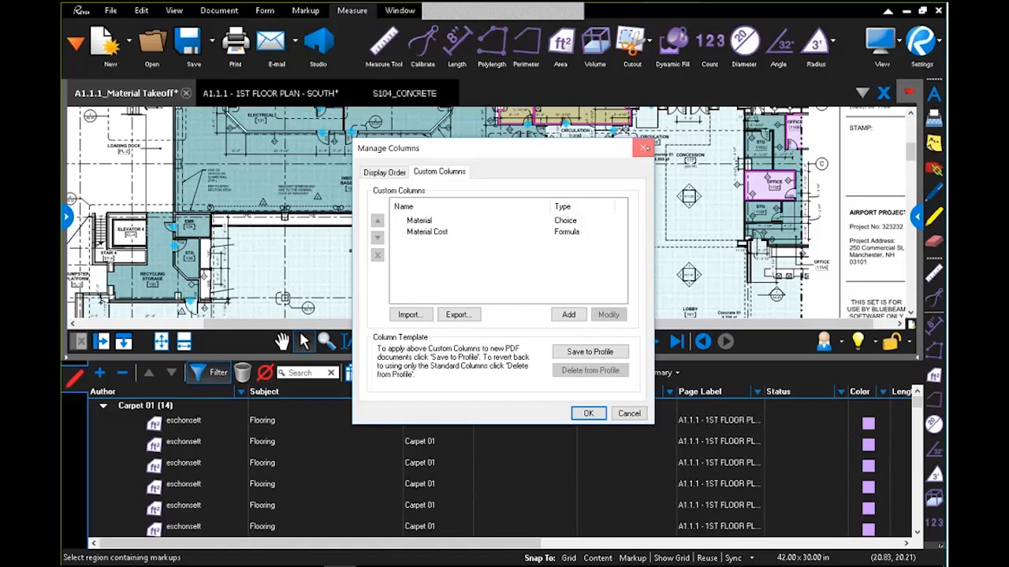
{"action": "left_click", "coordinate": [643, 149]}
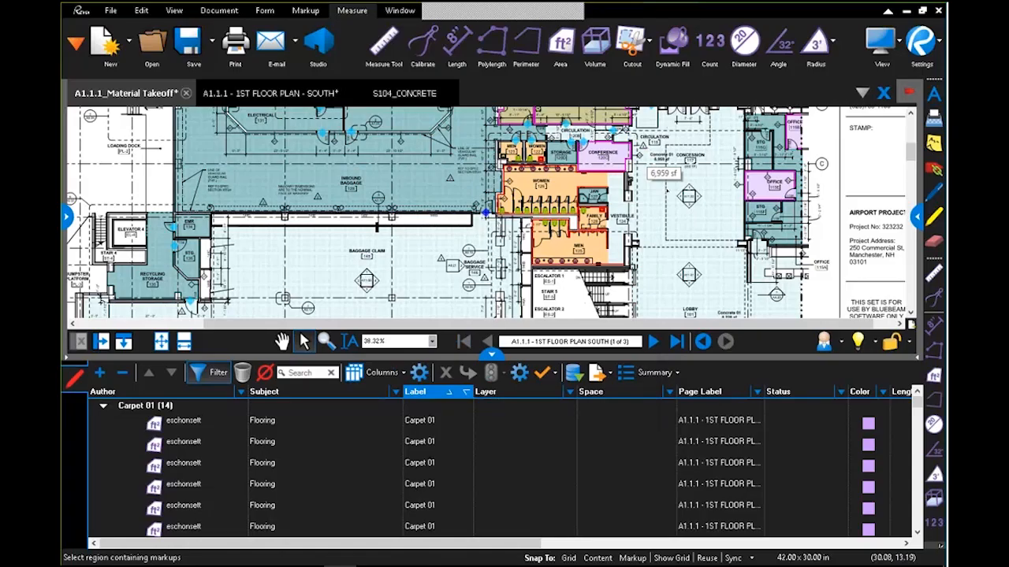
{"action": "scroll", "coordinate": [667, 190], "scroll_direction": "down", "scroll_amount": 5}
{"action": "mouse_move", "coordinate": [667, 190]}
{"action": "left_mouse_down"}
{"action": "mouse_move", "coordinate": [498, 168]}
{"action": "mouse_move", "coordinate": [509, 224]}
{"action": "left_mouse_up"}
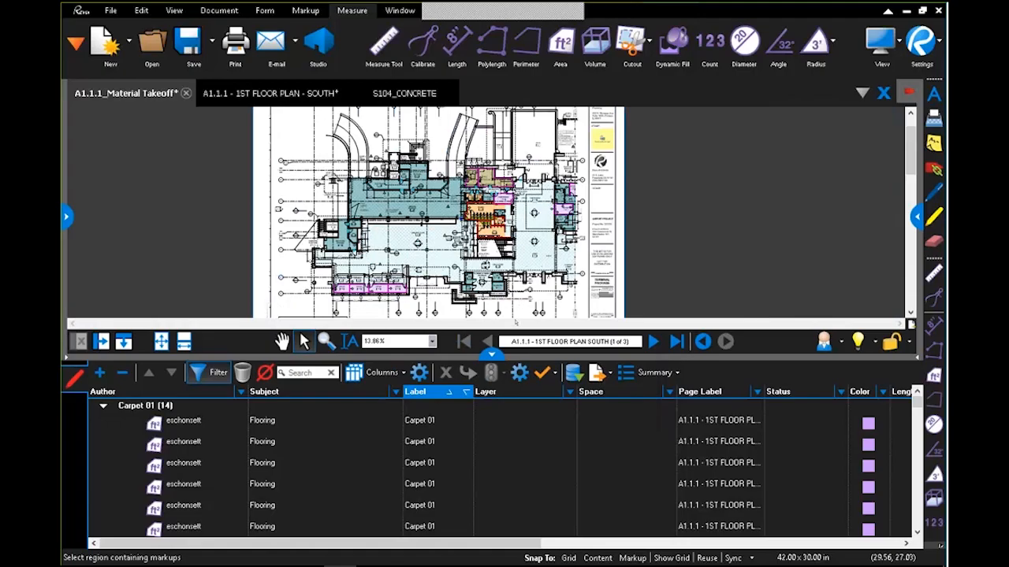
{"action": "left_click", "coordinate": [75, 43]}
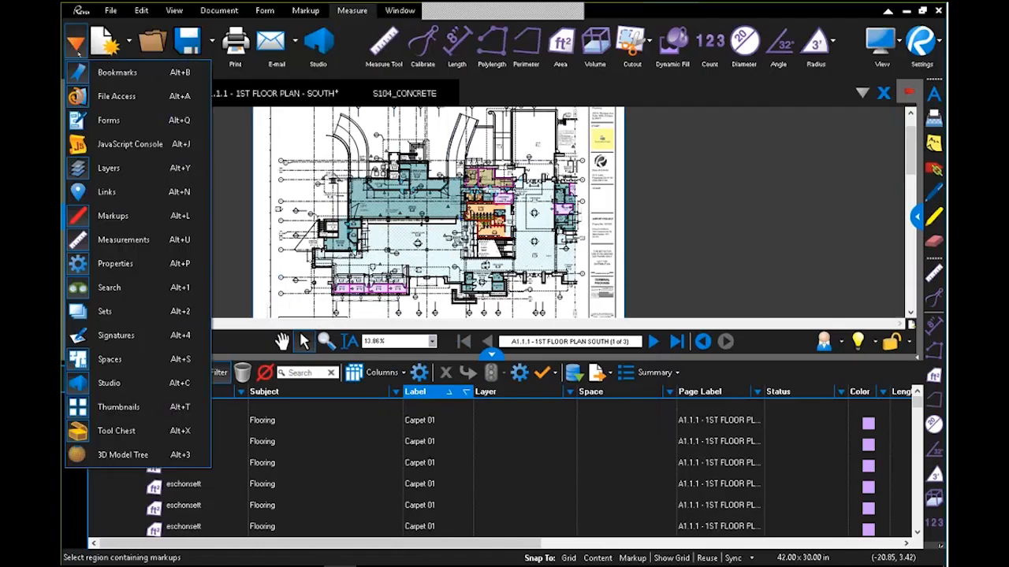
{"action": "left_click", "coordinate": [124, 216]}
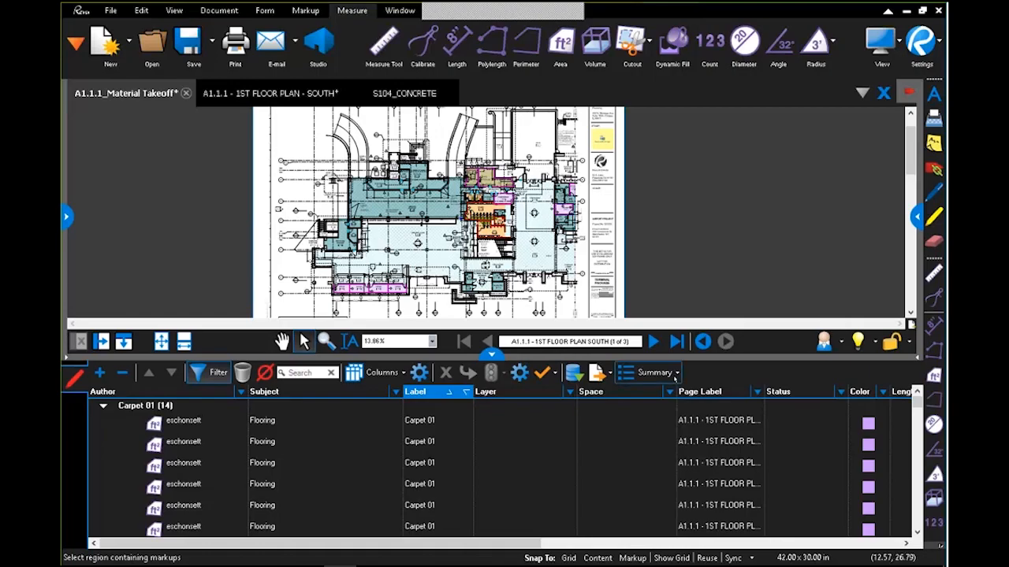
Export a CSV summary of the markups for the current page only and save it as A1.1.1_Material Takeoff.
{"action": "left_click", "coordinate": [675, 375]}
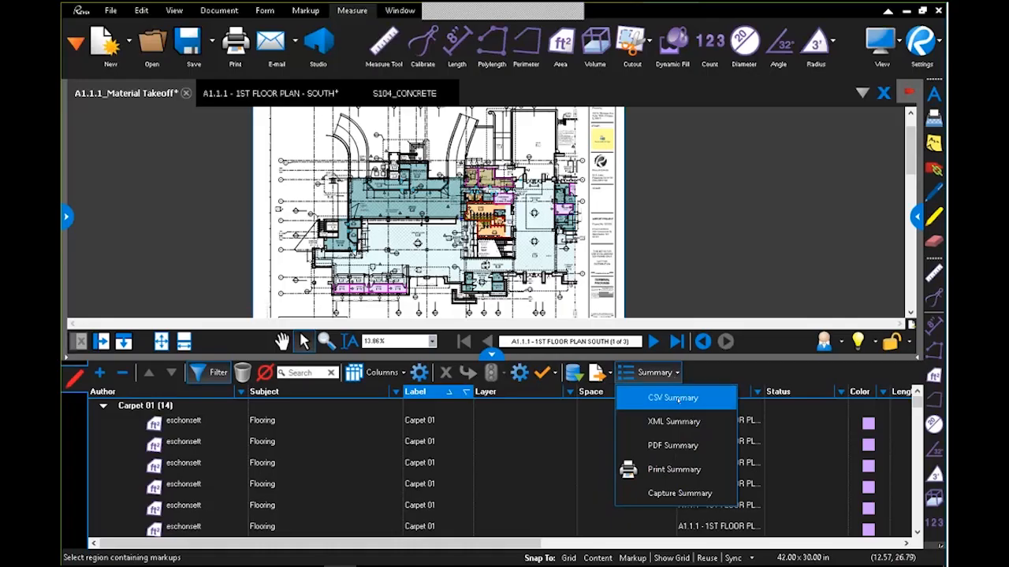
{"action": "left_click", "coordinate": [674, 398]}
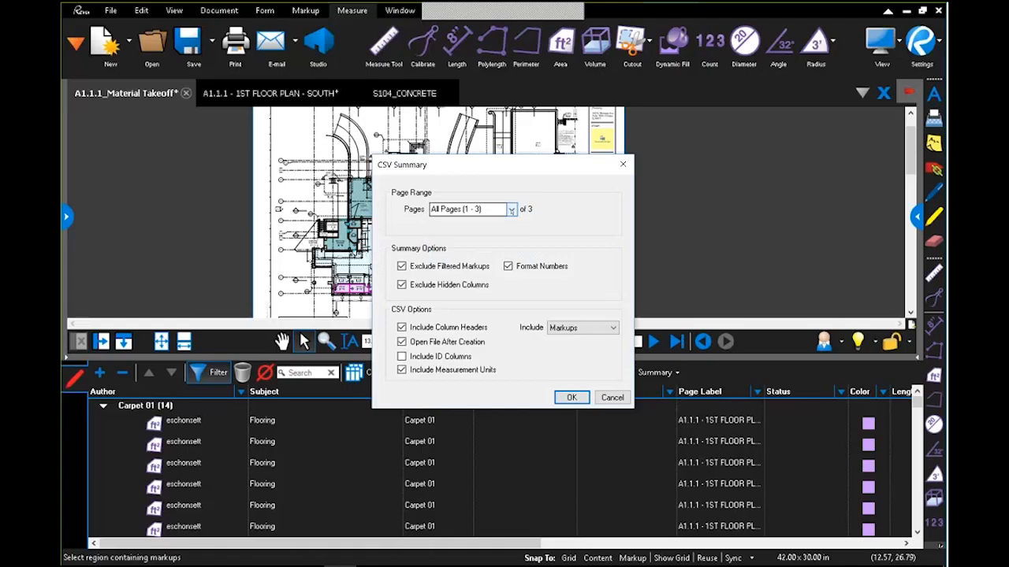
{"action": "left_click", "coordinate": [511, 210]}
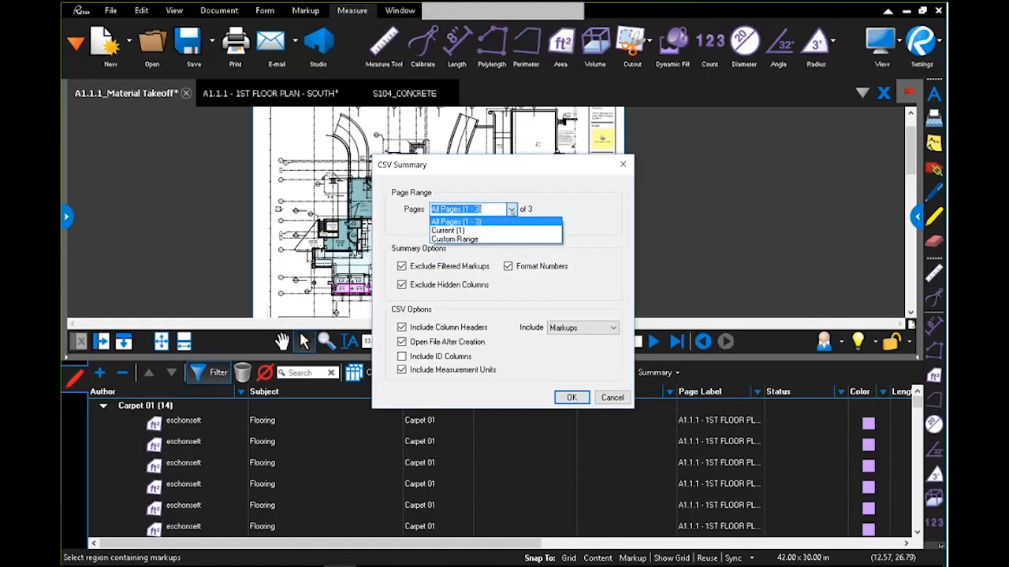
{"action": "left_click", "coordinate": [472, 229]}
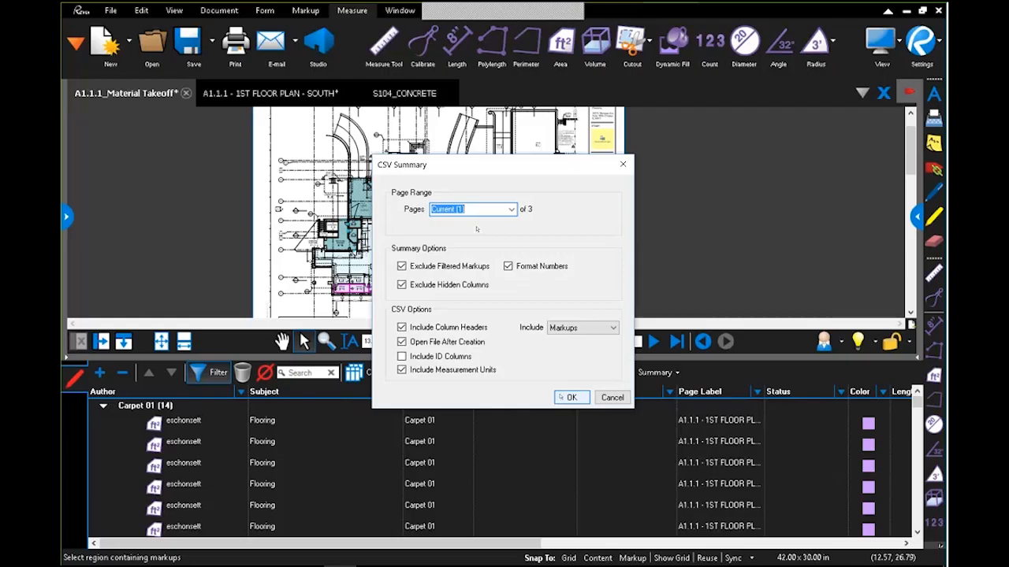
{"action": "left_click", "coordinate": [561, 398]}
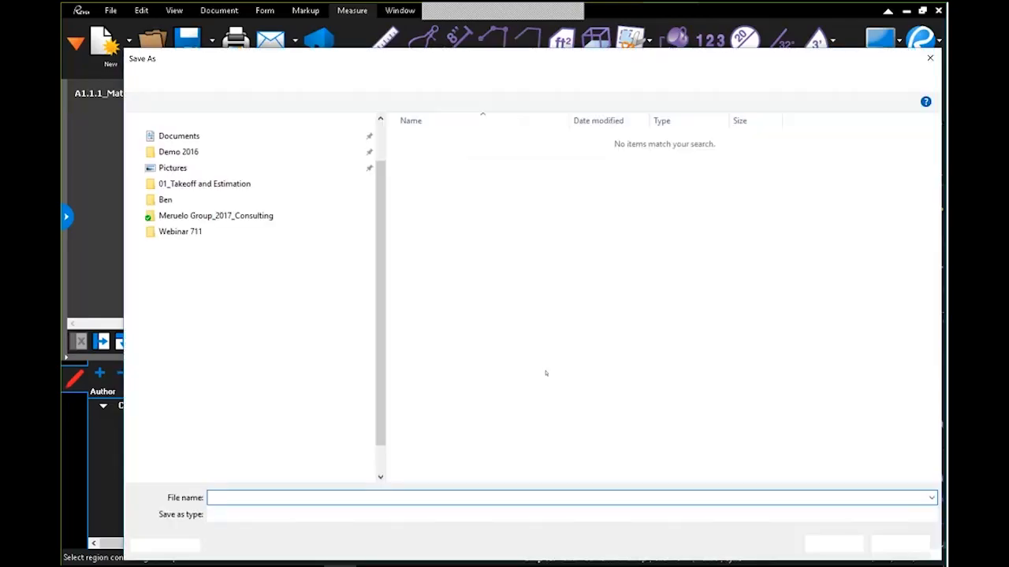
{"action": "left_click", "coordinate": [819, 544]}
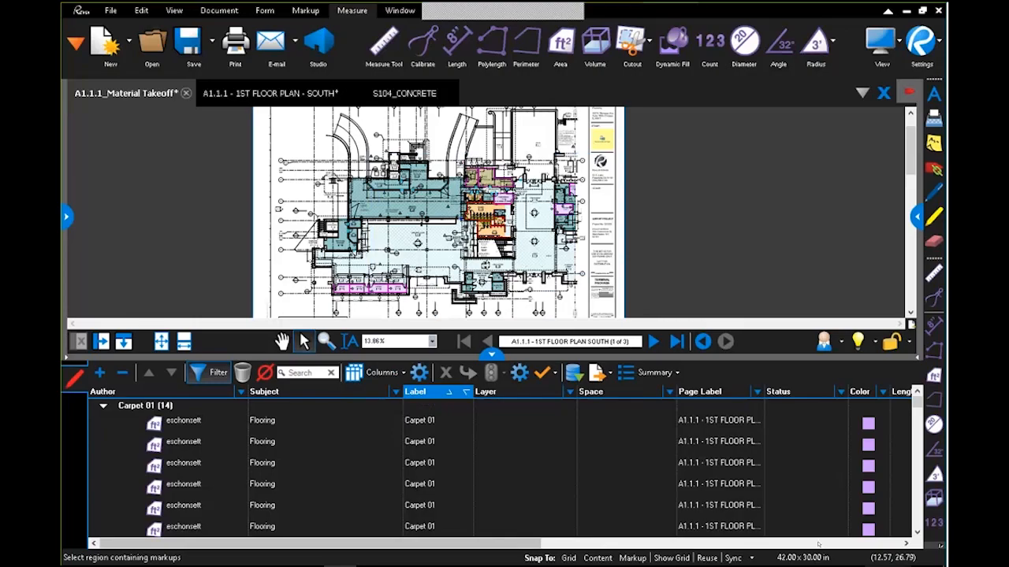
Switch to Excel to examine the exported A1.1.1_Material Takeoff data and return to the Revu drawing.
{"action": "mouse_move", "coordinate": [438, 565]}
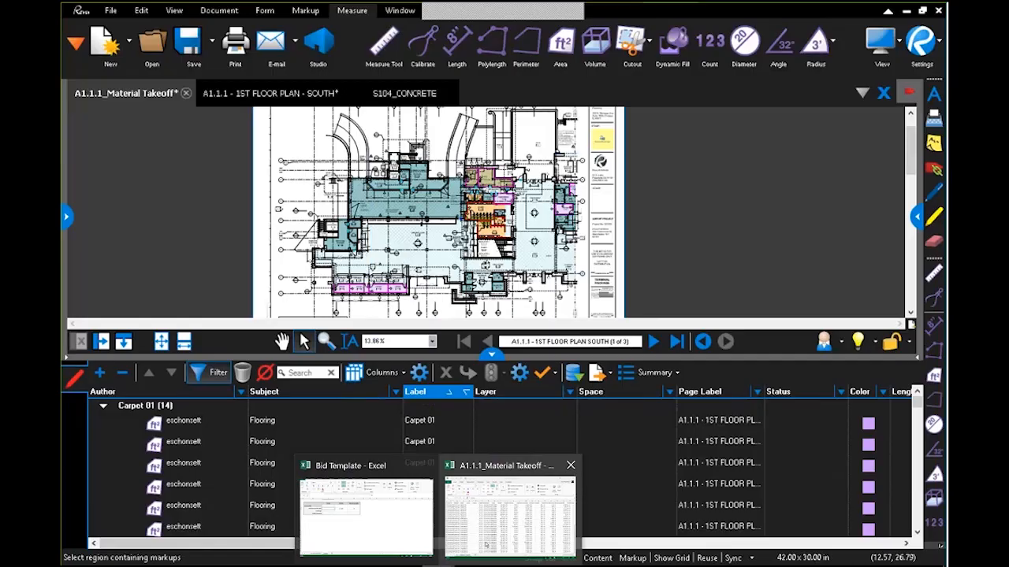
{"action": "left_click", "coordinate": [487, 543]}
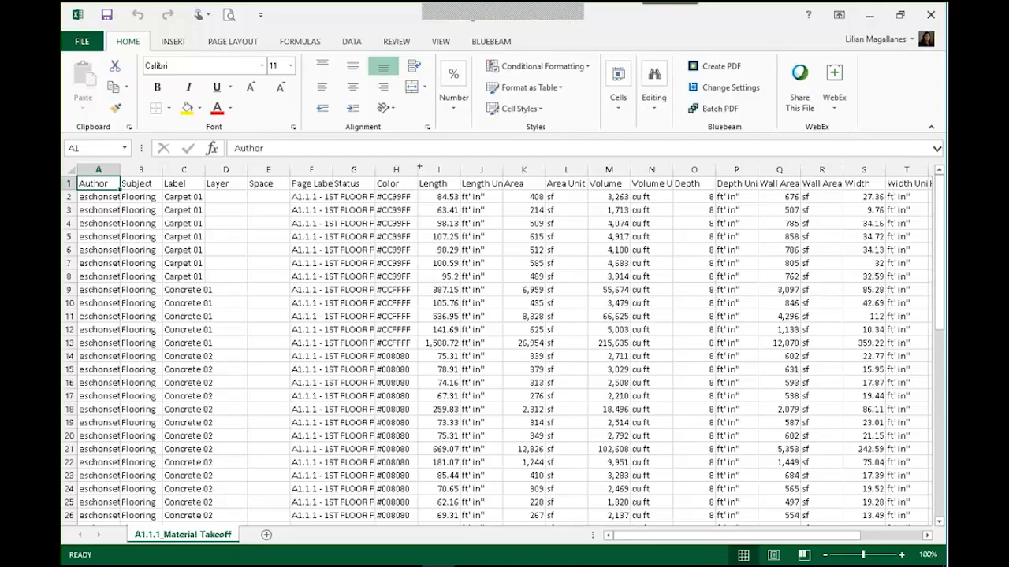
{"action": "key", "text": "alt+Tab"}
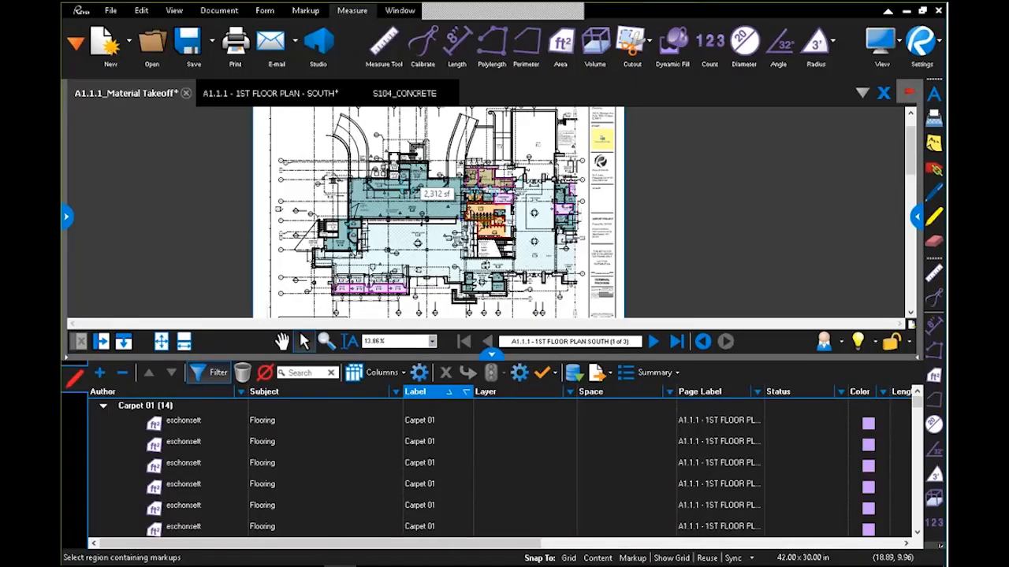
Create a PDF summary of the current page's markups titled Material Takeoff, appended to the current PDF.
{"action": "left_click", "coordinate": [677, 373]}
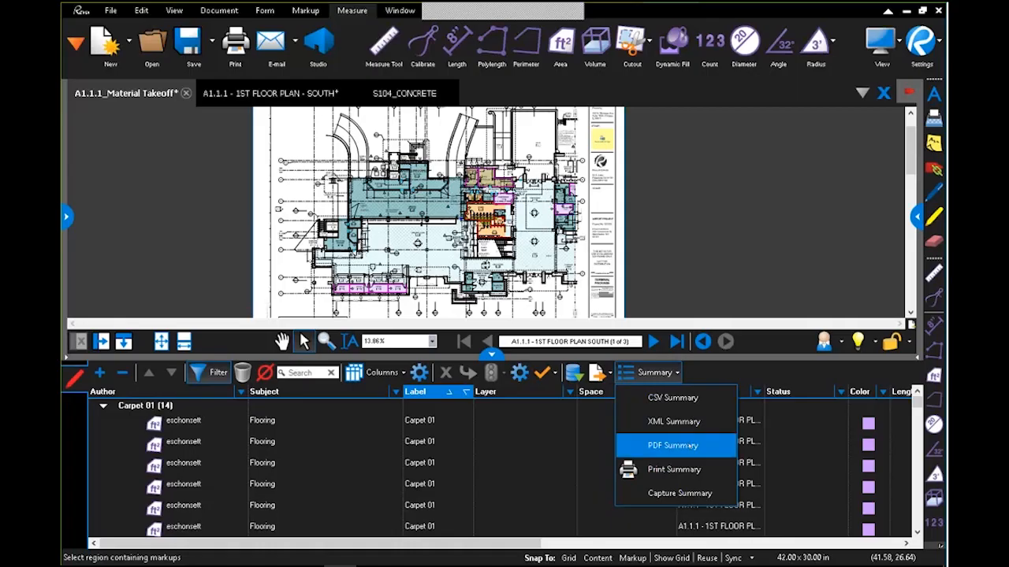
{"action": "left_click", "coordinate": [672, 445]}
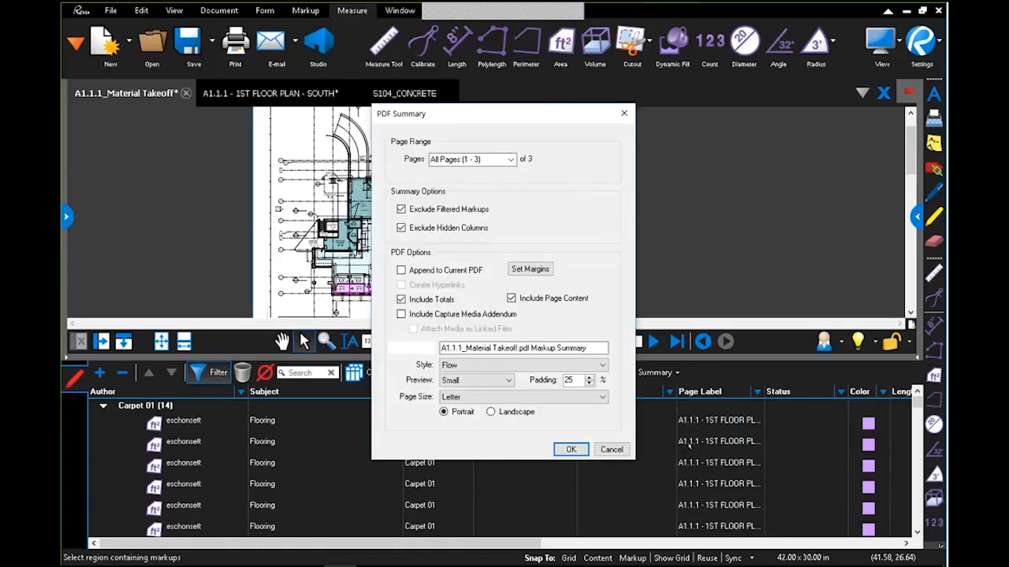
{"action": "left_click", "coordinate": [511, 161]}
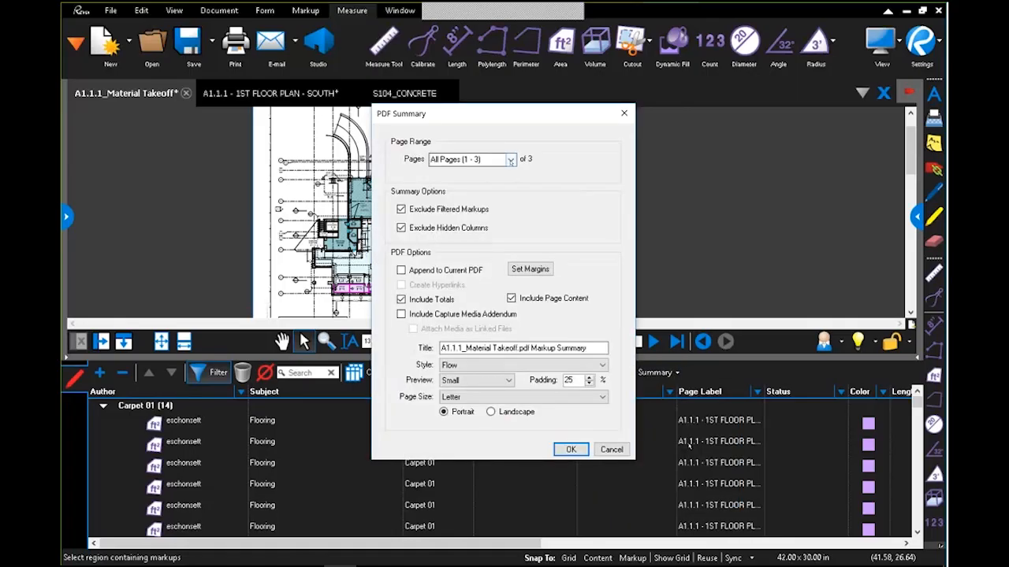
{"action": "left_click", "coordinate": [489, 182]}
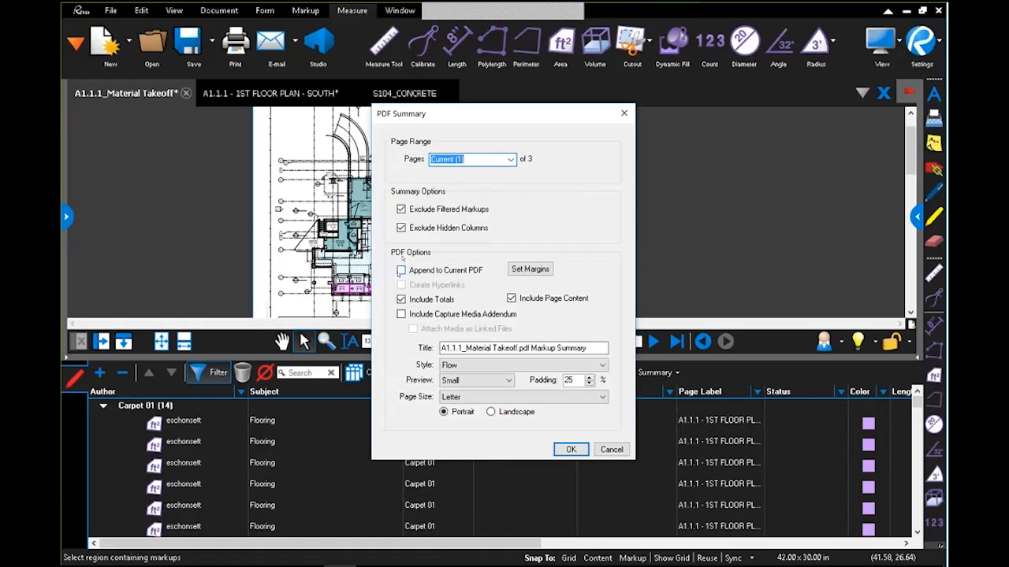
{"action": "left_click", "coordinate": [401, 271]}
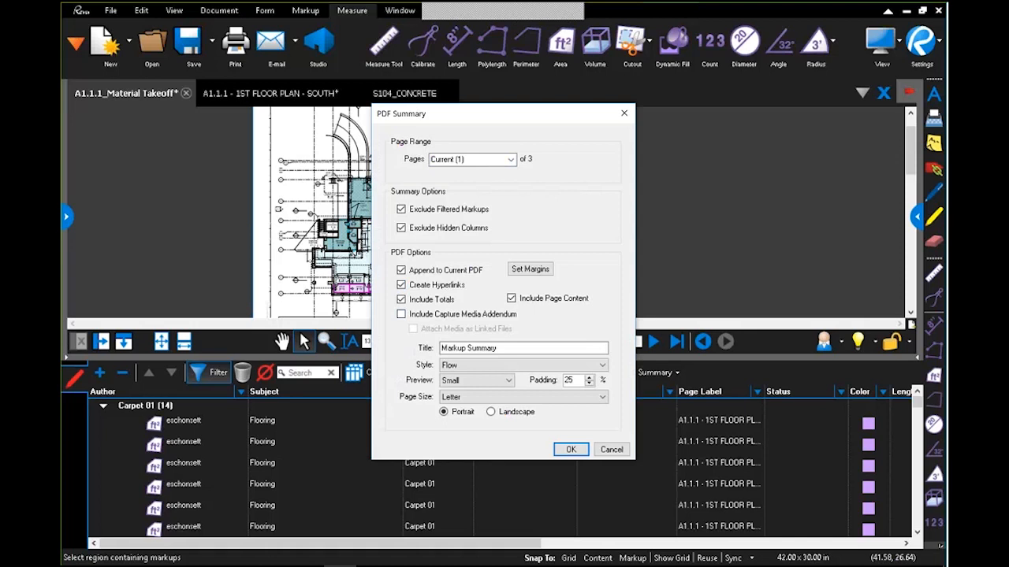
{"action": "left_click_drag", "start_coordinate": [504, 348], "coordinate": [385, 347]}
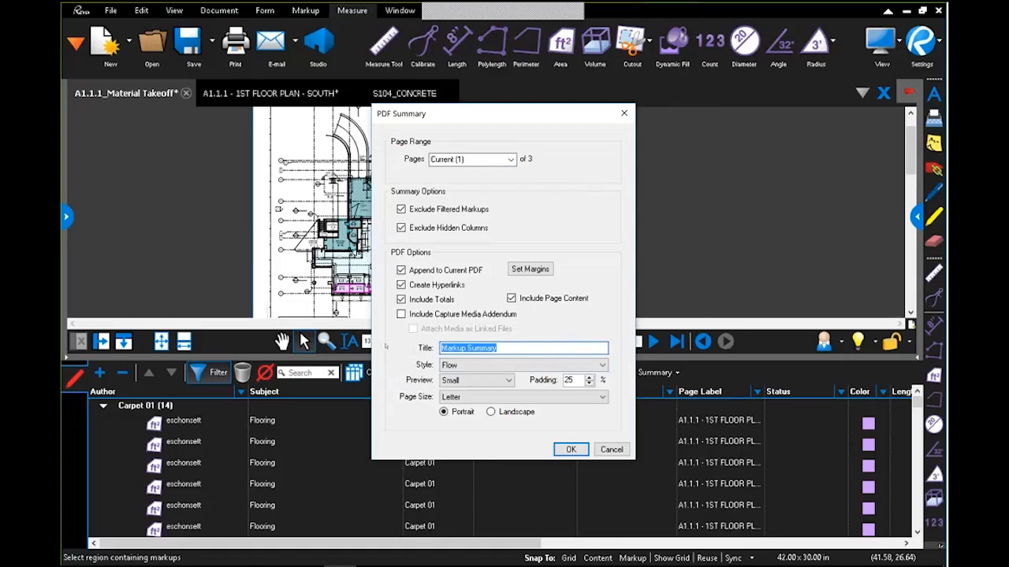
{"action": "type", "text": "Material Takeoff"}
{"action": "key", "text": "Return"}
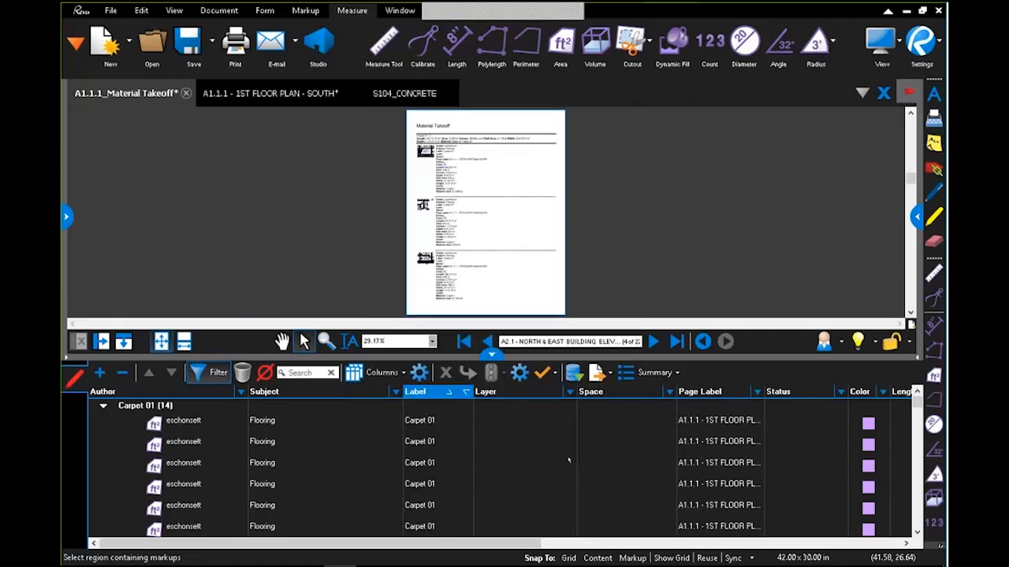
Hide the markups list and look through the appended Material Takeoff summary pages in the page thumbnails.
{"action": "left_click", "coordinate": [491, 354]}
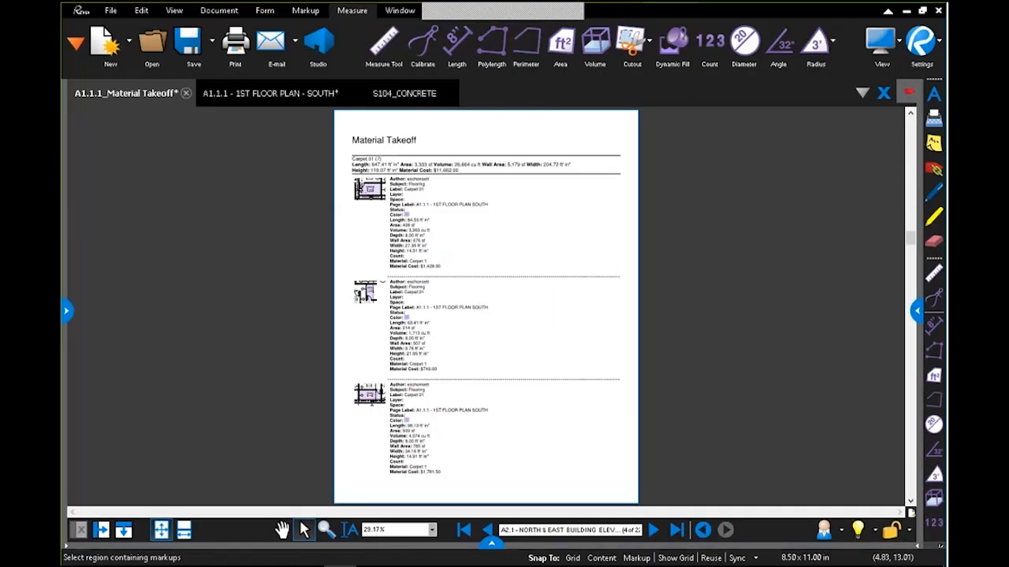
{"action": "left_click", "coordinate": [76, 42]}
{"action": "left_click", "coordinate": [118, 407]}
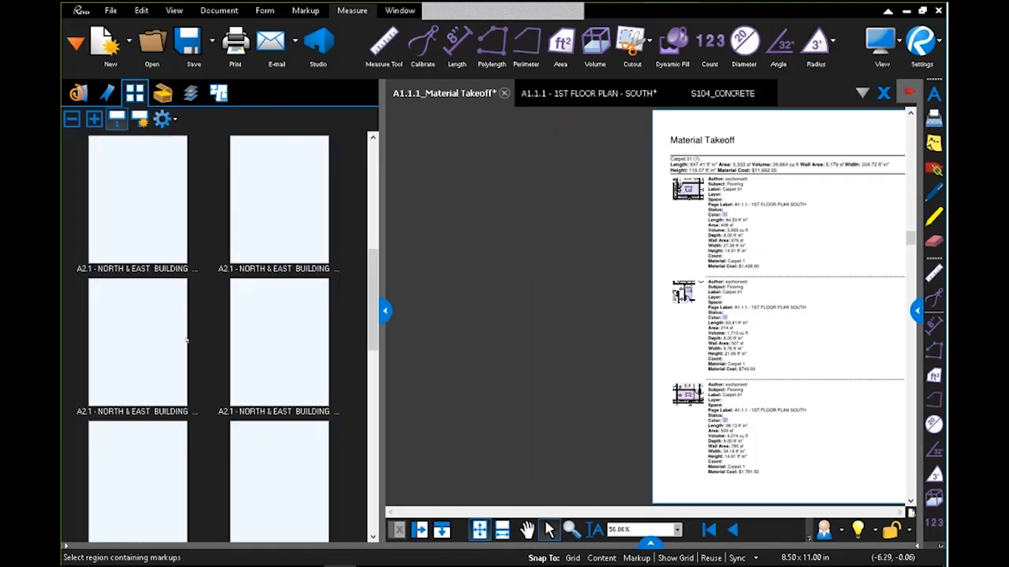
{"action": "left_click_drag", "start_coordinate": [373, 259], "coordinate": [373, 148]}
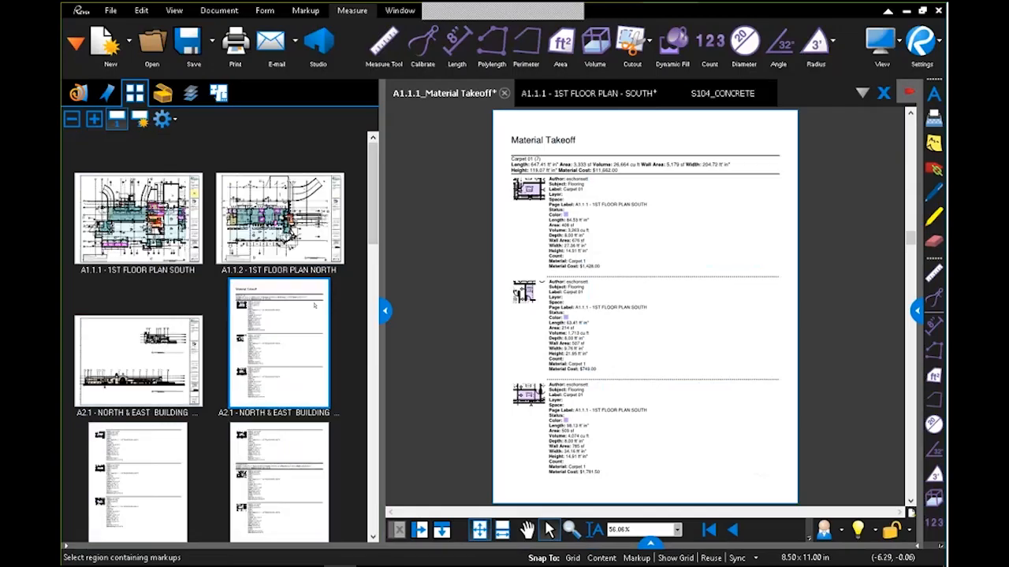
{"action": "scroll", "coordinate": [314, 331], "scroll_direction": "down", "scroll_amount": 3}
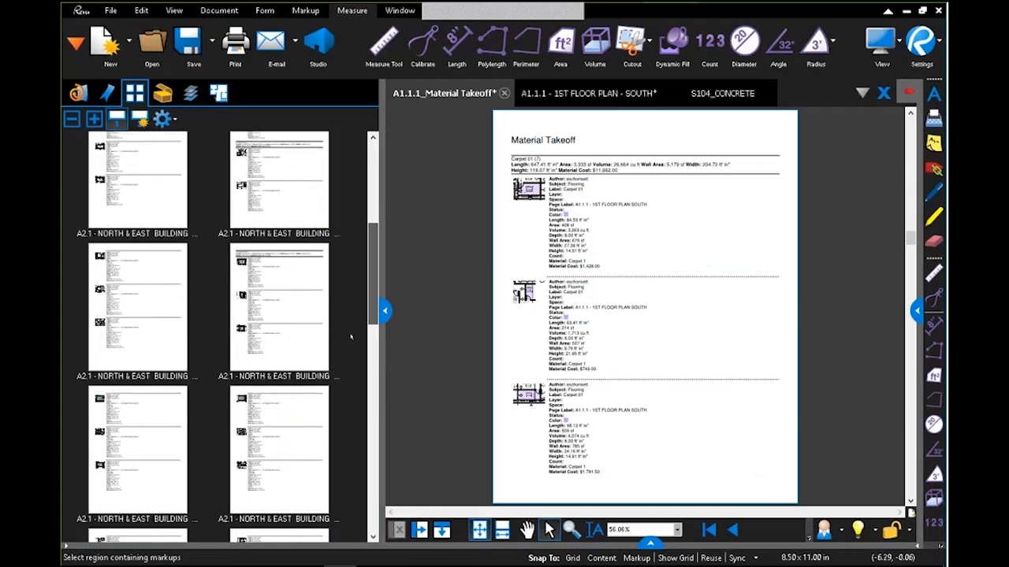
Examine the first Carpet 01 entry, for Office 138, on the first page of the appended Material Takeoff summary.
{"action": "scroll", "coordinate": [360, 190], "scroll_direction": "up", "scroll_amount": 3}
{"action": "scroll", "coordinate": [636, 226], "scroll_direction": "up", "scroll_amount": 3}
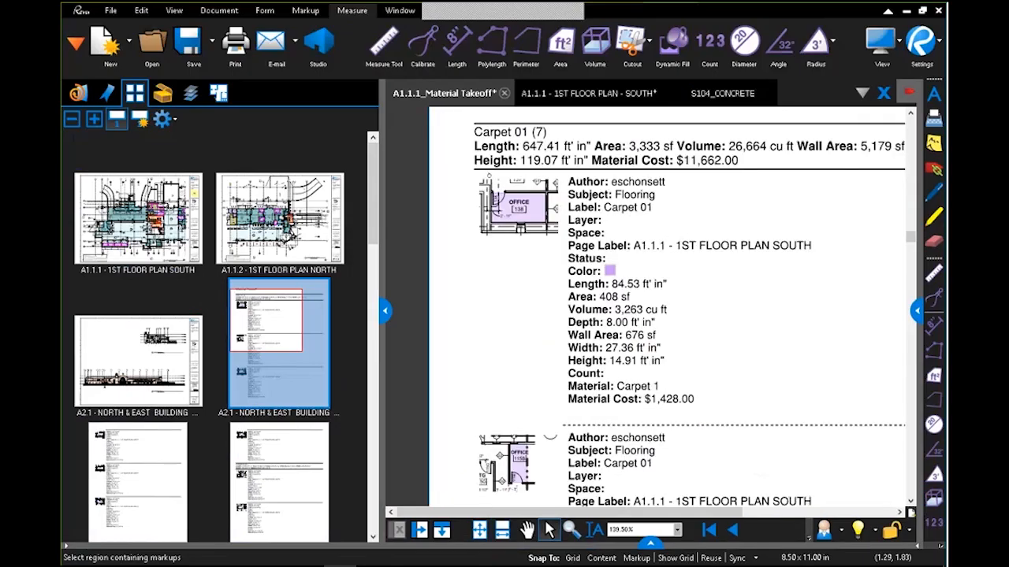
{"action": "scroll", "coordinate": [490, 188], "scroll_direction": "up", "scroll_amount": 5}
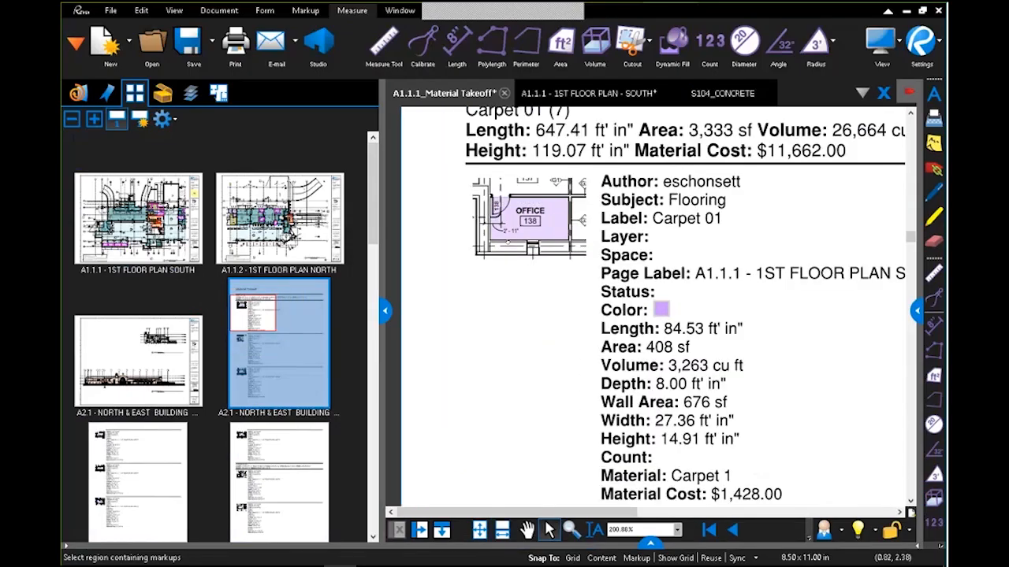
{"action": "left_click_drag", "start_coordinate": [561, 302], "coordinate": [615, 378]}
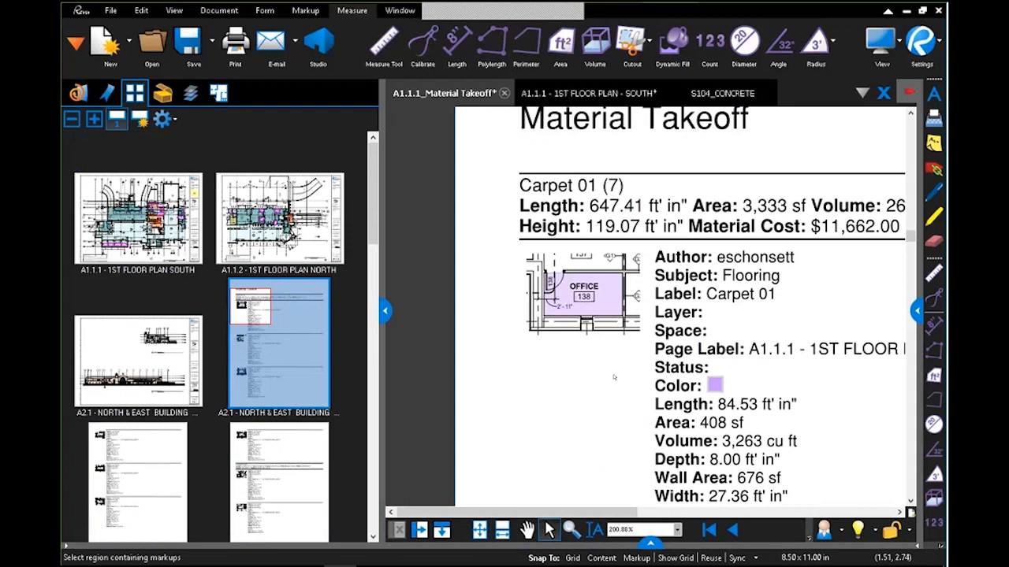
{"action": "scroll", "coordinate": [594, 315], "scroll_direction": "up", "scroll_amount": 1}
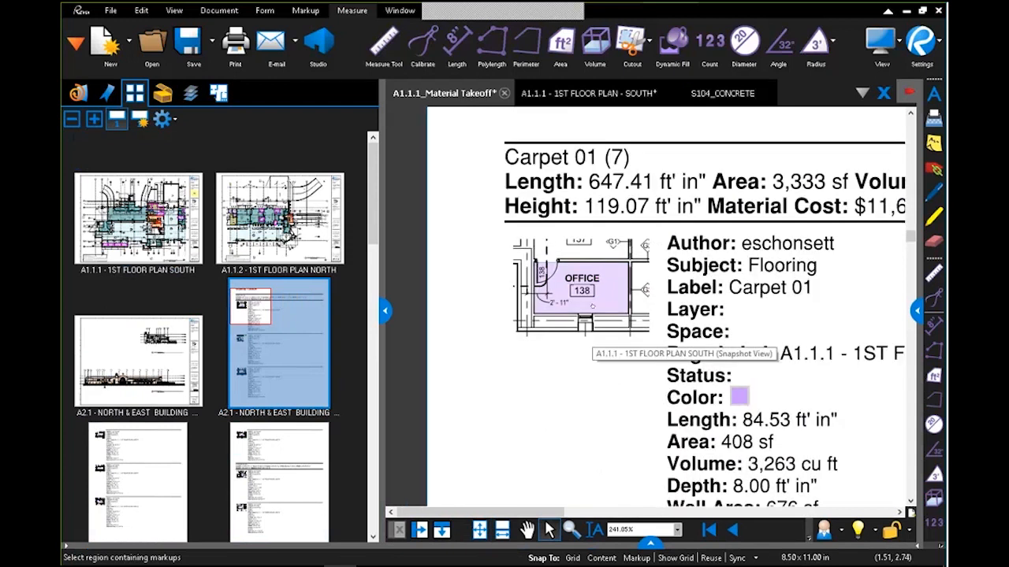
{"action": "scroll", "coordinate": [593, 306], "scroll_direction": "up", "scroll_amount": 2}
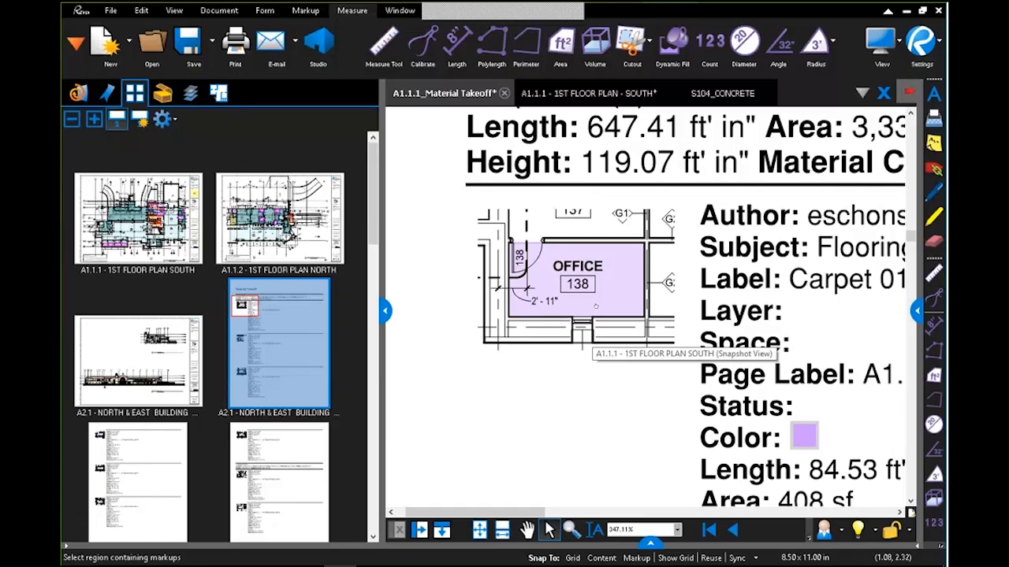
Follow the Office 138 snapshot link to its location on the floor plan and view the surrounding carpeted offices.
{"action": "left_click", "coordinate": [599, 237]}
{"action": "double_click", "coordinate": [599, 237]}
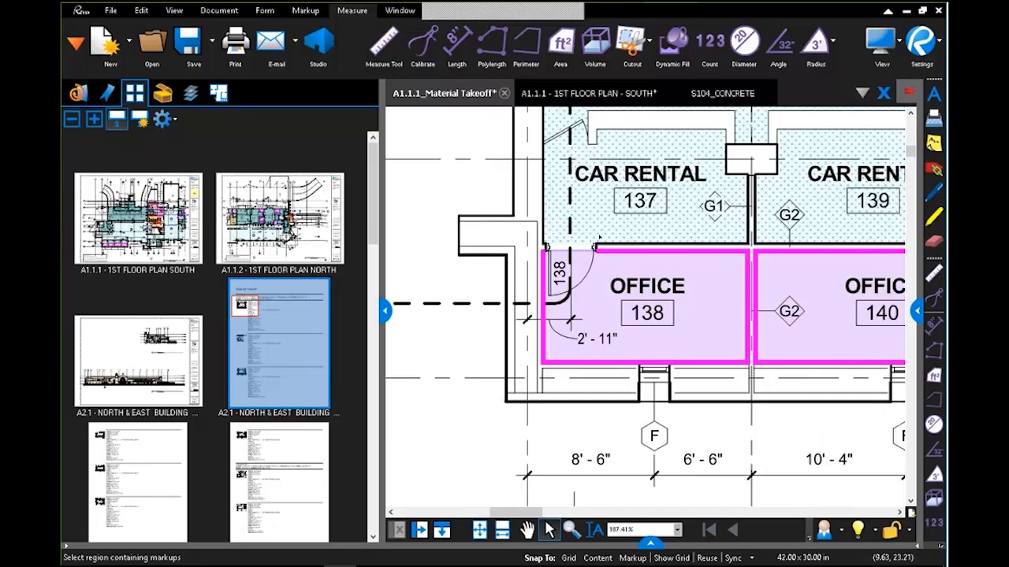
{"action": "scroll", "coordinate": [599, 238], "scroll_direction": "down", "scroll_amount": 1}
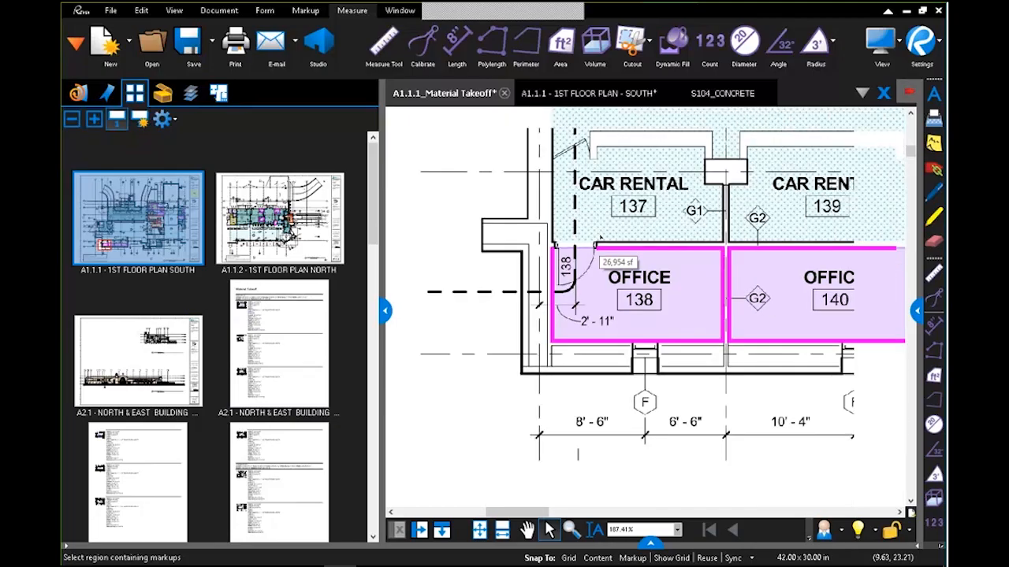
{"action": "scroll", "coordinate": [599, 238], "scroll_direction": "down", "scroll_amount": 5}
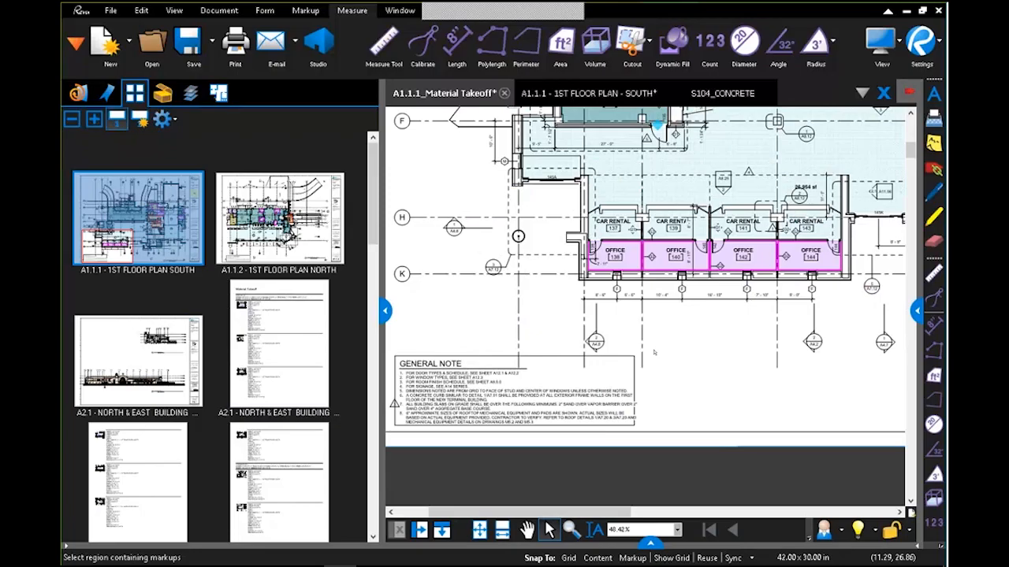
{"action": "scroll", "coordinate": [654, 352], "scroll_direction": "down", "scroll_amount": 2}
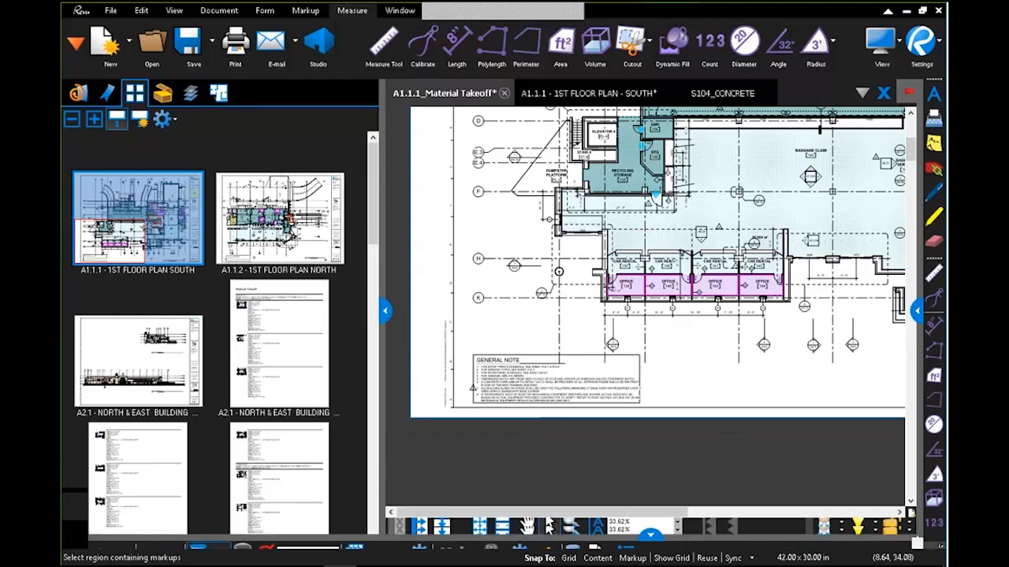
Show the markups list, review the summary export formats, and switch to the A1.1.1_Material Takeoff workbook in Excel.
{"action": "left_click", "coordinate": [650, 544]}
{"action": "left_click", "coordinate": [654, 409]}
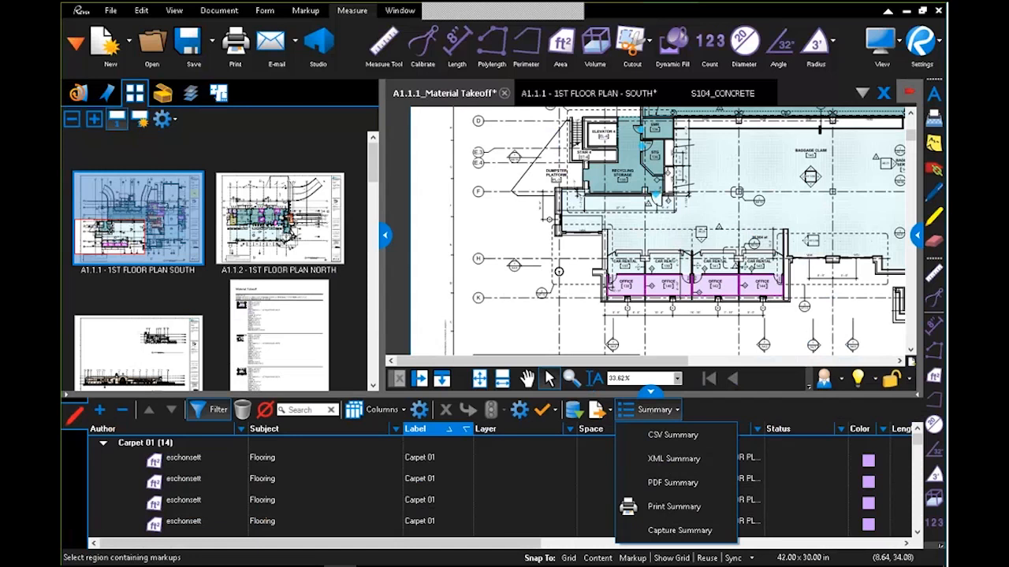
{"action": "left_click", "coordinate": [439, 566]}
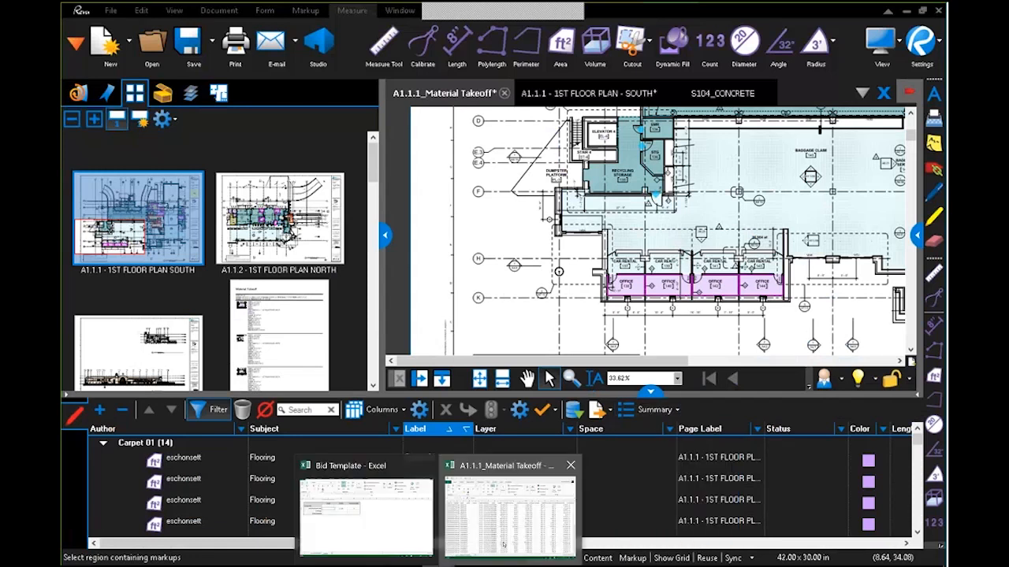
{"action": "left_click", "coordinate": [503, 544]}
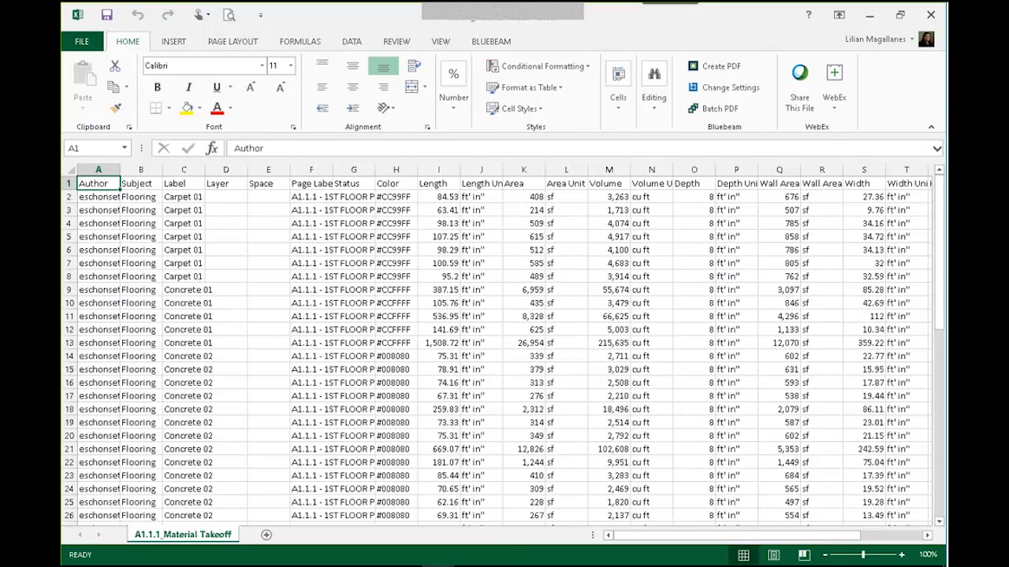
{"action": "left_click", "coordinate": [406, 566]}
{"action": "left_click", "coordinate": [476, 524]}
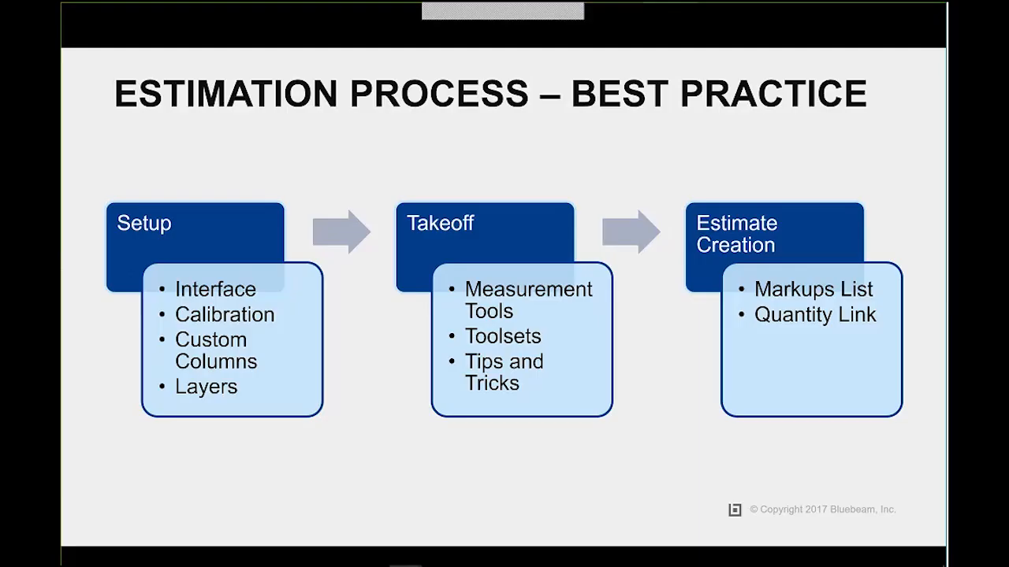
{"action": "key", "text": "Right"}
{"action": "key", "text": "Right"}
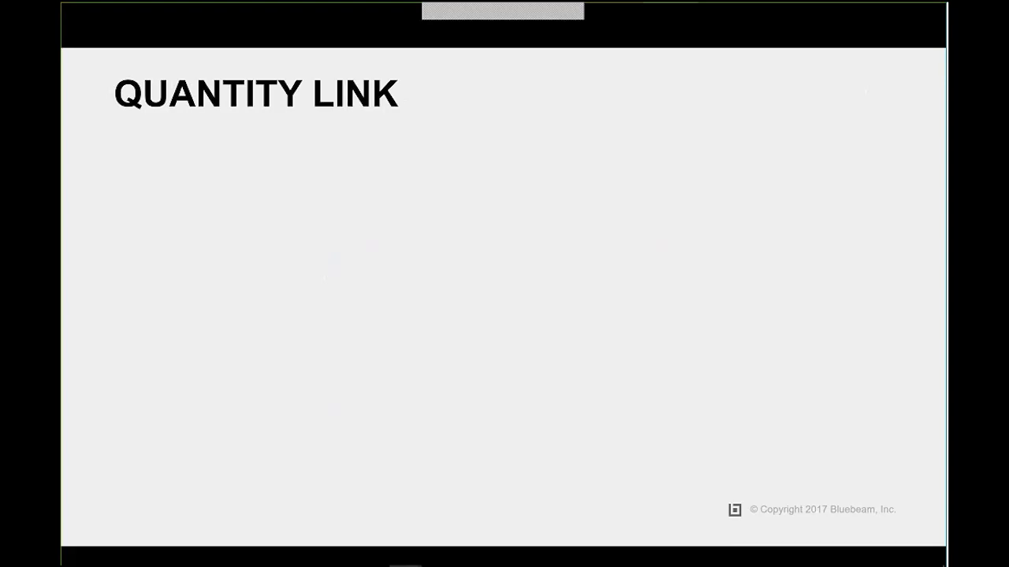
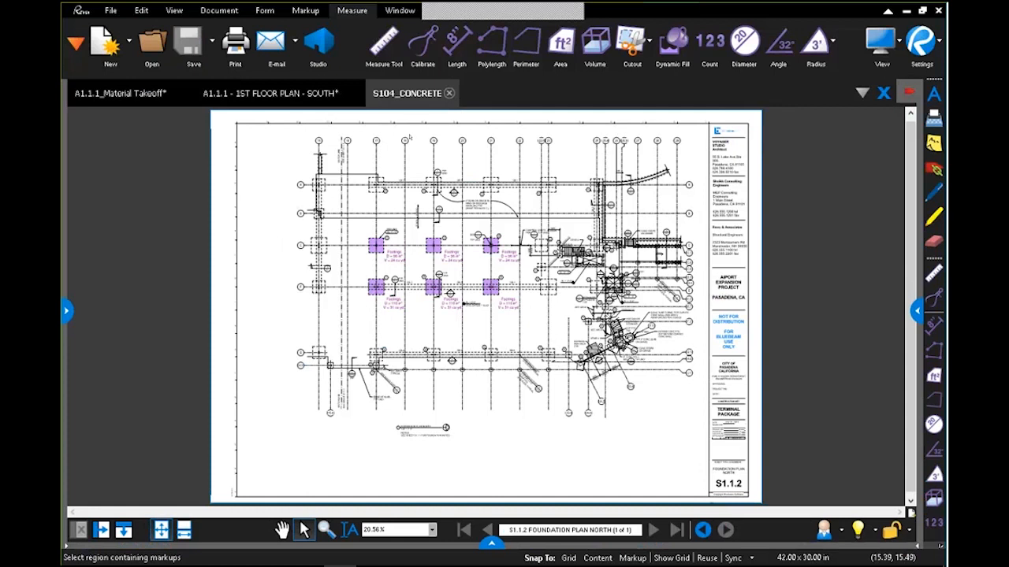
Show the markups list for the S104_CONCRETE footings, with filtering on and grouped by author, and inspect the measurement columns.
{"action": "scroll", "coordinate": [411, 137], "scroll_direction": "up", "scroll_amount": 1}
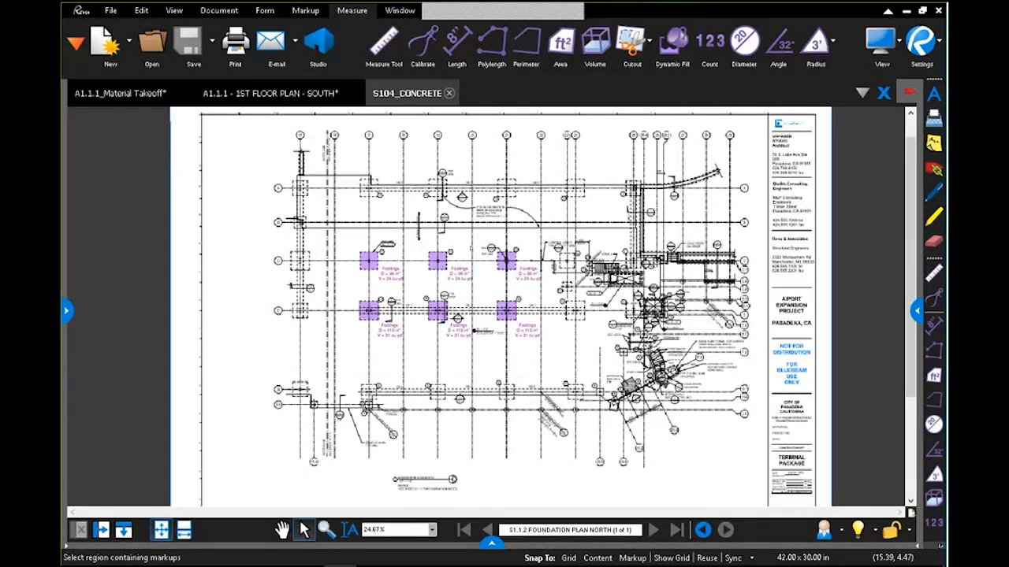
{"action": "scroll", "coordinate": [413, 169], "scroll_direction": "up", "scroll_amount": 2}
{"action": "scroll", "coordinate": [466, 364], "scroll_direction": "up", "scroll_amount": 2}
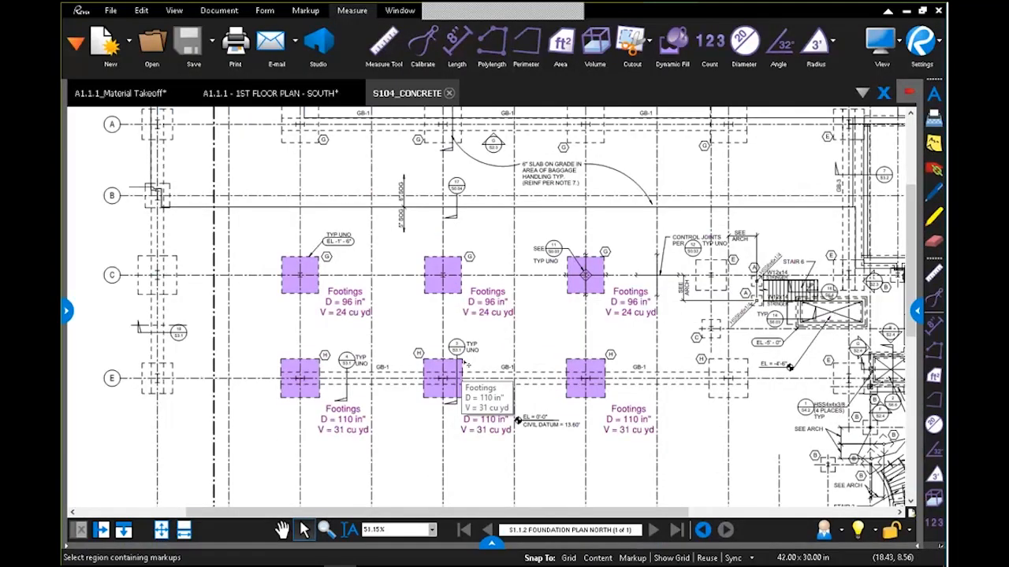
{"action": "left_click", "coordinate": [491, 544]}
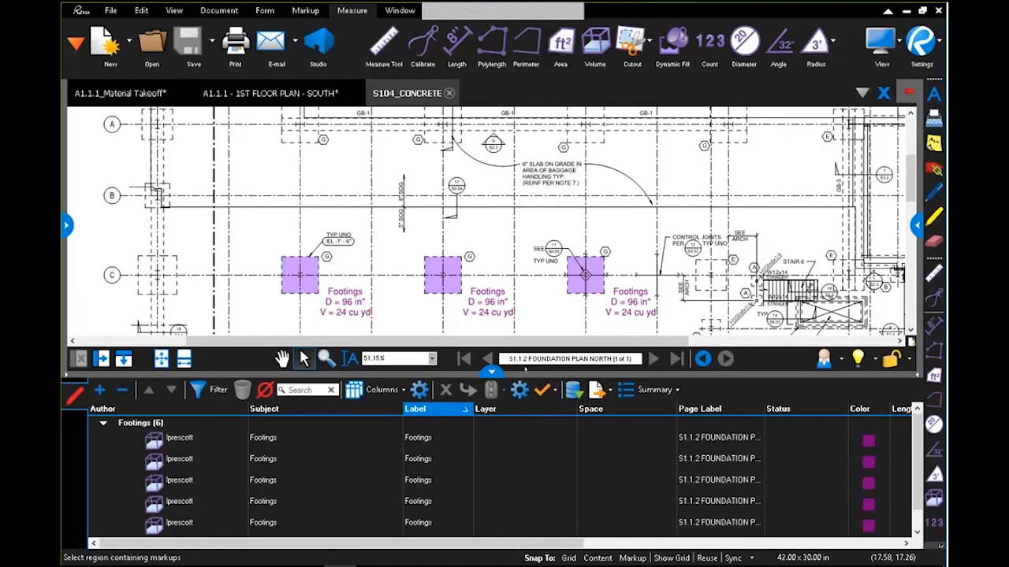
{"action": "left_click", "coordinate": [226, 386]}
{"action": "left_click", "coordinate": [182, 410]}
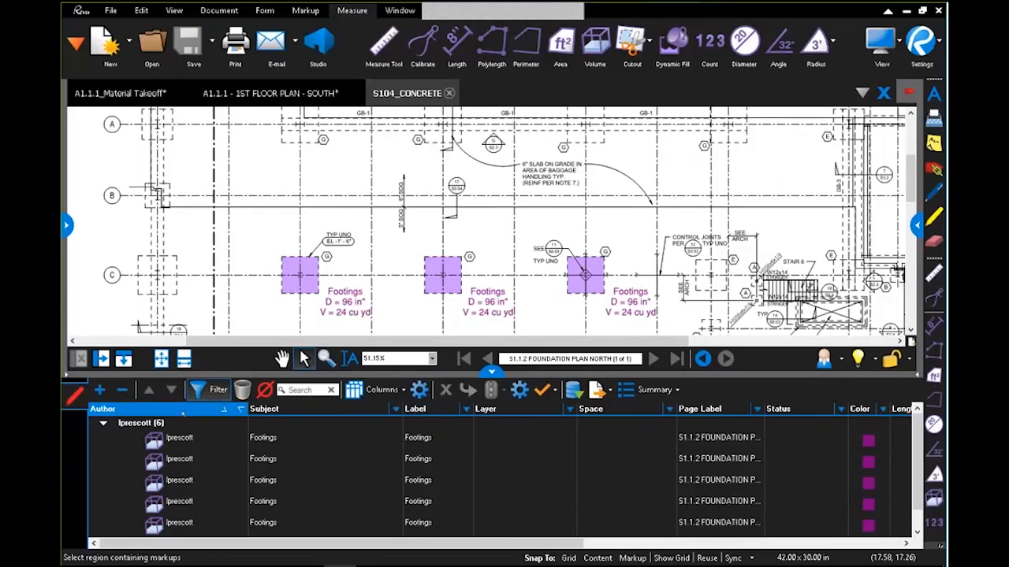
{"action": "left_click_drag", "start_coordinate": [317, 544], "coordinate": [619, 564]}
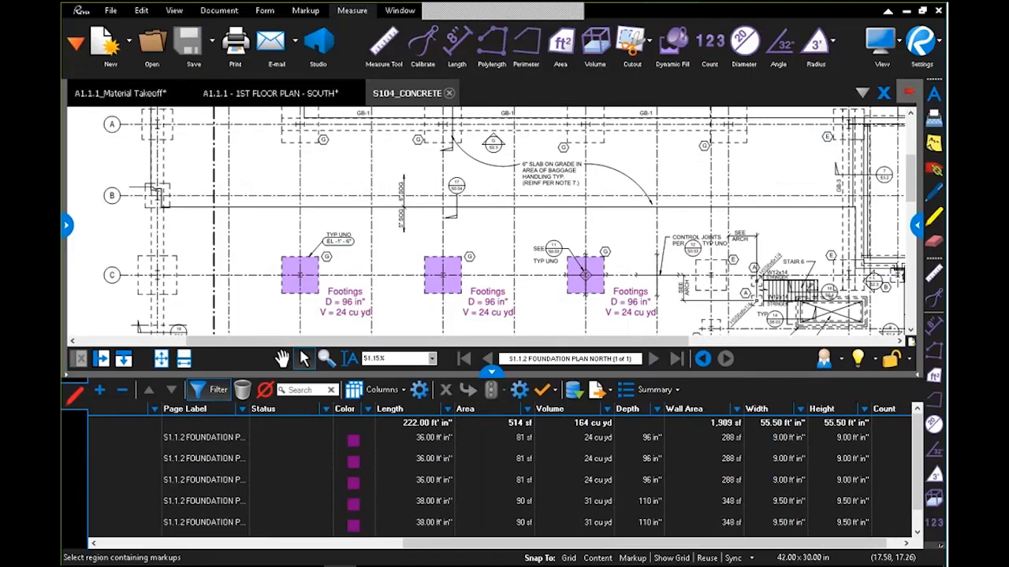
Restart the unresponsive Excel, reopen the Bid Template workbook, and select the Total cell for Footings on the Concrete sheet.
{"action": "left_click", "coordinate": [367, 504]}
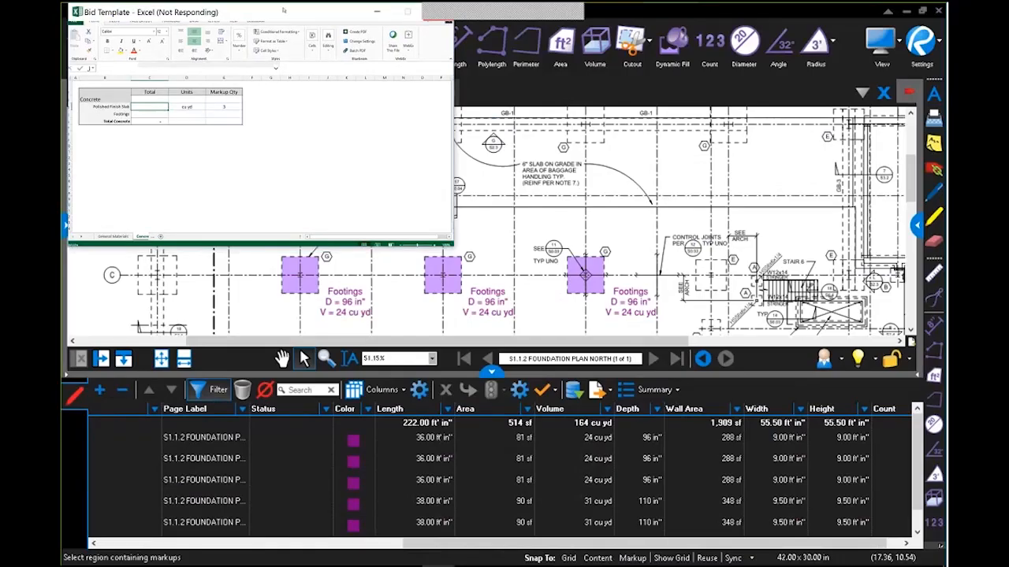
{"action": "left_click_drag", "start_coordinate": [322, 17], "coordinate": [322, 84]}
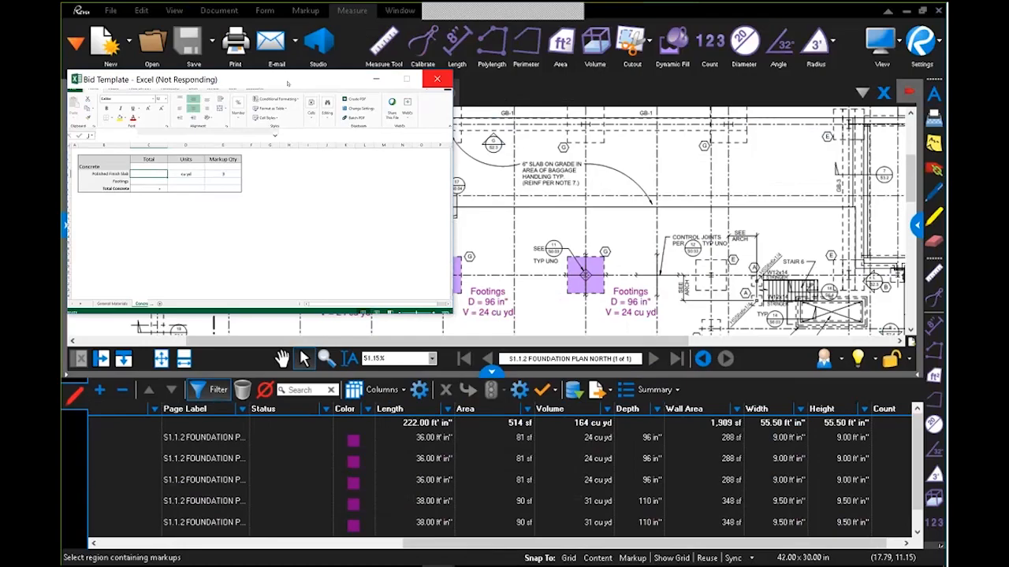
{"action": "left_click", "coordinate": [438, 80]}
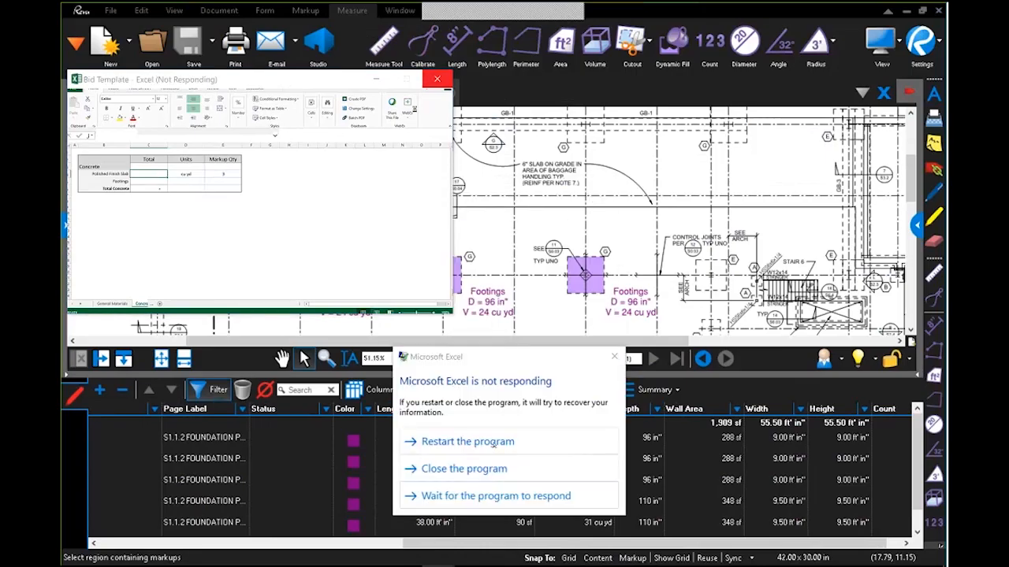
{"action": "left_click", "coordinate": [494, 442]}
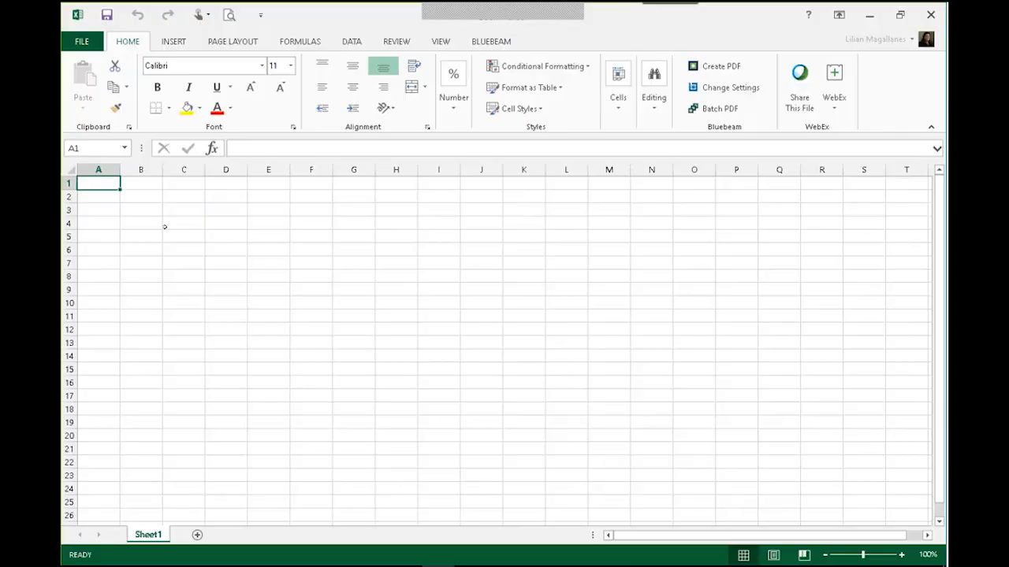
{"action": "left_click", "coordinate": [82, 42]}
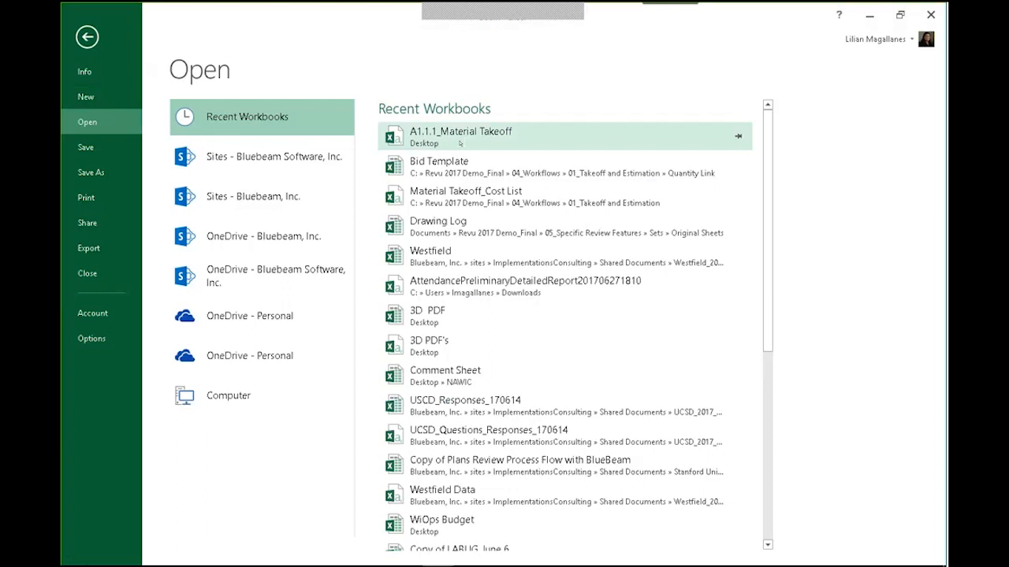
{"action": "left_click", "coordinate": [442, 164]}
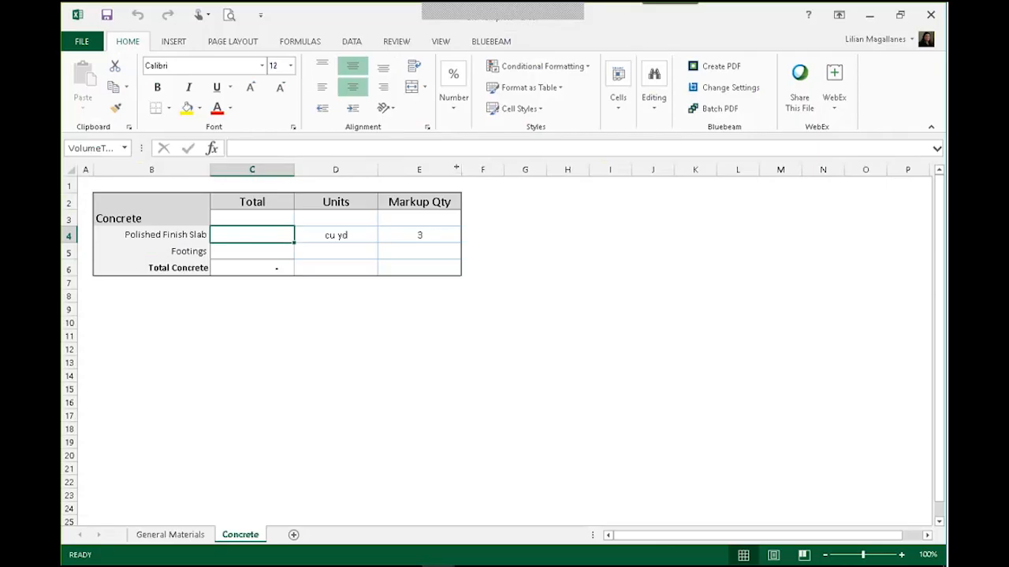
{"action": "left_click", "coordinate": [277, 257]}
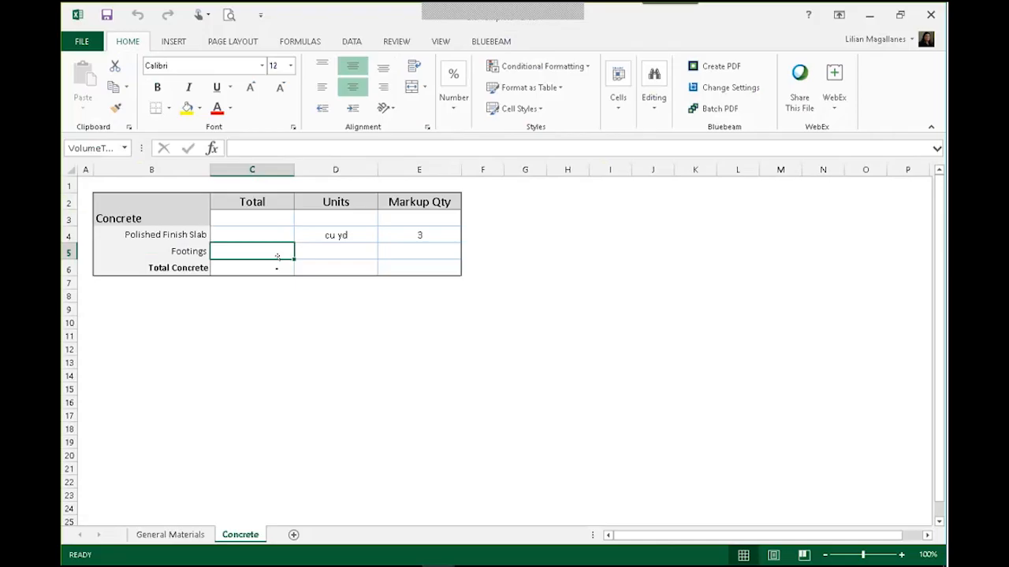
{"action": "key", "text": "ctrl+n"}
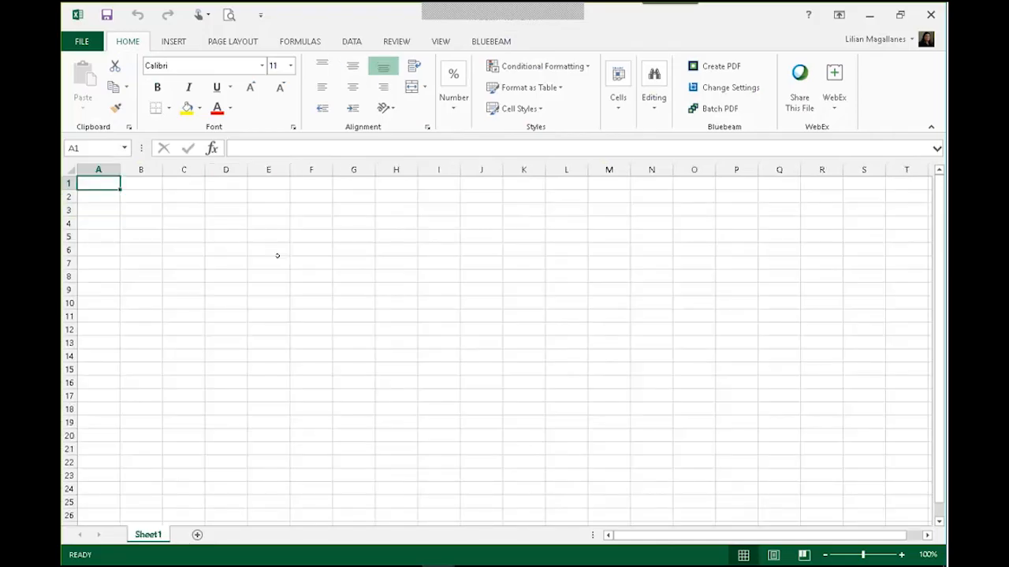
{"action": "key", "text": "alt+Tab"}
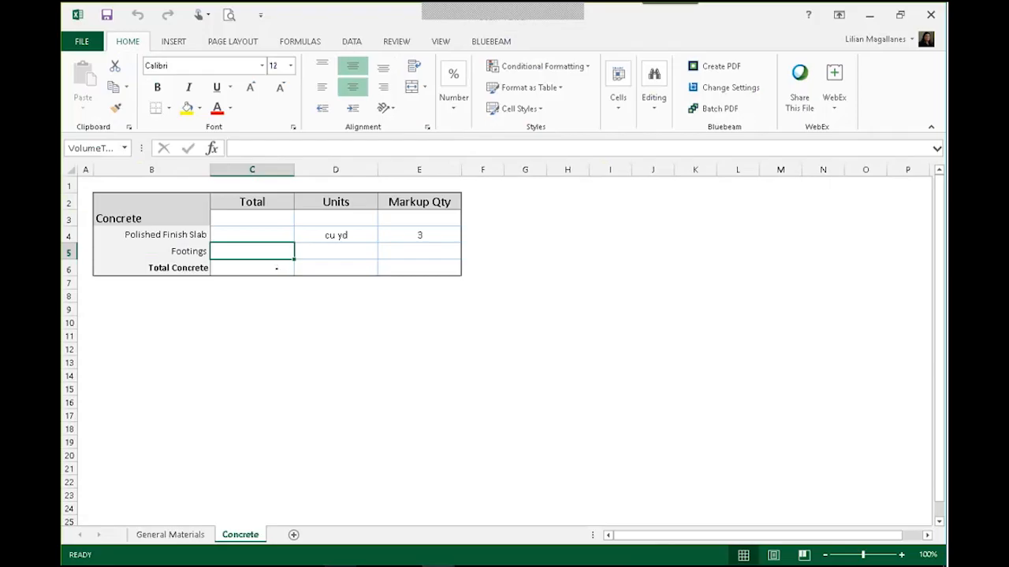
{"action": "key", "text": "alt+Tab"}
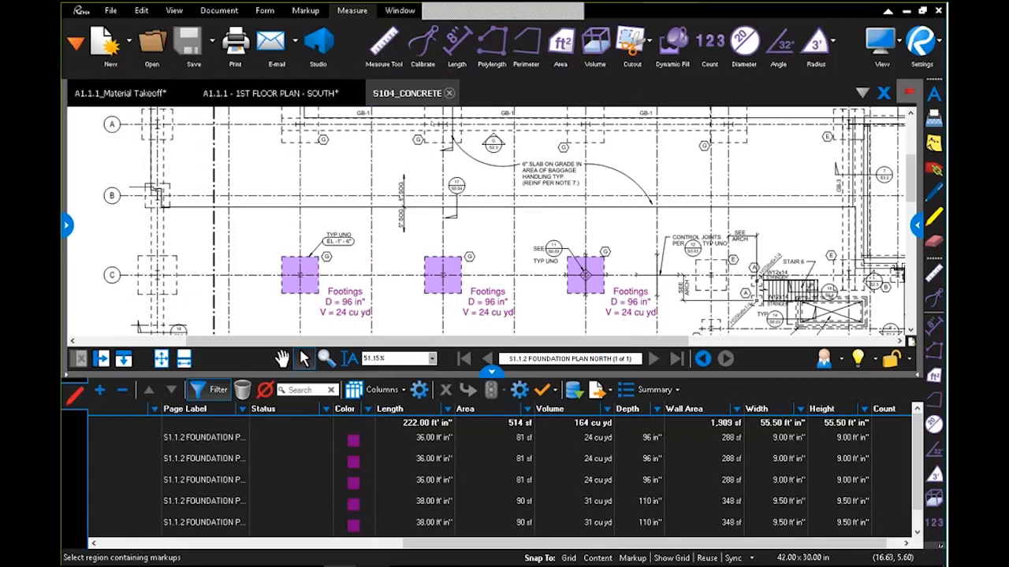
{"action": "key", "text": "alt+Tab"}
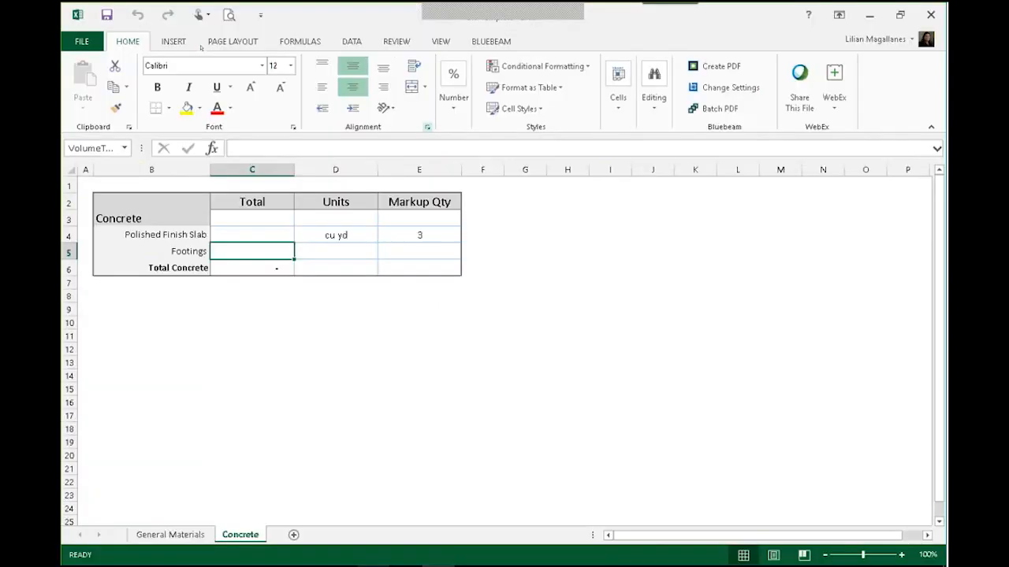
Start a Quantity Link on the Footings Total cell and add S104_CONCRETE.pdf from the Quantity Link folder as its linked file.
{"action": "right_click", "coordinate": [248, 252]}
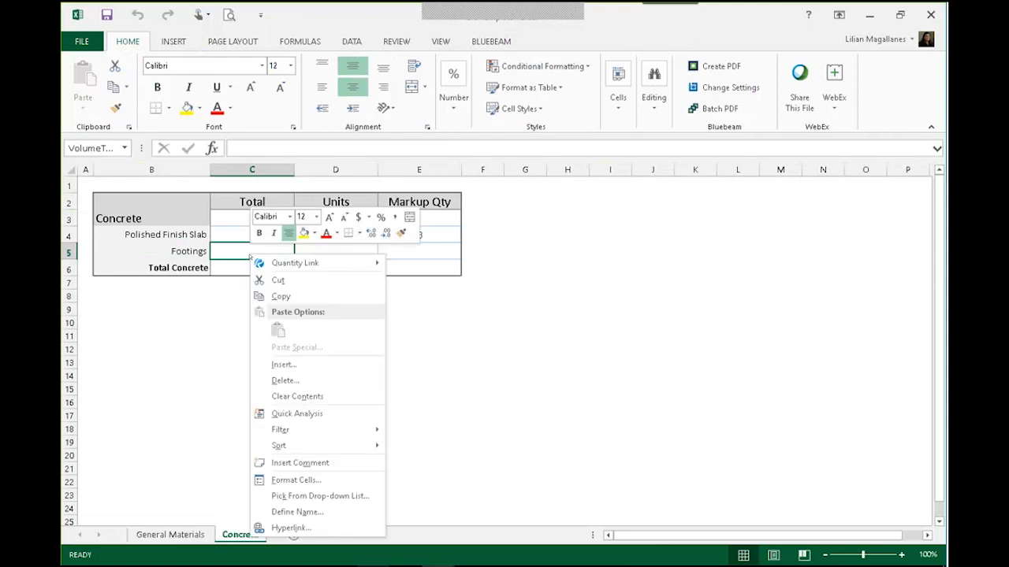
{"action": "mouse_move", "coordinate": [294, 266]}
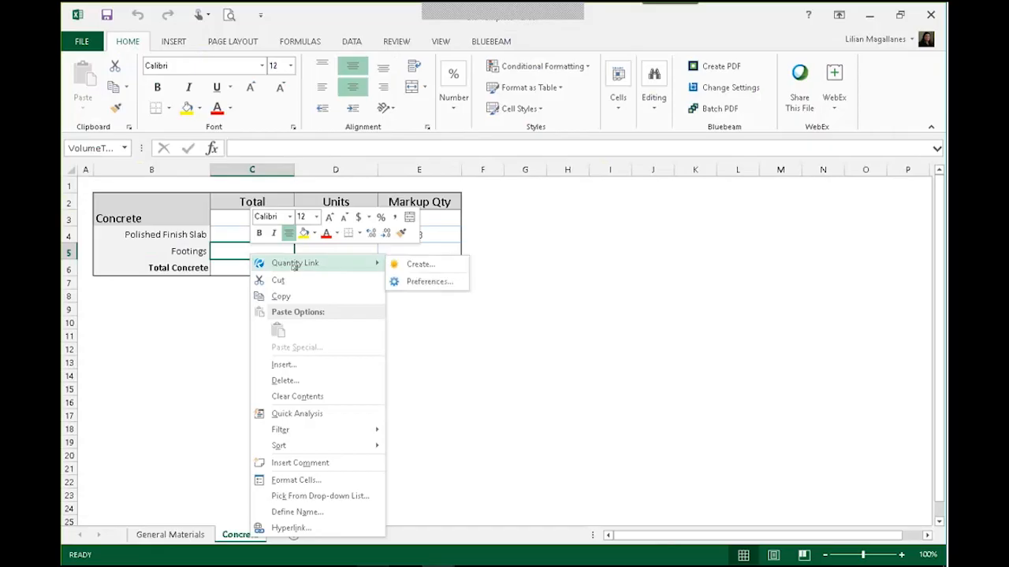
{"action": "left_click", "coordinate": [418, 264]}
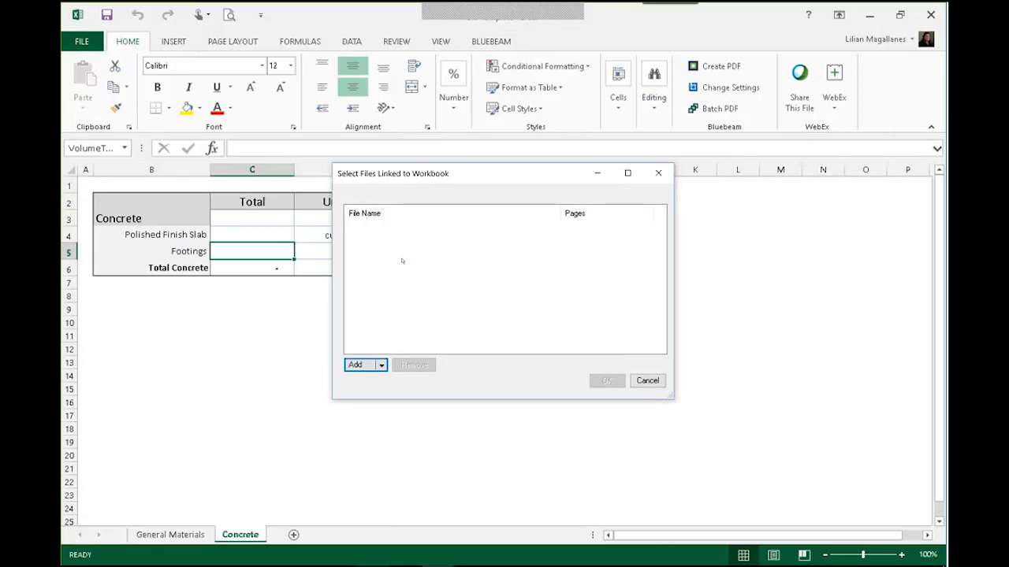
{"action": "left_click", "coordinate": [356, 365]}
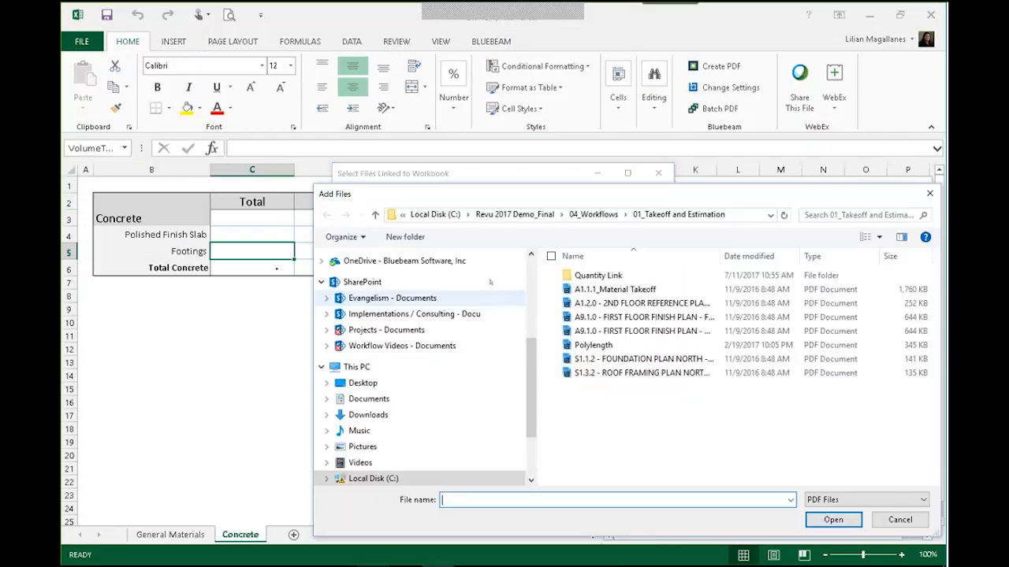
{"action": "double_click", "coordinate": [598, 275]}
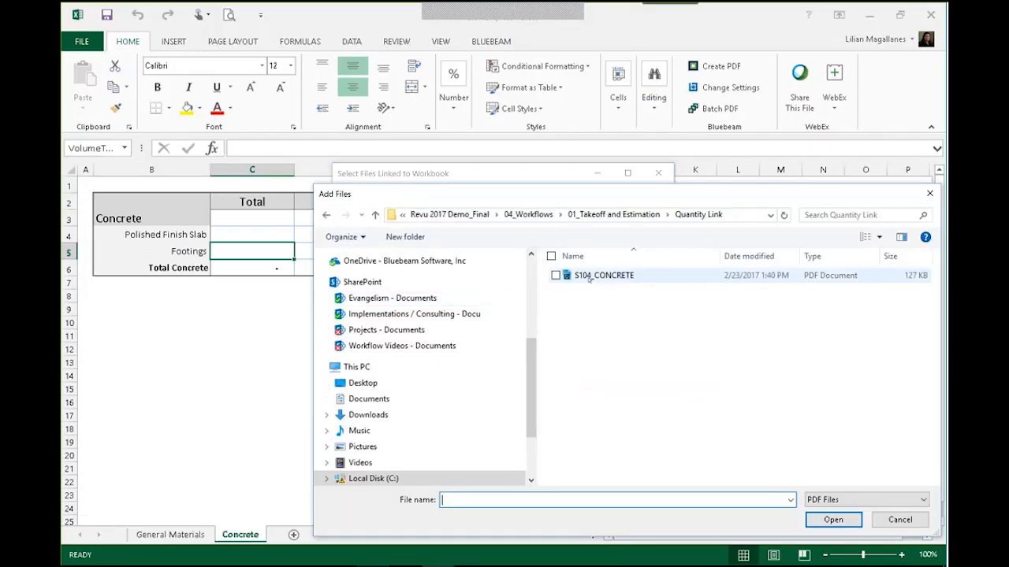
{"action": "double_click", "coordinate": [592, 276]}
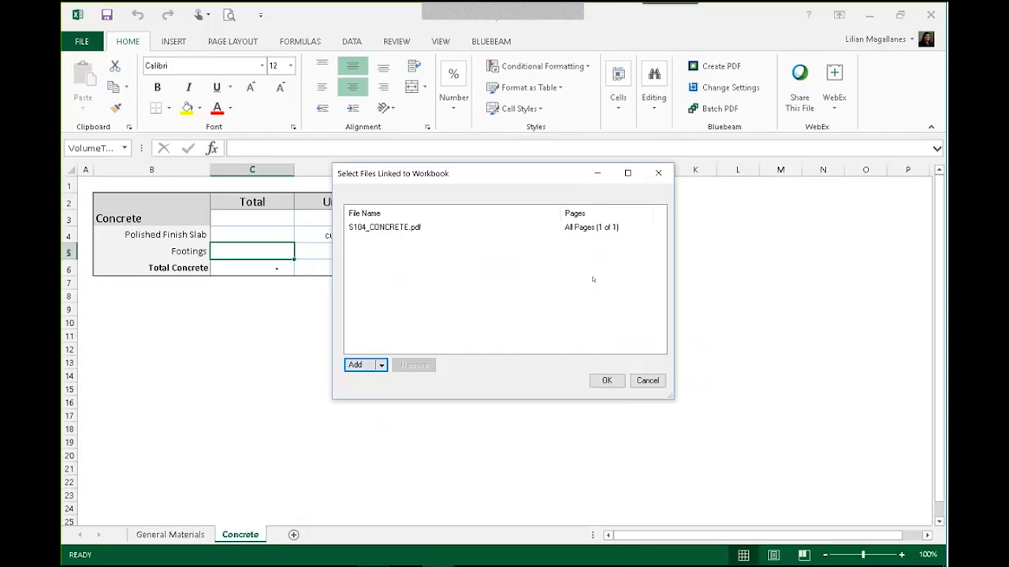
{"action": "left_click", "coordinate": [606, 381]}
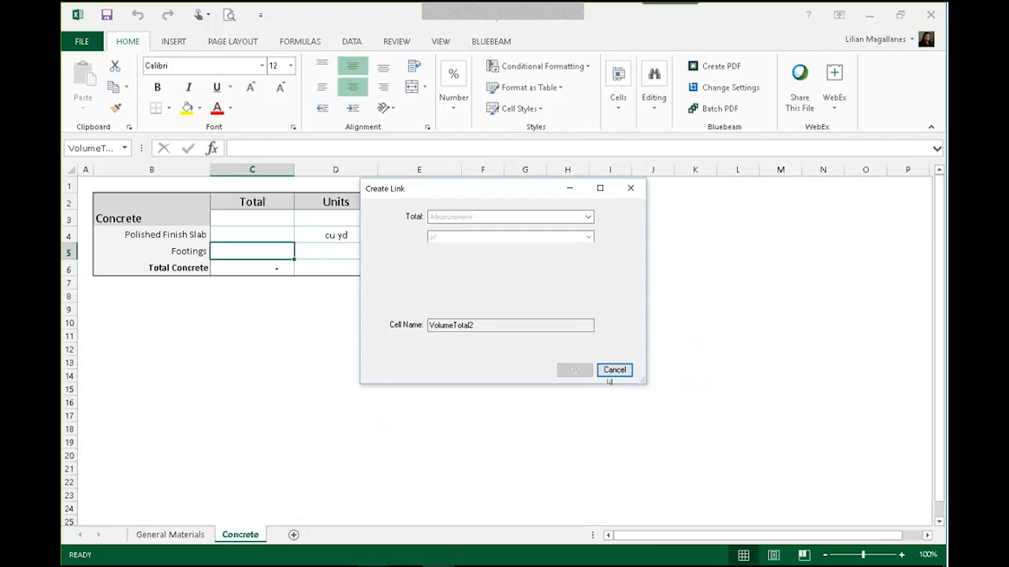
Set the link to total Volume, checking the measurements of a footing markup in the S104_CONCRETE drawing in Revu.
{"action": "left_click", "coordinate": [542, 216]}
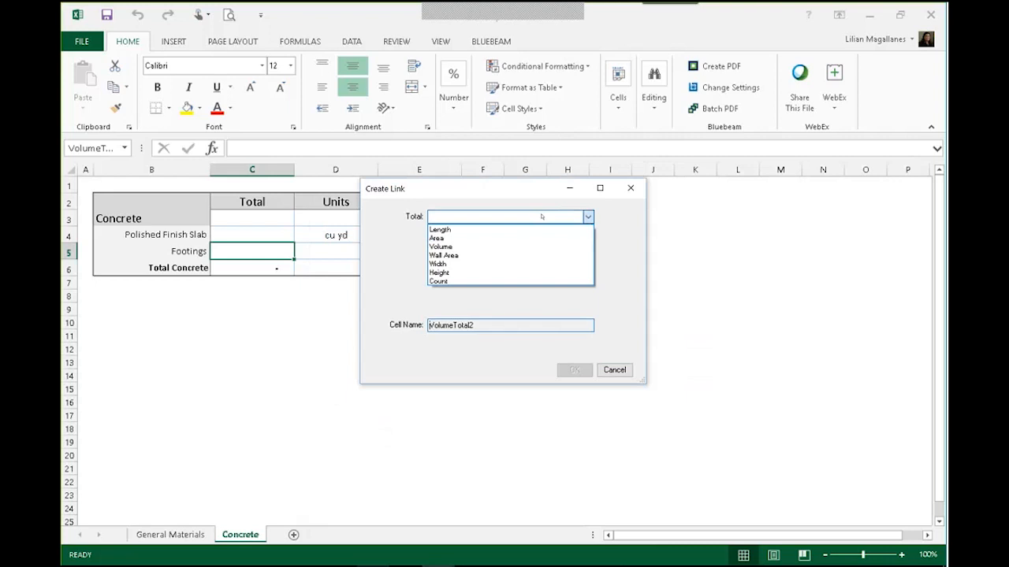
{"action": "left_click", "coordinate": [466, 249]}
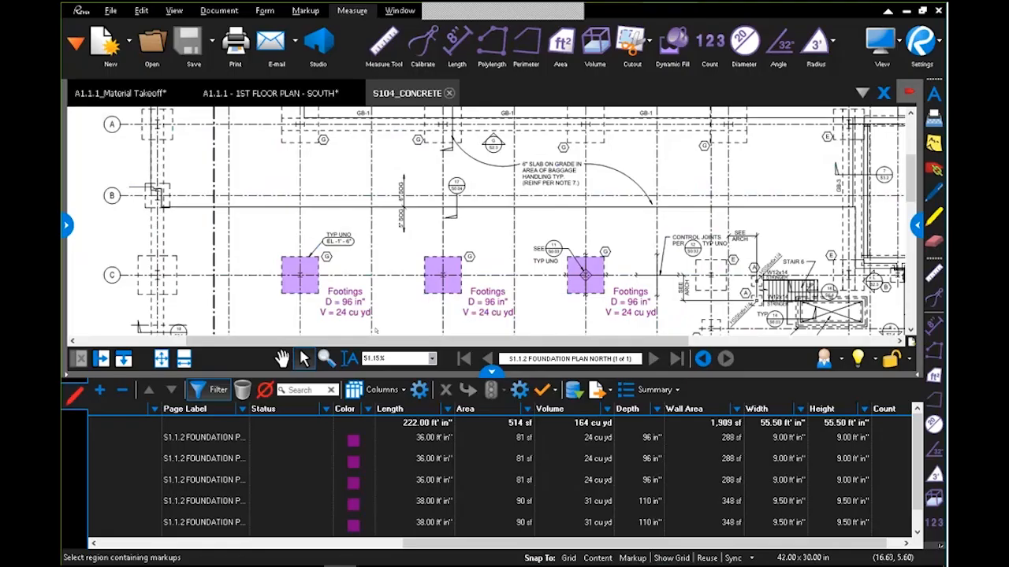
{"action": "left_click", "coordinate": [300, 275]}
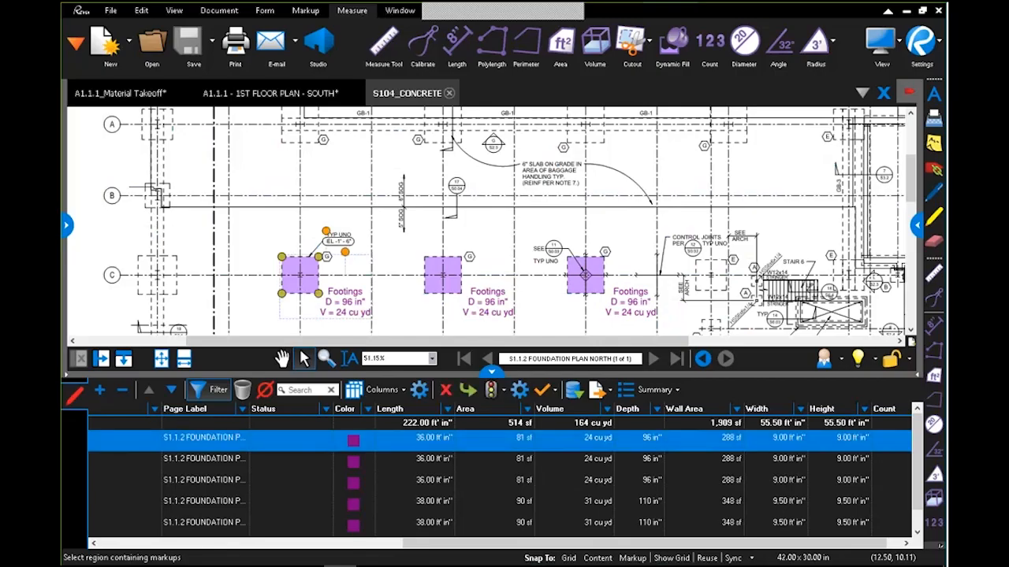
{"action": "scroll", "coordinate": [114, 512], "scroll_direction": "left", "scroll_amount": 10}
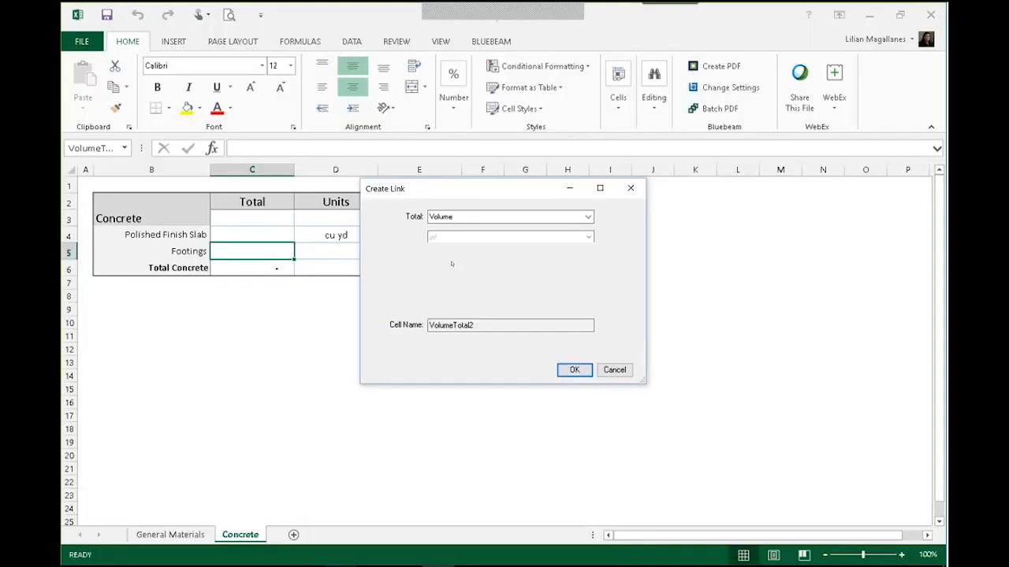
{"action": "left_click", "coordinate": [480, 217]}
{"action": "left_click", "coordinate": [476, 224]}
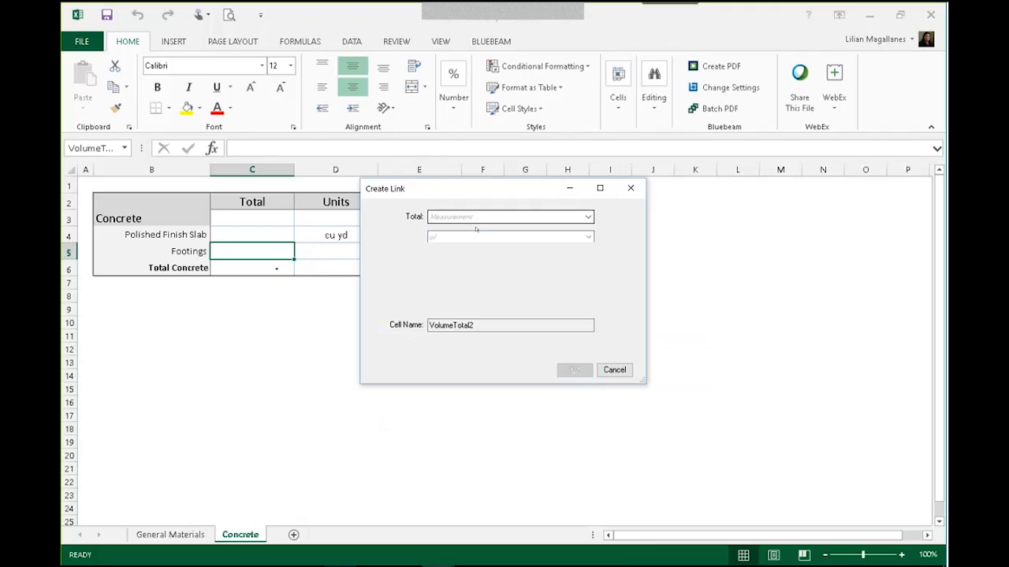
{"action": "left_click", "coordinate": [487, 220]}
{"action": "left_click", "coordinate": [463, 247]}
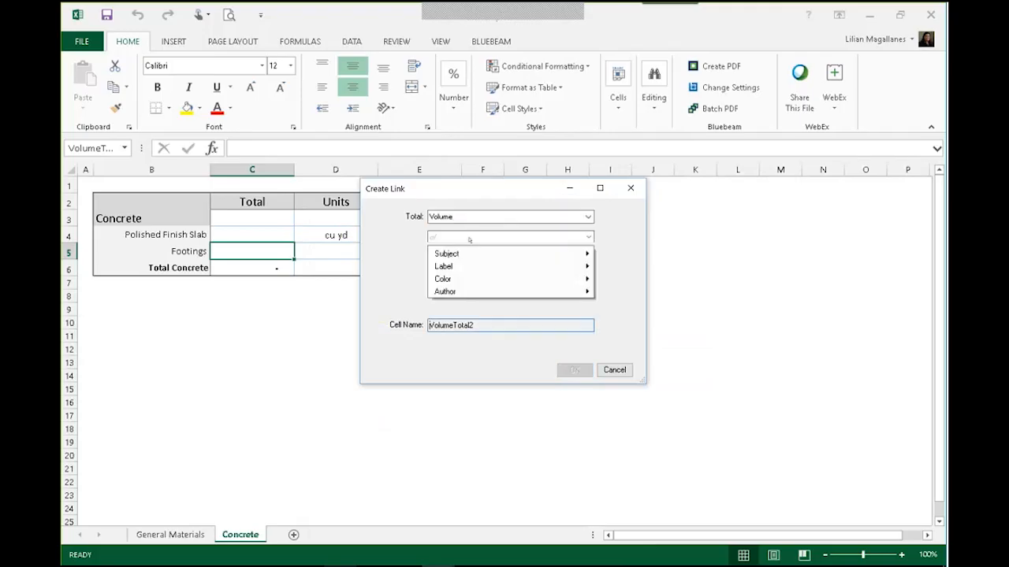
Try to restrict the link to the Footings subject, and check the footings' Subject column in the Revu markups list.
{"action": "mouse_move", "coordinate": [471, 255]}
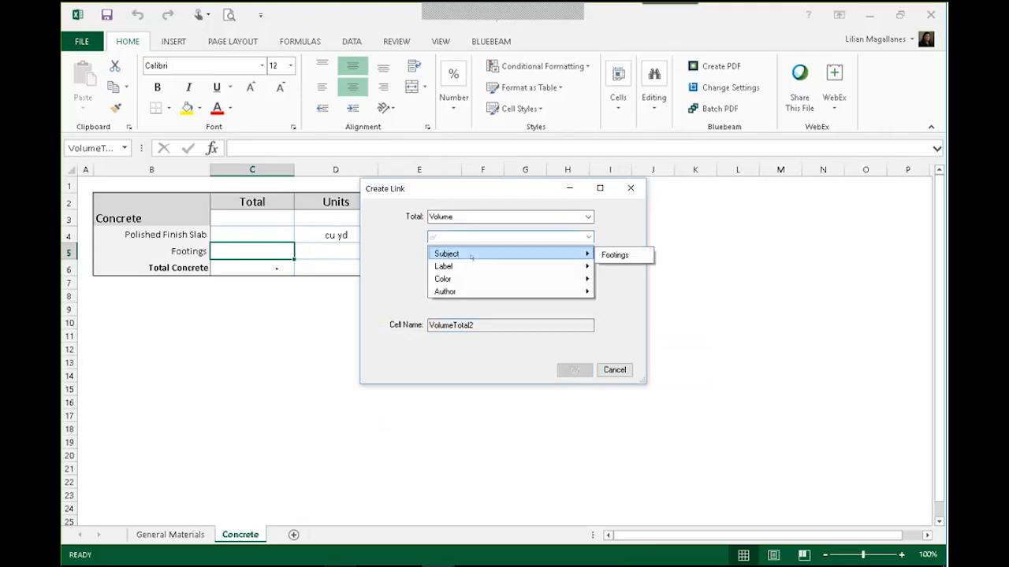
{"action": "left_click", "coordinate": [623, 255]}
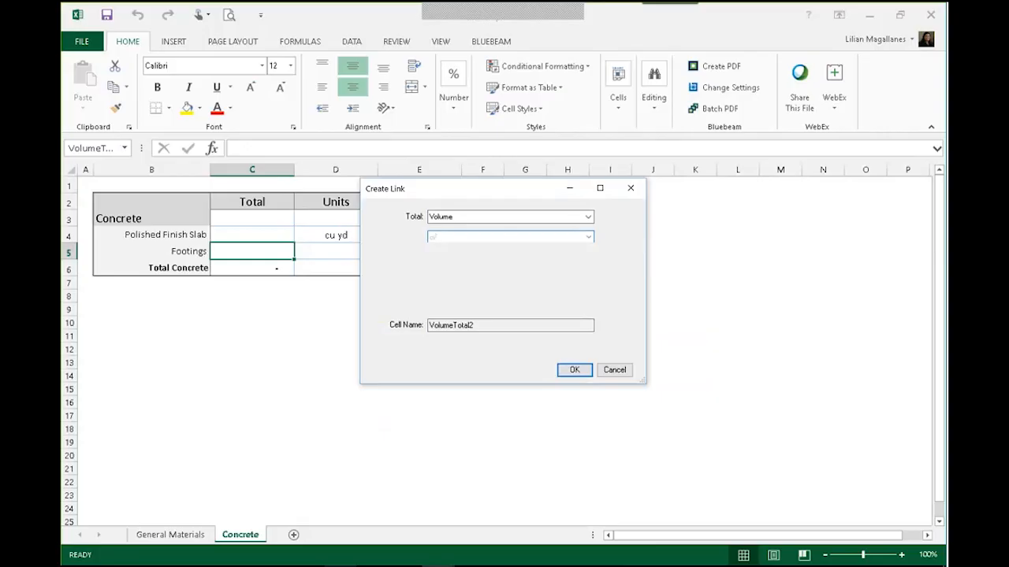
{"action": "key", "text": "alt+Tab"}
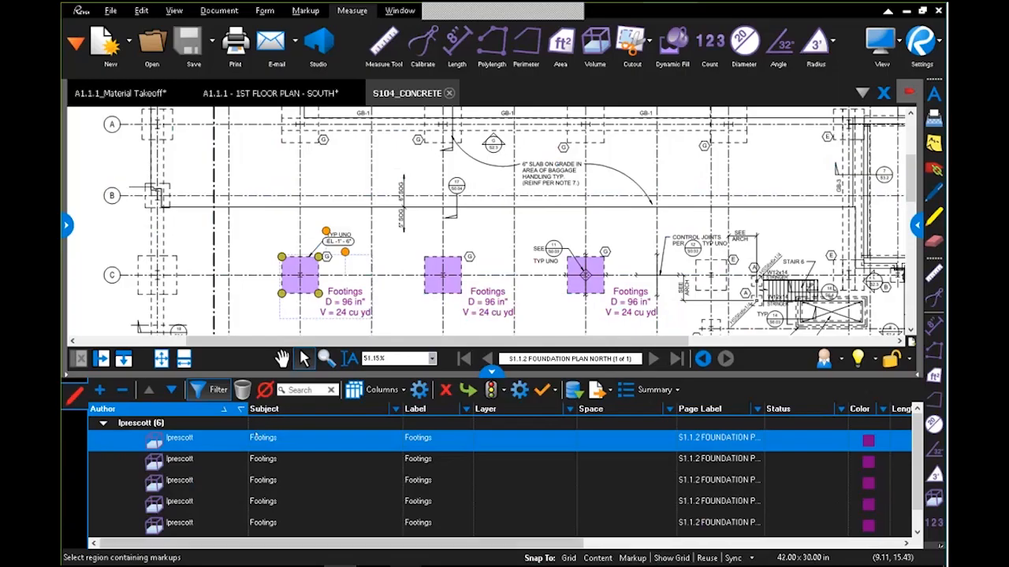
{"action": "left_click", "coordinate": [439, 566]}
{"action": "left_click", "coordinate": [565, 538]}
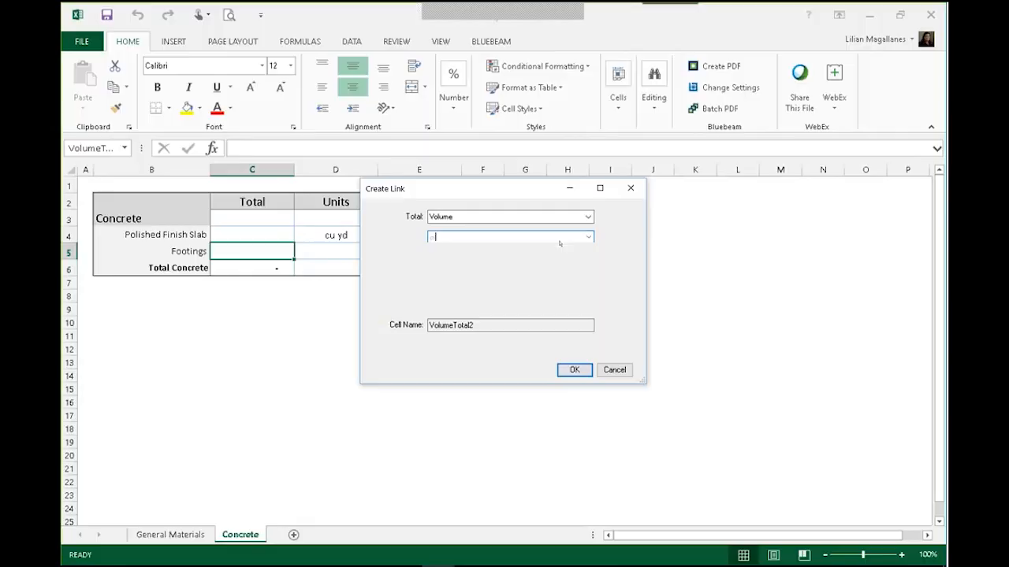
Limit the volume link to markups with the subject Footings and create the link.
{"action": "left_click", "coordinate": [563, 237]}
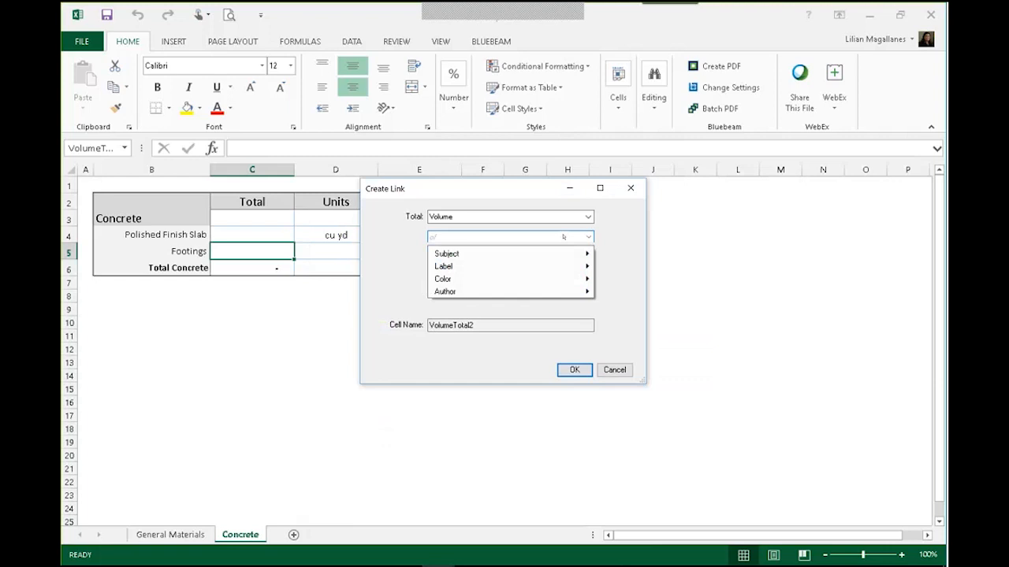
{"action": "mouse_move", "coordinate": [552, 253]}
{"action": "left_click", "coordinate": [623, 254]}
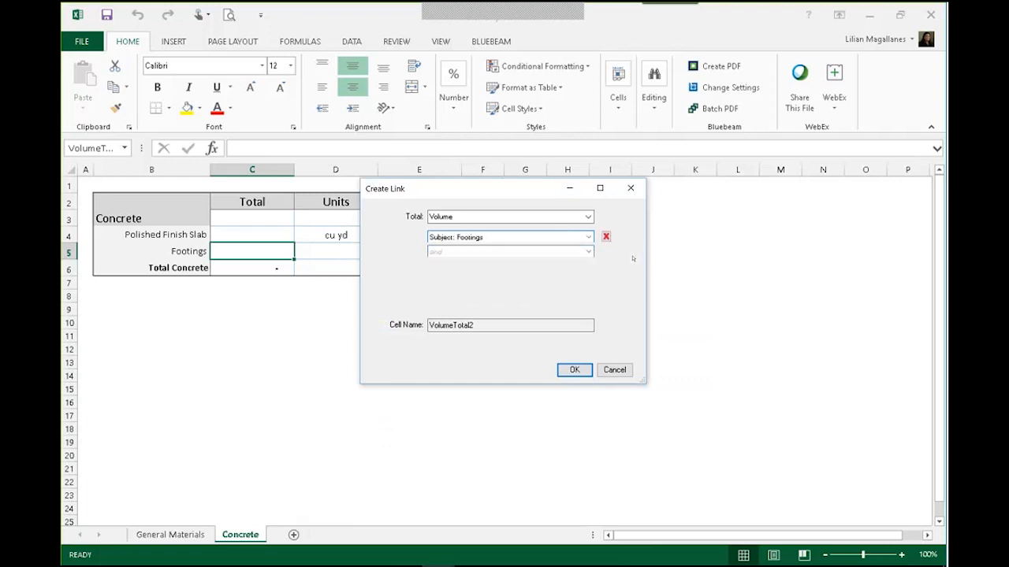
{"action": "left_click", "coordinate": [577, 369]}
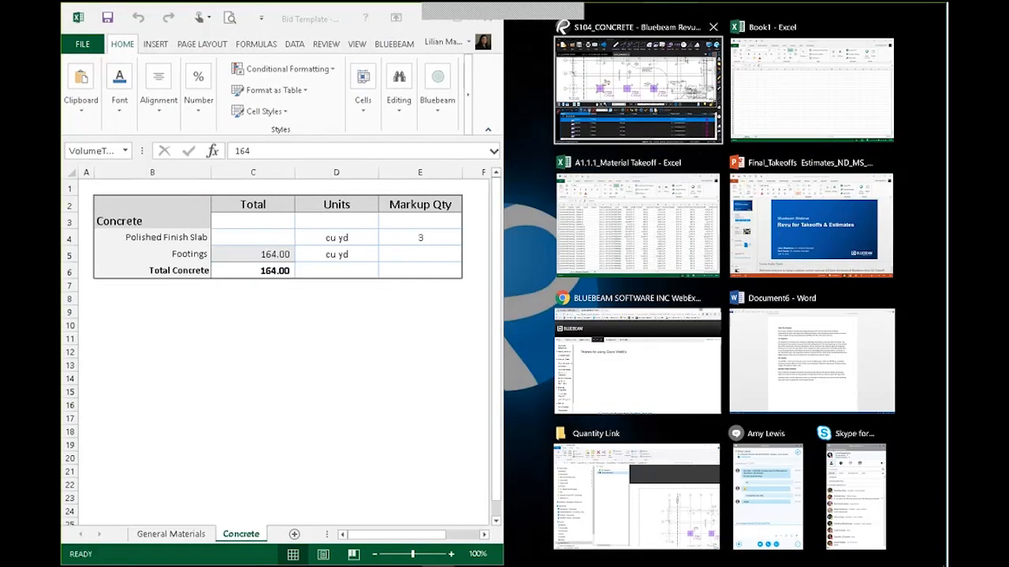
Place the S104_CONCRETE drawing beside the workbook and add two copies of the 96 in deep footing near grid line B.
{"action": "left_click", "coordinate": [681, 72]}
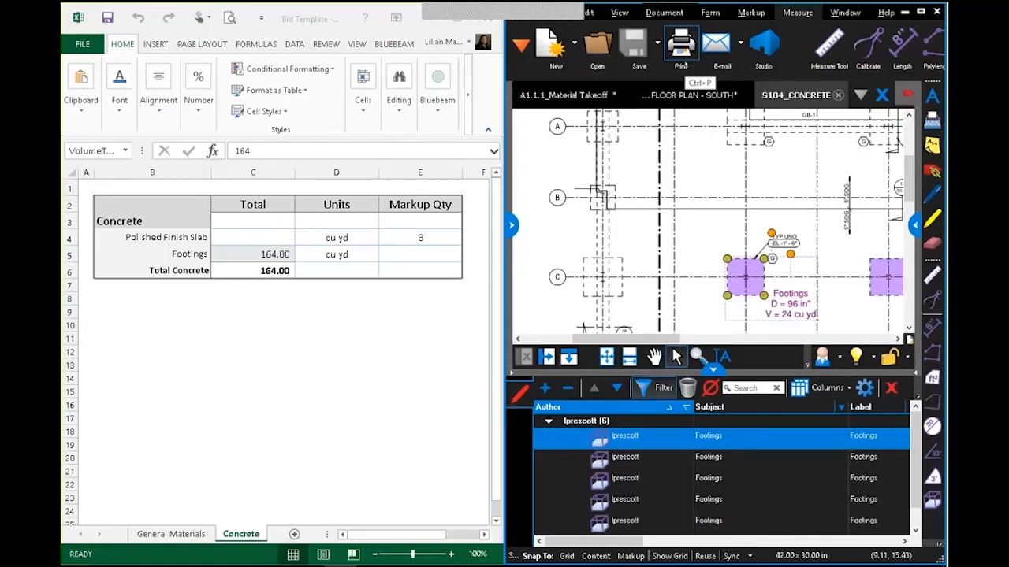
{"action": "left_click", "coordinate": [709, 237]}
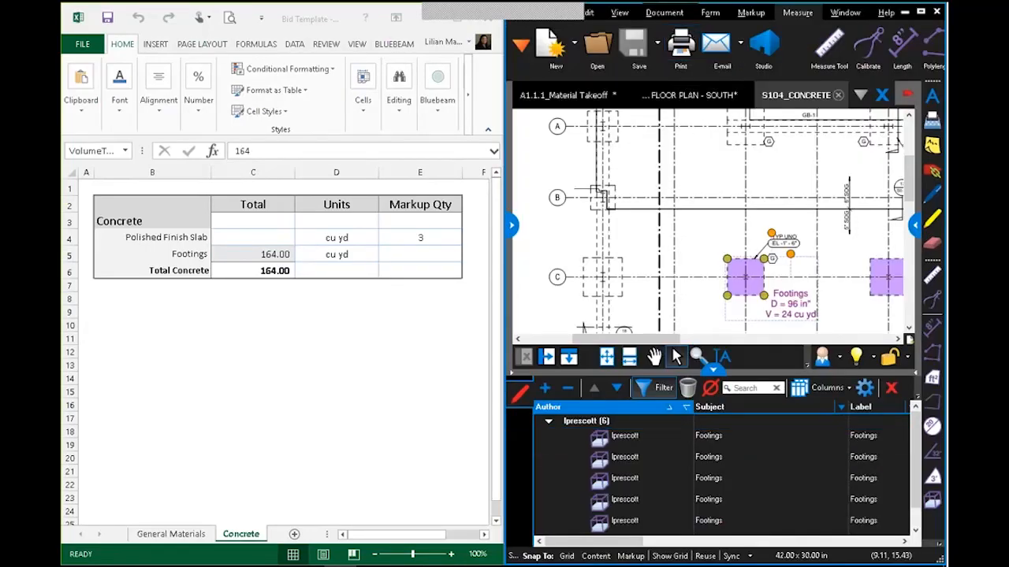
{"action": "left_click", "coordinate": [755, 286]}
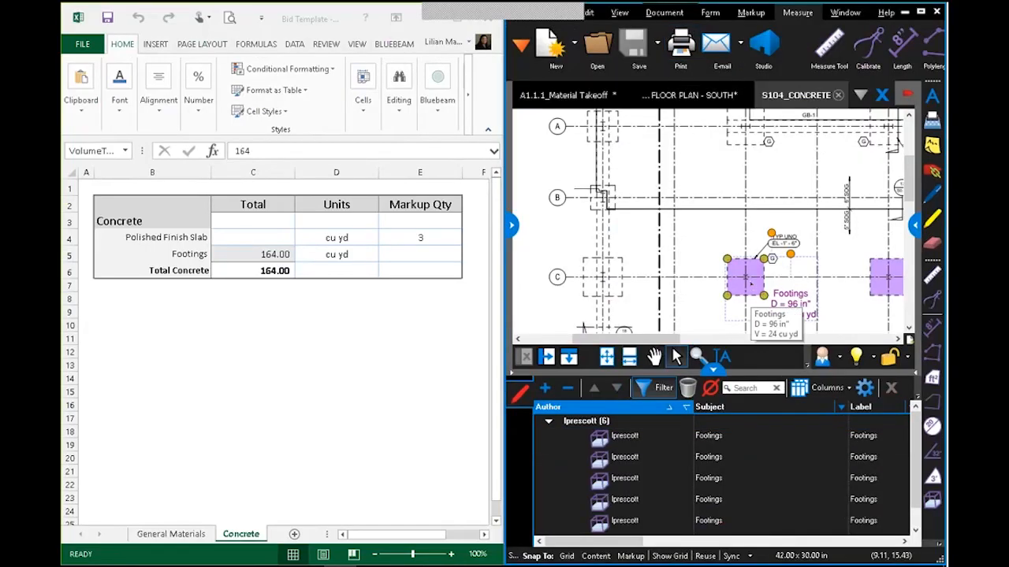
{"action": "left_click_drag", "start_coordinate": [751, 285], "coordinate": [681, 181]}
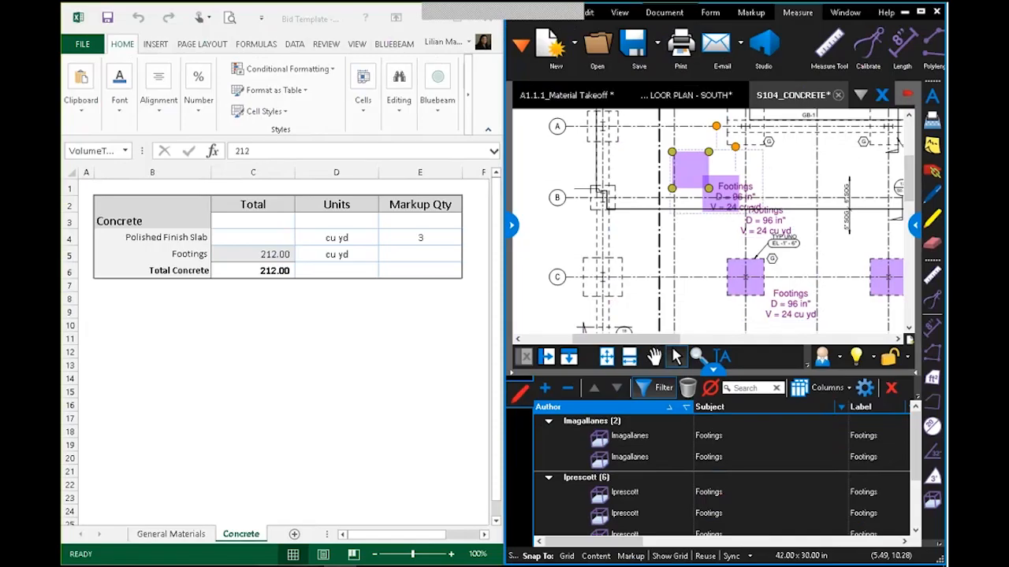
Switch to the running PowerPoint slide show and advance to the Customize Your Solution slide.
{"action": "mouse_move", "coordinate": [339, 565]}
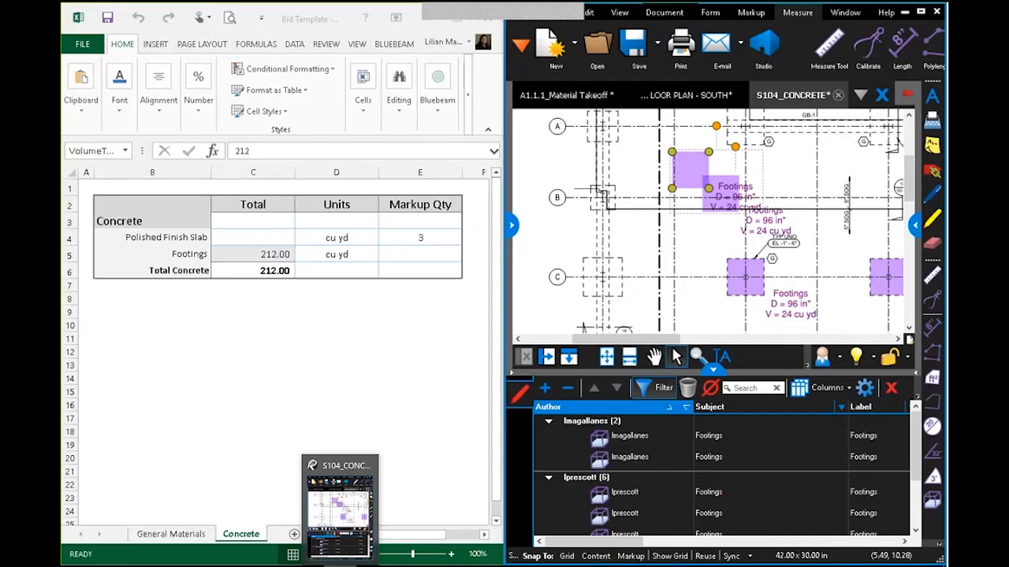
{"action": "mouse_move", "coordinate": [406, 566]}
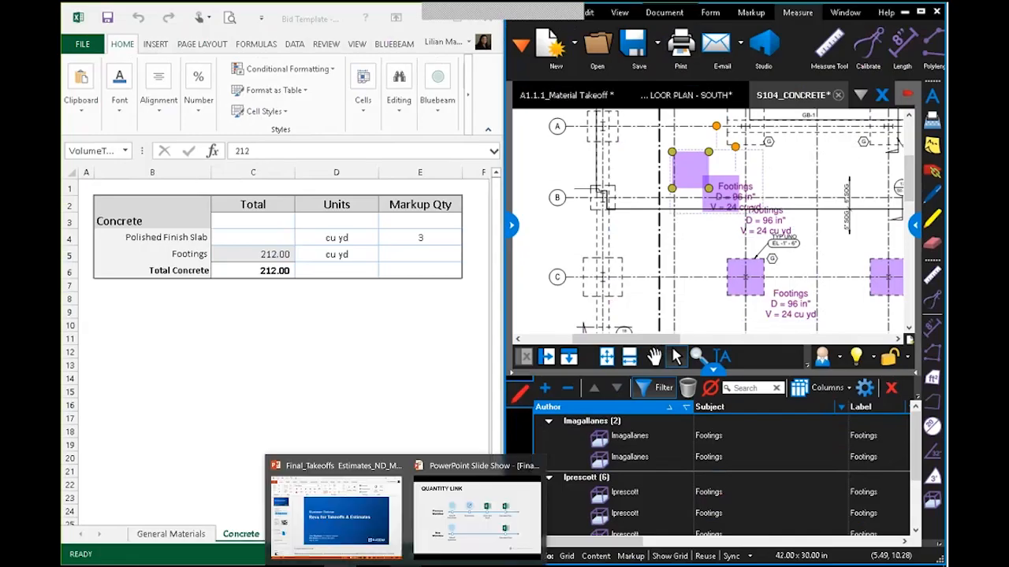
{"action": "left_click", "coordinate": [477, 512]}
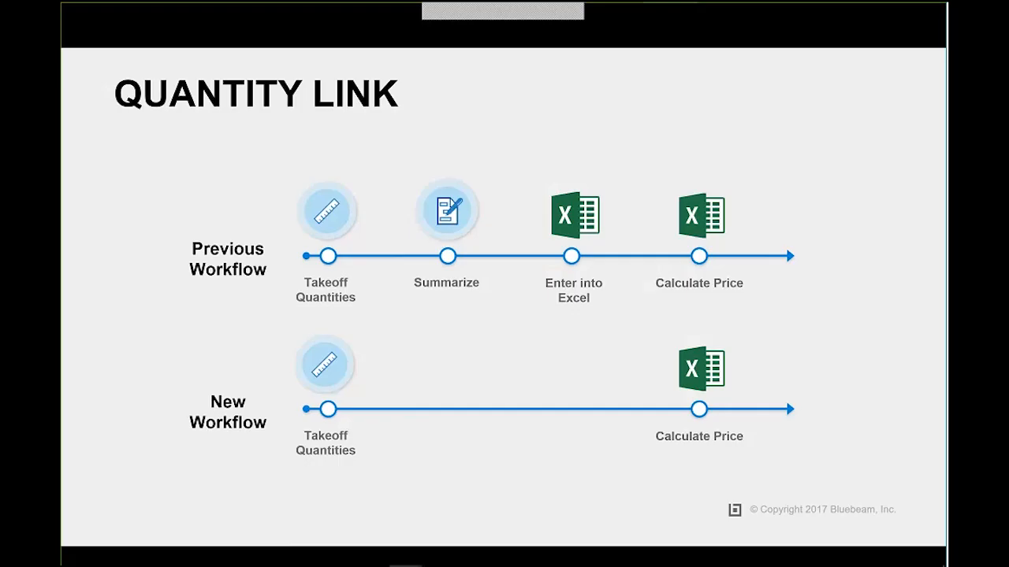
{"action": "key", "text": "Right"}
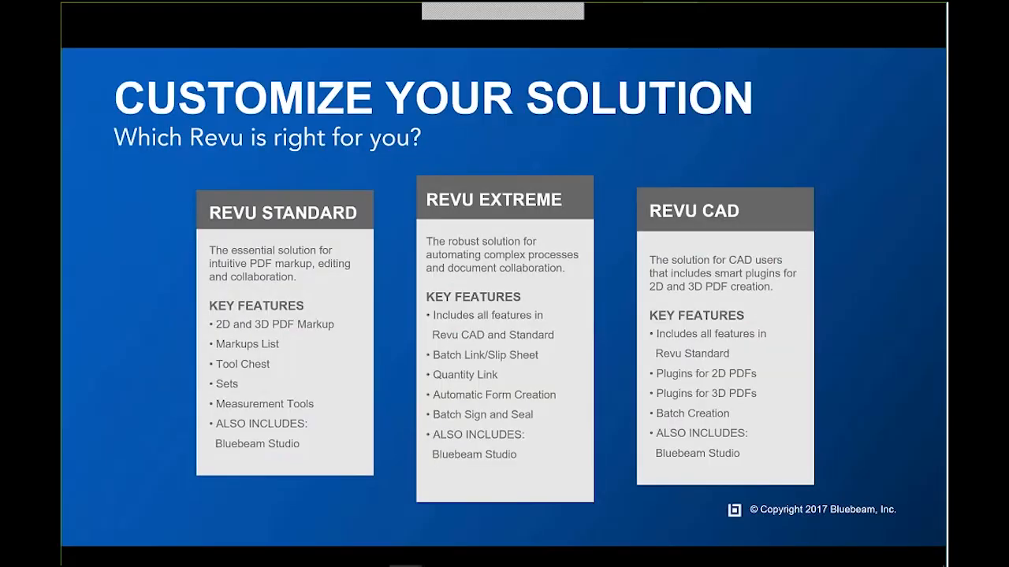